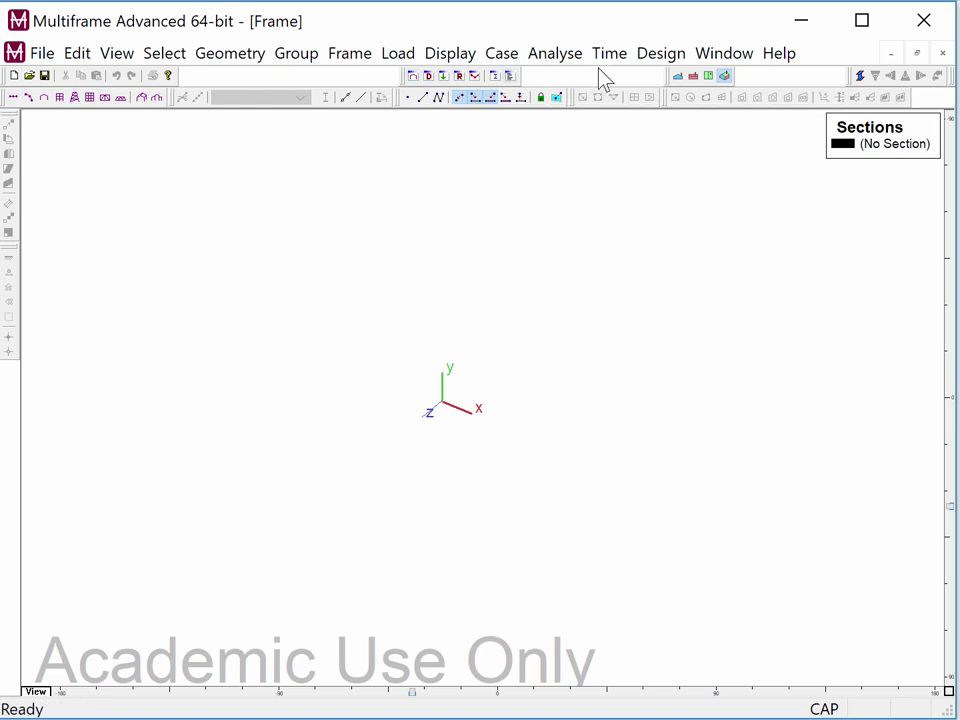
{"action": "left_click", "coordinate": [719, 58]}
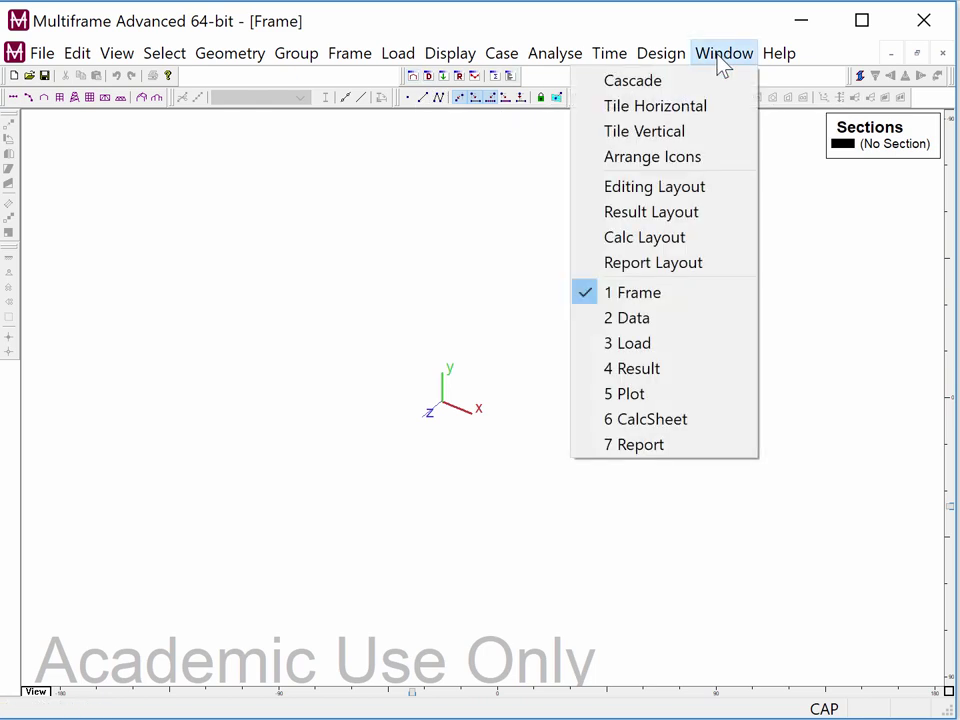
{"action": "left_click", "coordinate": [600, 160]}
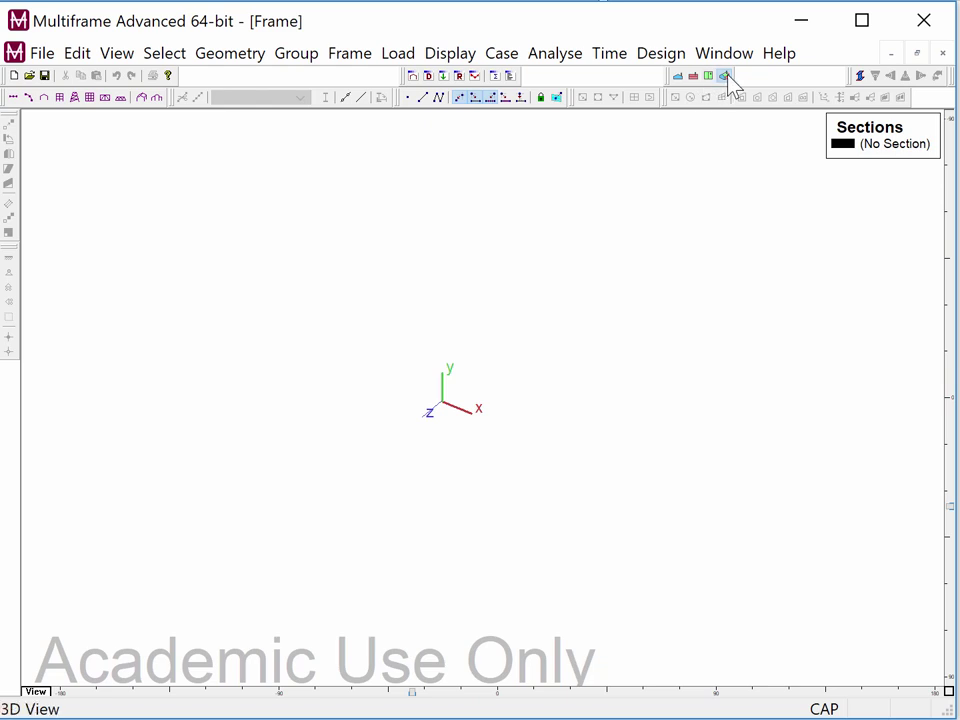
Look at the empty frame model in the front, side and top views and return to the 3D view.
{"action": "left_click", "coordinate": [677, 78]}
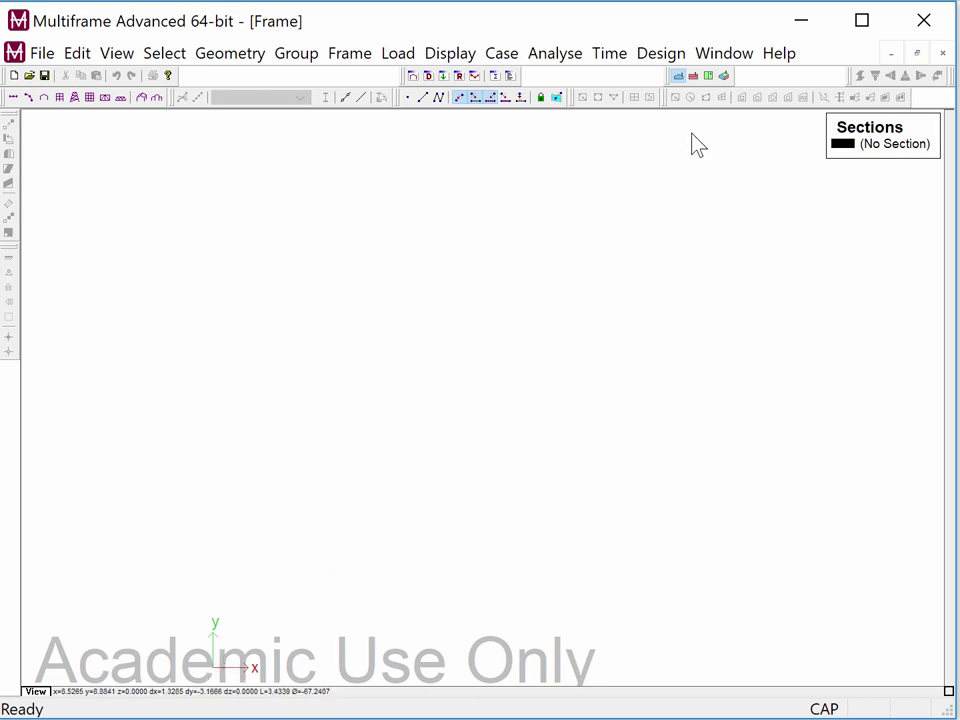
{"action": "left_click", "coordinate": [694, 79]}
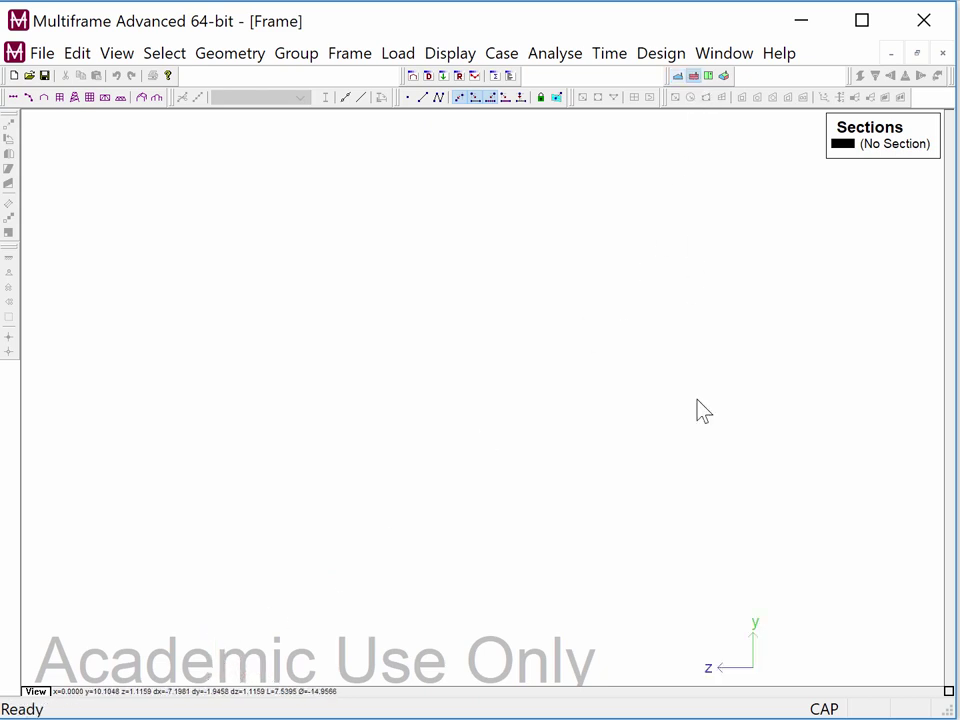
{"action": "left_click", "coordinate": [709, 77]}
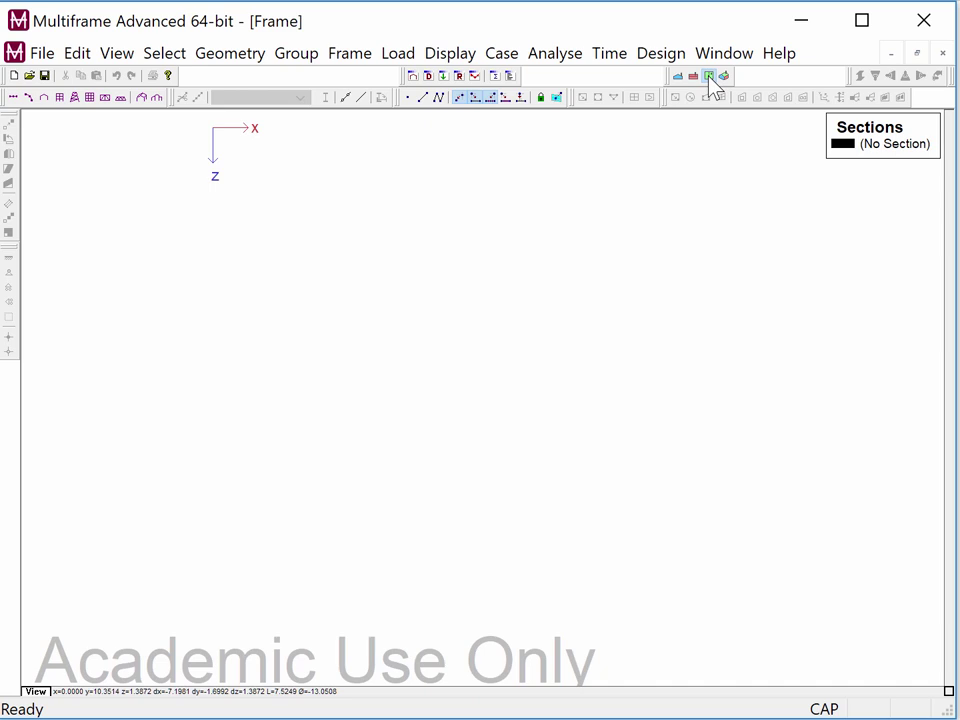
{"action": "left_click", "coordinate": [724, 77]}
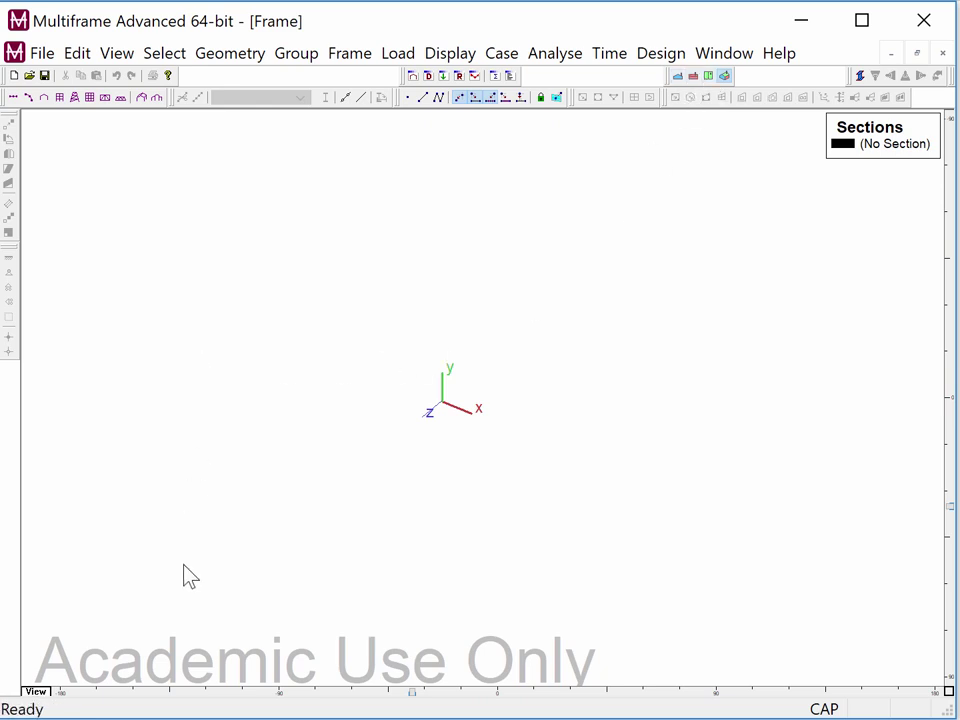
Bring up the chooser of view directions, switch to the Front view and return to 3D.
{"action": "left_click", "coordinate": [40, 694]}
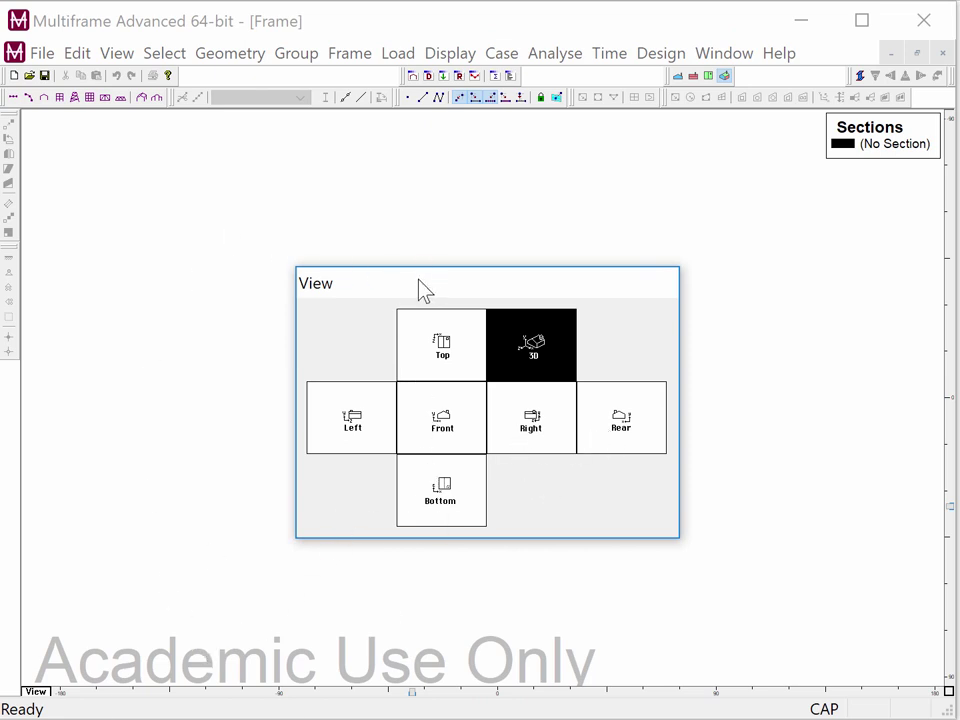
{"action": "left_click", "coordinate": [467, 420]}
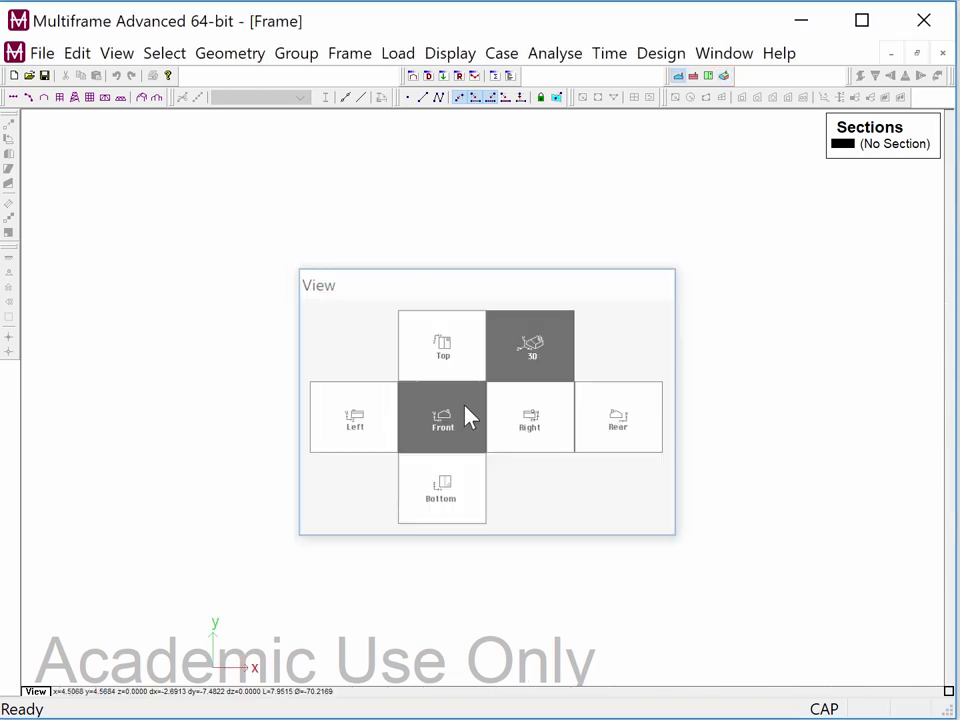
{"action": "left_click", "coordinate": [725, 76]}
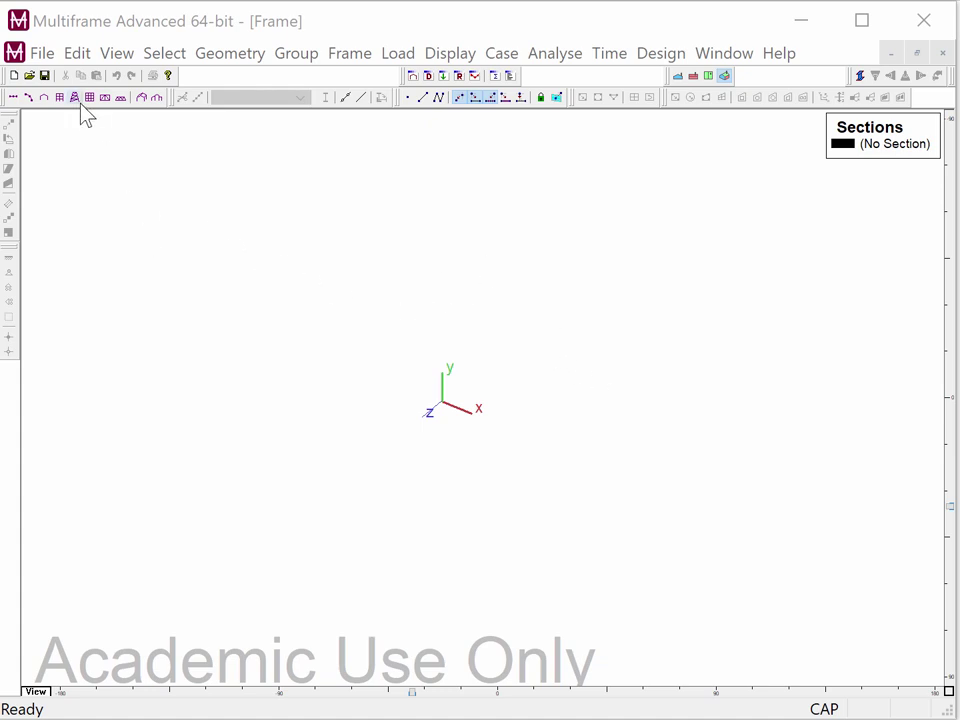
Examine the View preferences, including the node and element dragging options in 3D, and cancel without saving.
{"action": "left_click", "coordinate": [81, 52]}
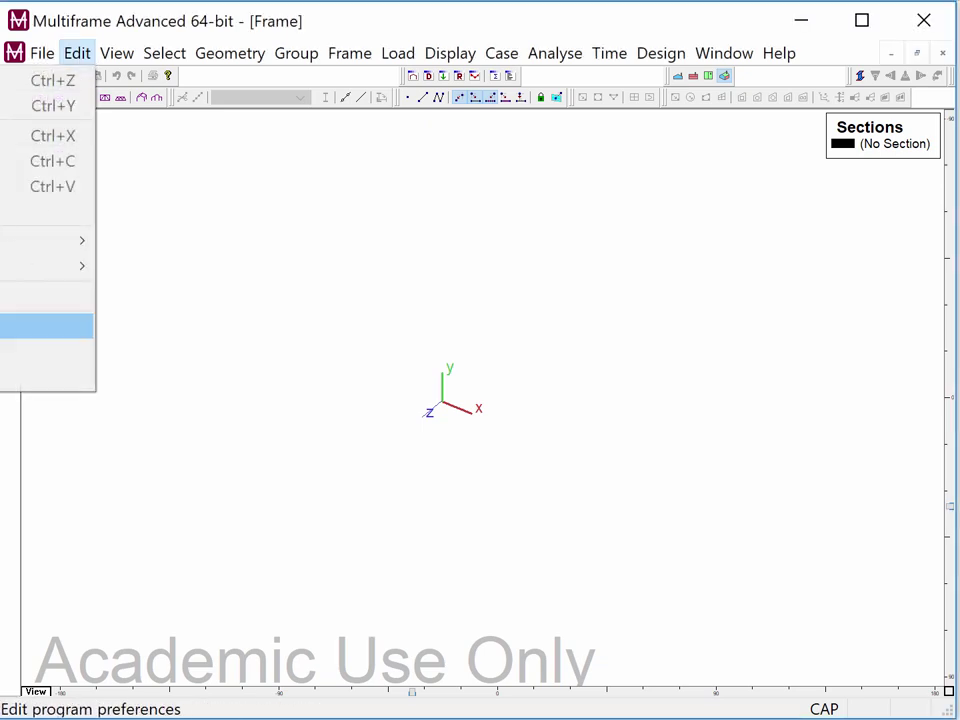
{"action": "left_click", "coordinate": [45, 325]}
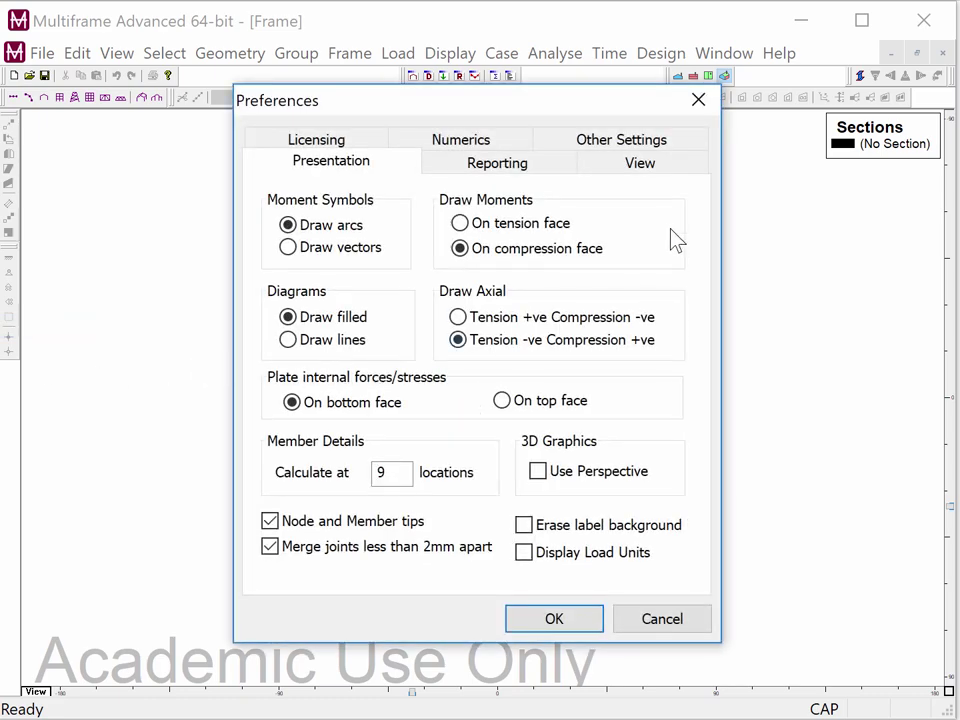
{"action": "left_click", "coordinate": [642, 170]}
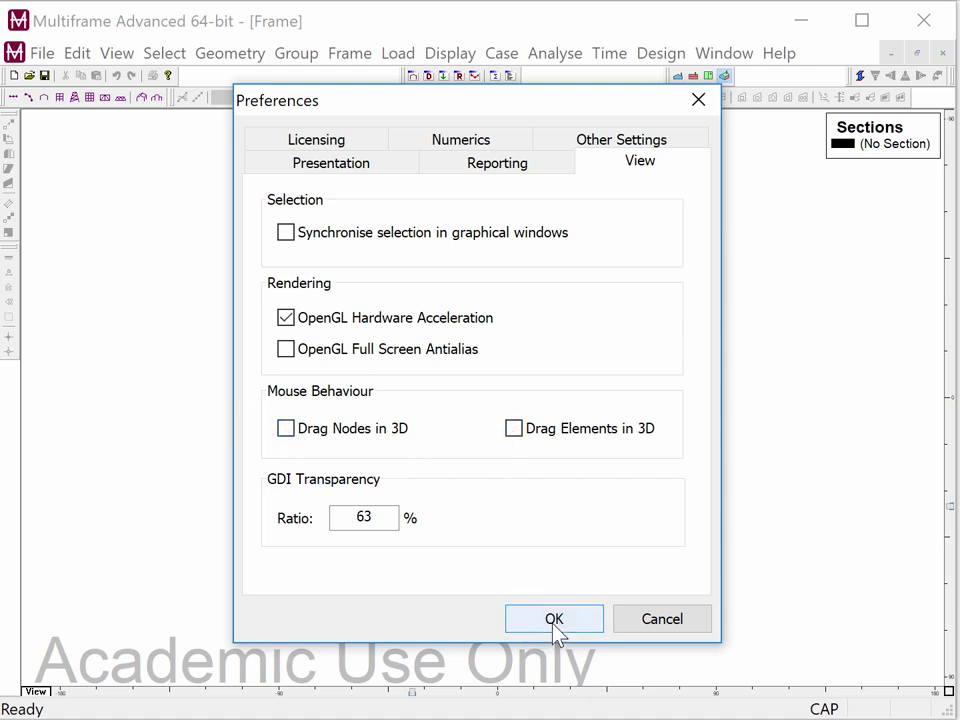
{"action": "left_click", "coordinate": [636, 620]}
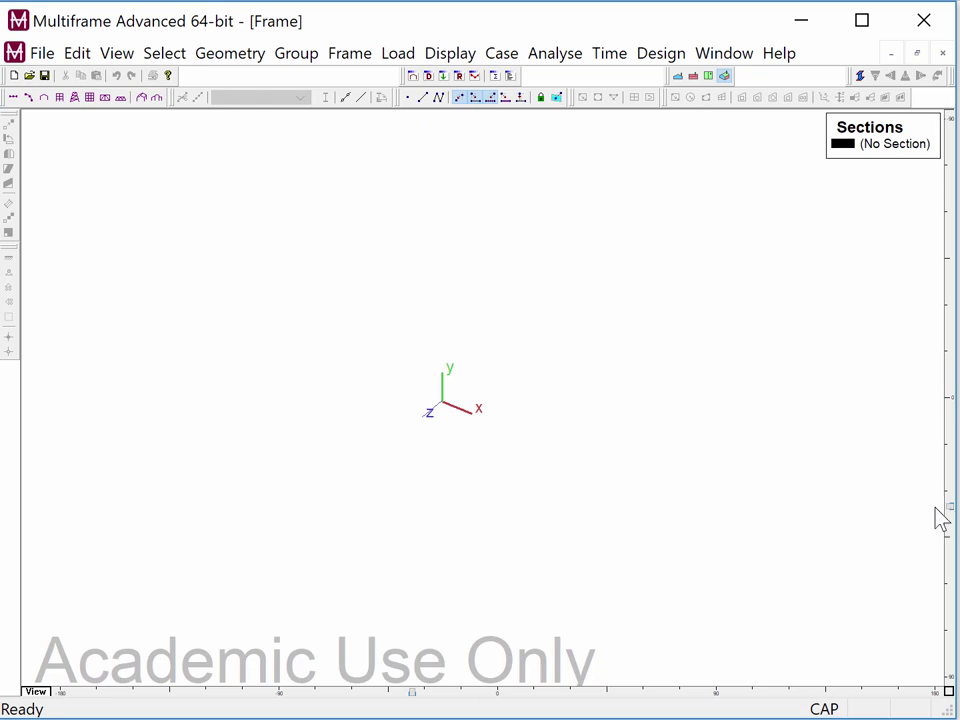
Draw a slanted member in the XY plane from about (-1.3, 1.5) to about (-2.8, 4.4) ft.
{"action": "left_click_drag", "start_coordinate": [952, 515], "coordinate": [952, 410]}
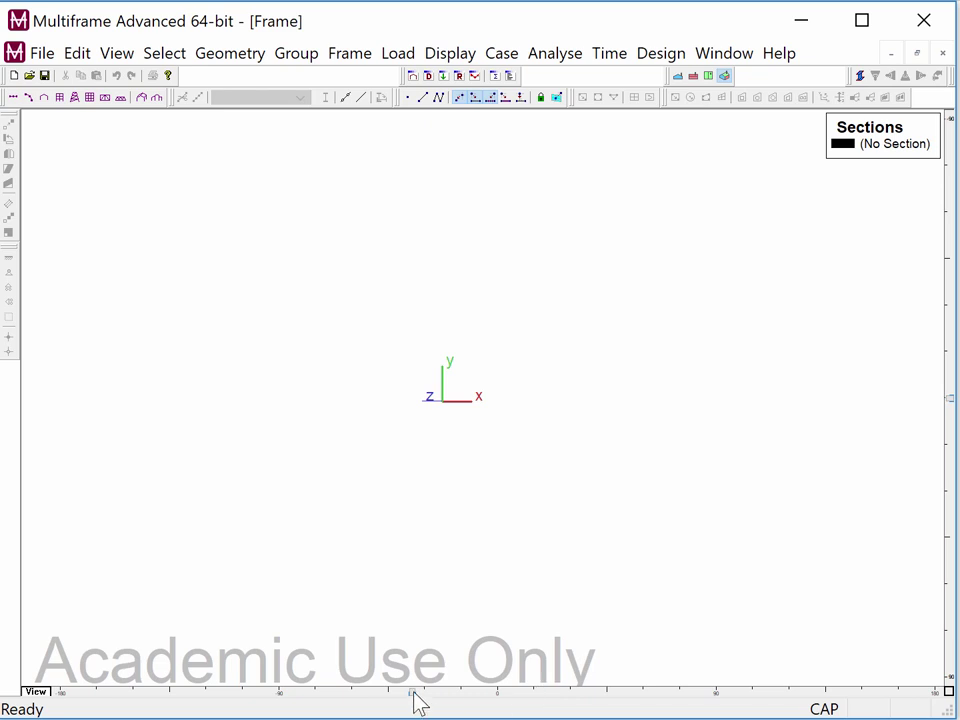
{"action": "left_click_drag", "start_coordinate": [413, 691], "coordinate": [497, 691]}
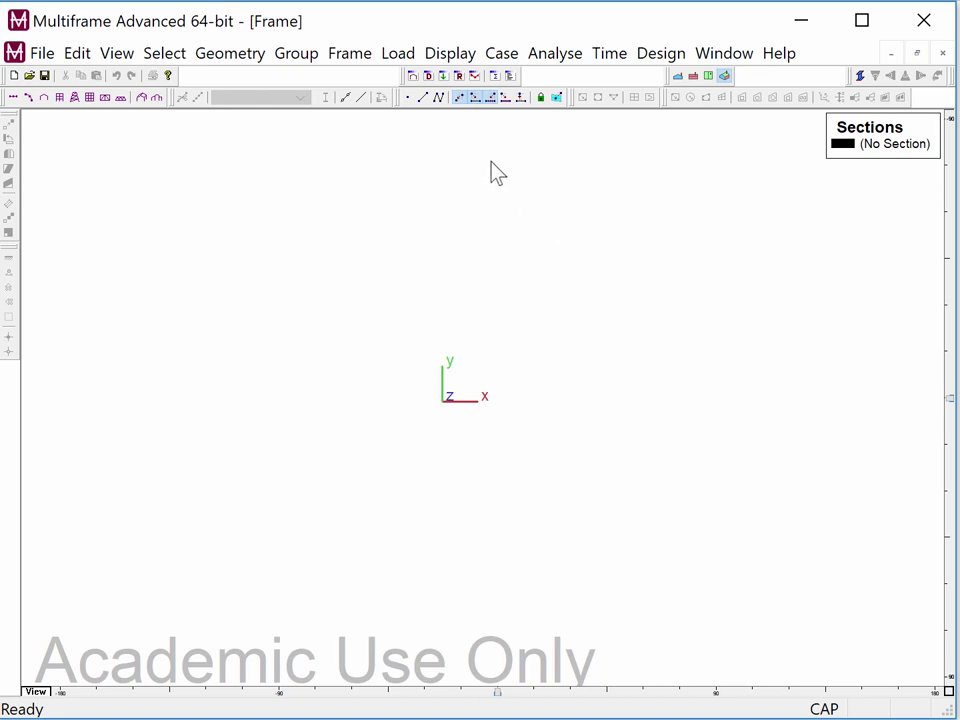
{"action": "left_click", "coordinate": [424, 98]}
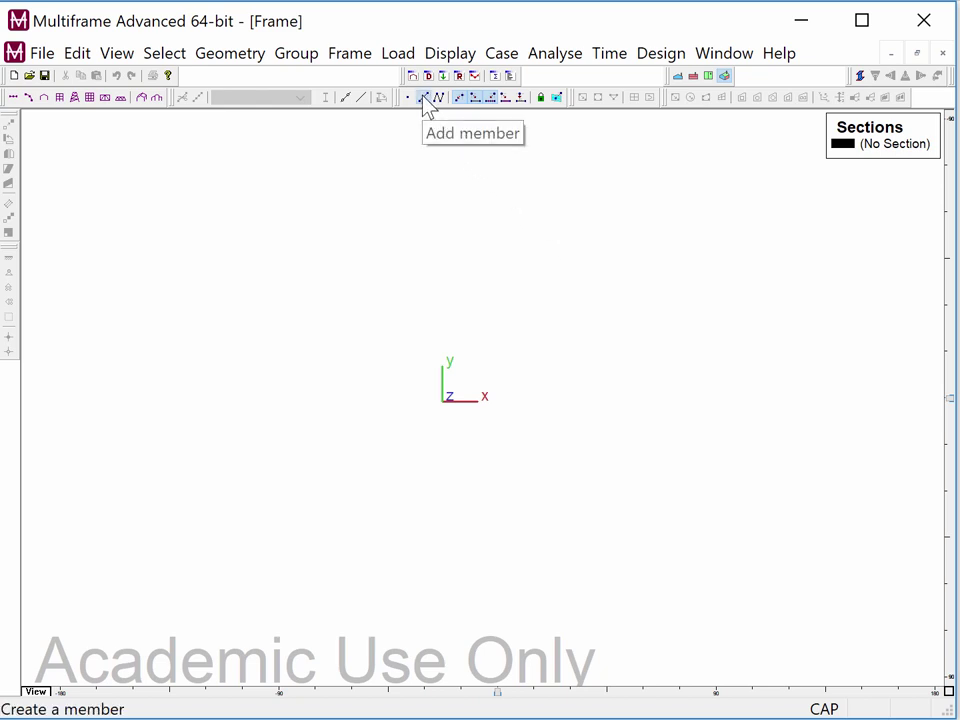
{"action": "left_click", "coordinate": [398, 350]}
{"action": "left_click", "coordinate": [349, 257]}
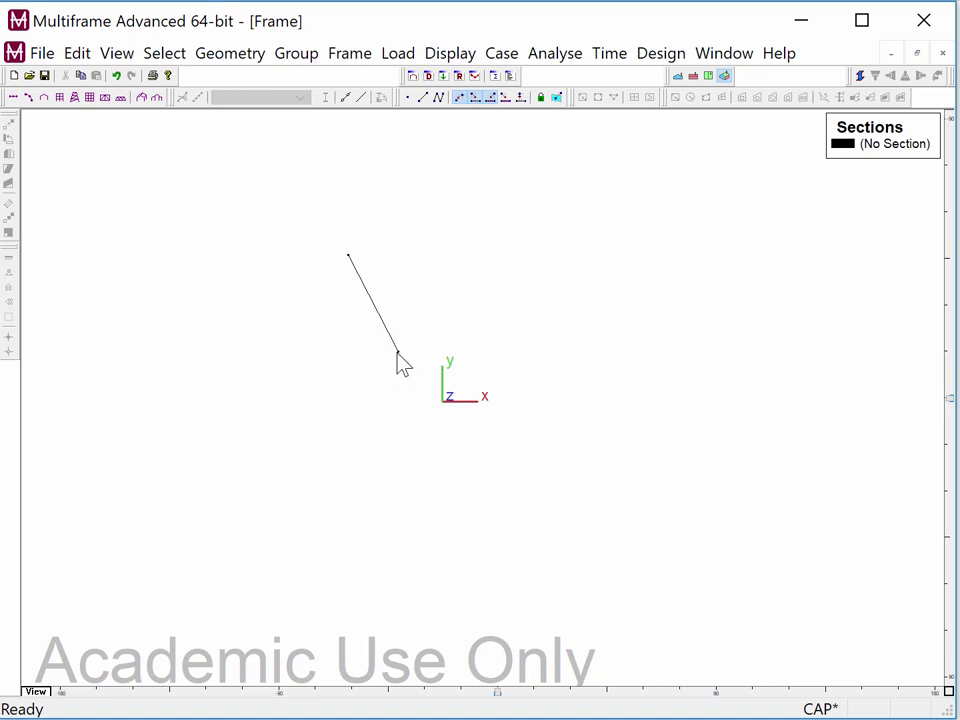
Move the slanted member's lower joint to the origin by setting its x and y coordinates to 0 ft.
{"action": "left_click", "coordinate": [397, 351]}
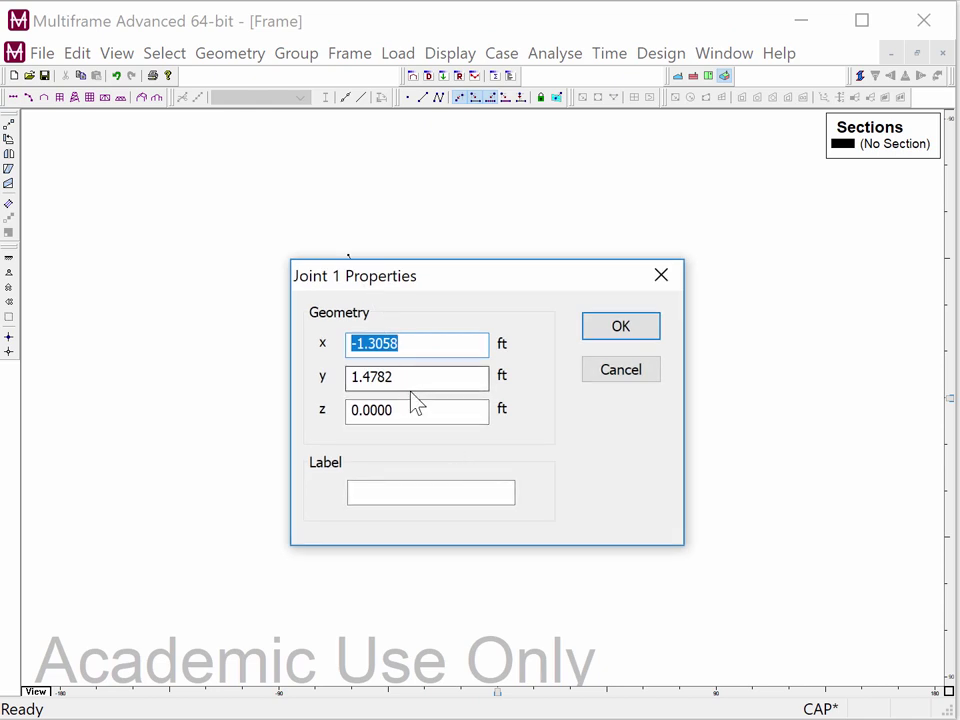
{"action": "type", "text": "0"}
{"action": "left_click_drag", "start_coordinate": [403, 380], "coordinate": [340, 376]}
{"action": "type", "text": "0"}
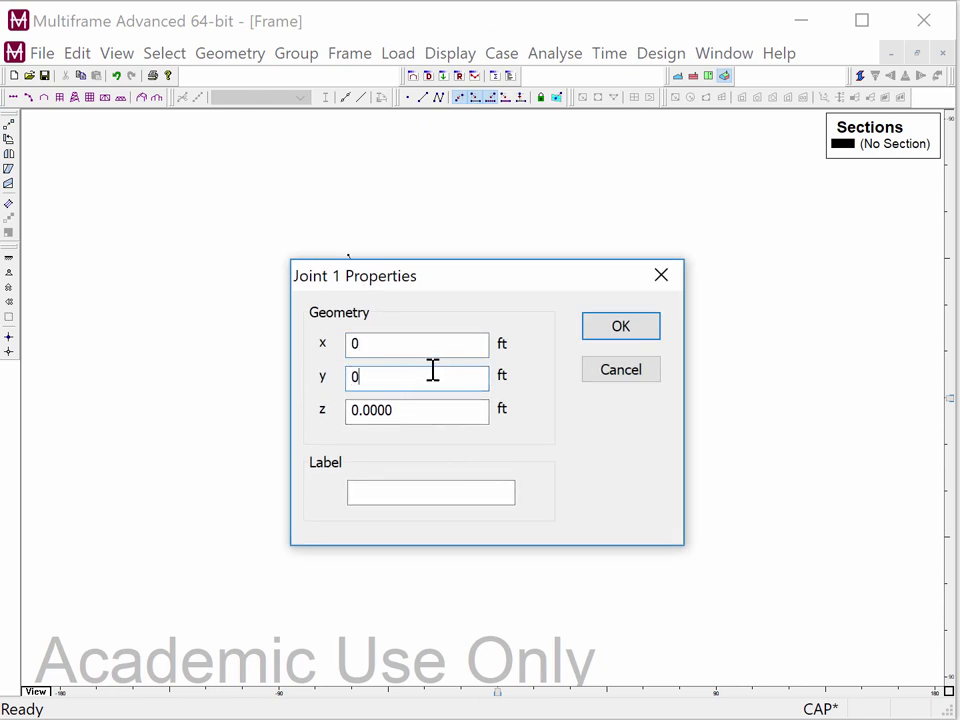
{"action": "left_click", "coordinate": [617, 333]}
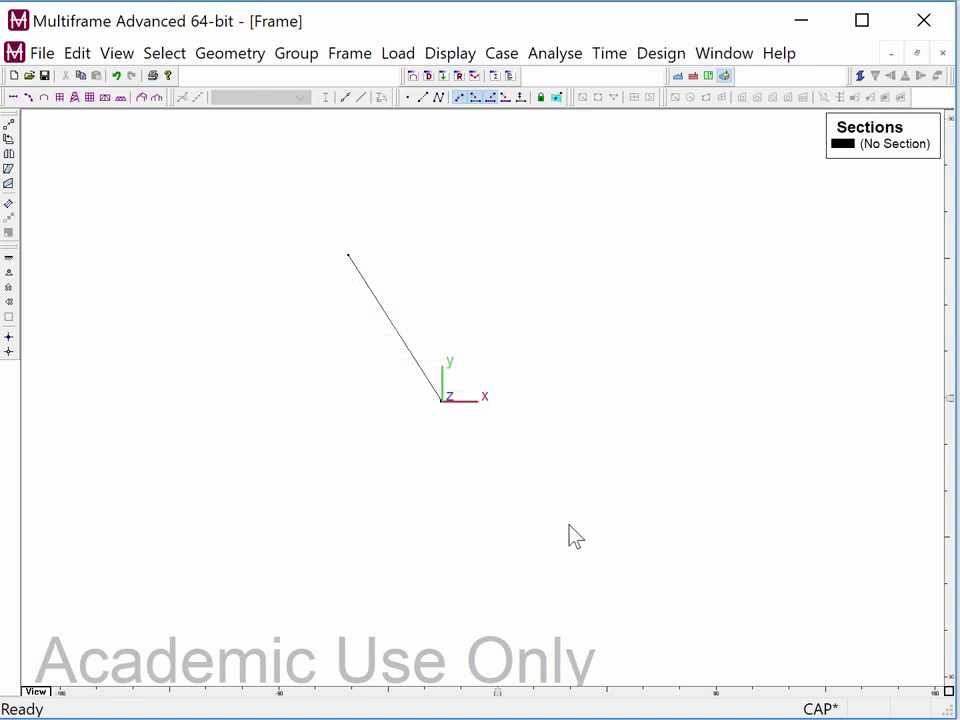
{"action": "mouse_move", "coordinate": [442, 404]}
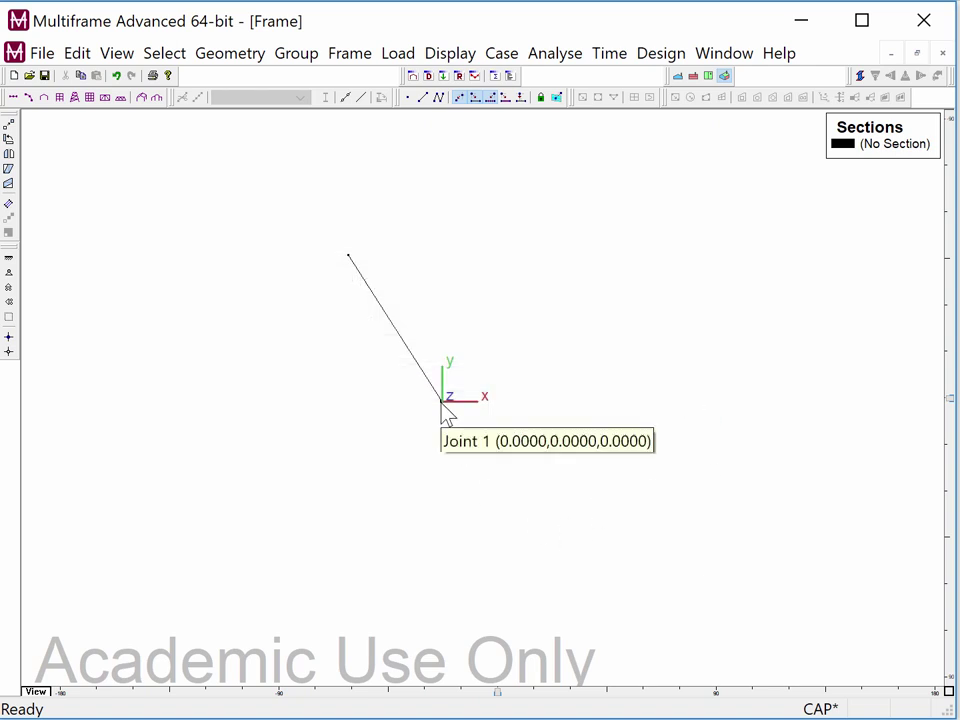
Set the coordinates of the member's upper joint to x 0 ft and y 1 ft.
{"action": "double_click", "coordinate": [349, 256]}
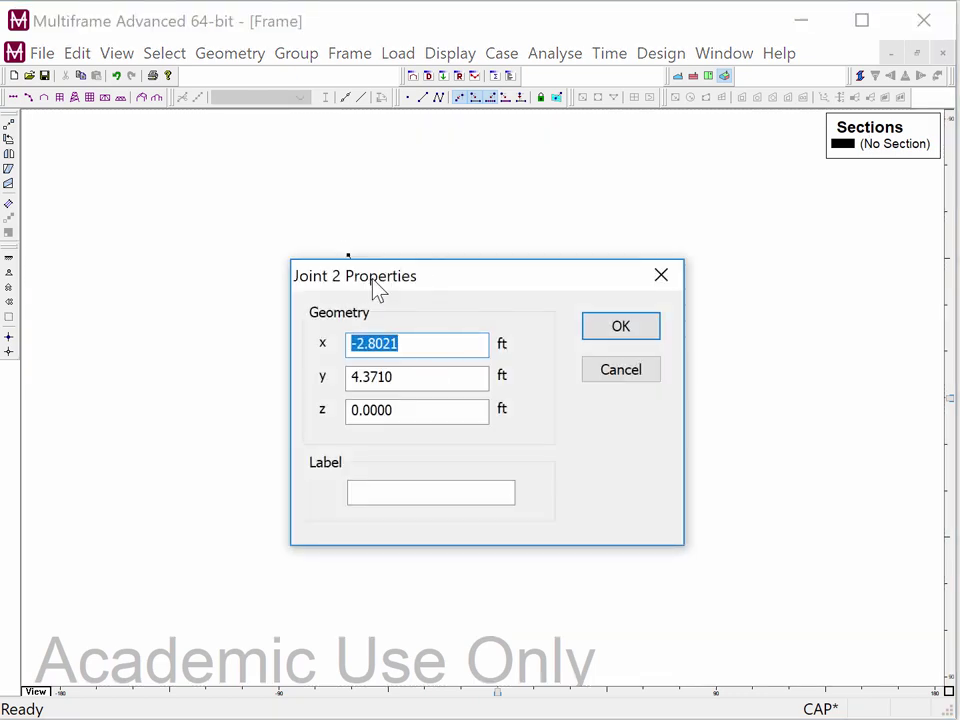
{"action": "type", "text": "0"}
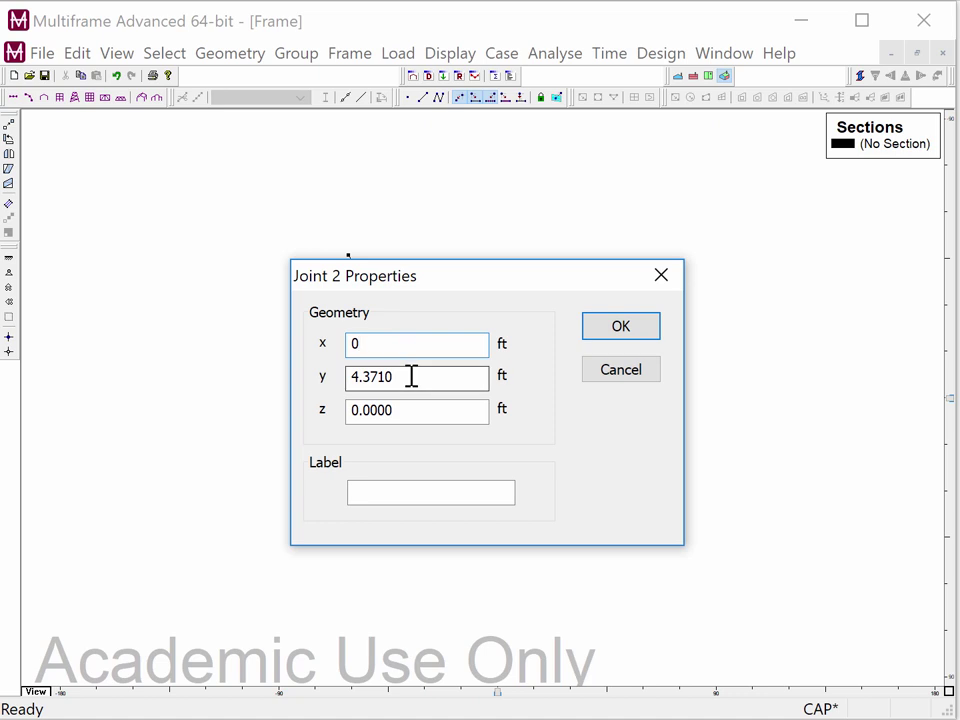
{"action": "left_click_drag", "start_coordinate": [411, 376], "coordinate": [339, 386]}
{"action": "type", "text": "1"}
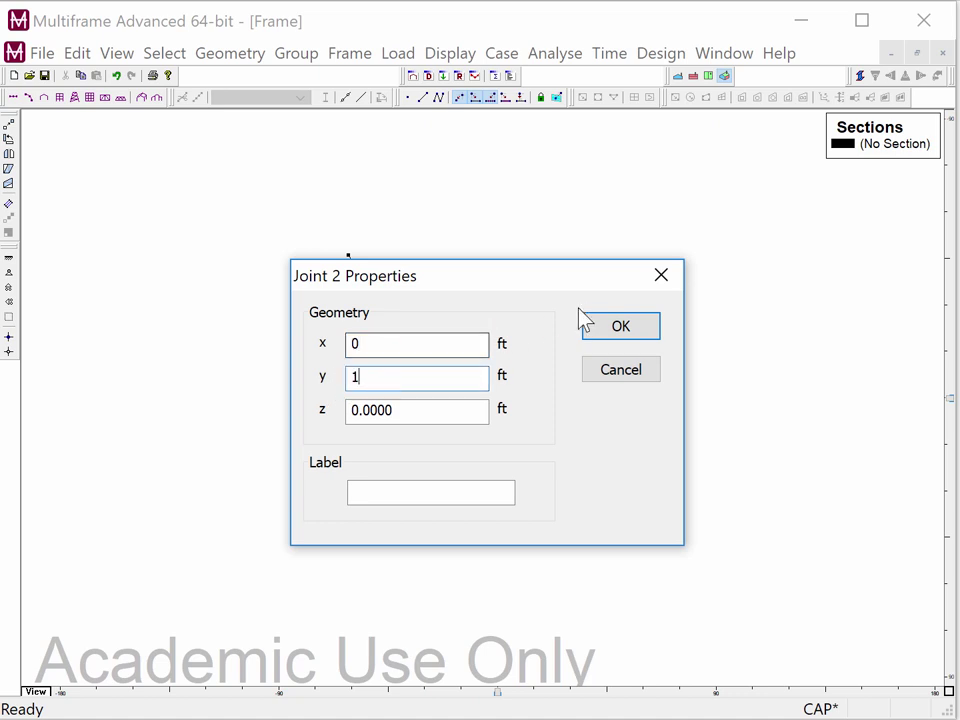
{"action": "left_click", "coordinate": [609, 336]}
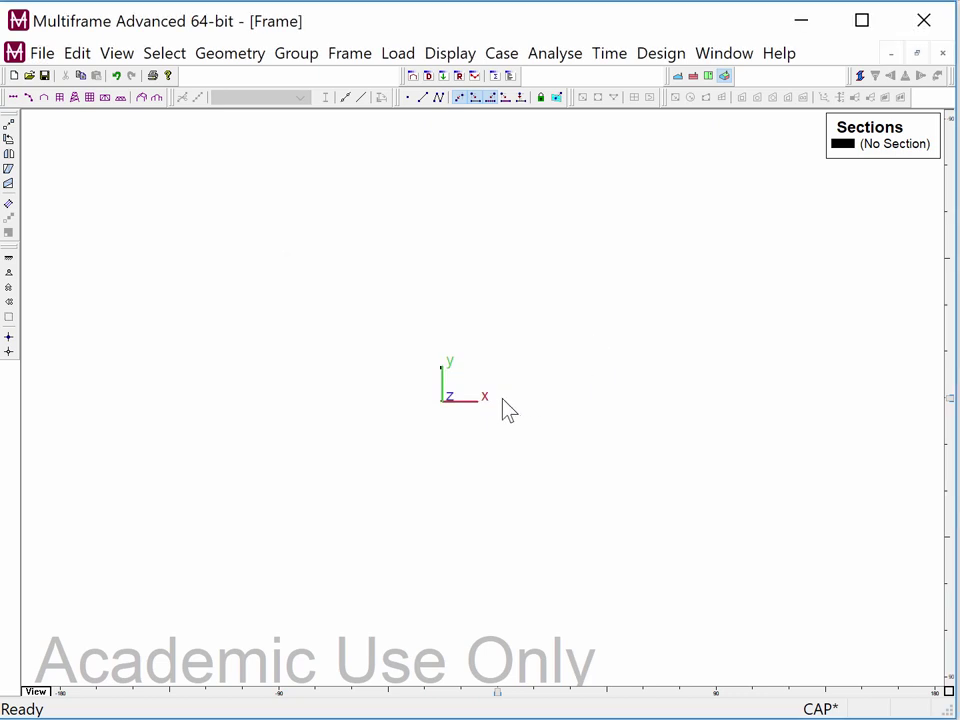
Try window selection on the vertical member and its two end joints, clearing the selection each time.
{"action": "left_click_drag", "start_coordinate": [405, 313], "coordinate": [465, 464]}
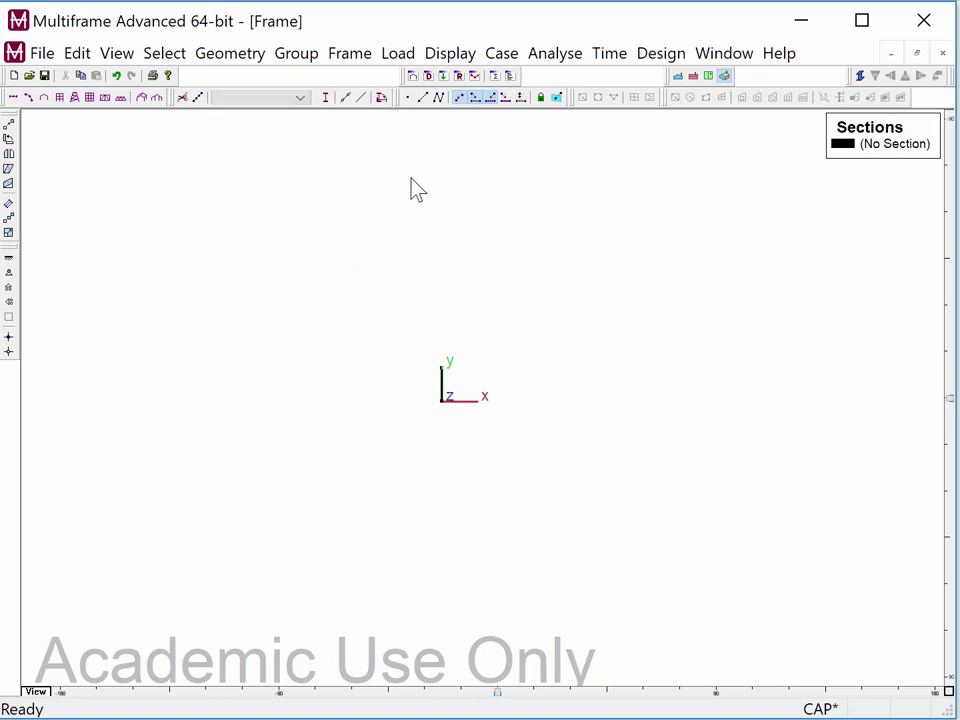
{"action": "left_click", "coordinate": [291, 298]}
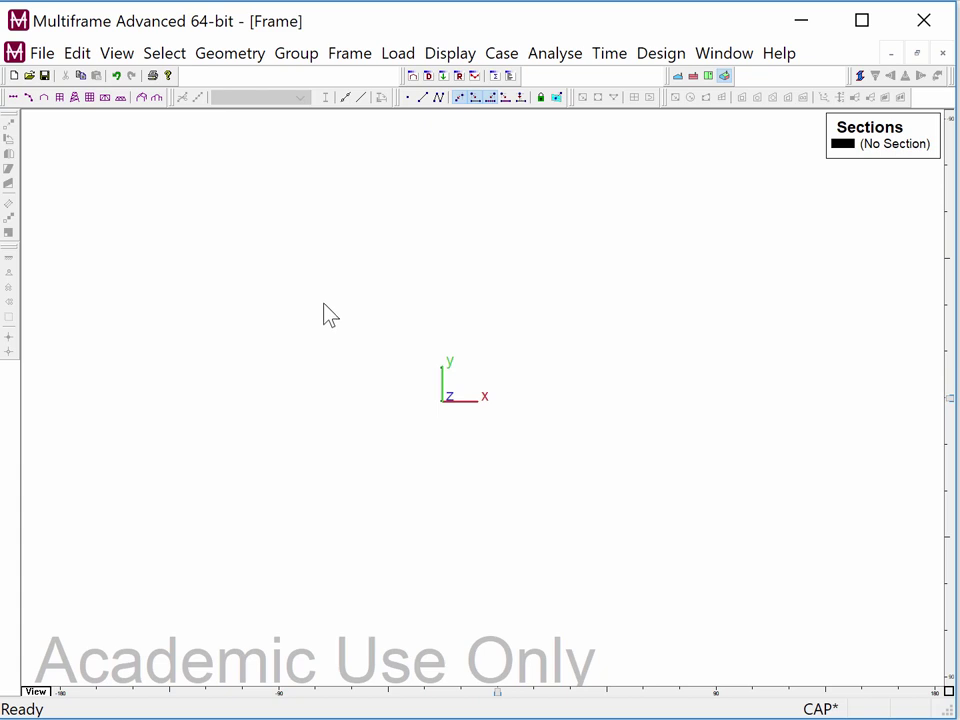
{"action": "left_click_drag", "start_coordinate": [410, 338], "coordinate": [471, 380]}
{"action": "left_click_drag", "start_coordinate": [407, 450], "coordinate": [462, 410]}
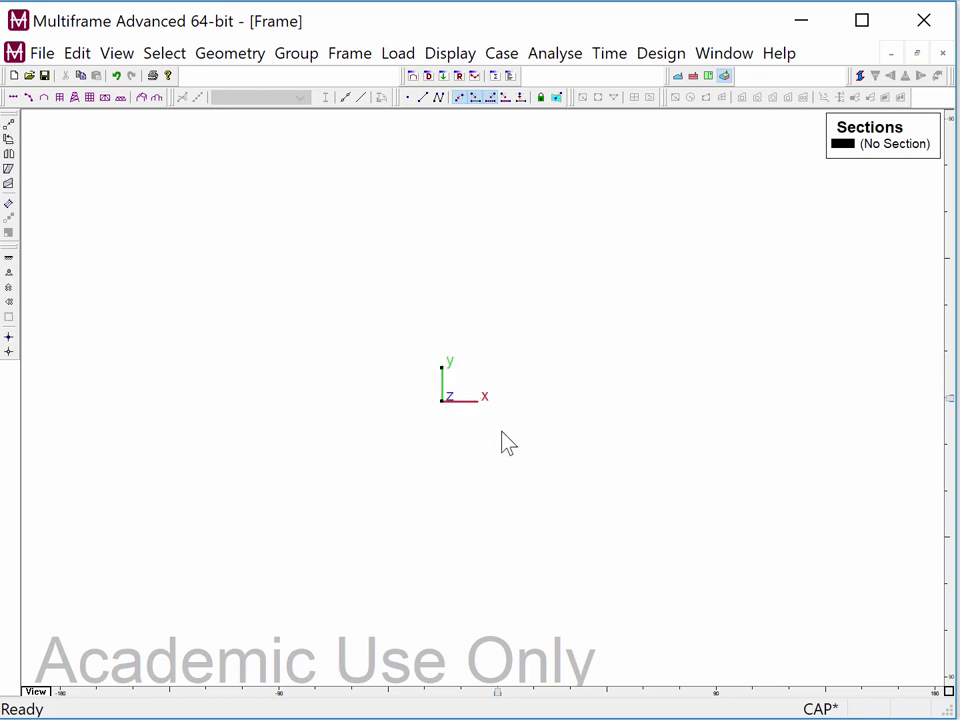
{"action": "left_click_drag", "start_coordinate": [502, 432], "coordinate": [423, 393]}
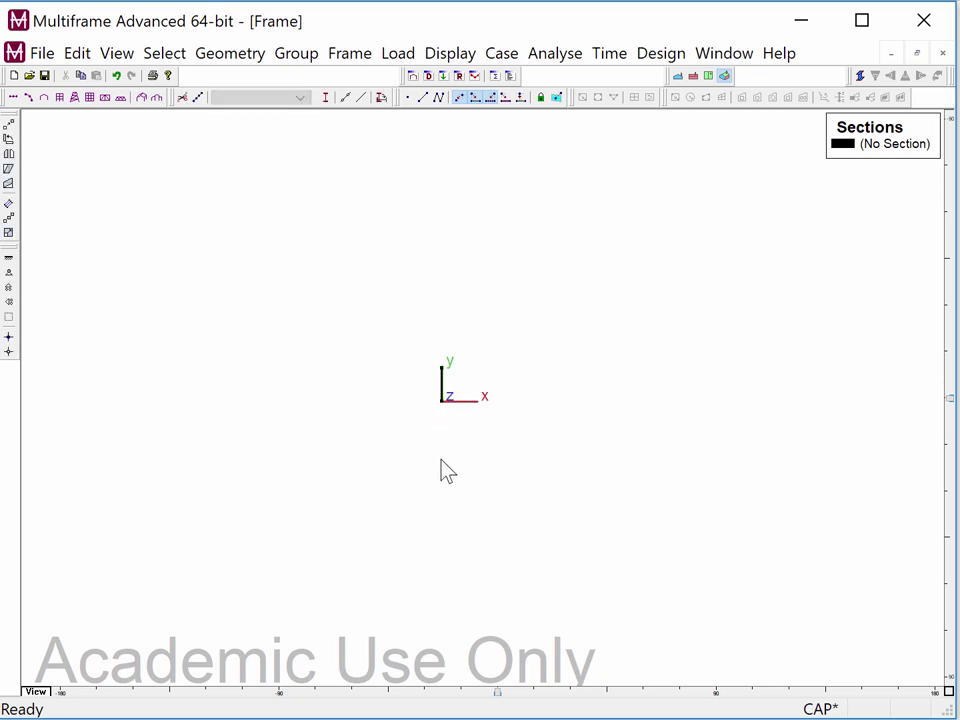
{"action": "left_click", "coordinate": [447, 525]}
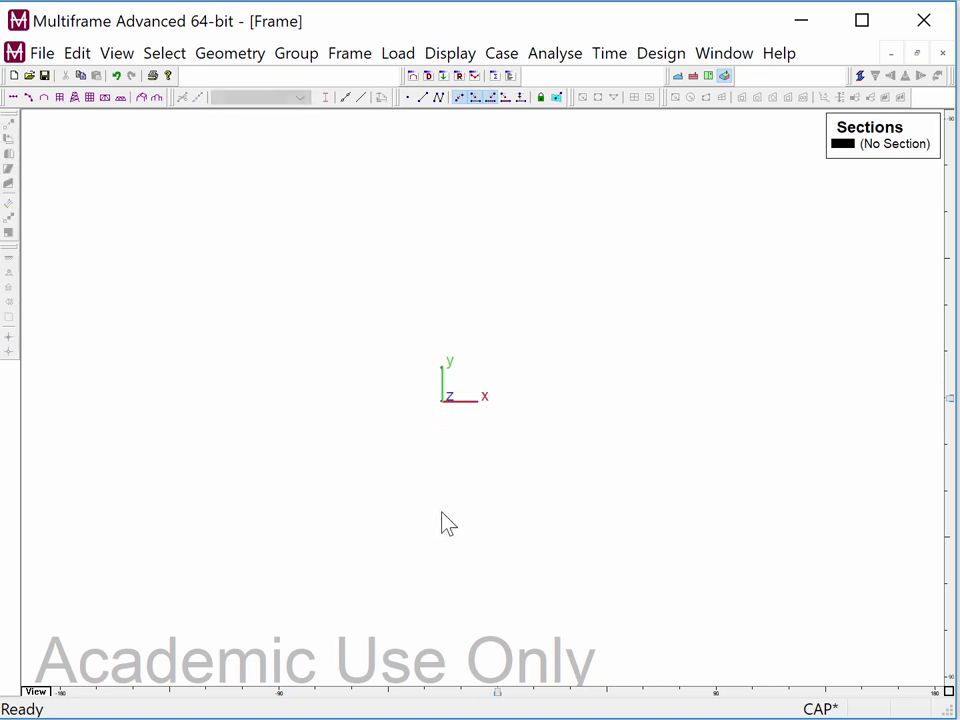
Extrude the vertical member with both its joints 1 ft along x, keeping the connection to existing geometry.
{"action": "left_click_drag", "start_coordinate": [435, 469], "coordinate": [493, 320]}
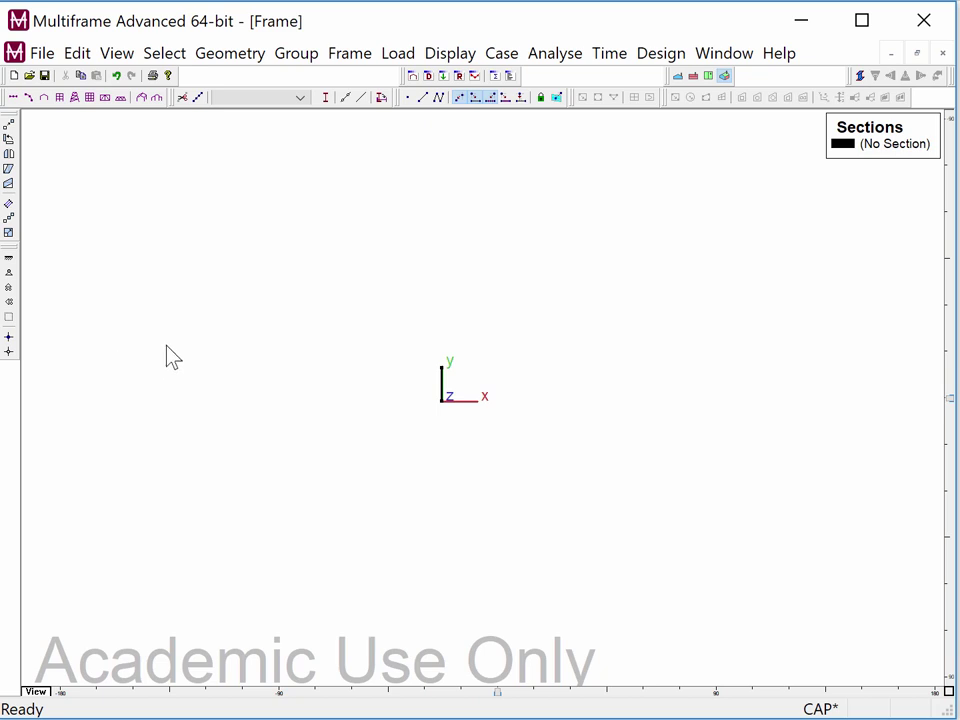
{"action": "left_click", "coordinate": [221, 58]}
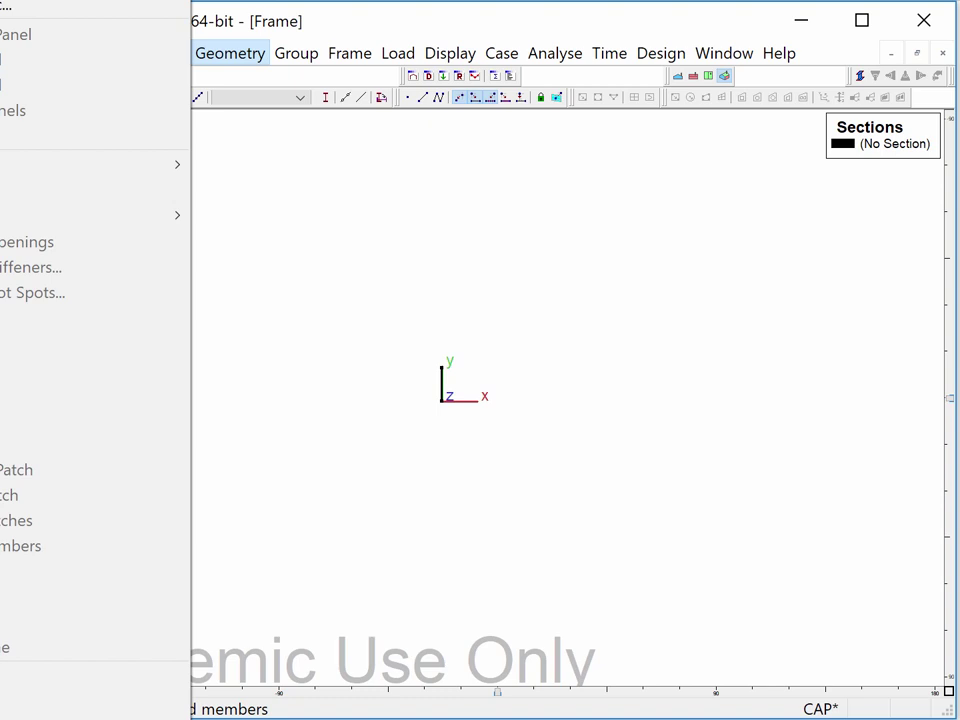
{"action": "left_click", "coordinate": [111, 647]}
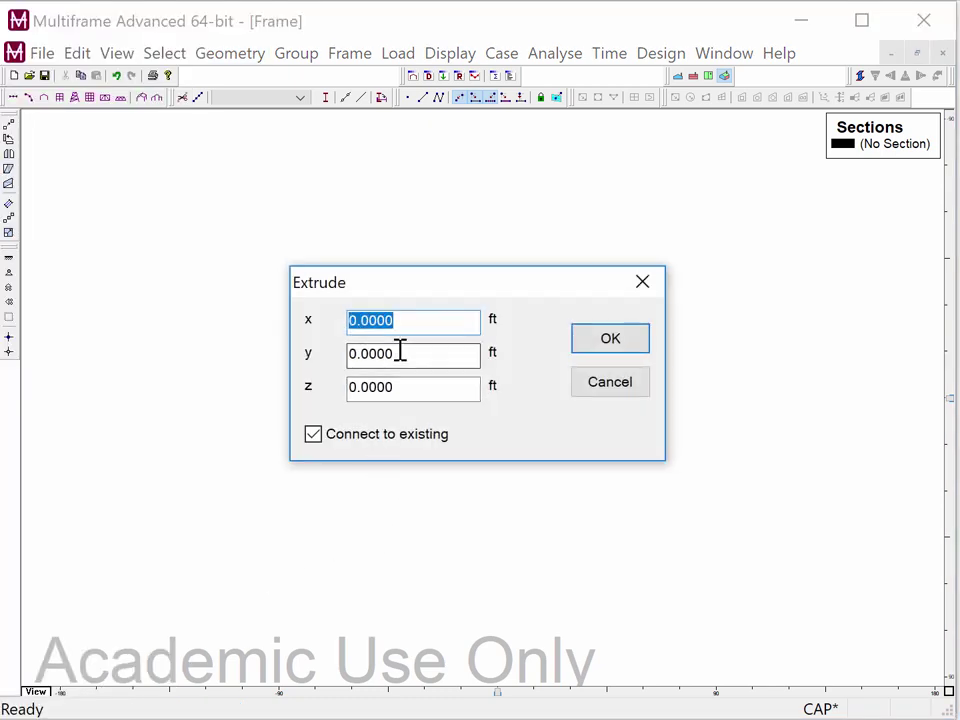
{"action": "type", "text": "1"}
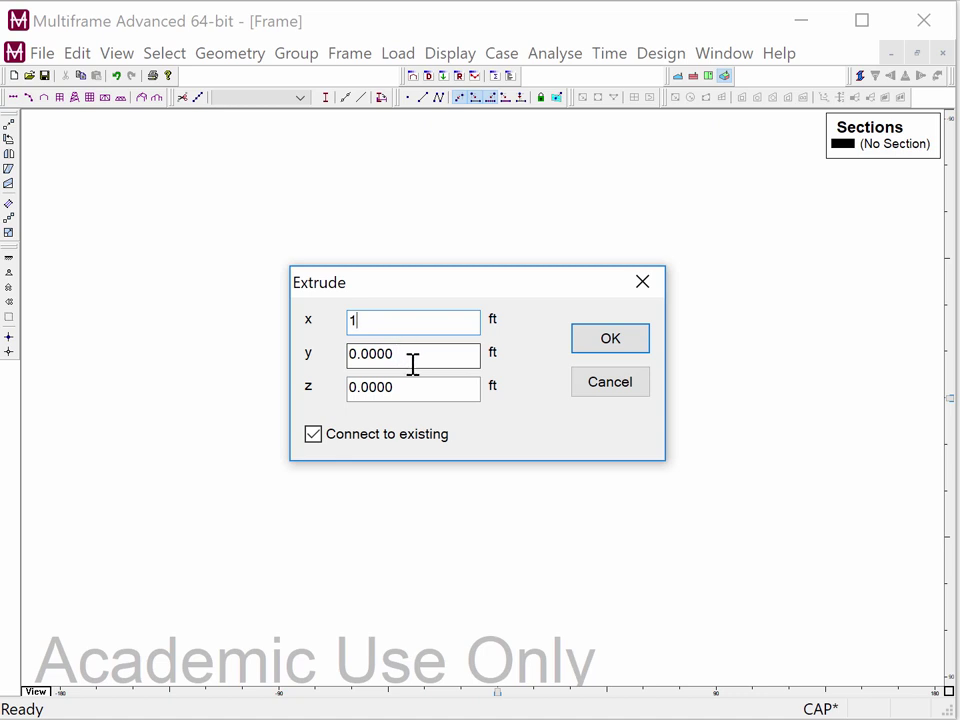
{"action": "left_click", "coordinate": [623, 343]}
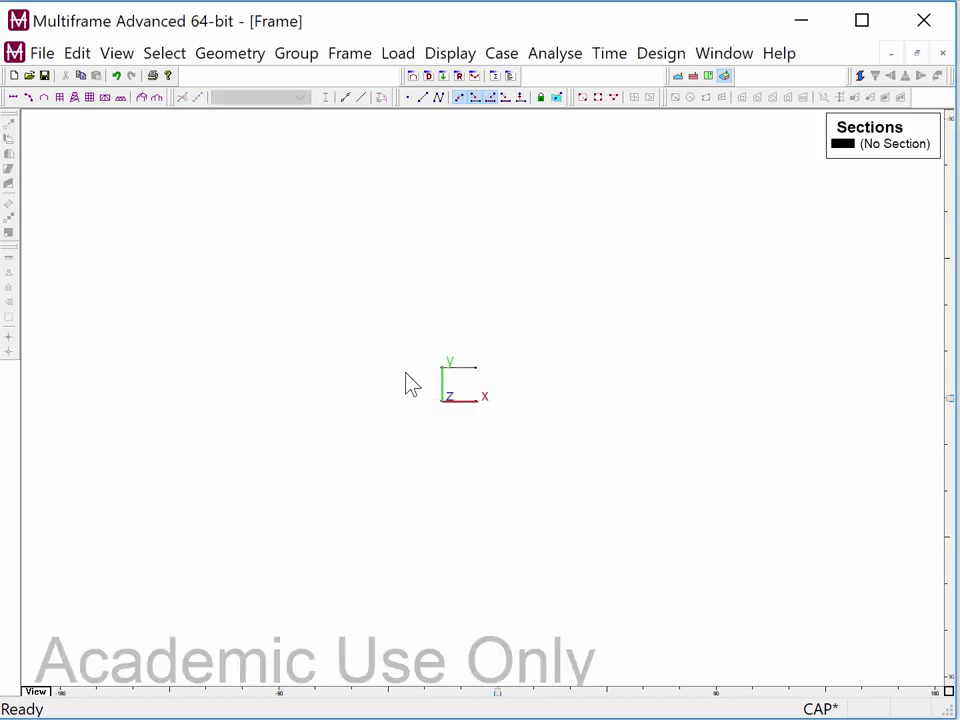
Close the square with a vertical member from its lower joint at x 1 ft up to the joint at x 1 ft, y 1 ft.
{"action": "left_click", "coordinate": [423, 98]}
{"action": "left_click", "coordinate": [480, 402]}
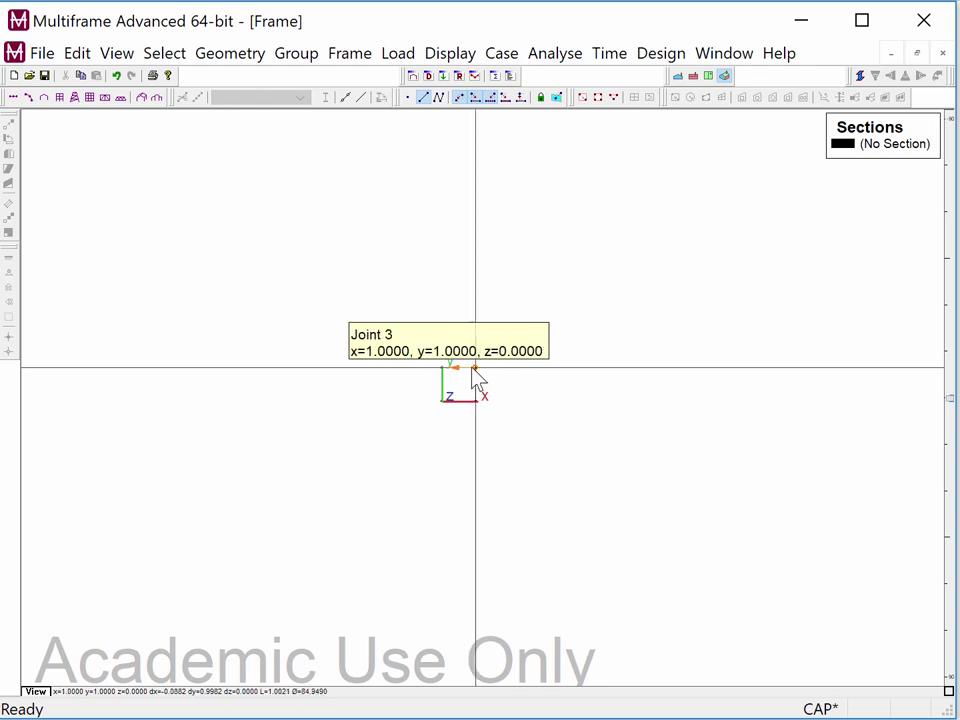
{"action": "left_click", "coordinate": [477, 368]}
{"action": "key", "text": "Escape"}
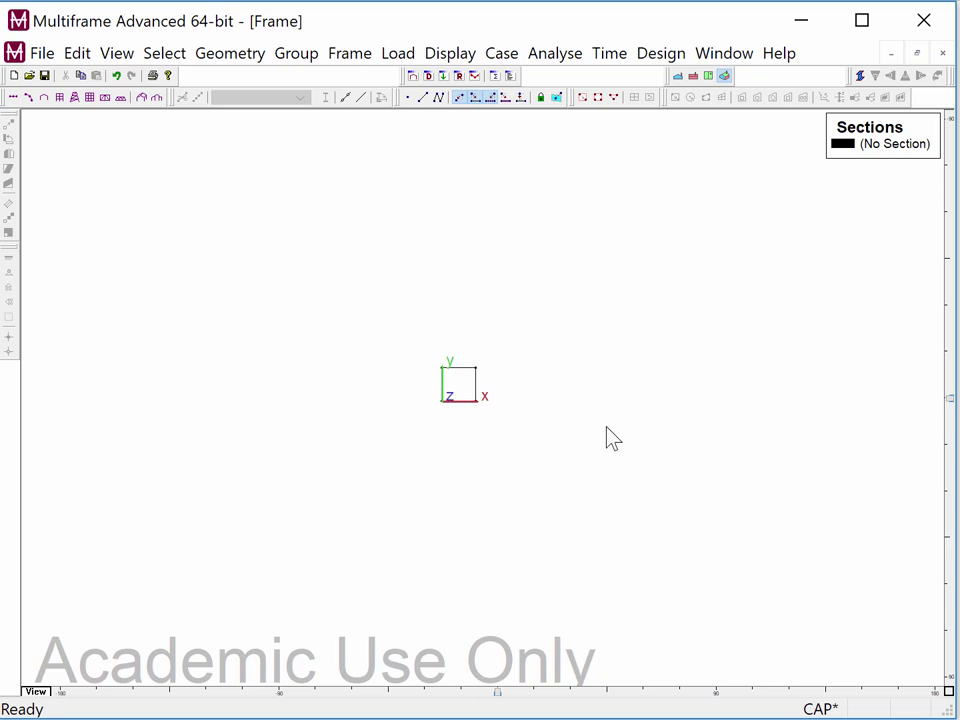
Try to duplicate the entire square, including all four members, once with an x spacing of 1 ft.
{"action": "left_click_drag", "start_coordinate": [579, 449], "coordinate": [467, 326]}
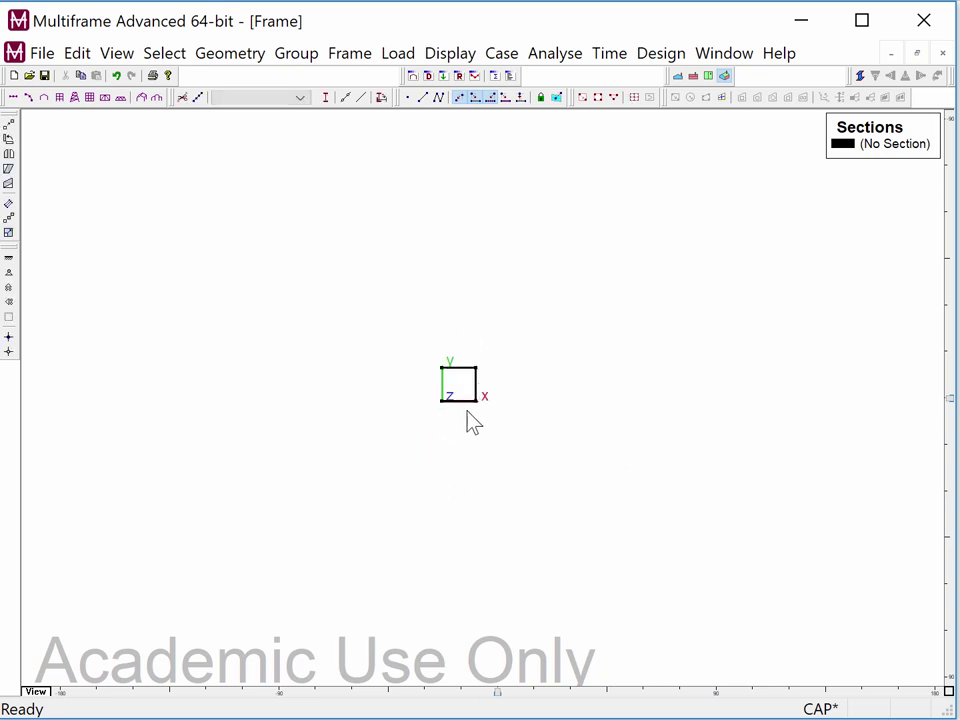
{"action": "left_click", "coordinate": [515, 448]}
{"action": "left_click_drag", "start_coordinate": [519, 437], "coordinate": [465, 358]}
{"action": "left_click_drag", "start_coordinate": [418, 330], "coordinate": [519, 437]}
{"action": "left_click", "coordinate": [241, 58]}
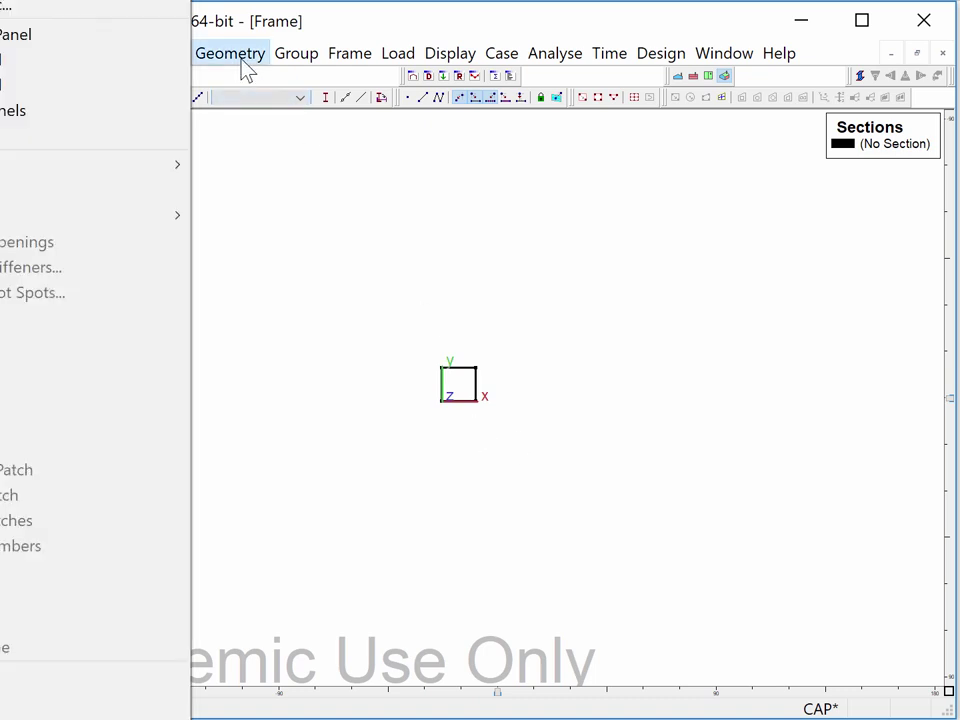
{"action": "left_click", "coordinate": [110, 676]}
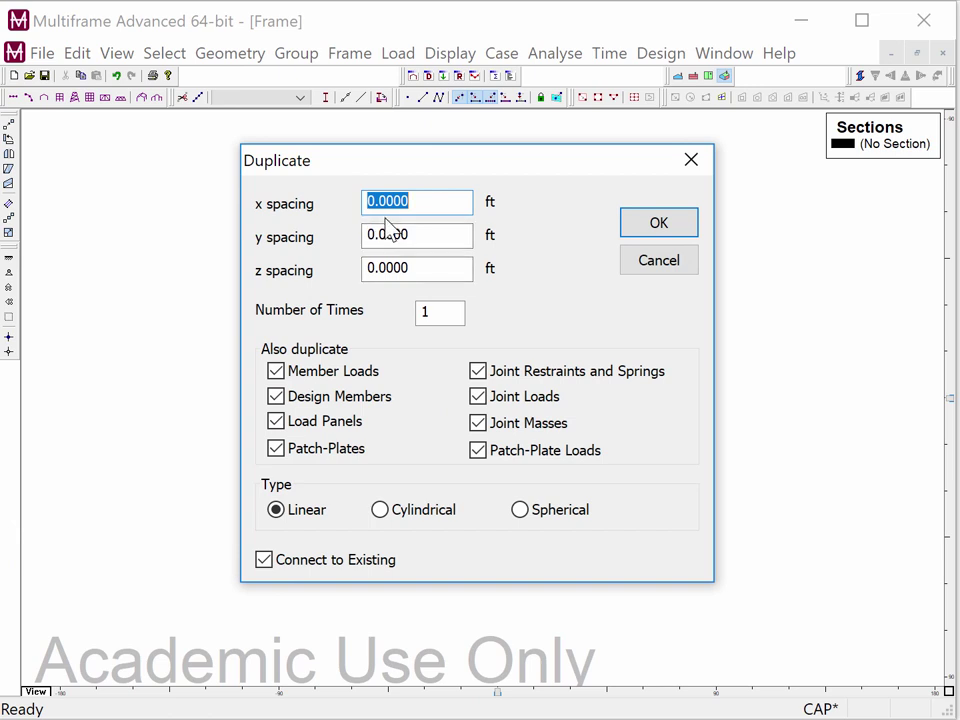
{"action": "type", "text": "1"}
{"action": "left_click", "coordinate": [652, 223]}
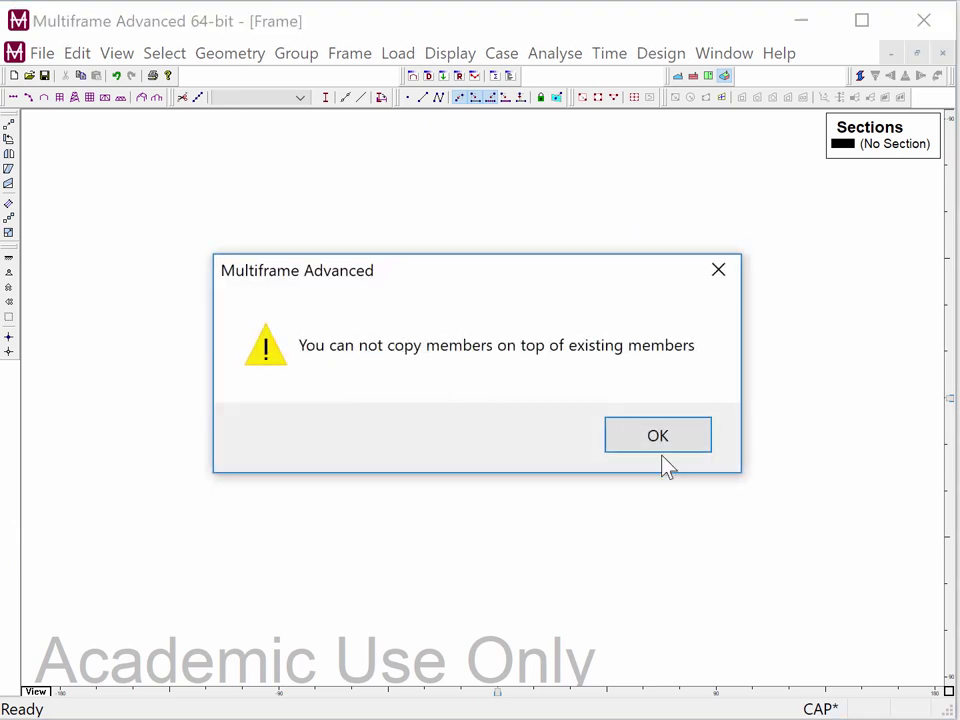
{"action": "left_click", "coordinate": [662, 440]}
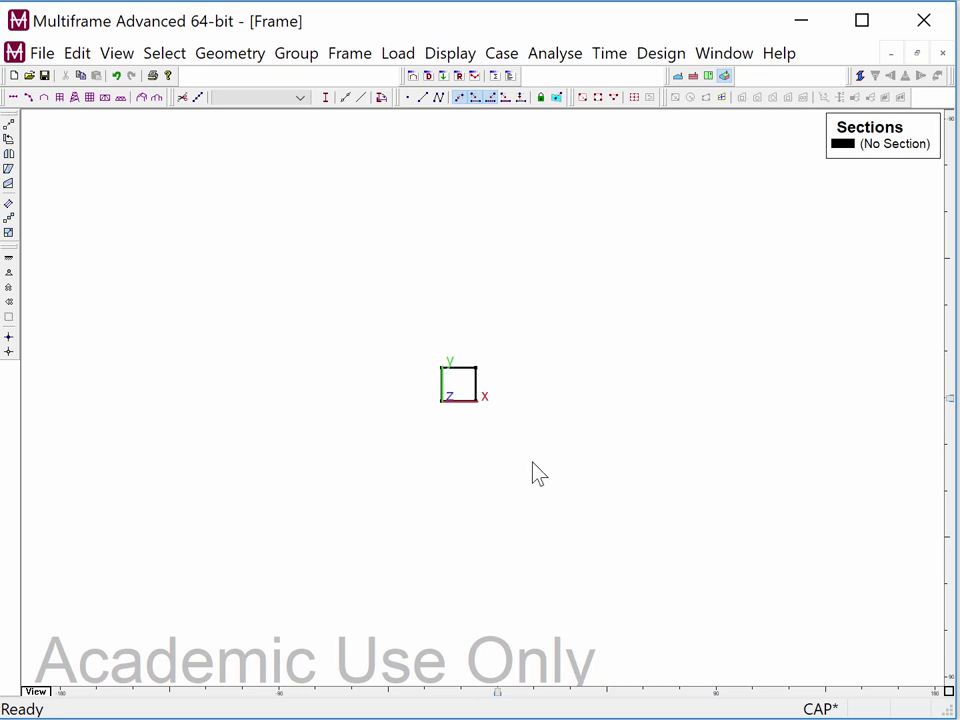
Duplicate the square without its vertical member at the origin 23 times, with 1 ft x spacing and connected to existing geometry.
{"action": "left_click_drag", "start_coordinate": [535, 465], "coordinate": [460, 348]}
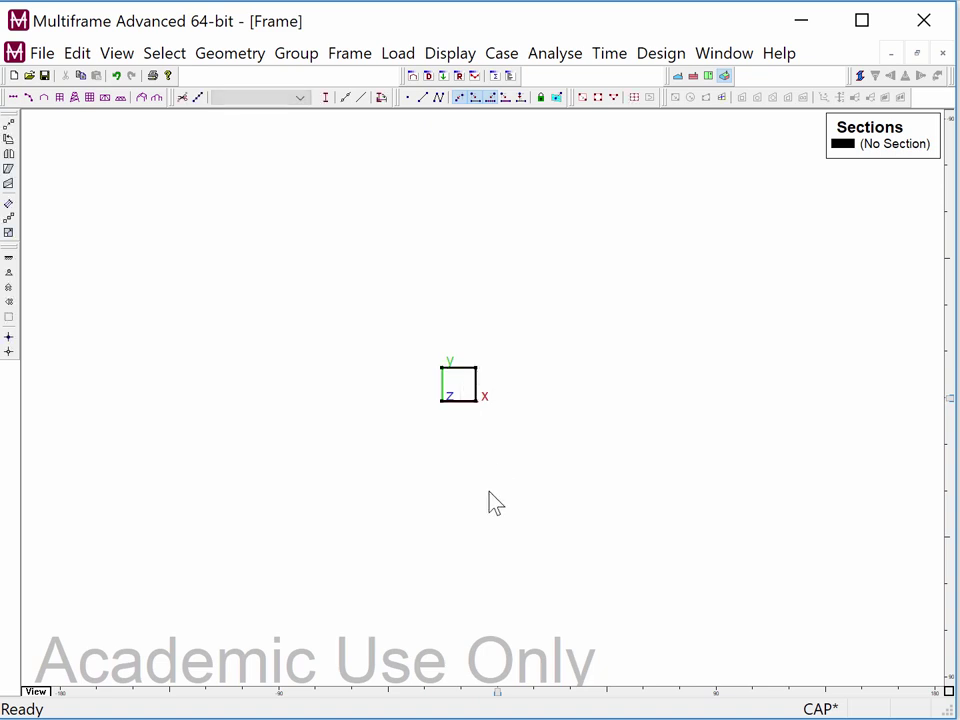
{"action": "left_click", "coordinate": [238, 56]}
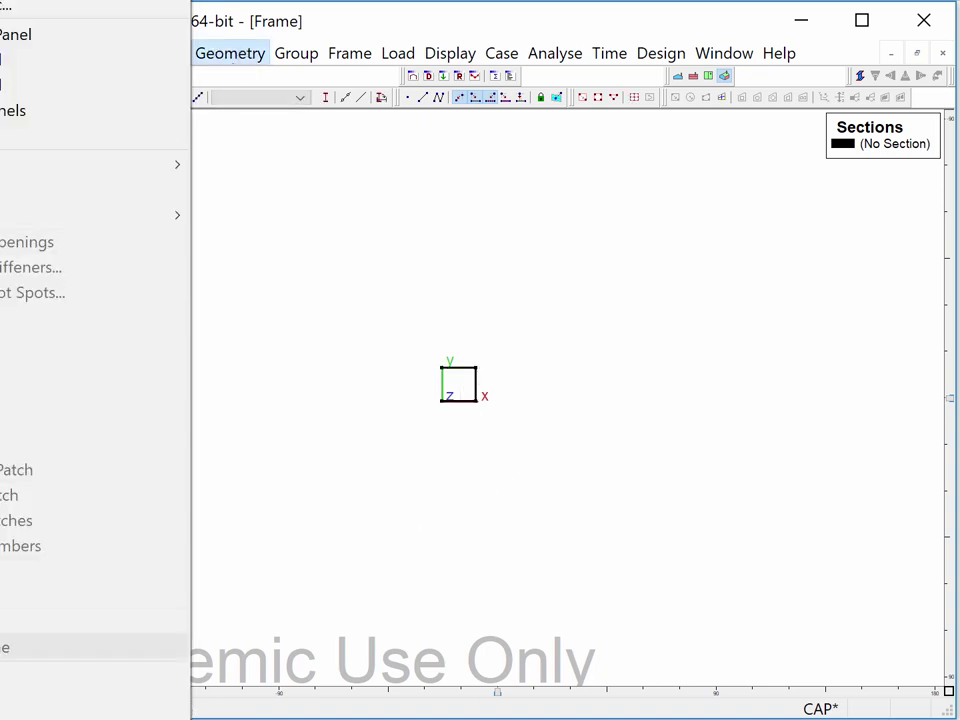
{"action": "left_click", "coordinate": [150, 676]}
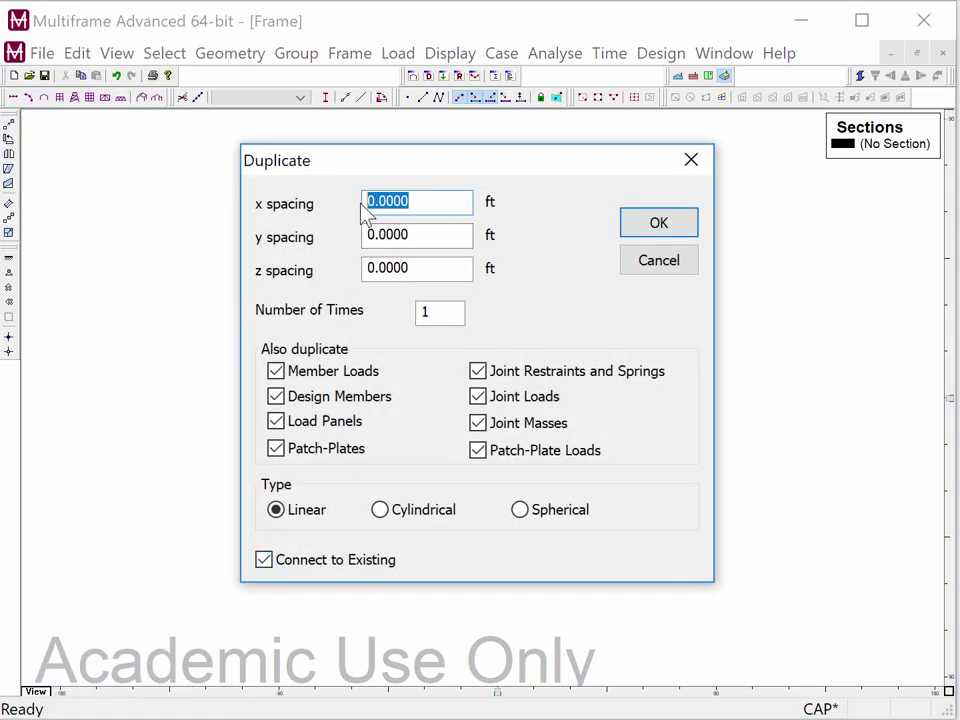
{"action": "type", "text": "1"}
{"action": "left_click_drag", "start_coordinate": [446, 315], "coordinate": [393, 313]}
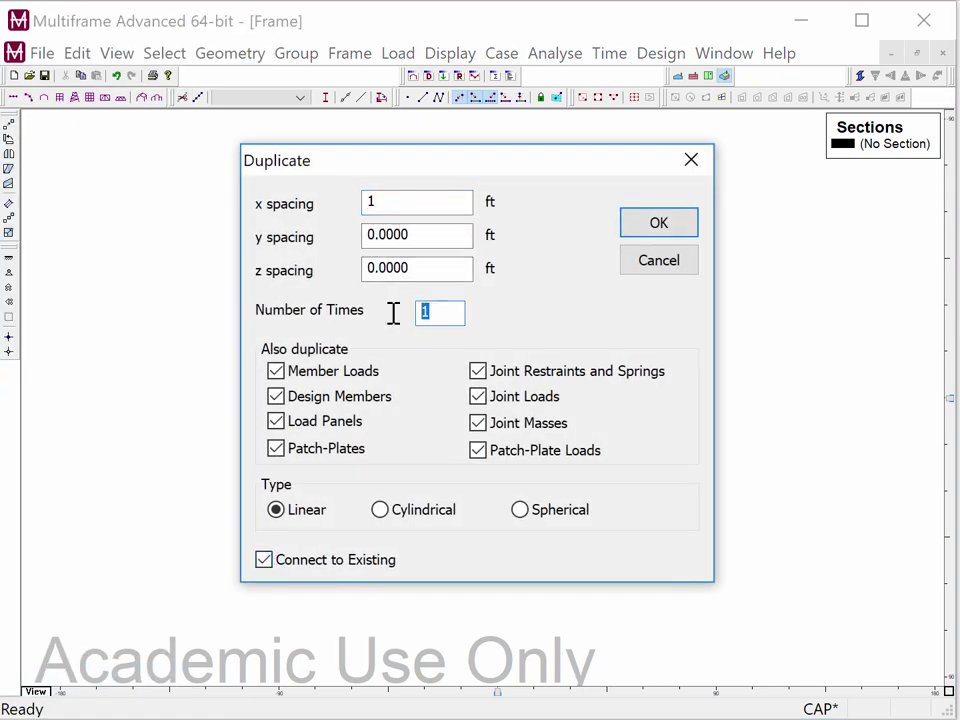
{"action": "type", "text": "23"}
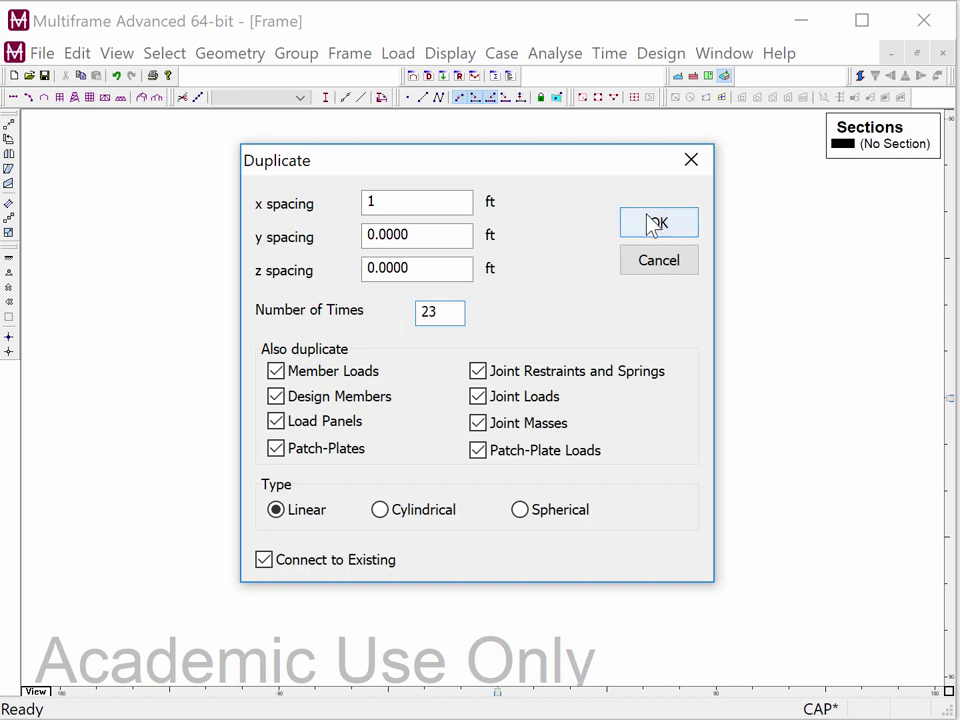
{"action": "left_click", "coordinate": [652, 223]}
{"action": "left_click", "coordinate": [516, 506]}
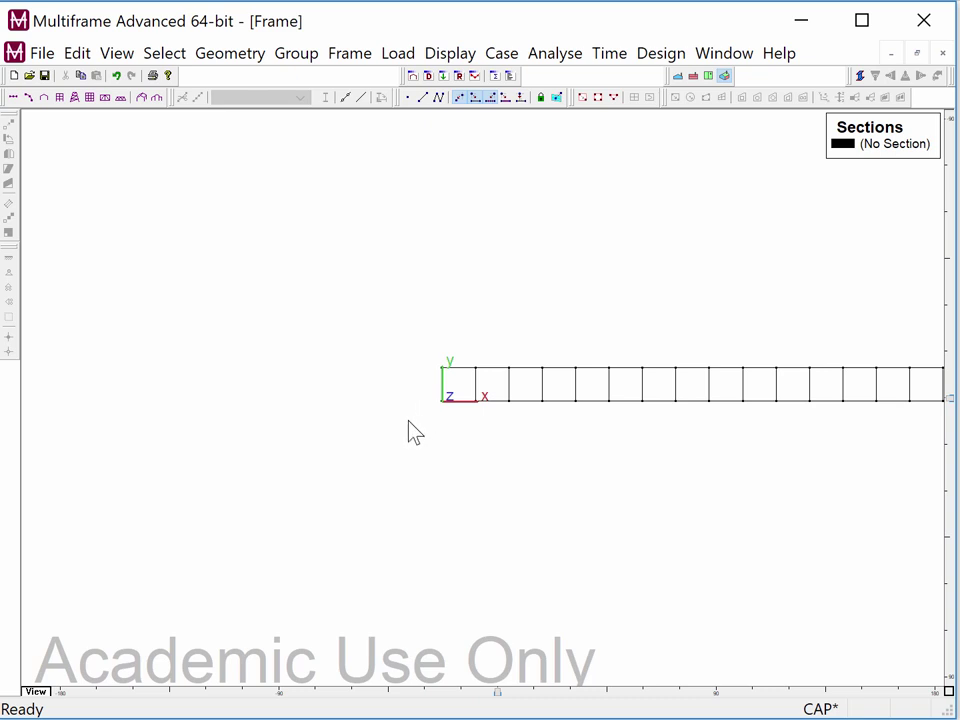
Move the entire frame -12 ft along x.
{"action": "key", "text": "ctrl+shift+f"}
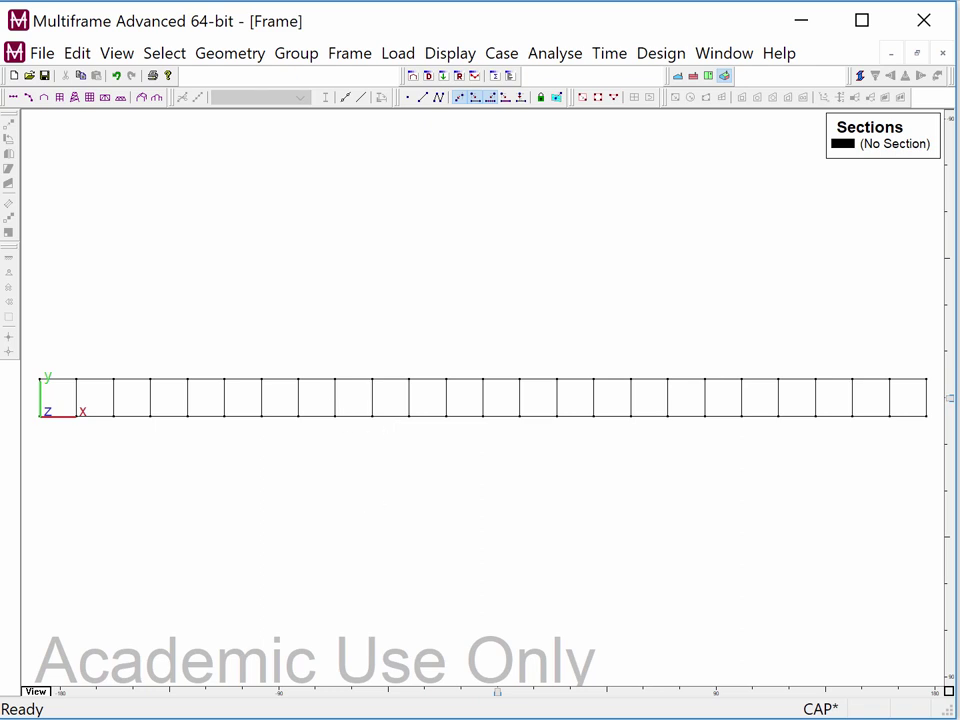
{"action": "left_click_drag", "start_coordinate": [500, 700], "coordinate": [186, 692]}
{"action": "key", "text": "ctrl+a"}
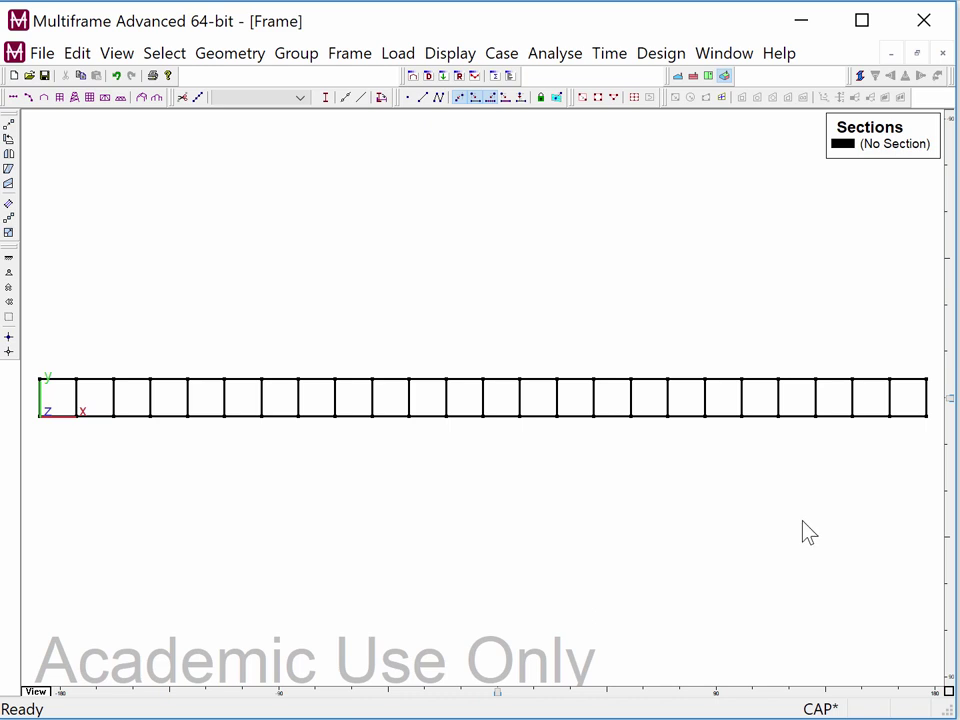
{"action": "left_click", "coordinate": [252, 60]}
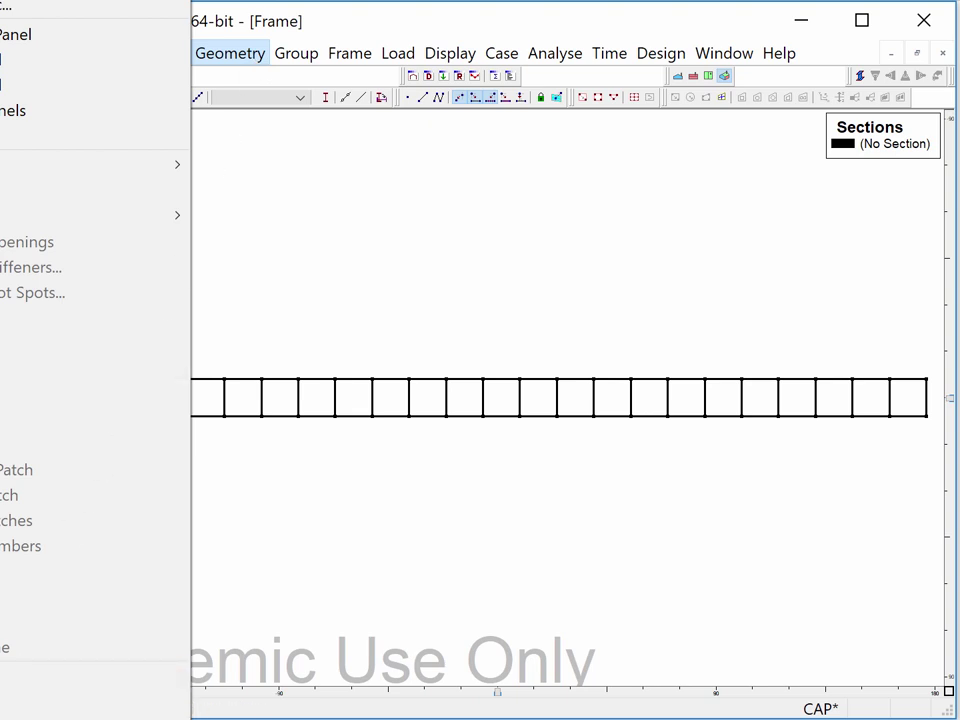
{"action": "left_click", "coordinate": [5, 647]}
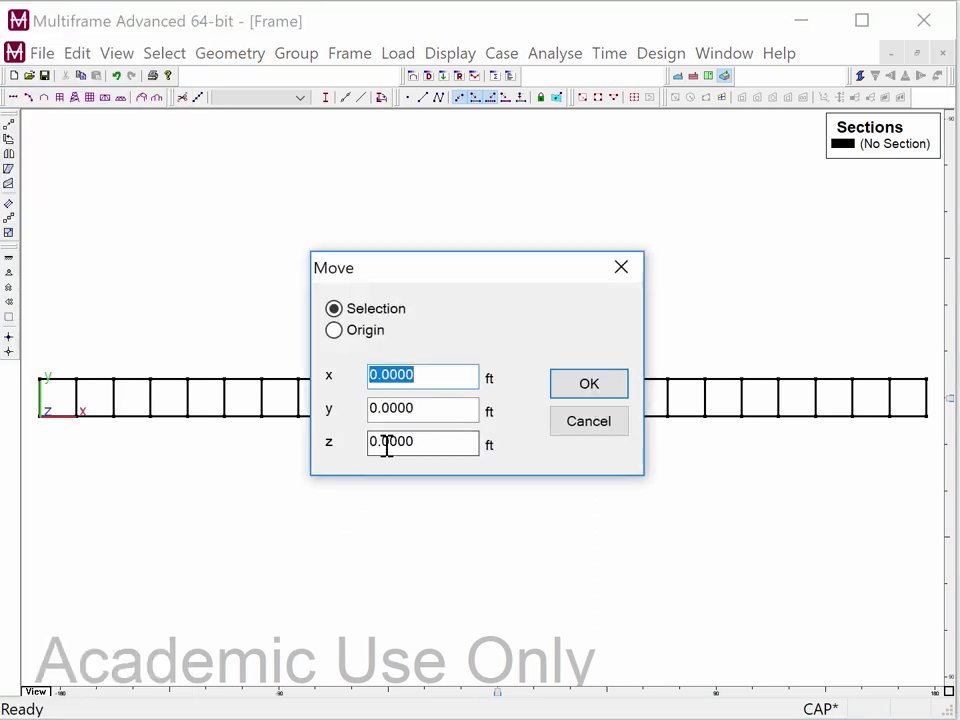
{"action": "type", "text": "-12"}
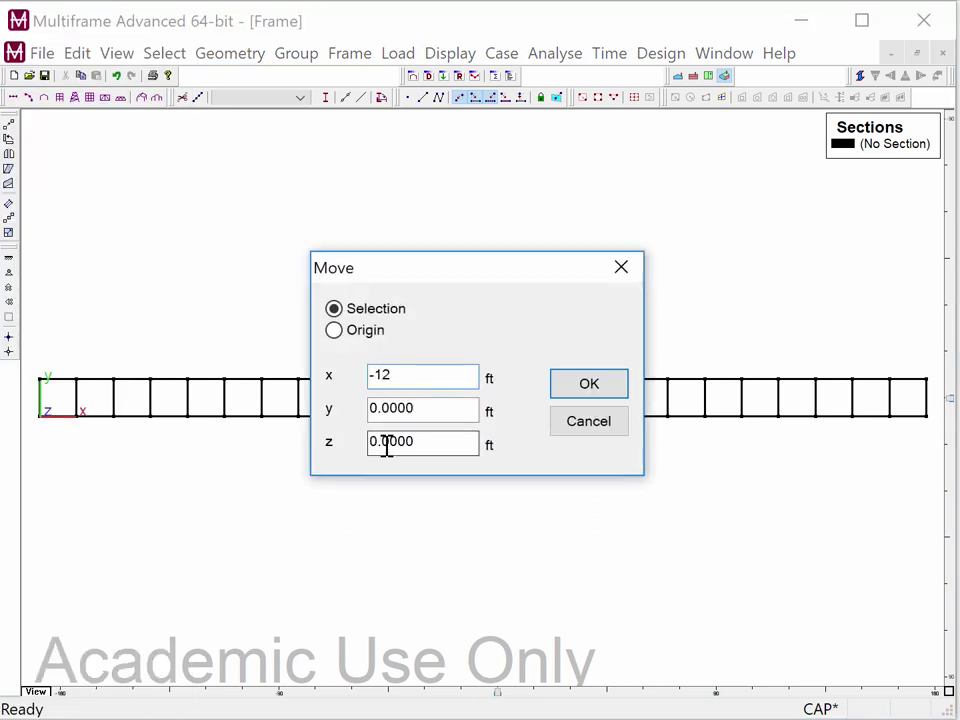
{"action": "left_click", "coordinate": [565, 392]}
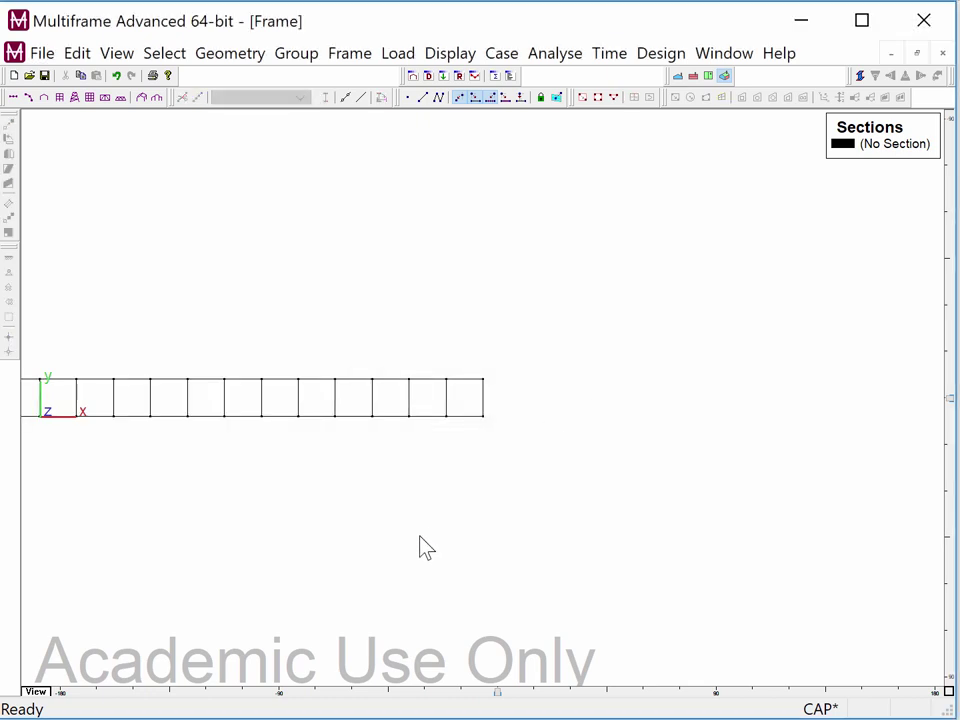
{"action": "key", "text": "ctrl+z"}
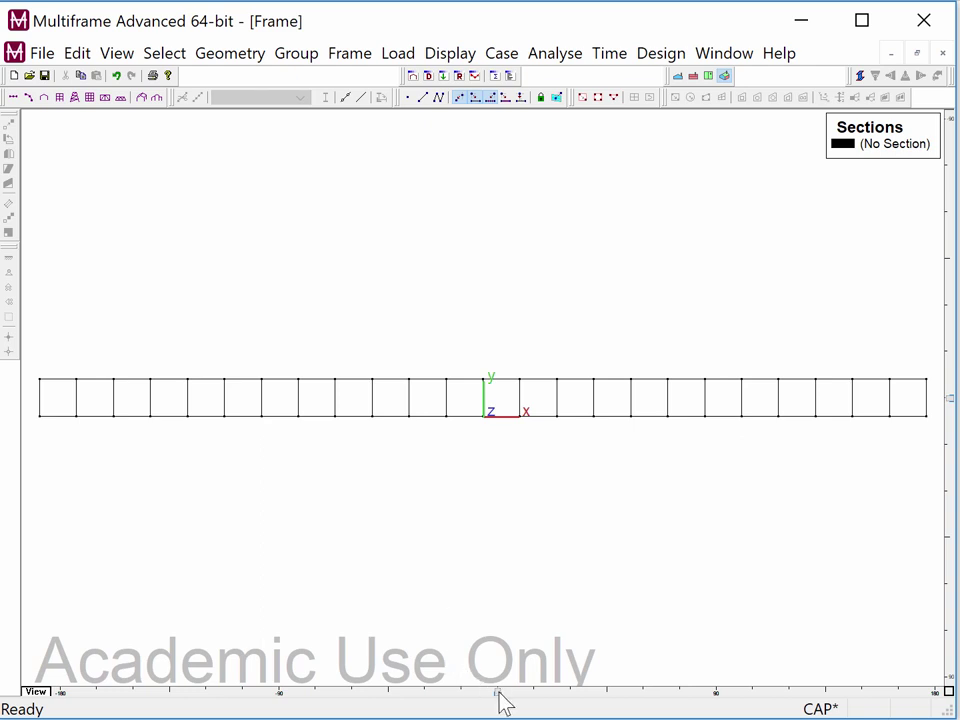
{"action": "mouse_move", "coordinate": [499, 697]}
{"action": "left_mouse_down"}
{"action": "mouse_move", "coordinate": [219, 703]}
{"action": "mouse_move", "coordinate": [505, 708]}
{"action": "mouse_move", "coordinate": [499, 703]}
{"action": "left_mouse_up"}
Draw a diagonal from the joint at x -12 ft, y 0 across the first bay, and duplicate it 5 times at 1 ft x spacing.
{"action": "left_click", "coordinate": [424, 98]}
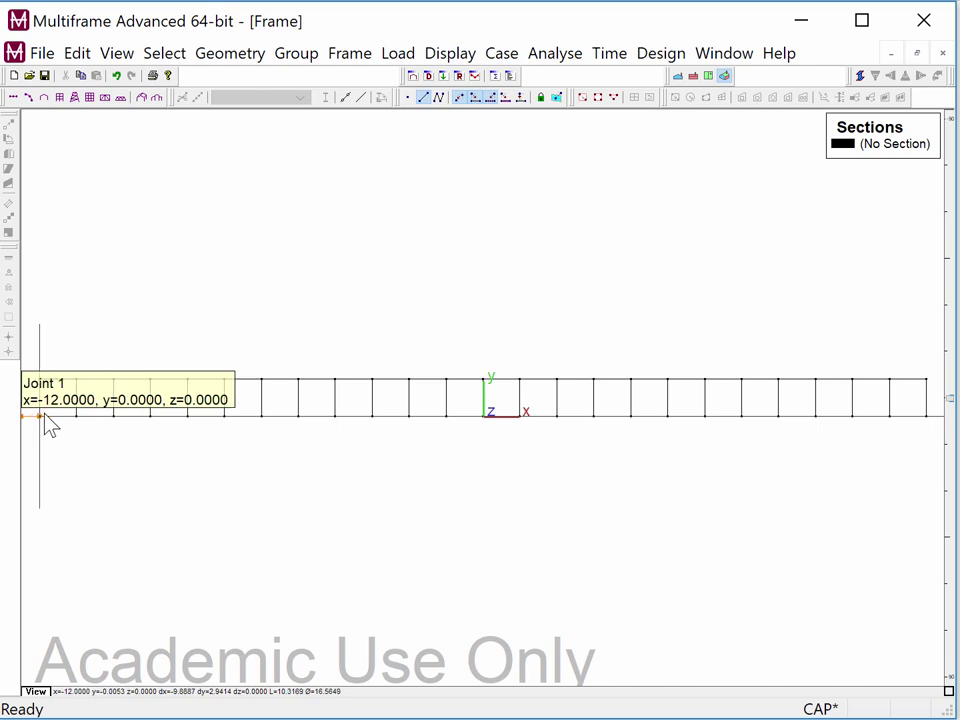
{"action": "mouse_move", "coordinate": [40, 416]}
{"action": "left_mouse_down"}
{"action": "mouse_move", "coordinate": [78, 381]}
{"action": "mouse_move", "coordinate": [86, 388]}
{"action": "mouse_move", "coordinate": [76, 392]}
{"action": "left_mouse_up"}
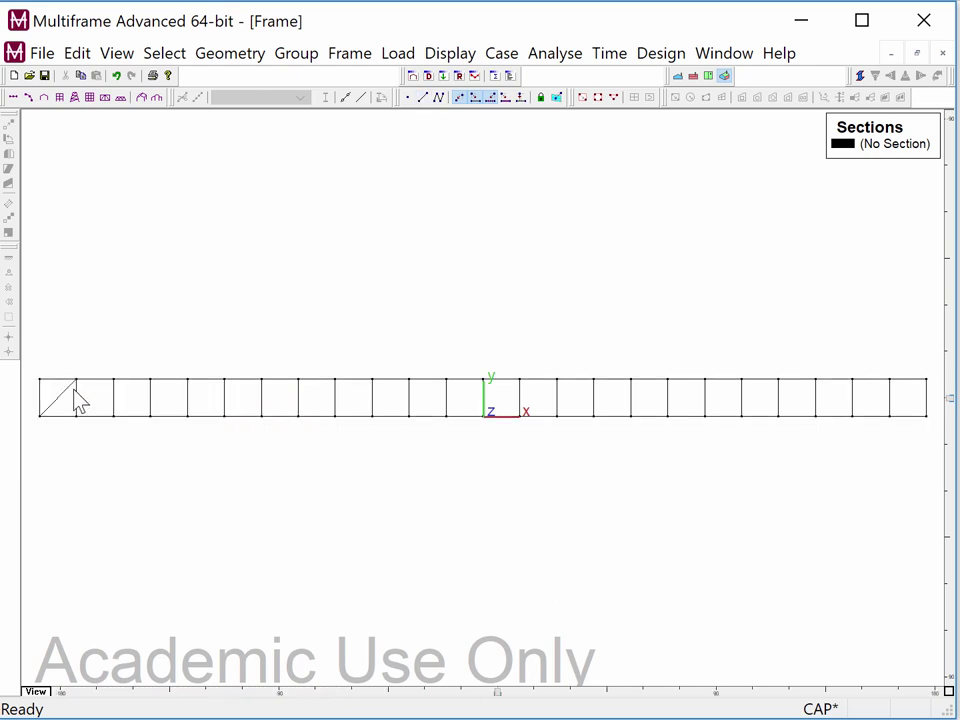
{"action": "left_click", "coordinate": [67, 394]}
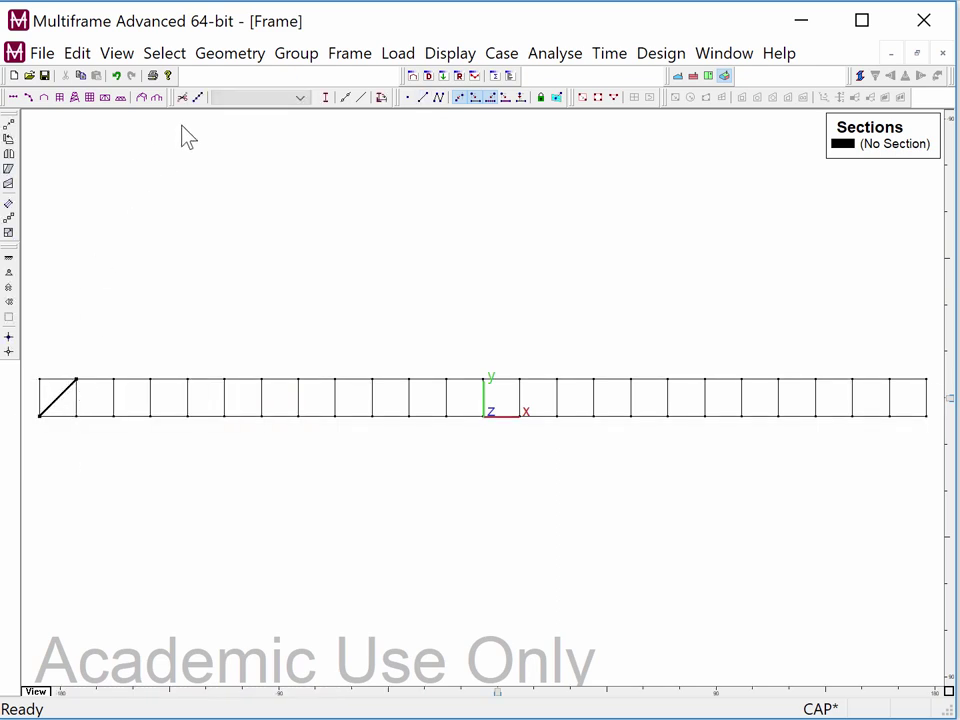
{"action": "left_click", "coordinate": [229, 56]}
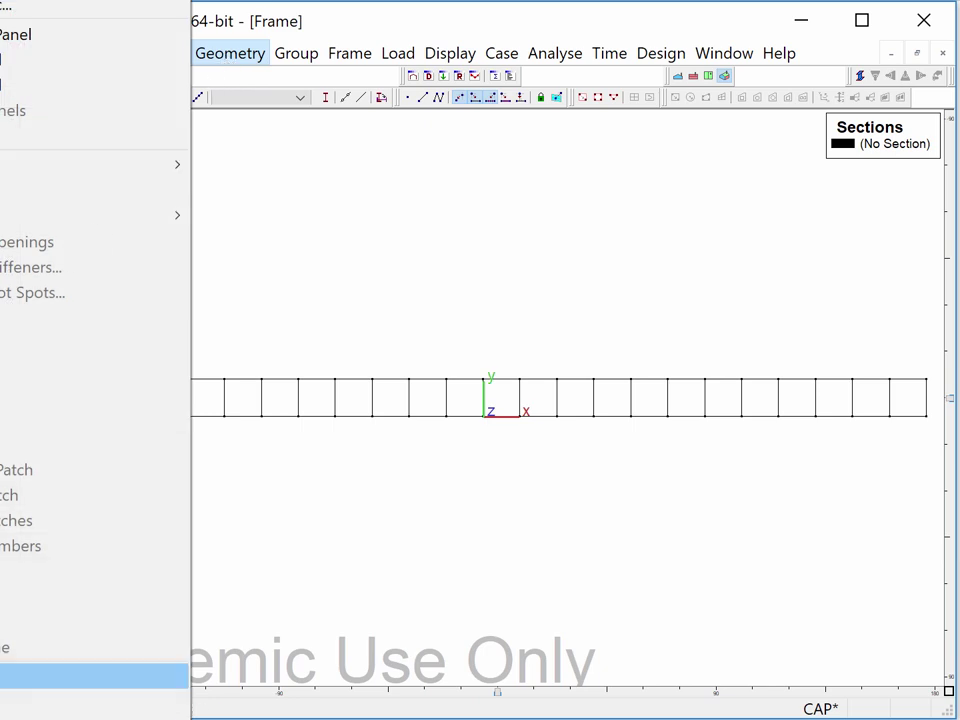
{"action": "left_click", "coordinate": [4, 675]}
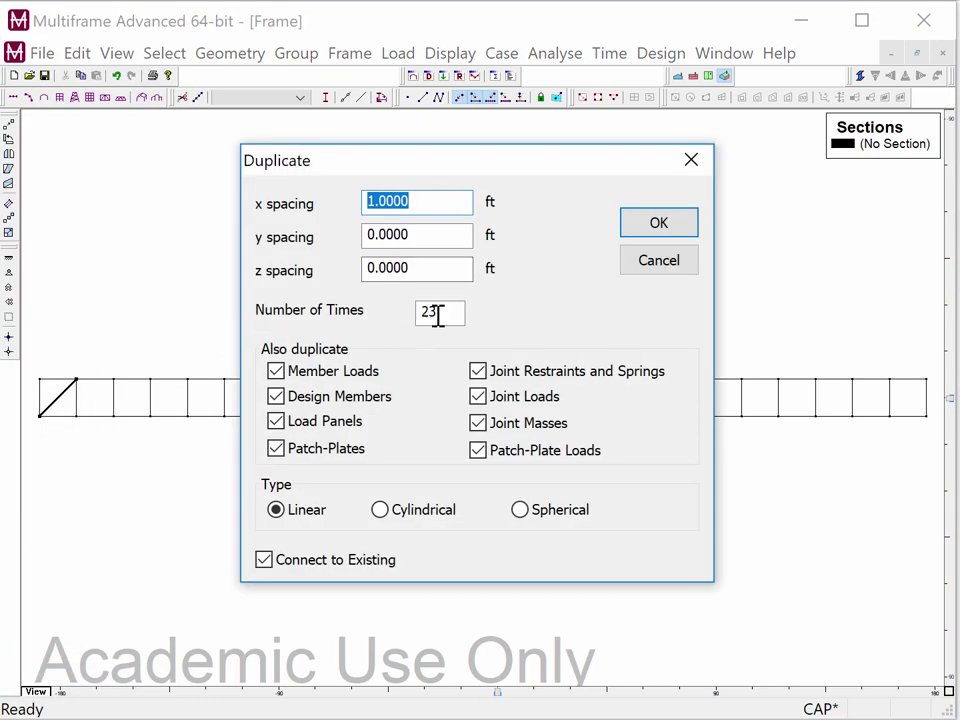
{"action": "left_click_drag", "start_coordinate": [437, 313], "coordinate": [386, 321]}
{"action": "type", "text": "5"}
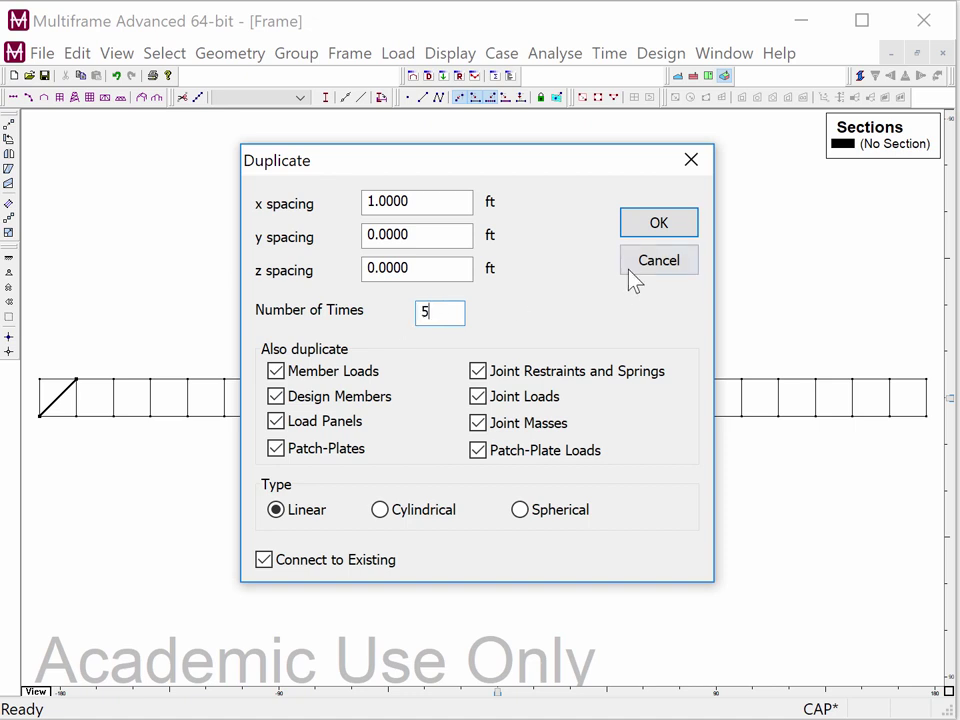
{"action": "left_click", "coordinate": [658, 230]}
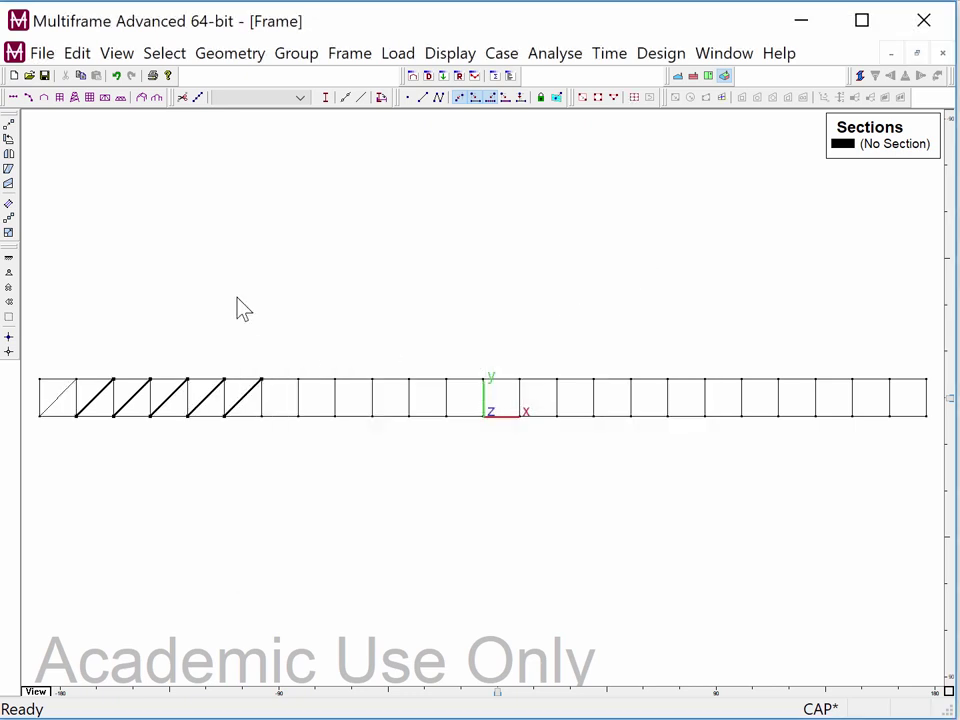
Draw an opposite diagonal across the seventh bay, from its far lower joint to its near upper joint, and duplicate it 5 times at 1 ft x spacing.
{"action": "left_click", "coordinate": [424, 98]}
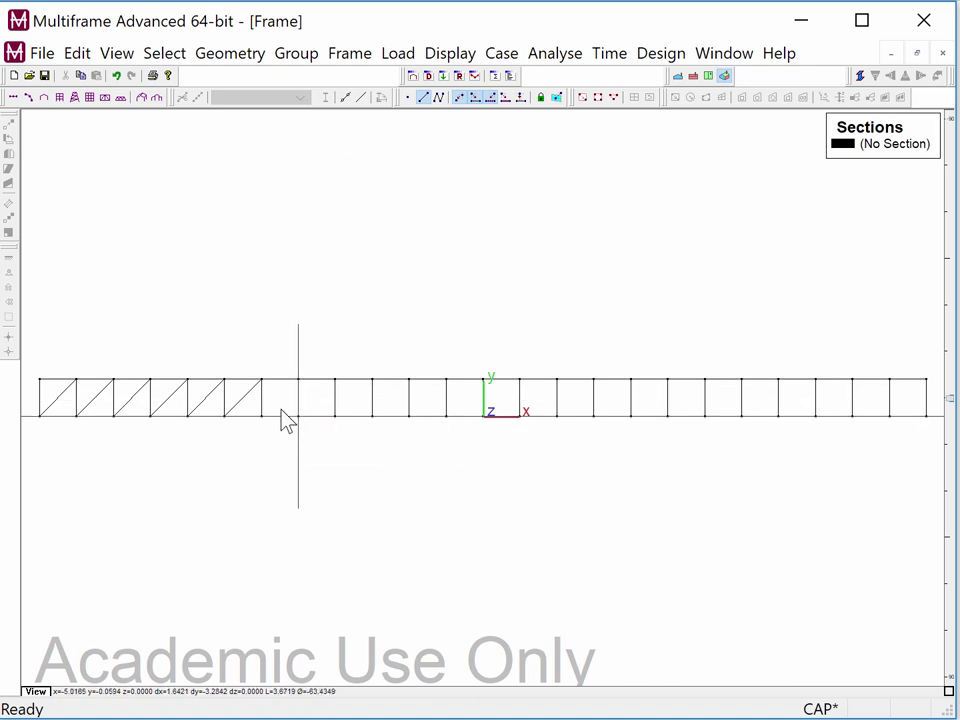
{"action": "left_click_drag", "start_coordinate": [298, 416], "coordinate": [261, 380]}
{"action": "left_click", "coordinate": [205, 58]}
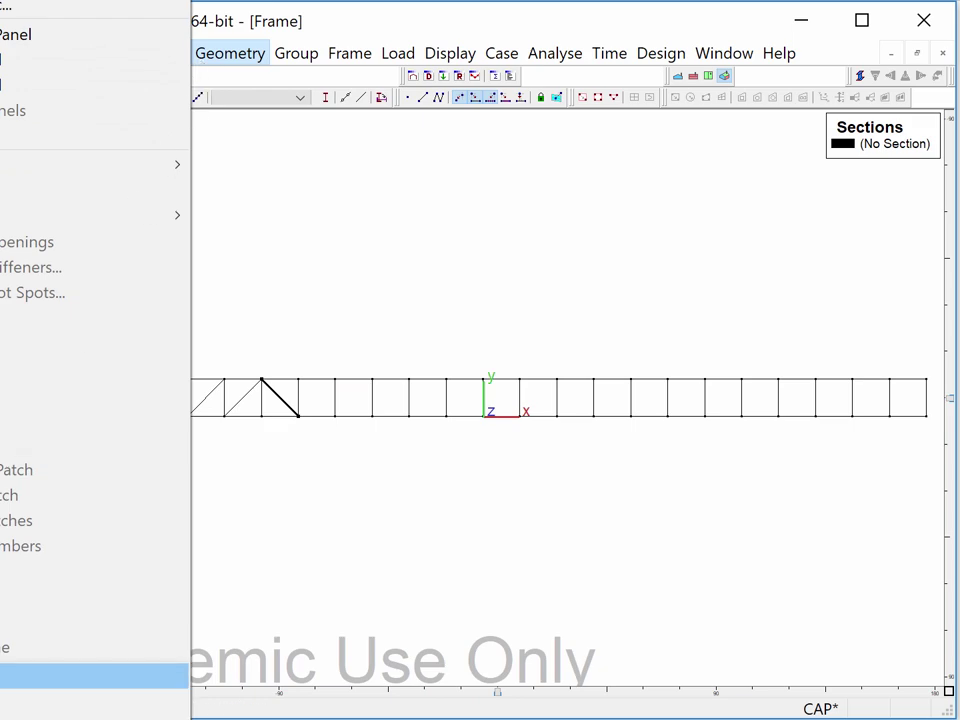
{"action": "left_click", "coordinate": [100, 676]}
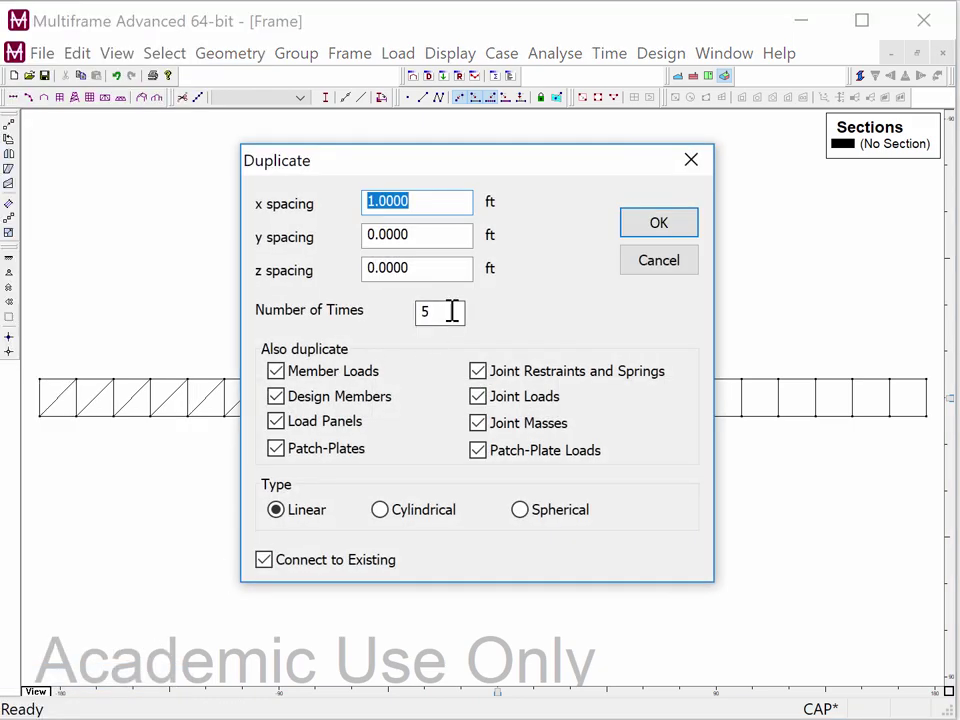
{"action": "left_click", "coordinate": [636, 232]}
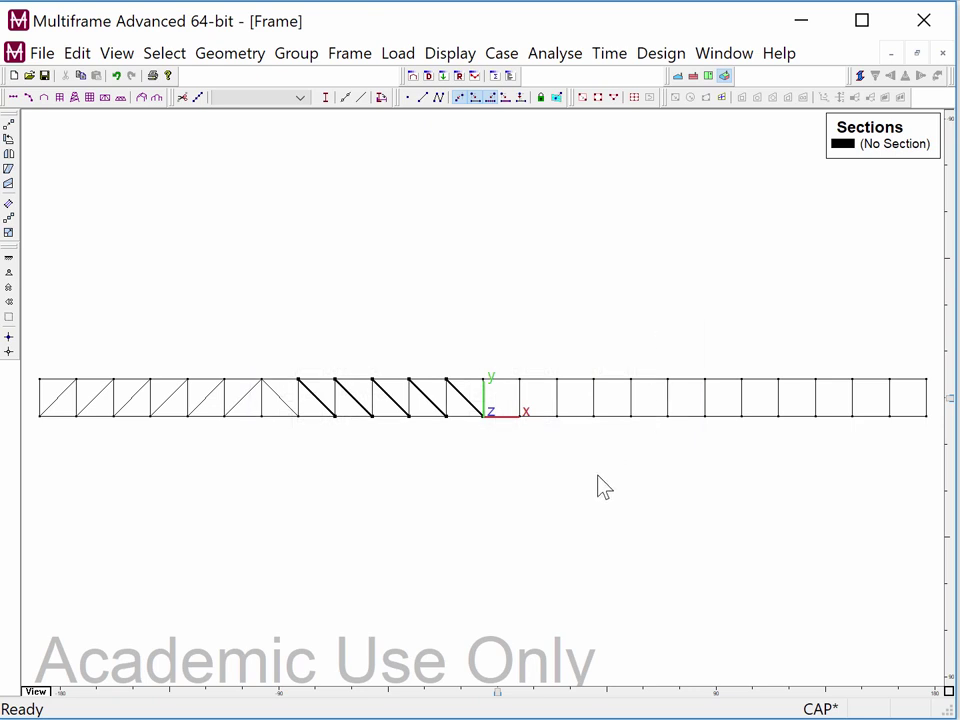
{"action": "left_click", "coordinate": [547, 538]}
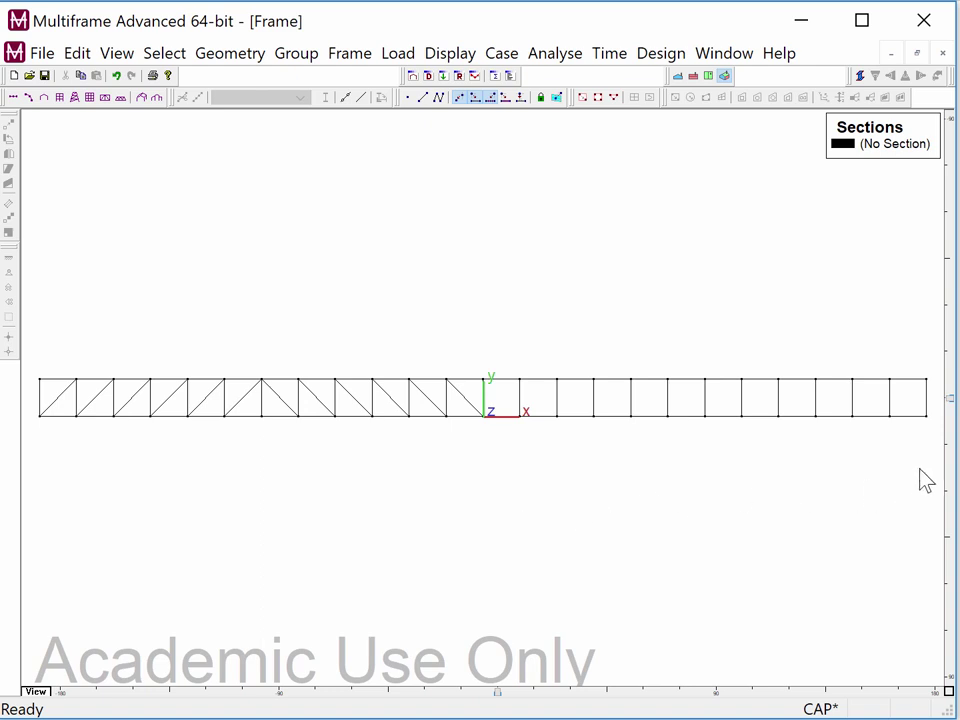
Delete the unbraced half of the frame on the positive x side, keeping the vertical member at the origin.
{"action": "left_click_drag", "start_coordinate": [934, 450], "coordinate": [506, 257]}
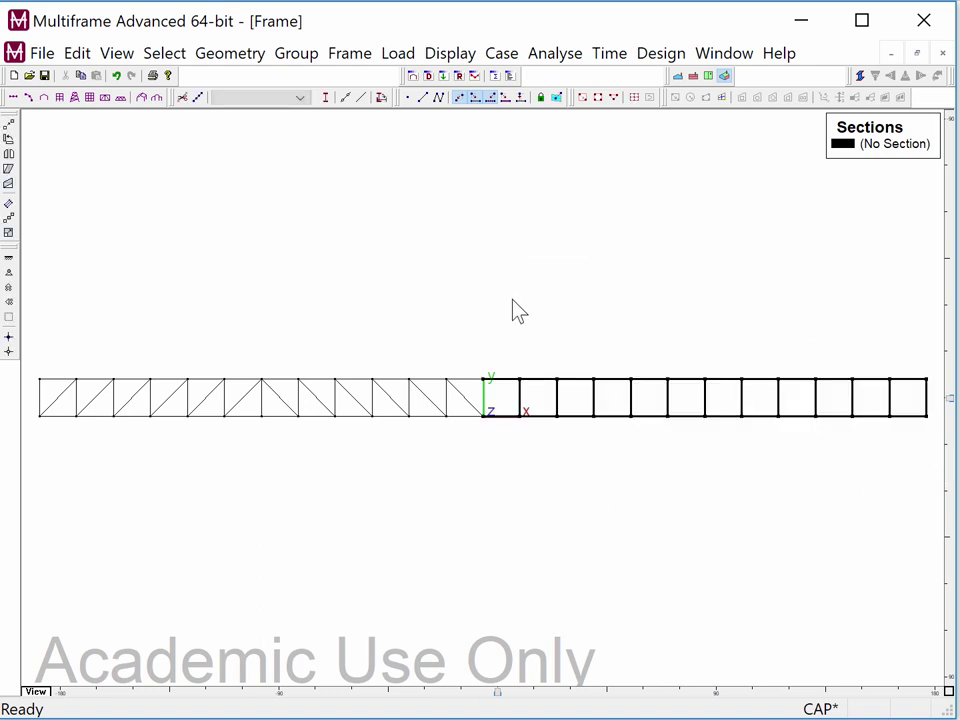
{"action": "key", "text": "Delete"}
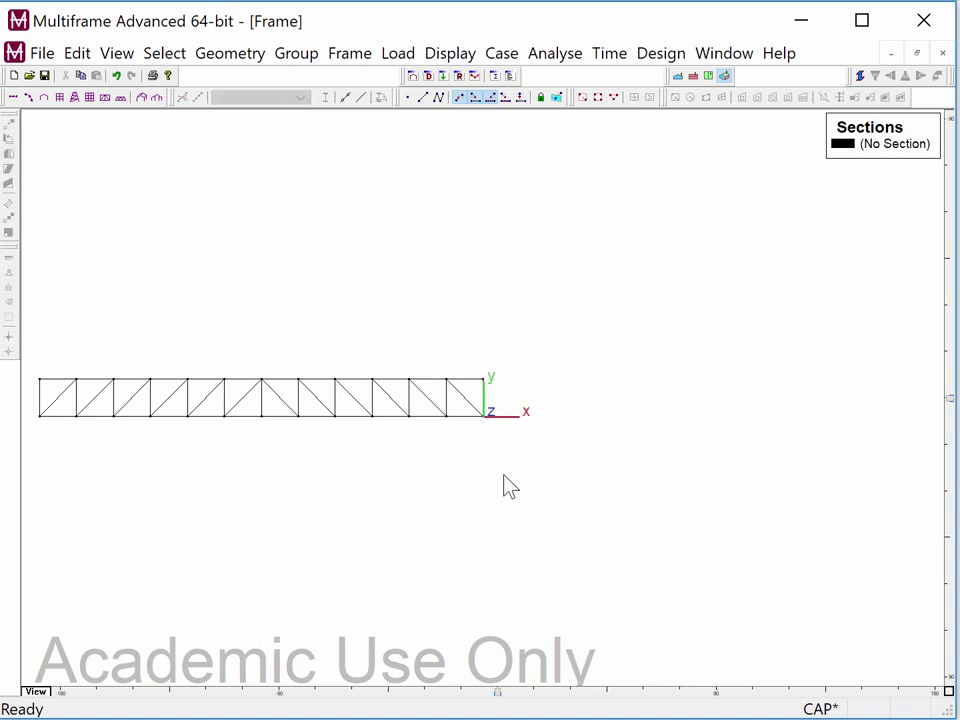
Mirror the braced half of the truss about x 0 ft as a duplicate connected to the existing frame.
{"action": "left_click_drag", "start_coordinate": [463, 466], "coordinate": [41, 305]}
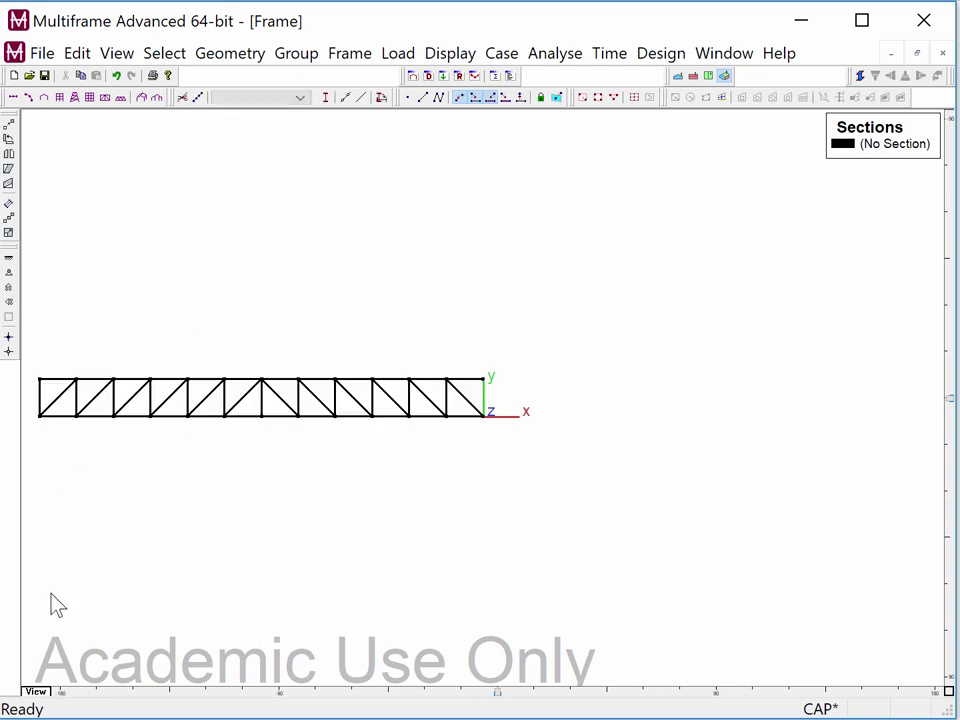
{"action": "left_click", "coordinate": [209, 56]}
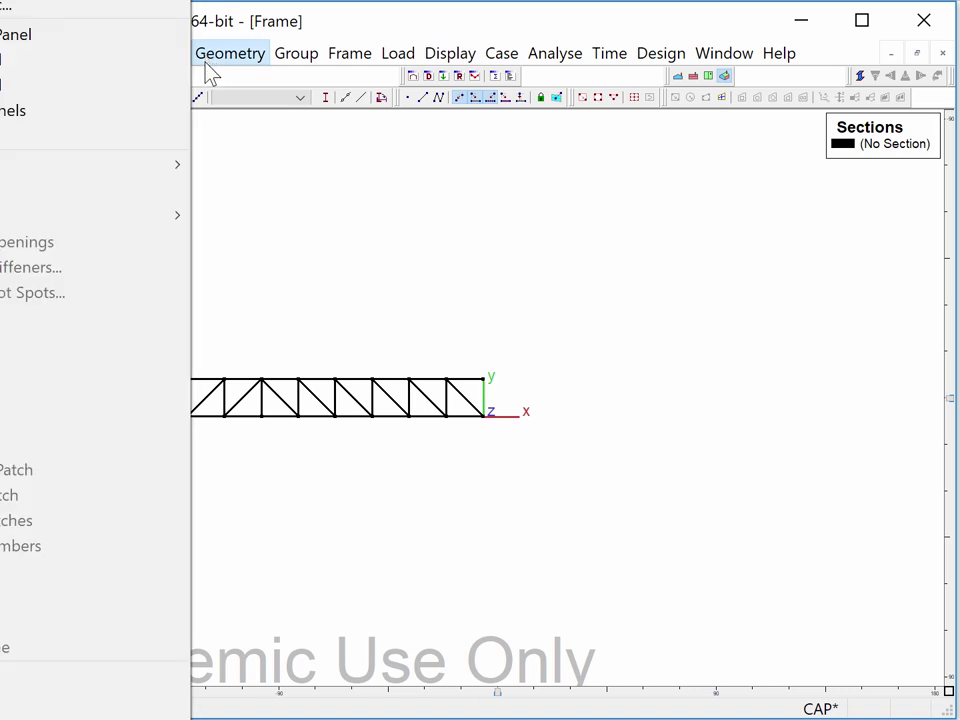
{"action": "left_click", "coordinate": [60, 395]}
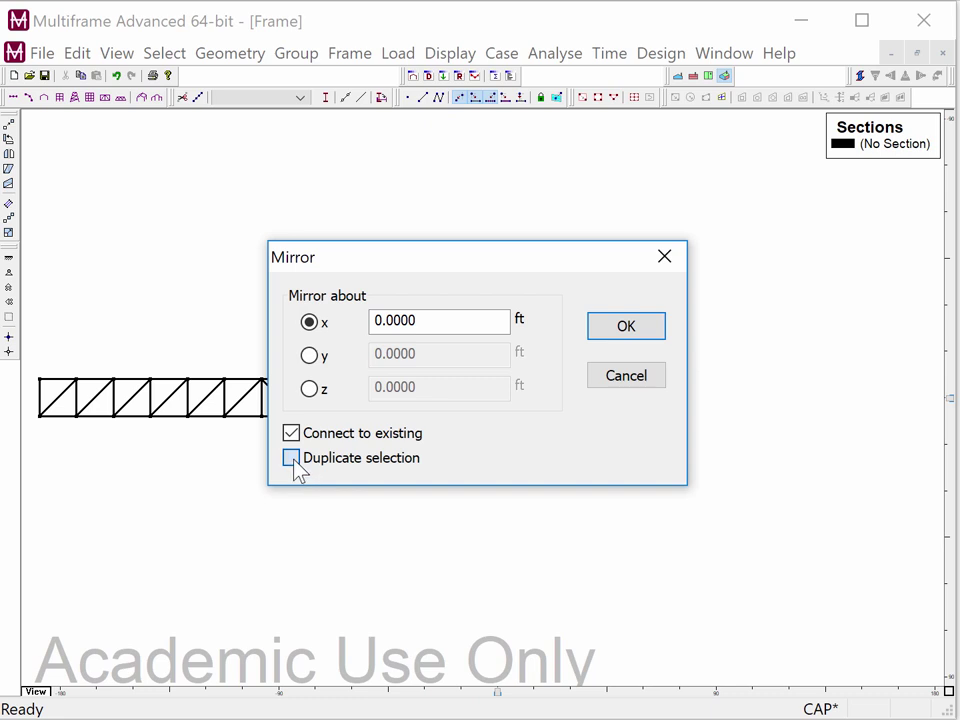
{"action": "left_click", "coordinate": [617, 340]}
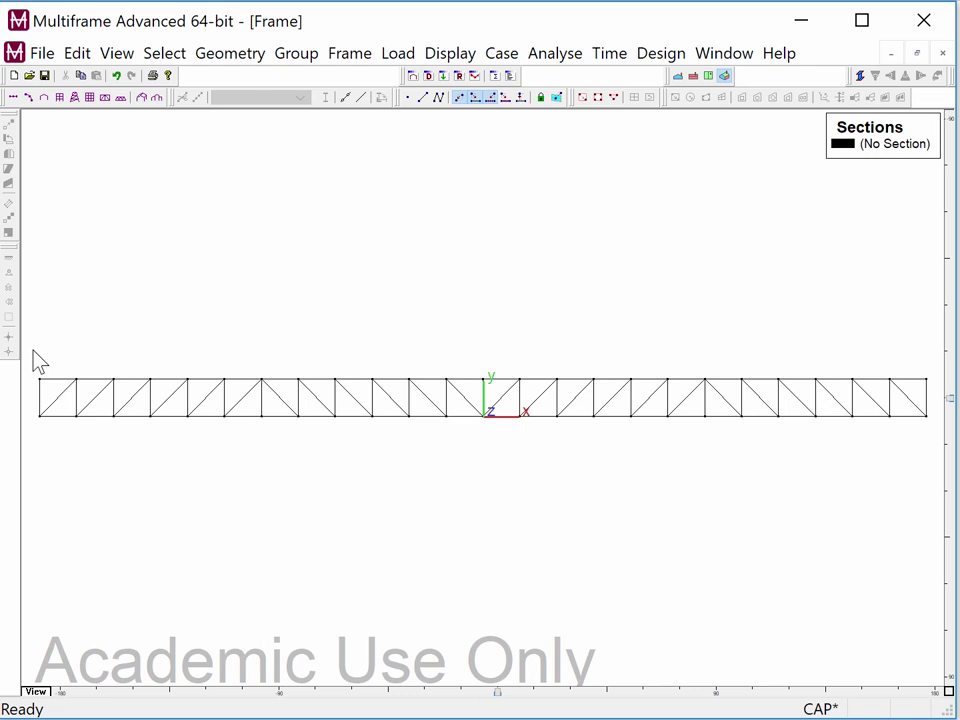
Release major bending Mz' at Joint 1 and Joint 2 of every member in the truss.
{"action": "key", "text": "ctrl+a"}
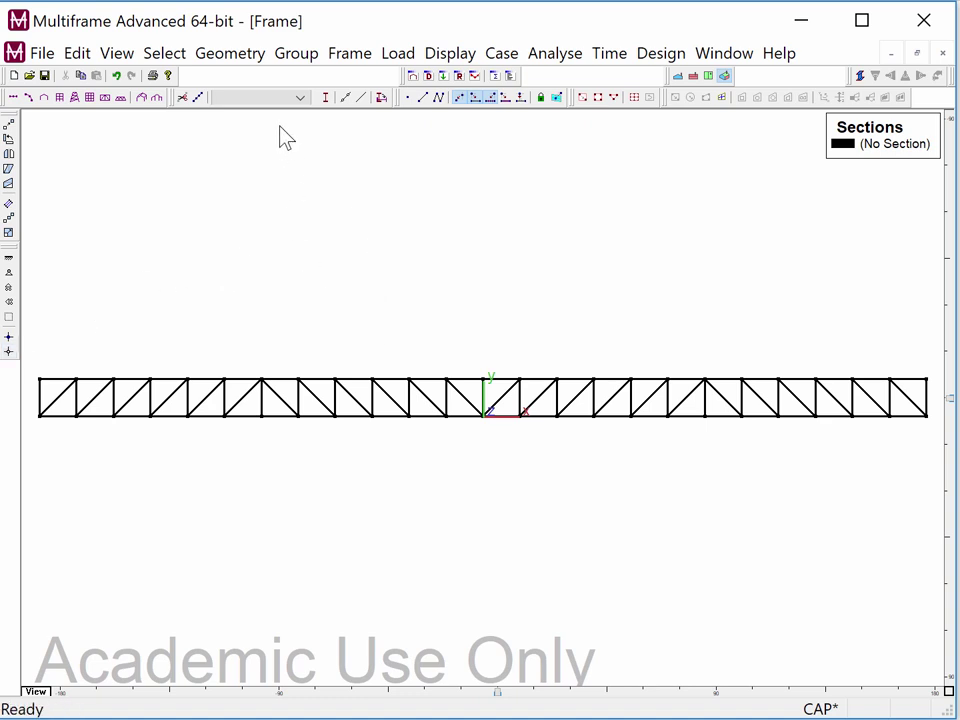
{"action": "left_click", "coordinate": [363, 60]}
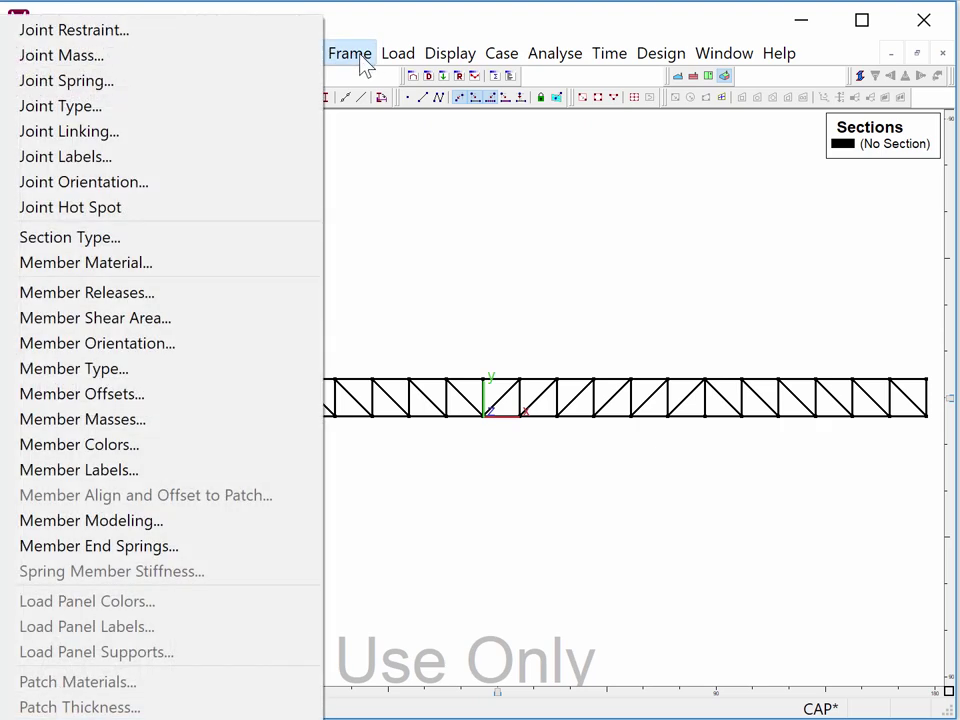
{"action": "left_click", "coordinate": [198, 293]}
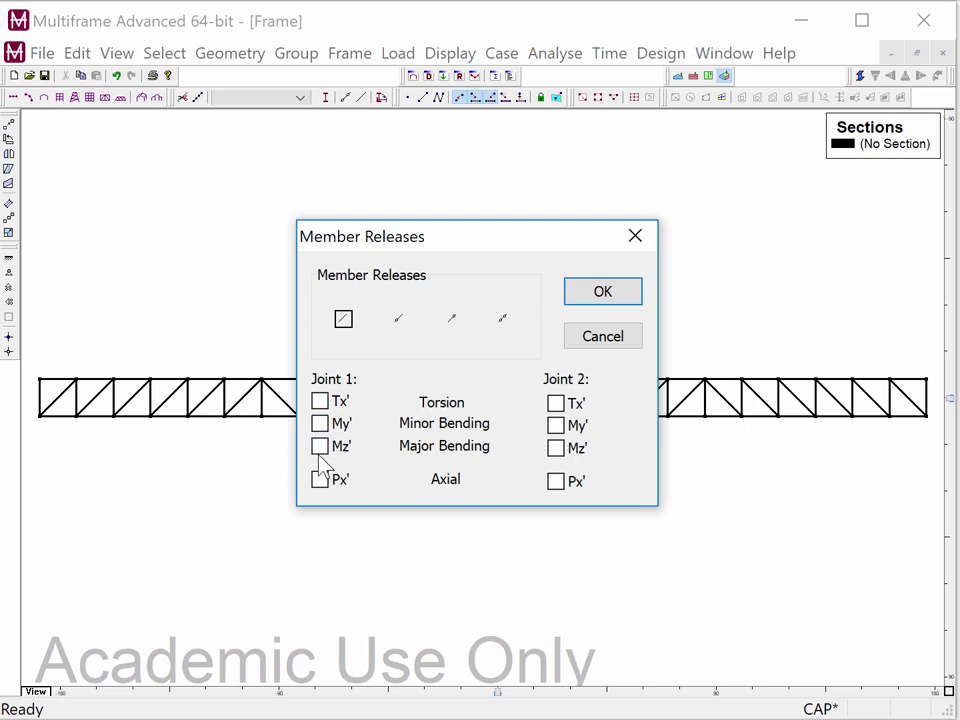
{"action": "left_click", "coordinate": [321, 447]}
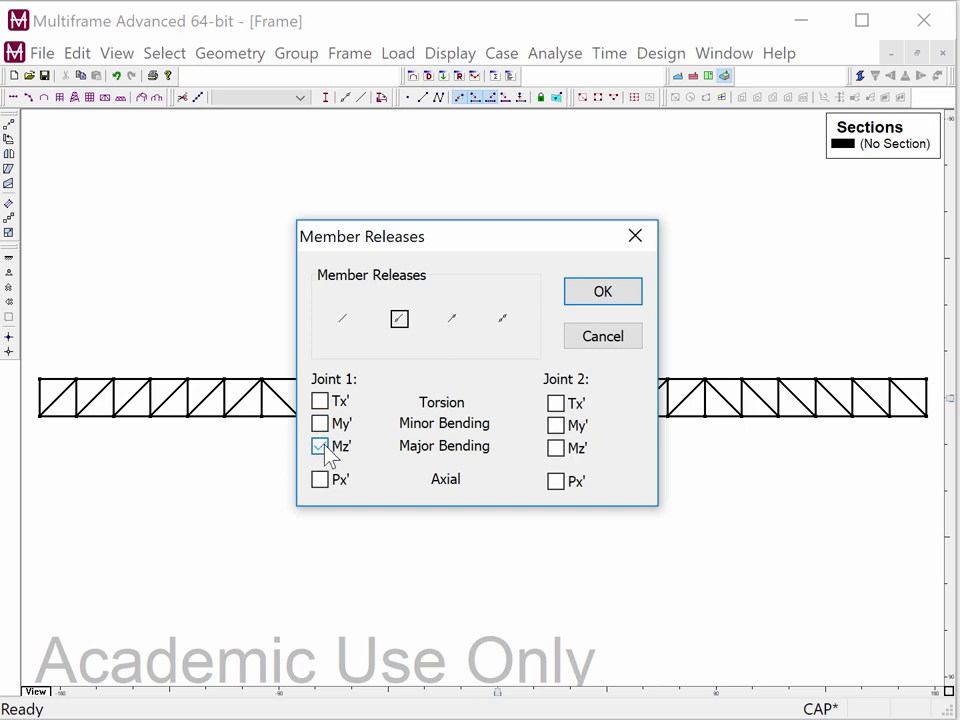
{"action": "left_click", "coordinate": [556, 449]}
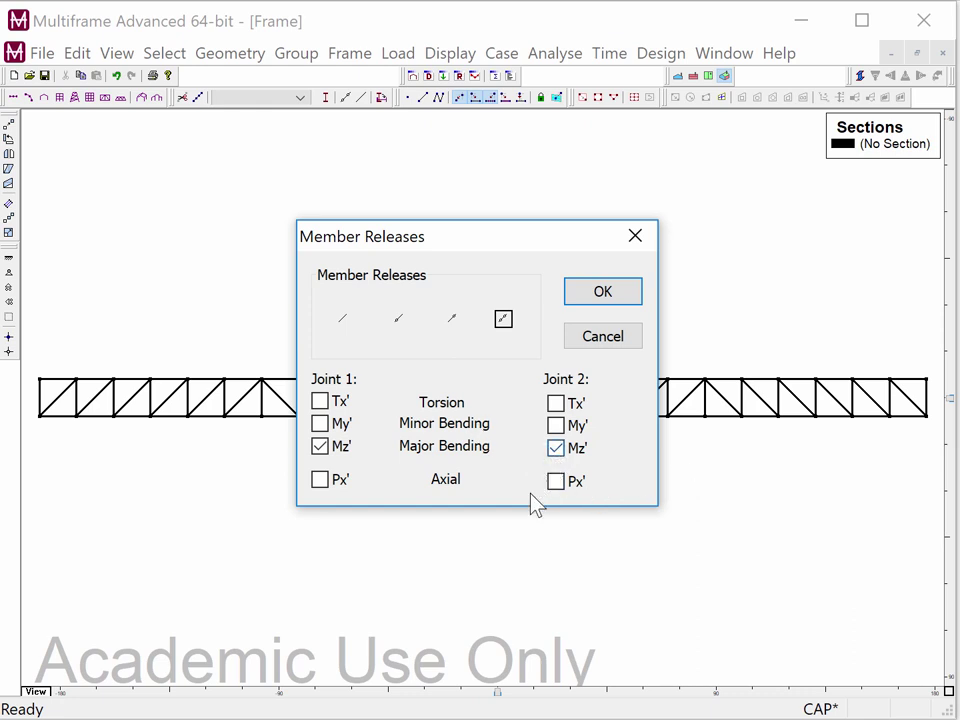
{"action": "left_click", "coordinate": [603, 292]}
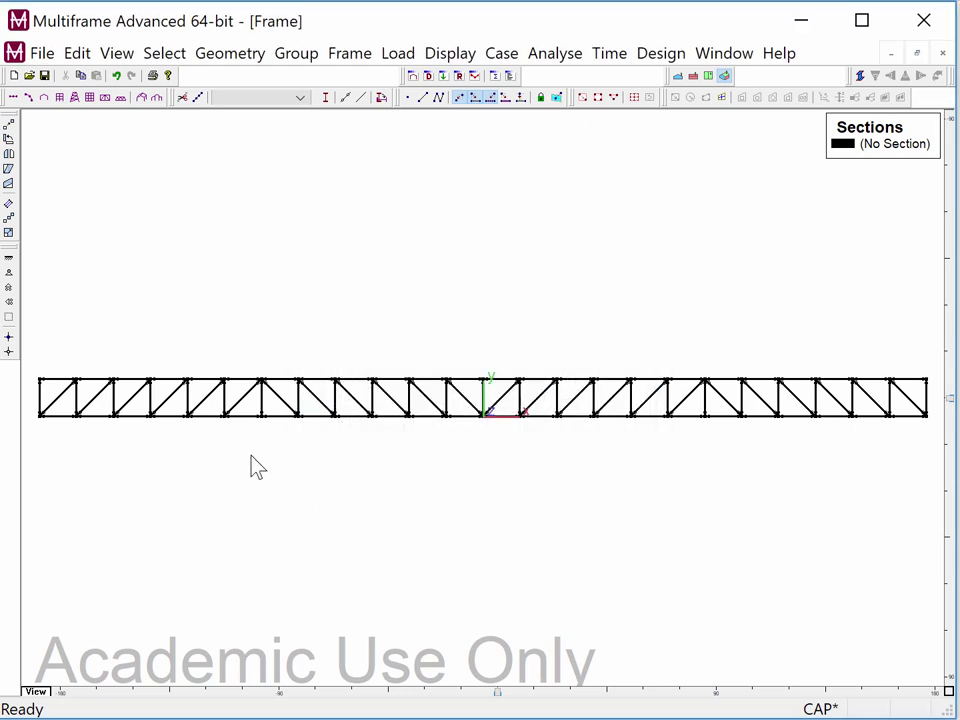
Restrain the bottom-chord joint at x -6 ft in x', y', z', Øx' and Øy', leaving Øz' free.
{"action": "left_click_drag", "start_coordinate": [250, 454], "coordinate": [283, 422]}
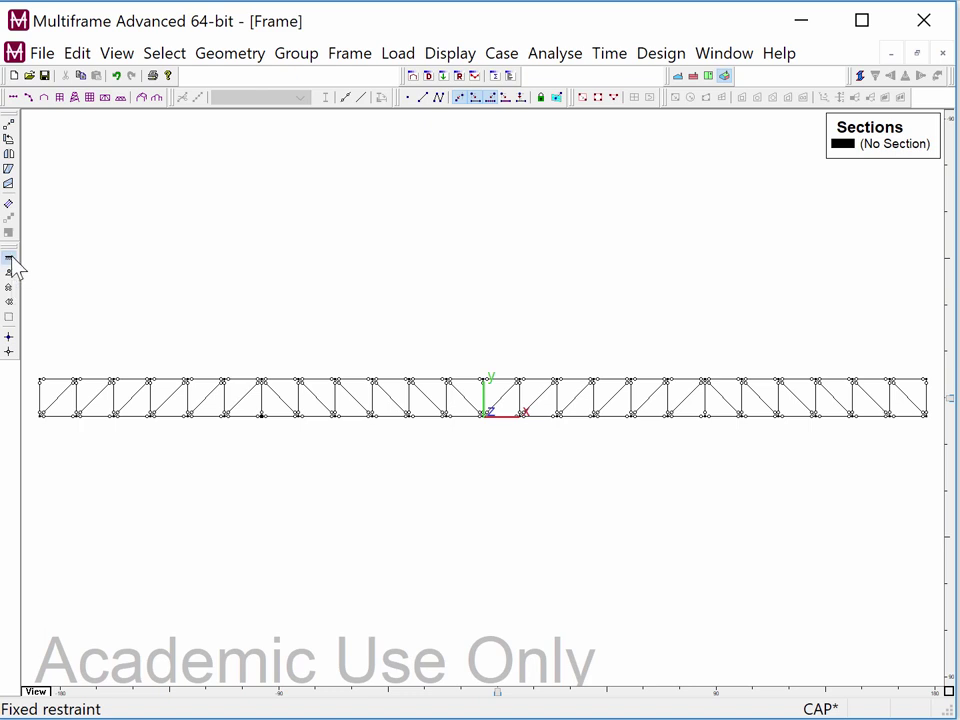
{"action": "left_click", "coordinate": [360, 60]}
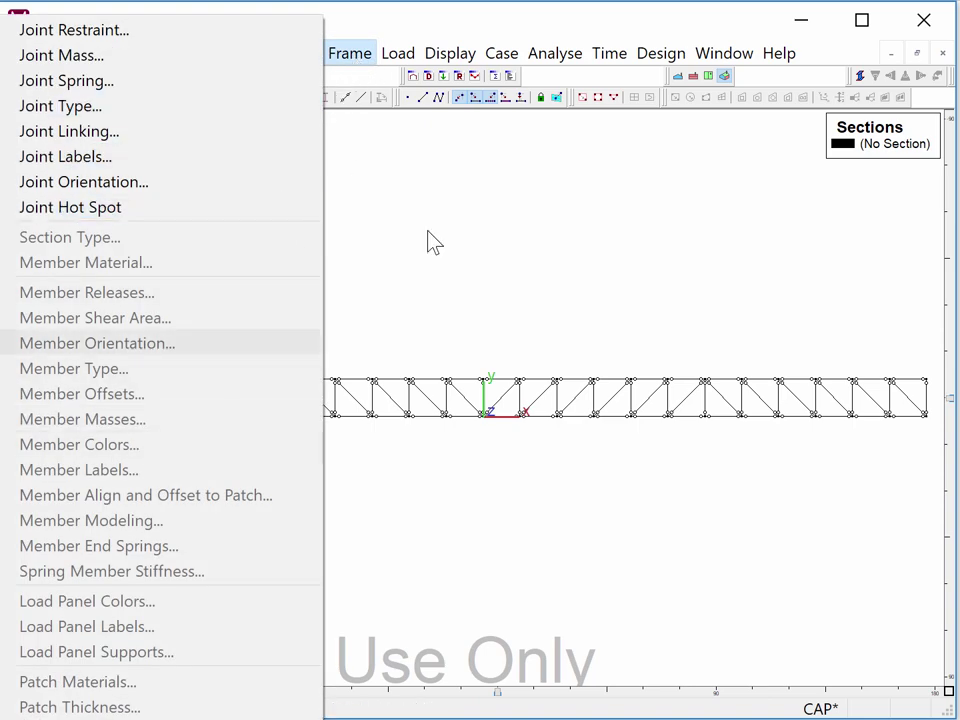
{"action": "left_click", "coordinate": [465, 201]}
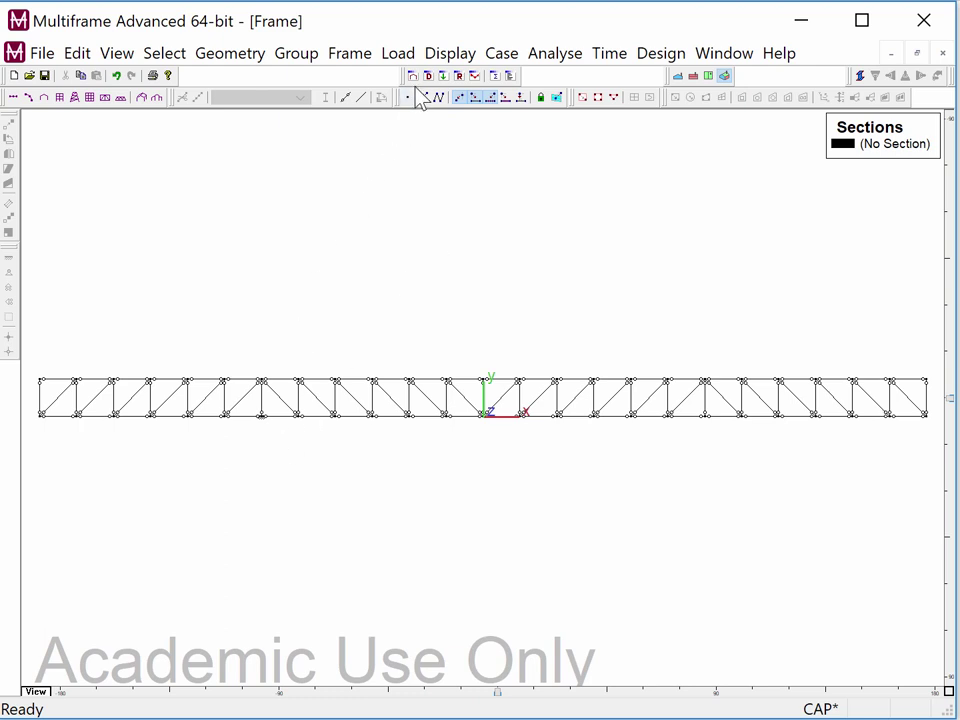
{"action": "left_click_drag", "start_coordinate": [241, 438], "coordinate": [281, 418]}
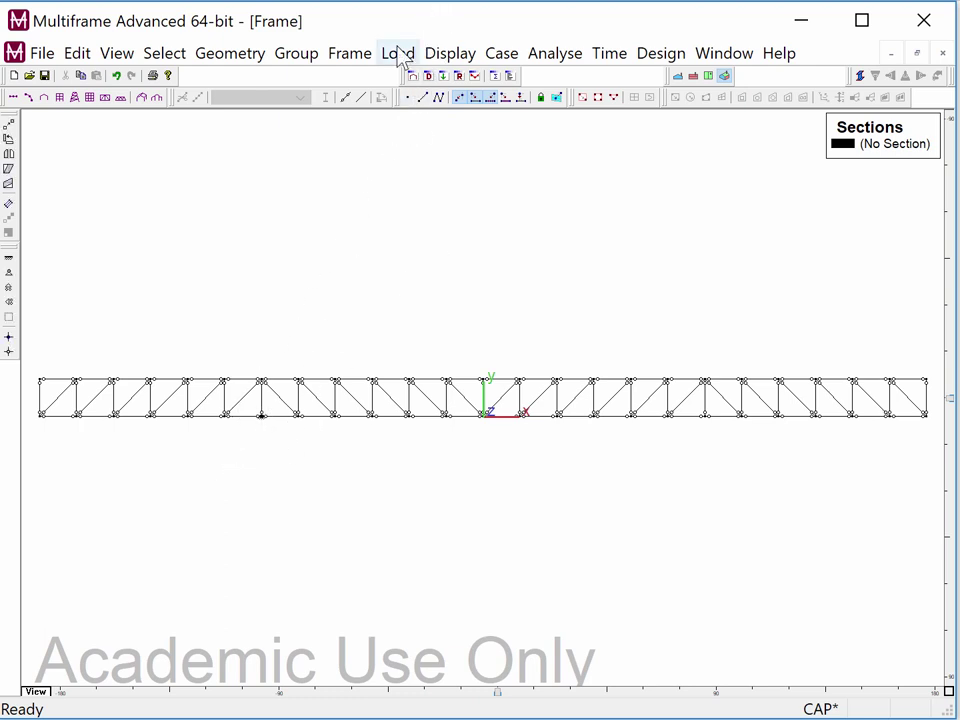
{"action": "left_click", "coordinate": [358, 58]}
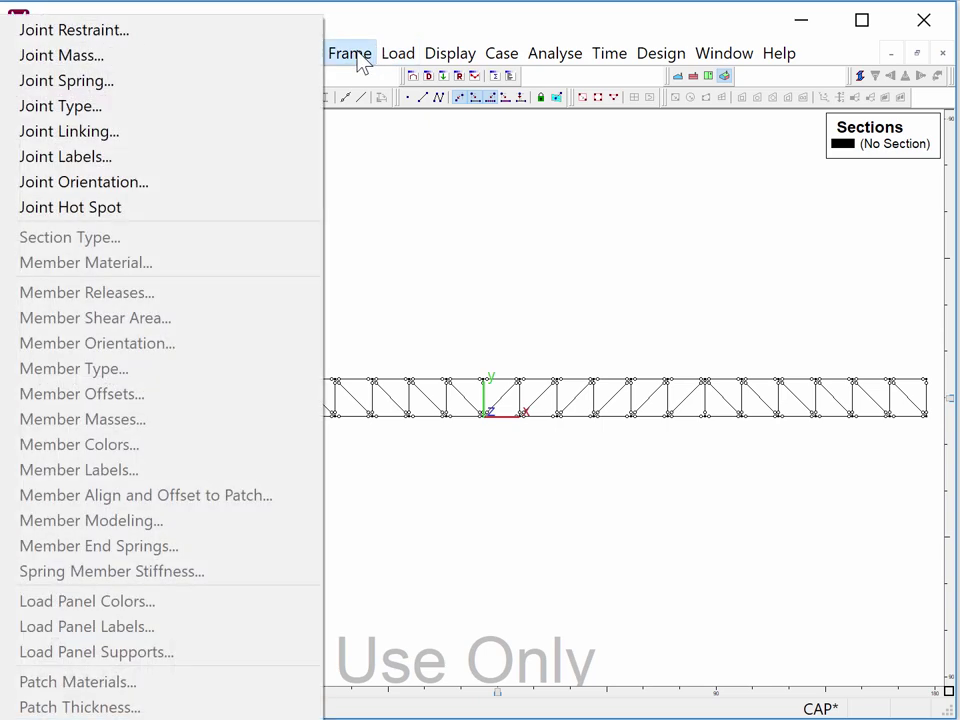
{"action": "left_click", "coordinate": [171, 32]}
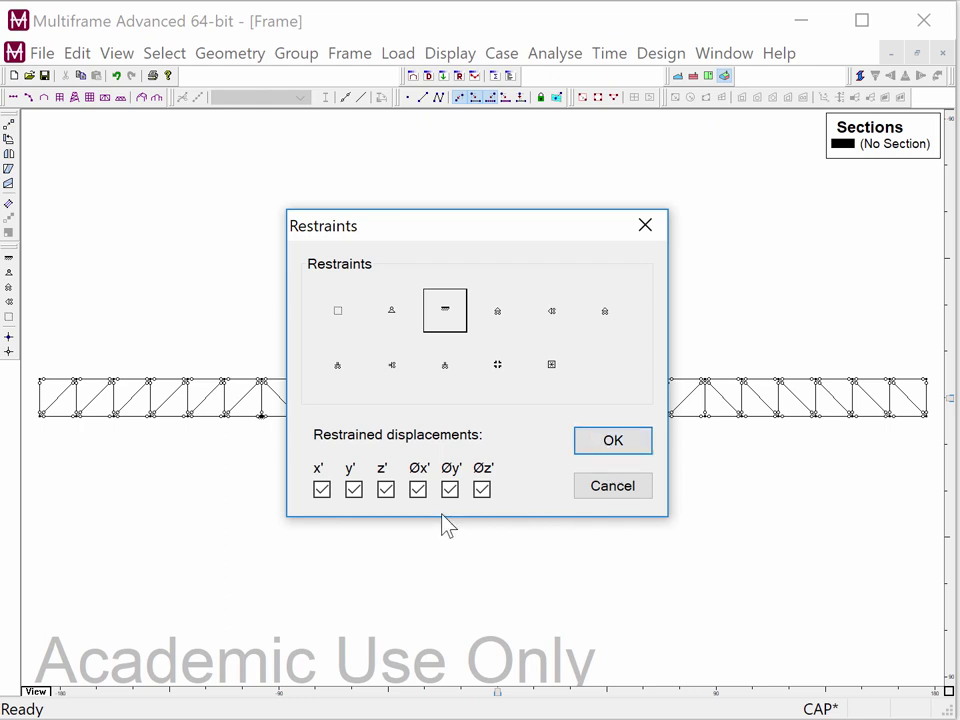
{"action": "left_click", "coordinate": [482, 490]}
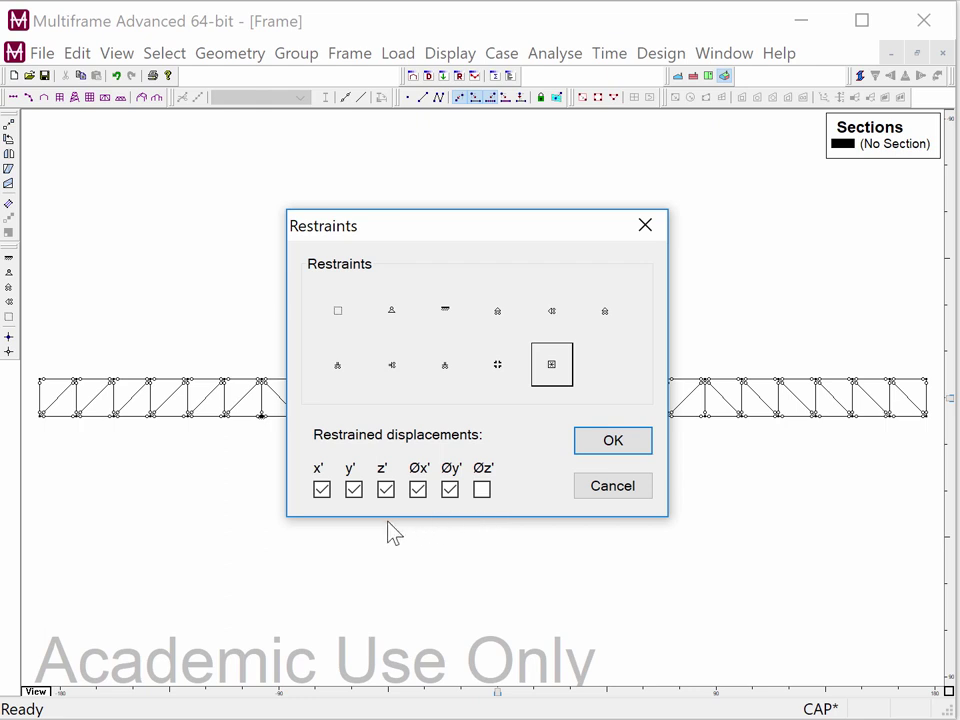
{"action": "left_click", "coordinate": [634, 448]}
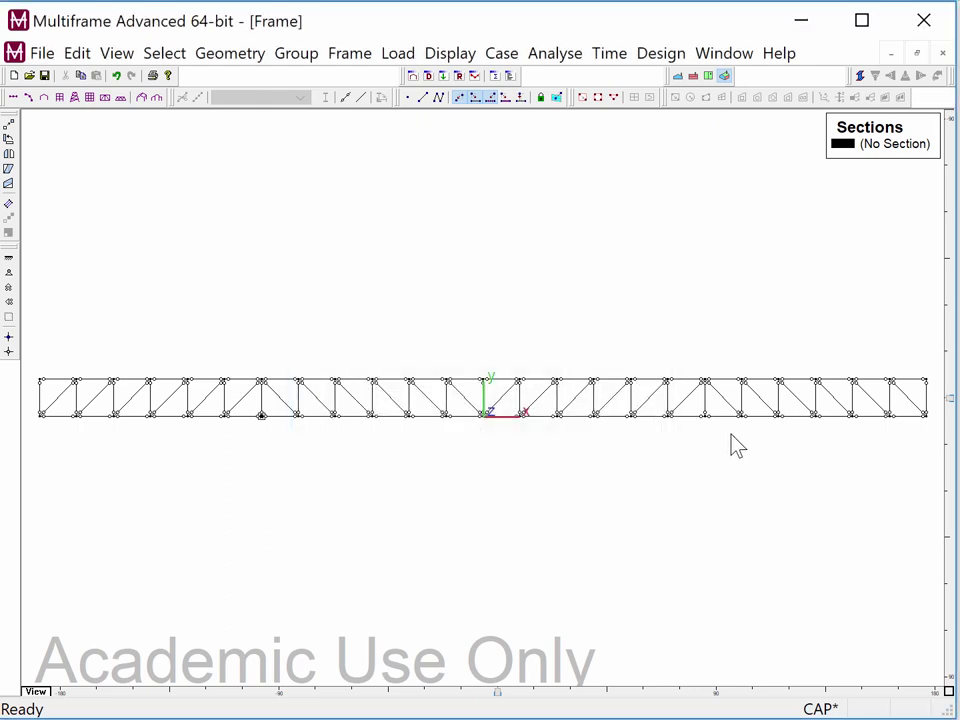
Restrain the bottom-chord joint at x 6 ft in y', z', Øx' and Øy', leaving x' and Øz' free.
{"action": "left_click_drag", "start_coordinate": [688, 431], "coordinate": [713, 421]}
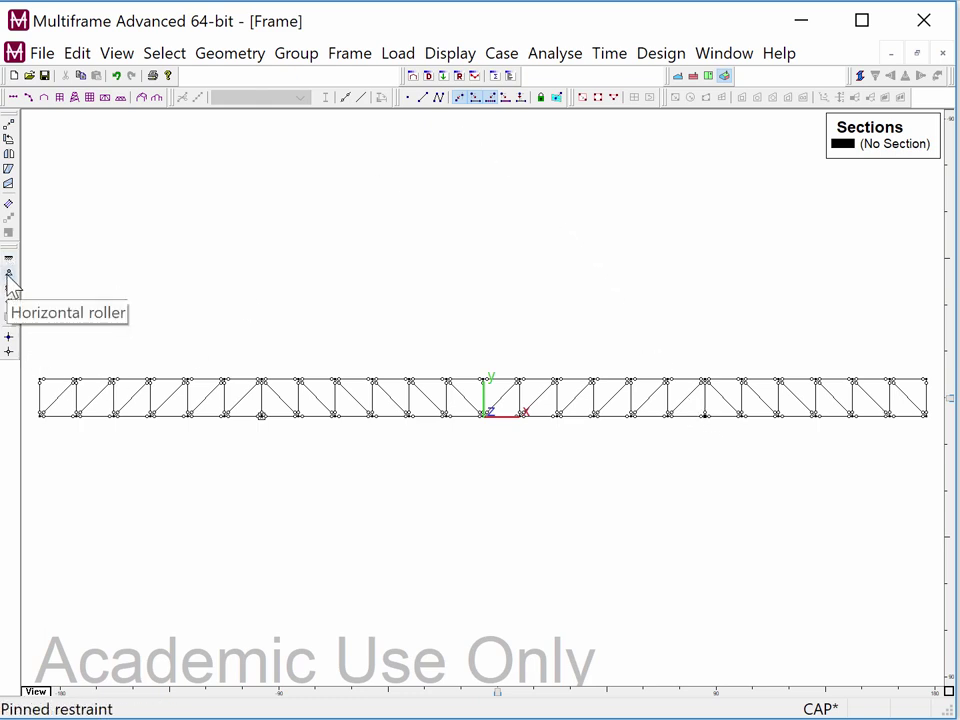
{"action": "left_click", "coordinate": [372, 60]}
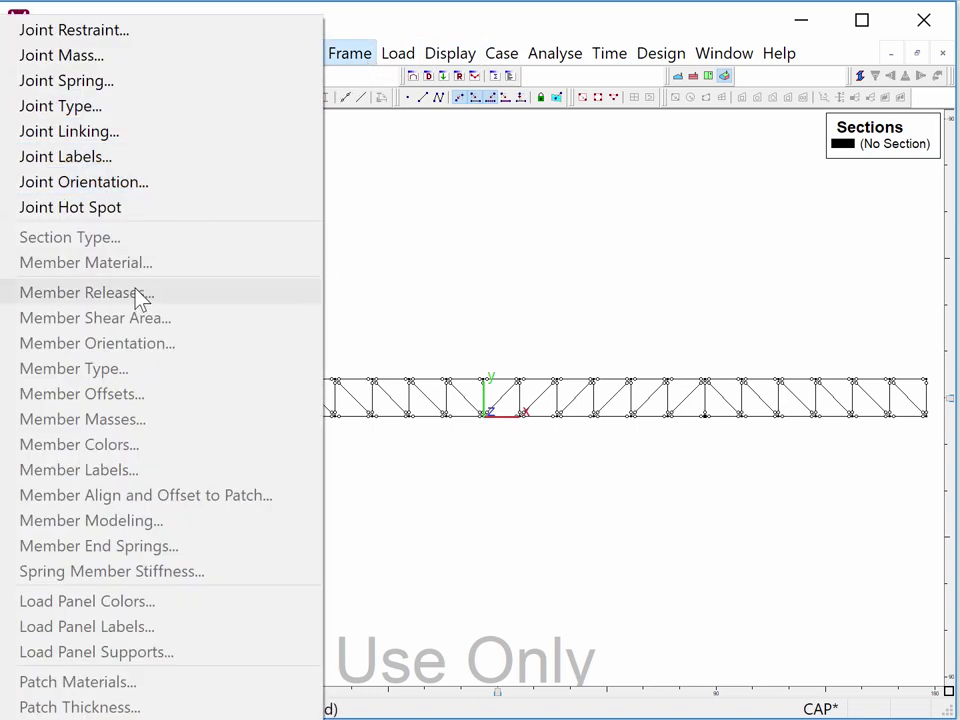
{"action": "left_click", "coordinate": [88, 38]}
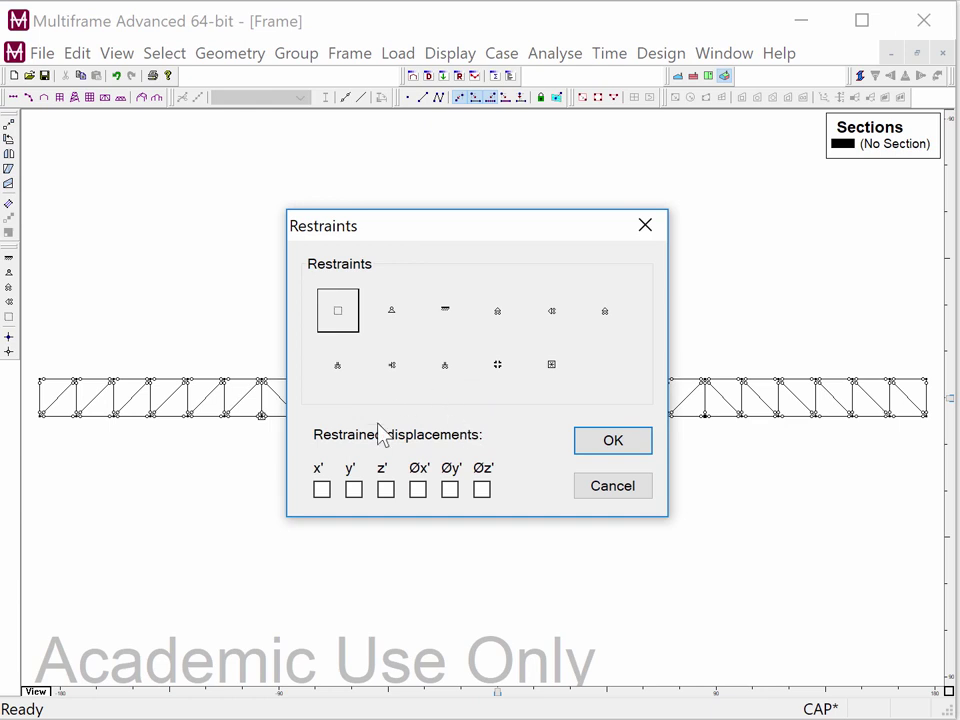
{"action": "left_click", "coordinate": [356, 491]}
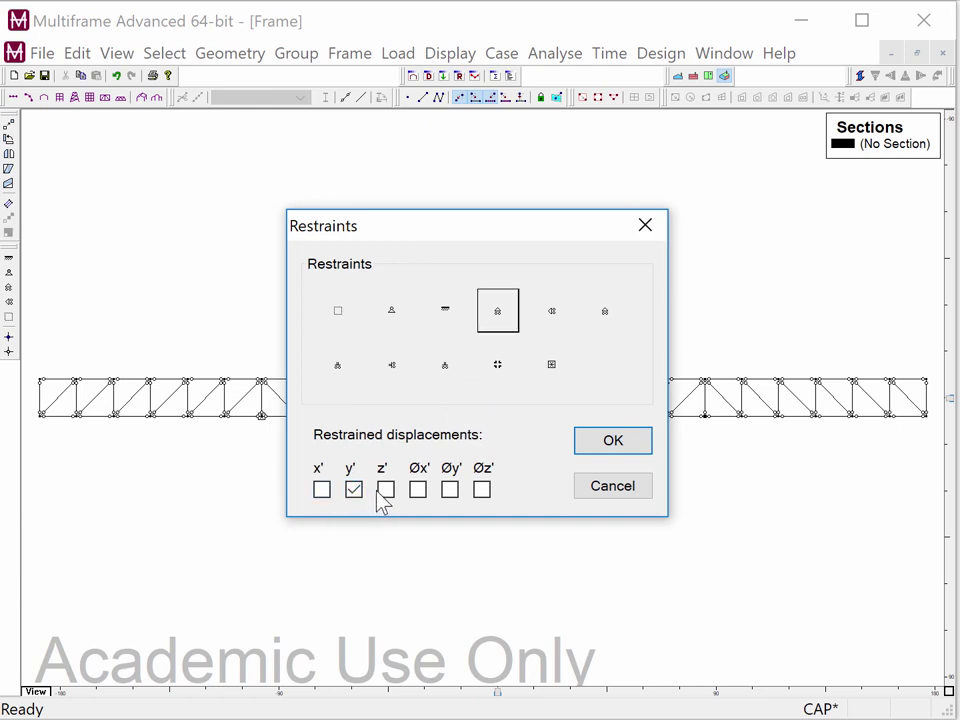
{"action": "left_click", "coordinate": [383, 490]}
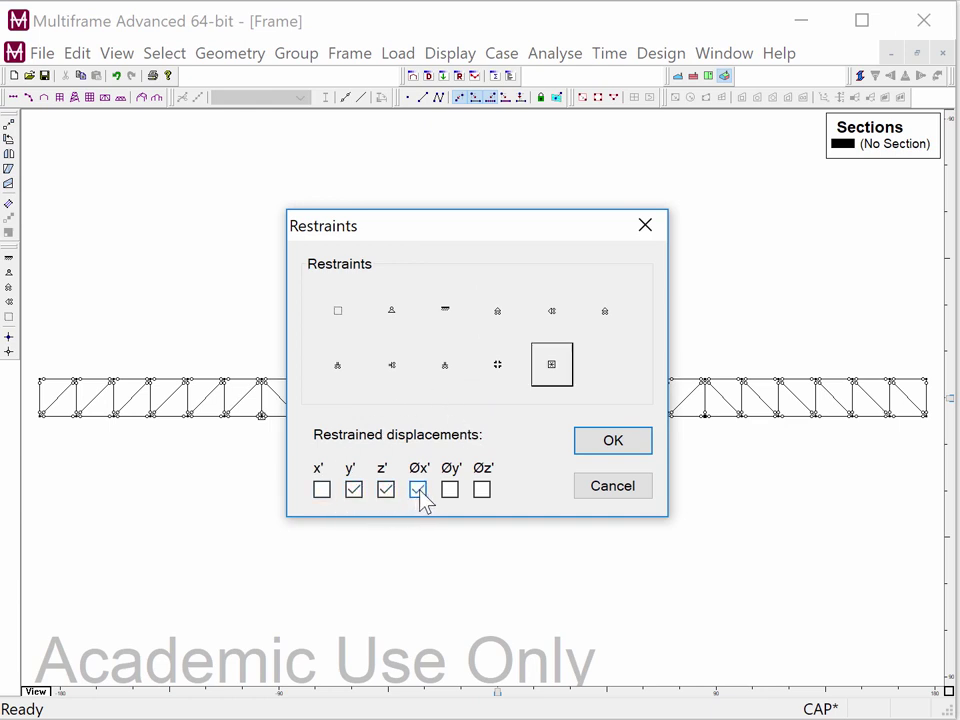
{"action": "left_click", "coordinate": [419, 492]}
{"action": "left_click", "coordinate": [450, 494]}
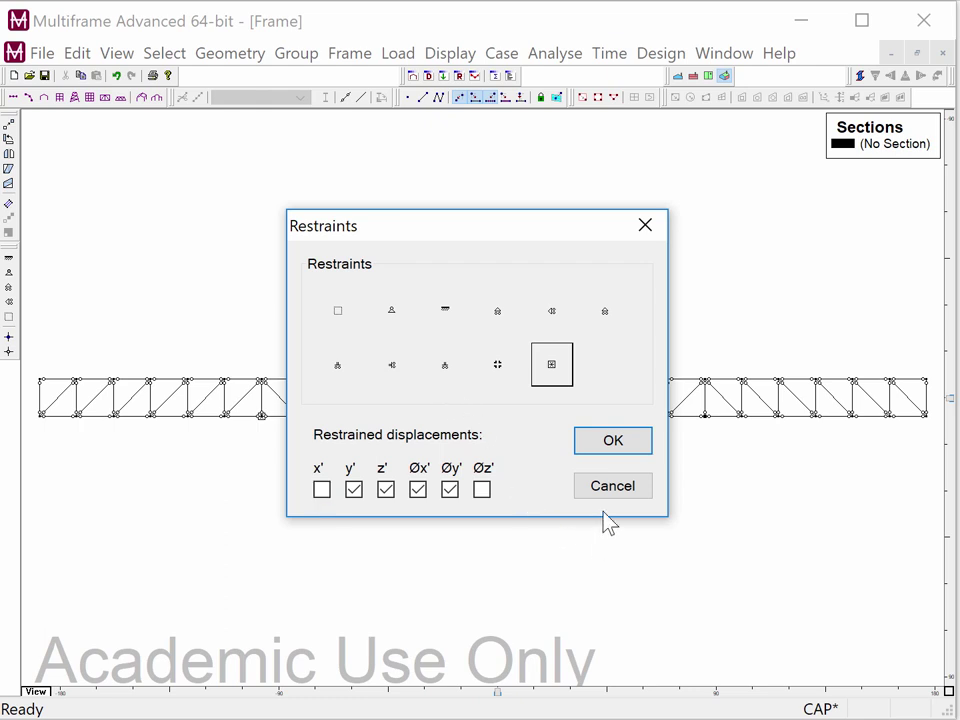
{"action": "left_click", "coordinate": [624, 448]}
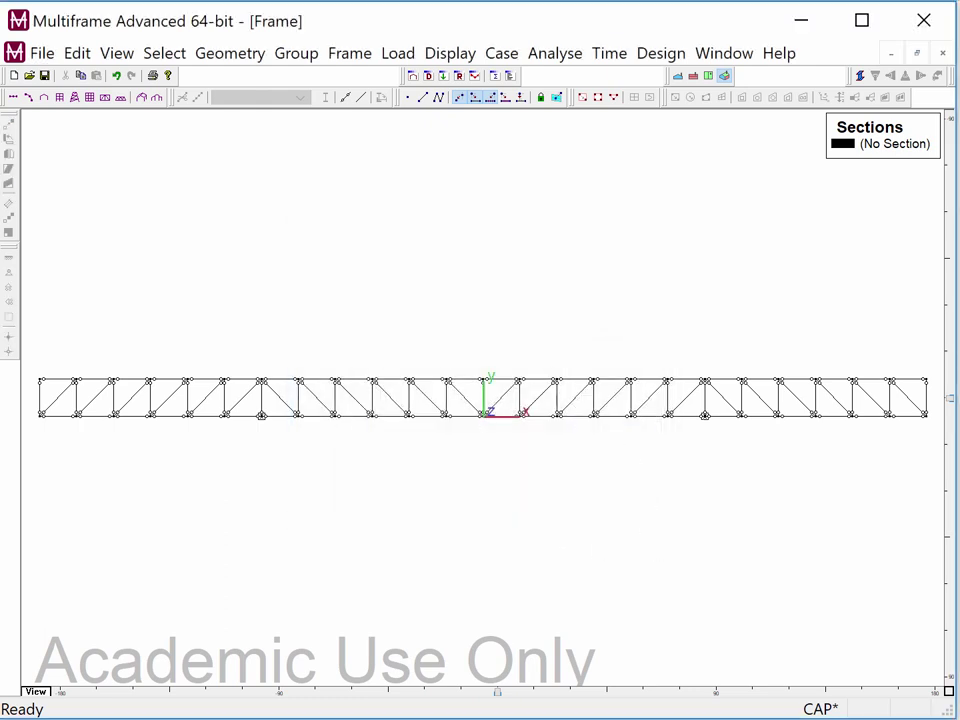
Assign the P3/4 pipe section from the sections library to every member of the truss.
{"action": "left_click_drag", "start_coordinate": [27, 361], "coordinate": [934, 452]}
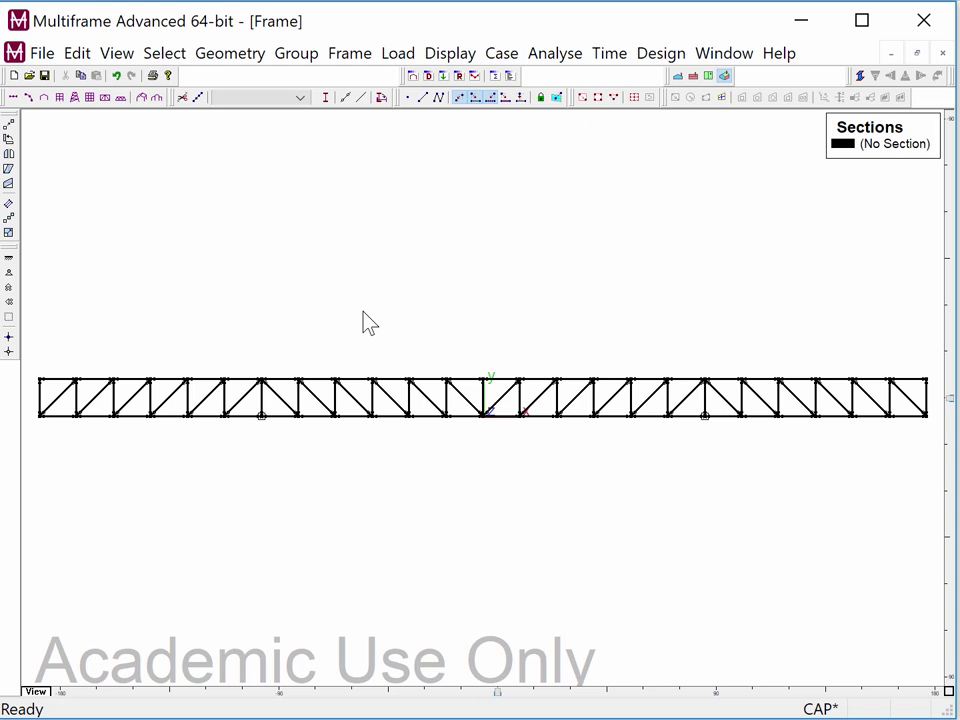
{"action": "scroll", "coordinate": [363, 317], "scroll_direction": "up", "scroll_amount": 1}
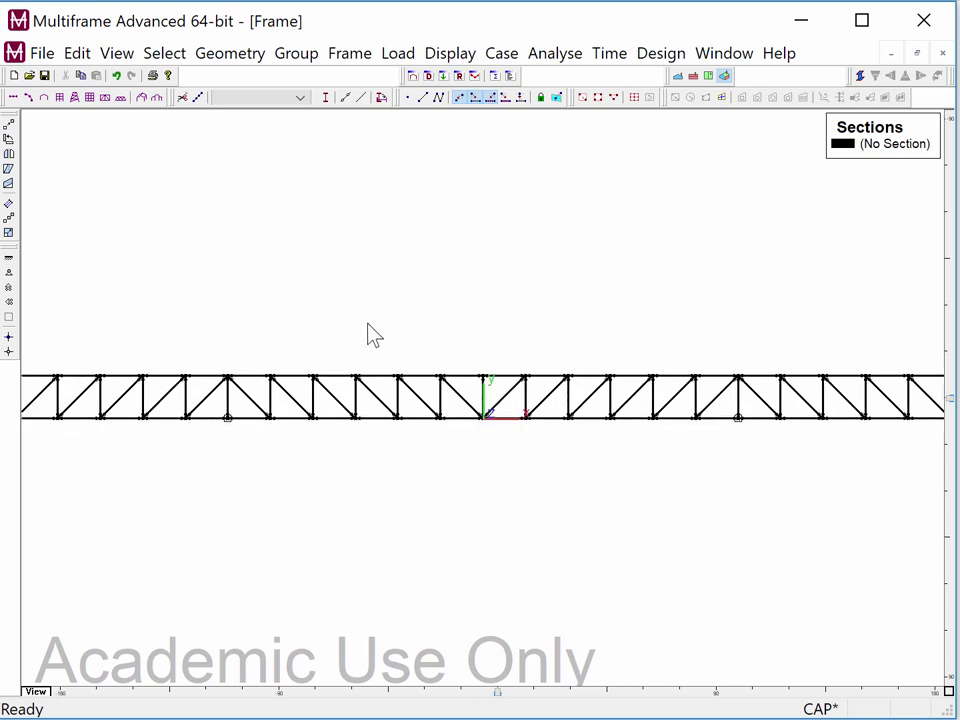
{"action": "scroll", "coordinate": [350, 342], "scroll_direction": "down", "scroll_amount": 1}
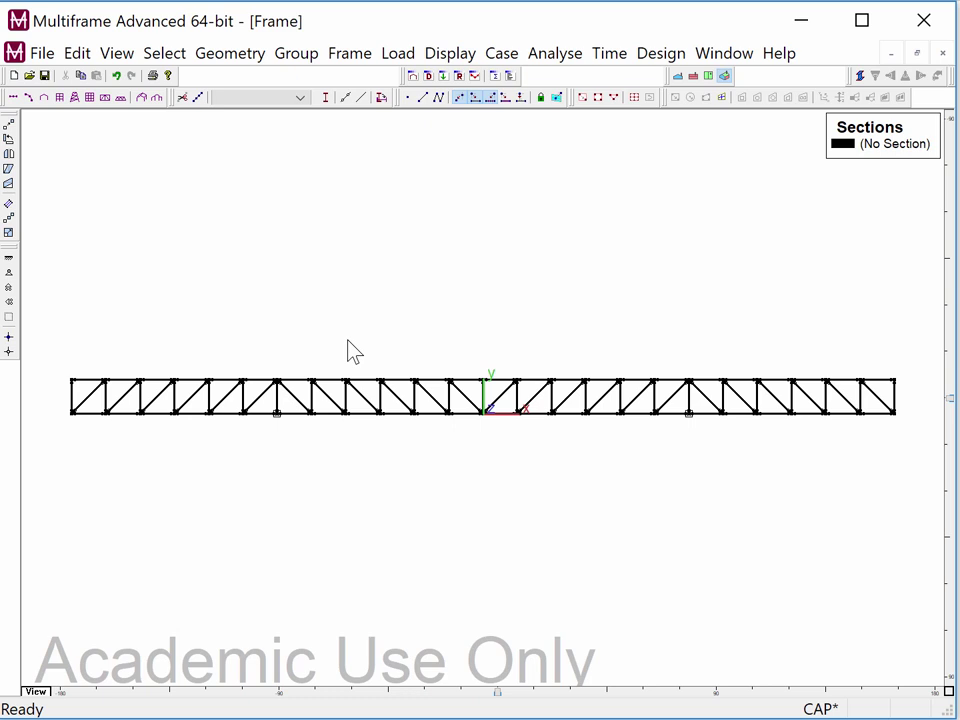
{"action": "scroll", "coordinate": [352, 350], "scroll_direction": "up", "scroll_amount": 1}
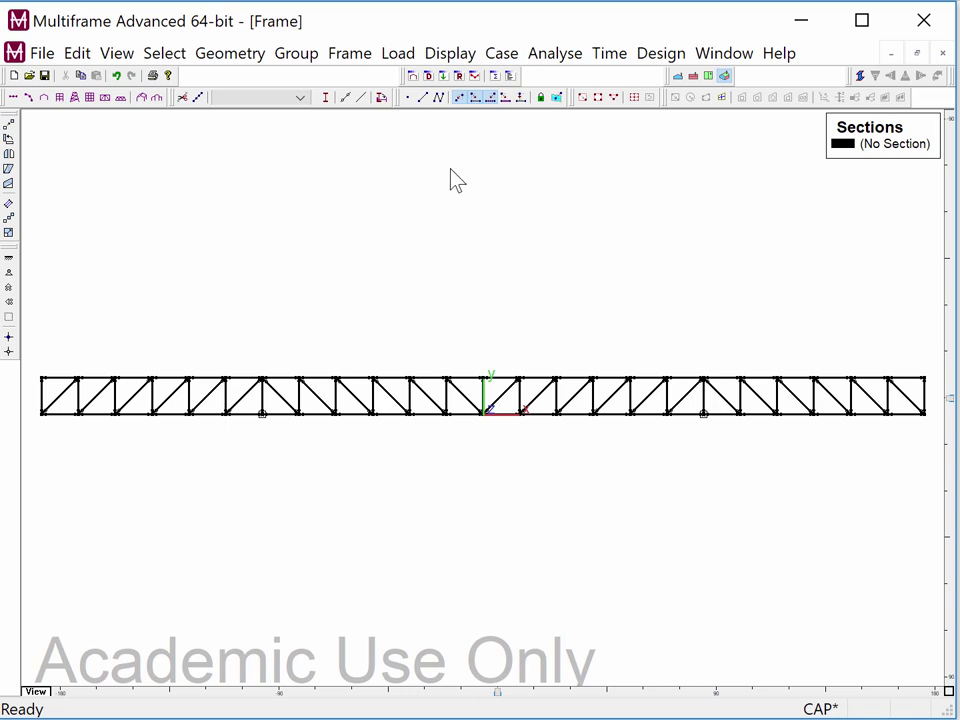
{"action": "left_click", "coordinate": [325, 98]}
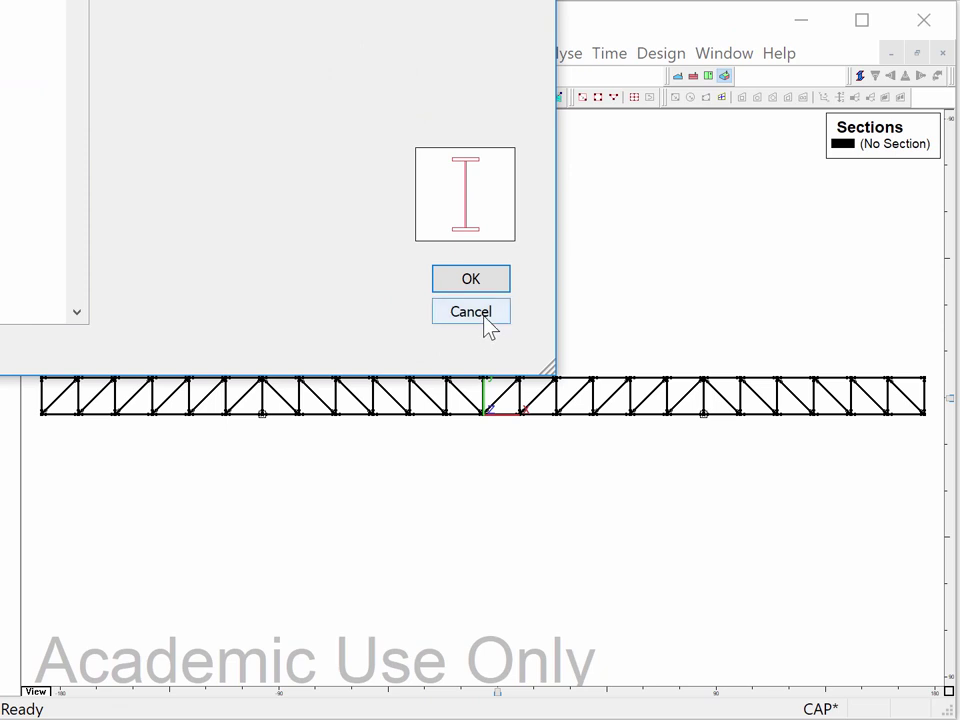
{"action": "left_click", "coordinate": [484, 321]}
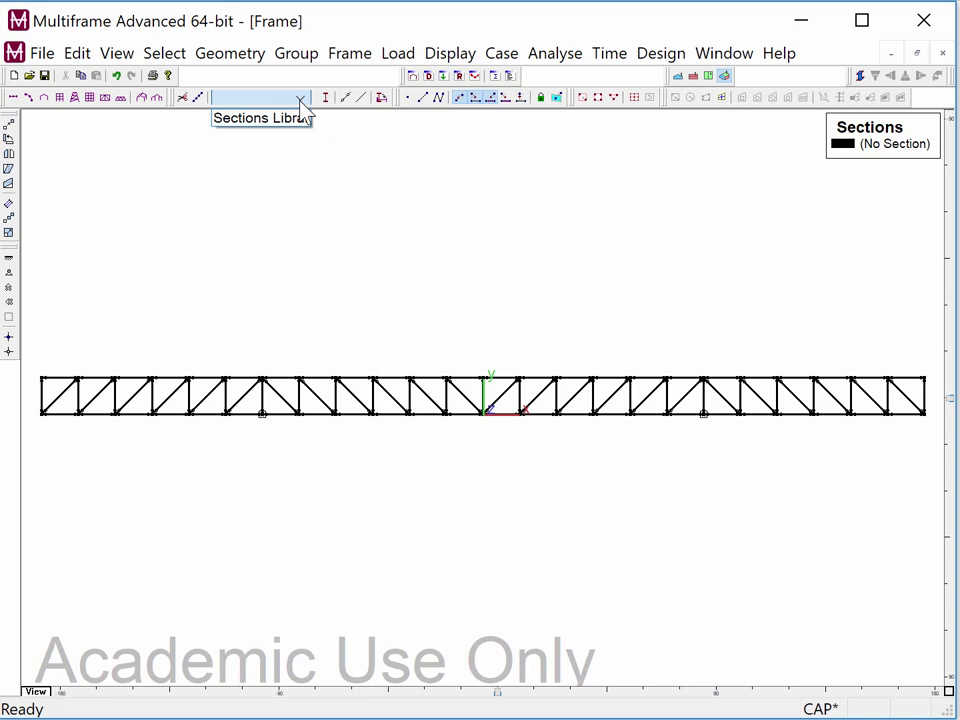
{"action": "left_click", "coordinate": [300, 98]}
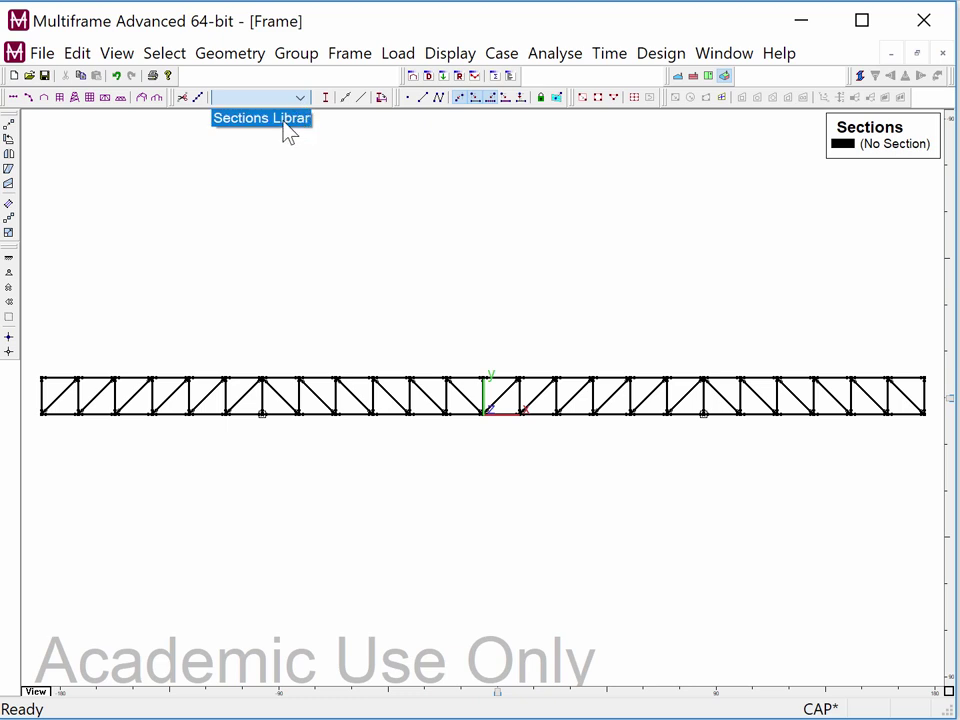
{"action": "left_click", "coordinate": [284, 124]}
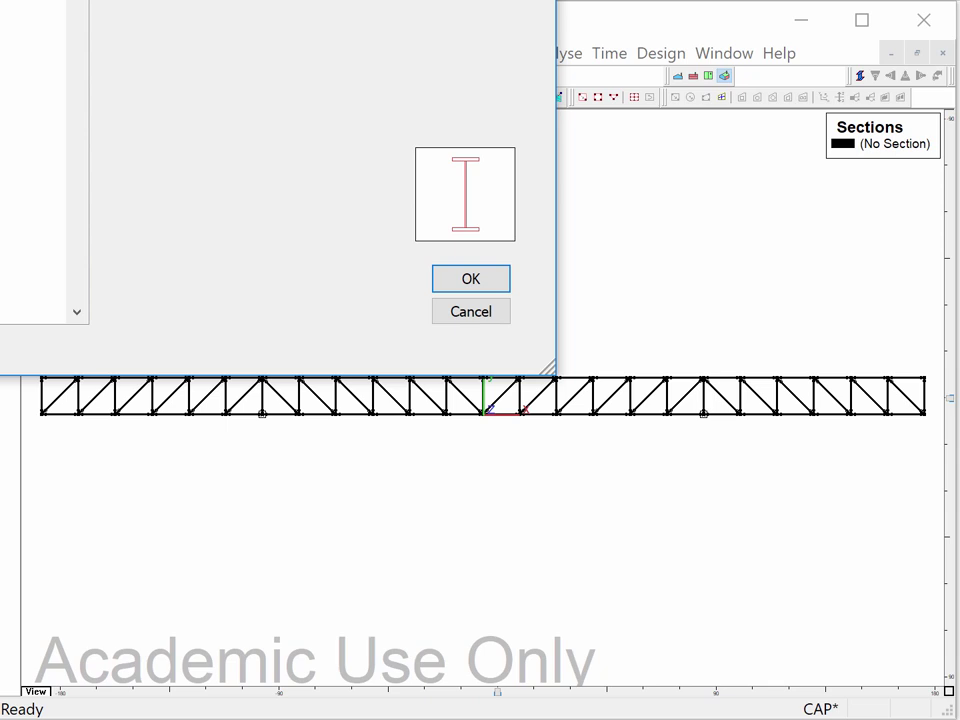
{"action": "key", "text": "Down"}
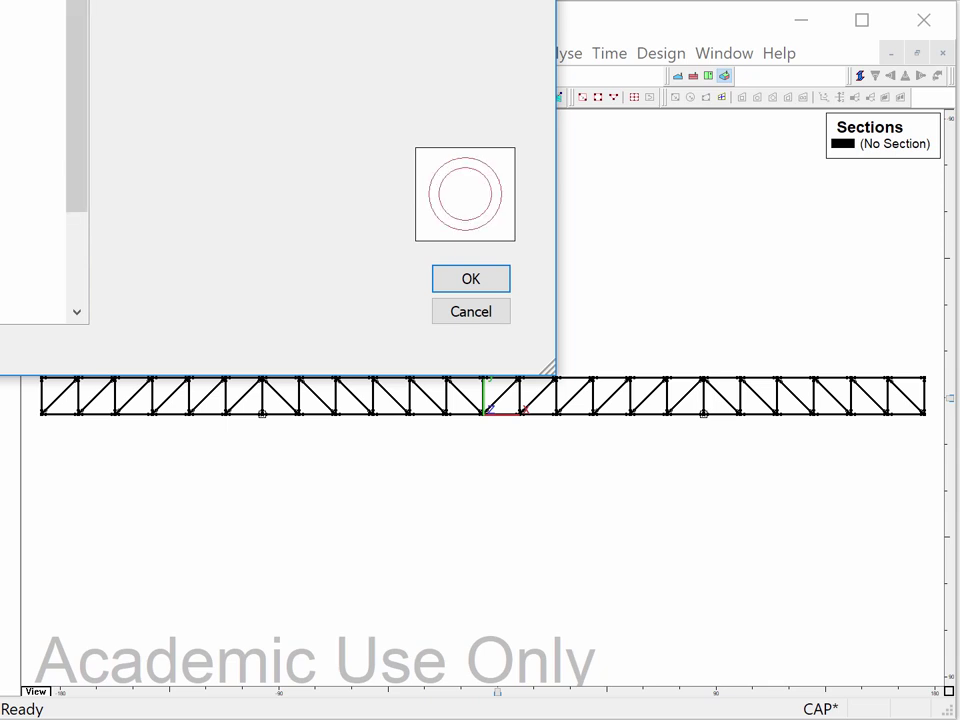
{"action": "key", "text": "Down"}
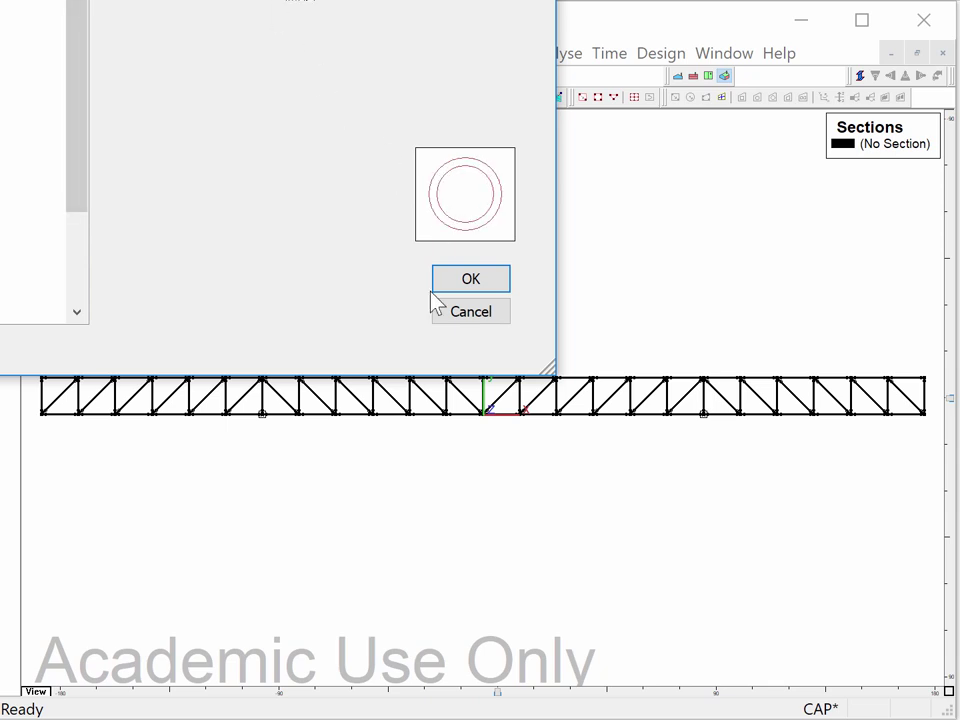
{"action": "left_click", "coordinate": [467, 280]}
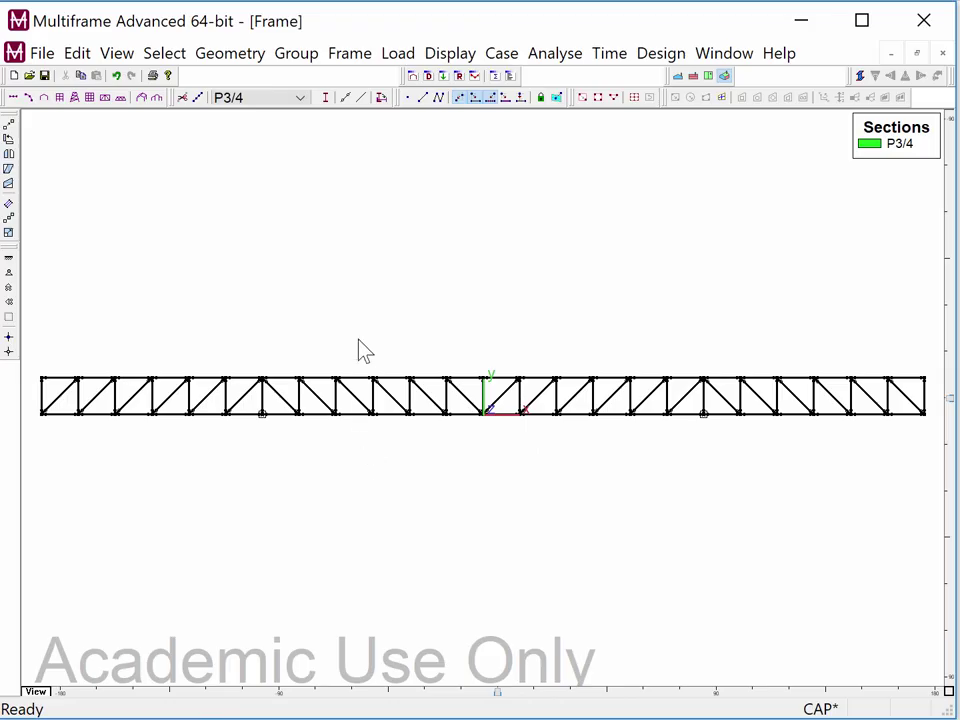
Inspect the rendered section shapes of the truss members, then restore the line display.
{"action": "key", "text": "ctrl+a"}
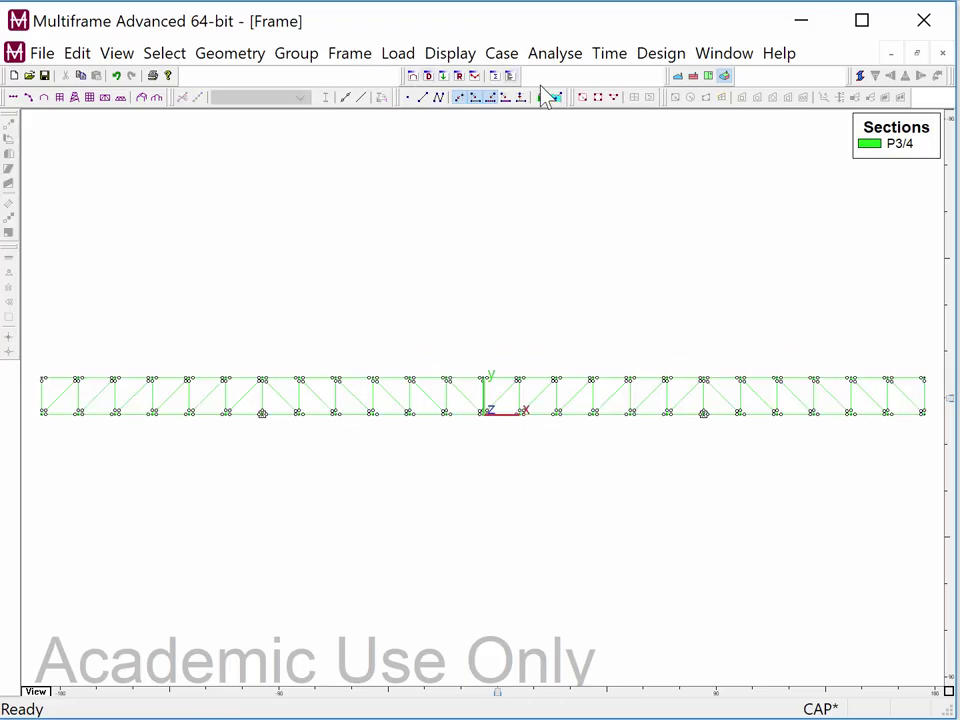
{"action": "left_click", "coordinate": [861, 77]}
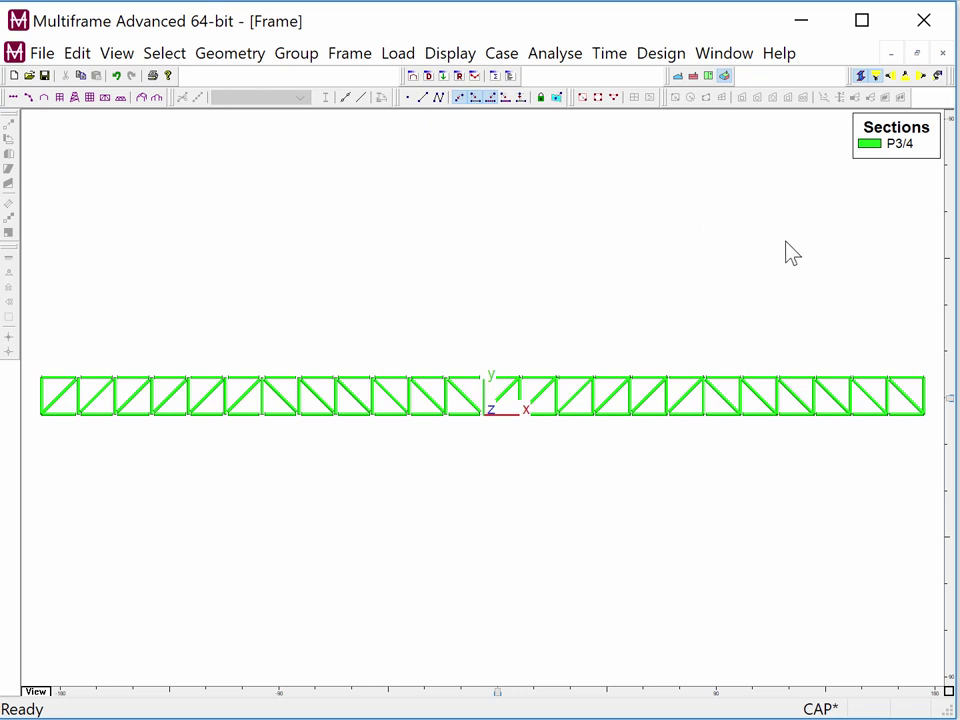
{"action": "left_click", "coordinate": [860, 77]}
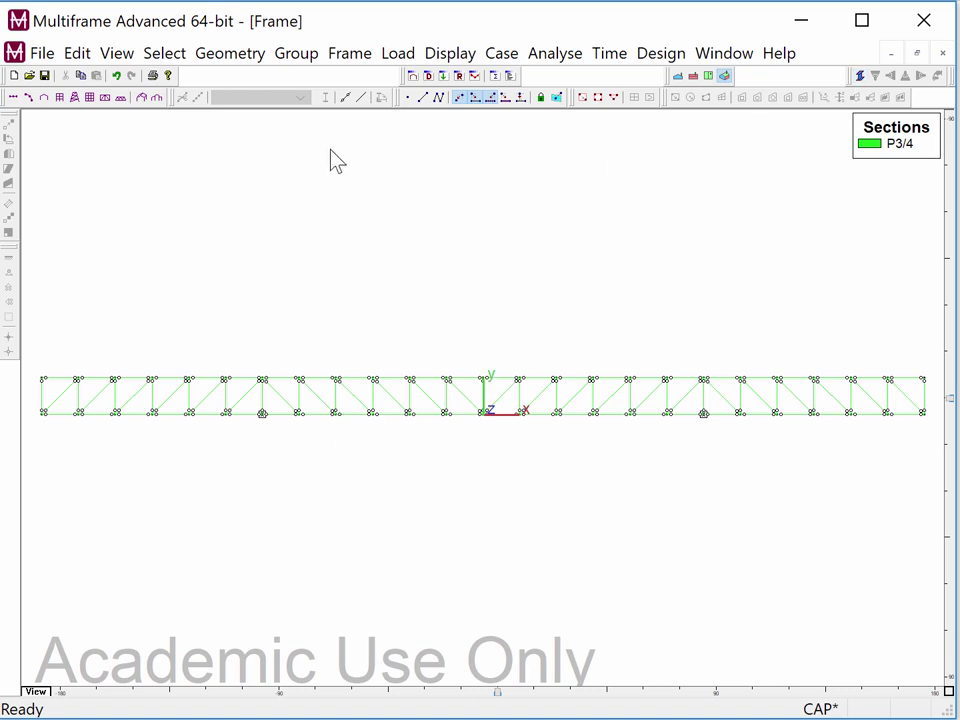
In the front view of the load model, apply downward 1.00 kip global joint loads to all top-chord joints except the two end joints.
{"action": "left_click", "coordinate": [443, 76]}
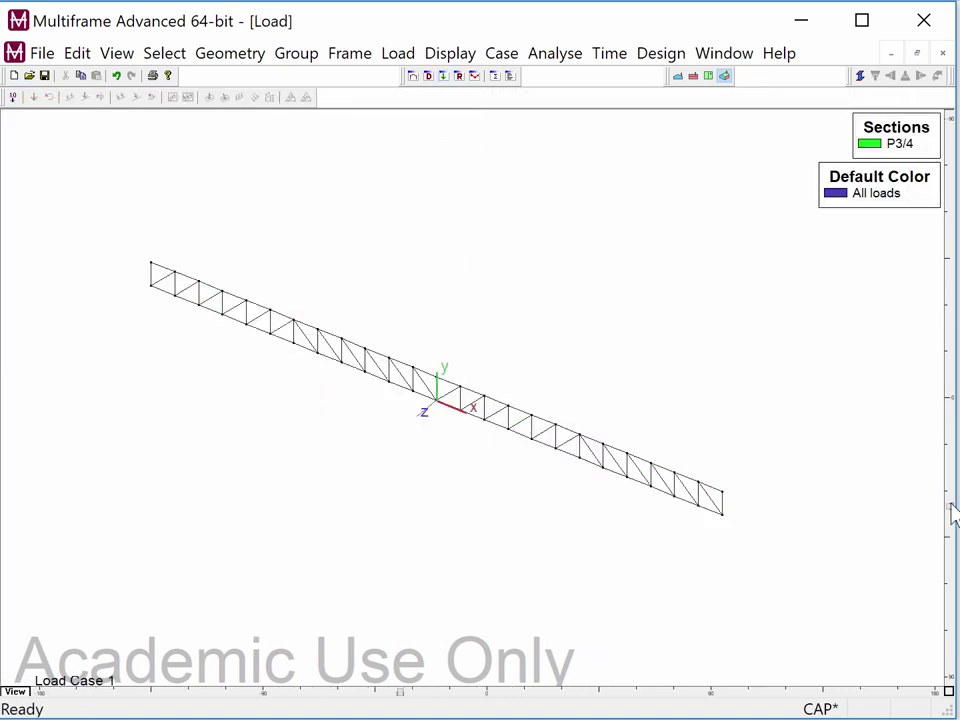
{"action": "left_click", "coordinate": [679, 78]}
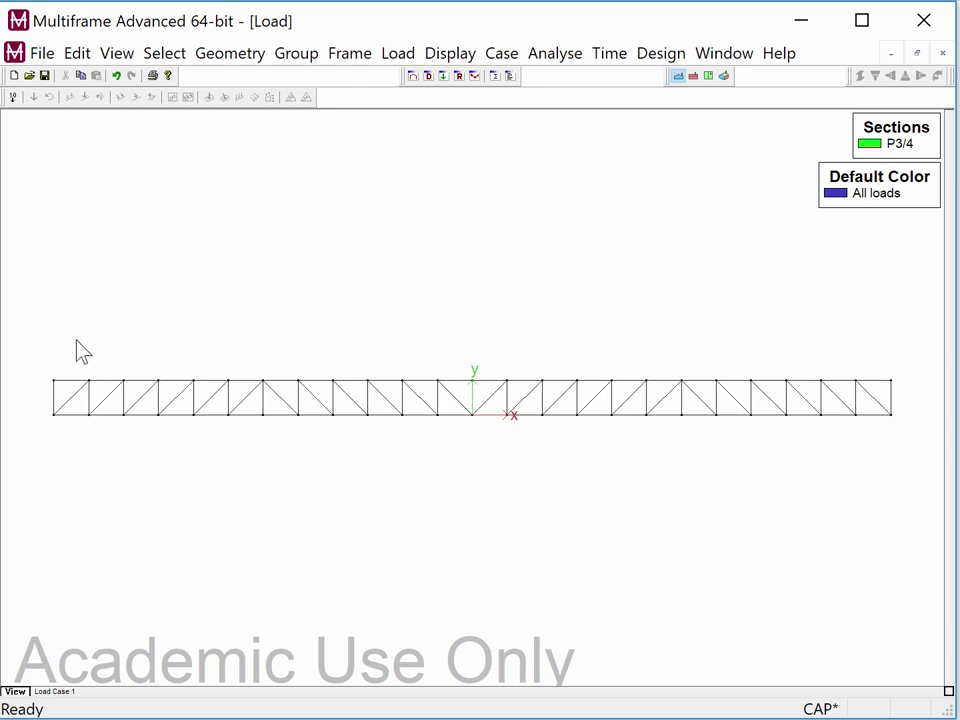
{"action": "mouse_move", "coordinate": [76, 340]}
{"action": "left_mouse_down"}
{"action": "mouse_move", "coordinate": [505, 378]}
{"action": "mouse_move", "coordinate": [864, 390]}
{"action": "mouse_move", "coordinate": [874, 401]}
{"action": "mouse_move", "coordinate": [860, 400]}
{"action": "left_mouse_up"}
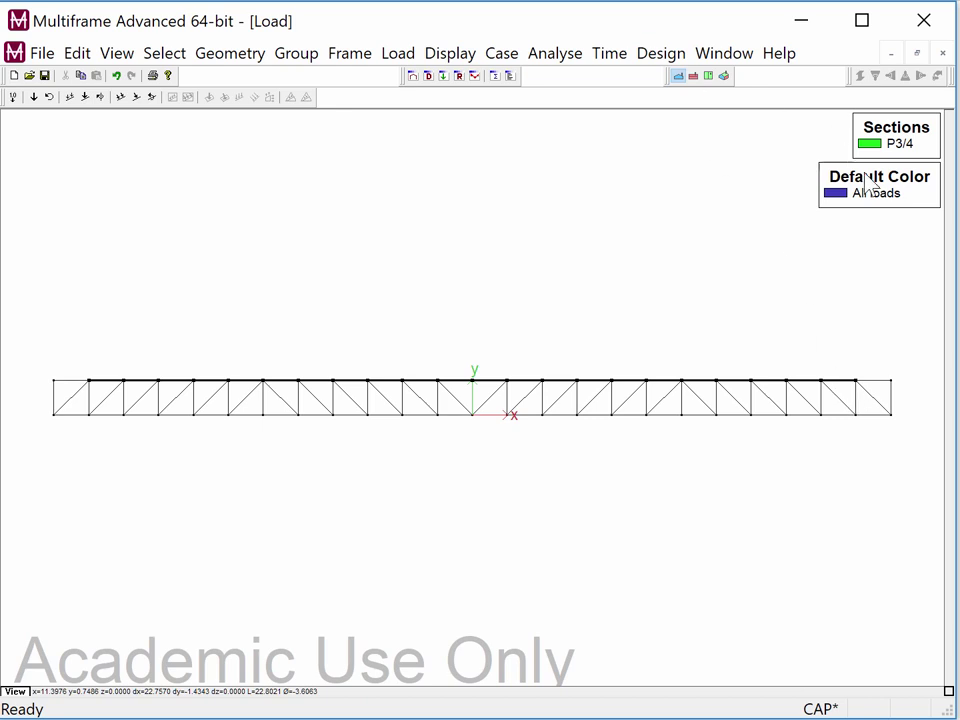
{"action": "left_click", "coordinate": [398, 54]}
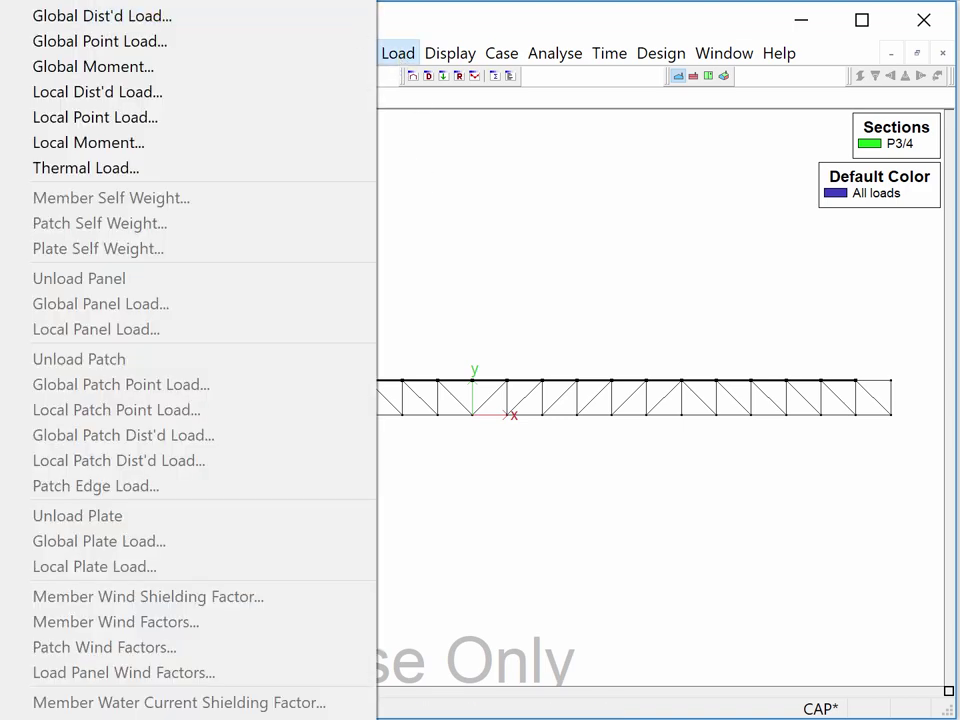
{"action": "left_click", "coordinate": [95, 2]}
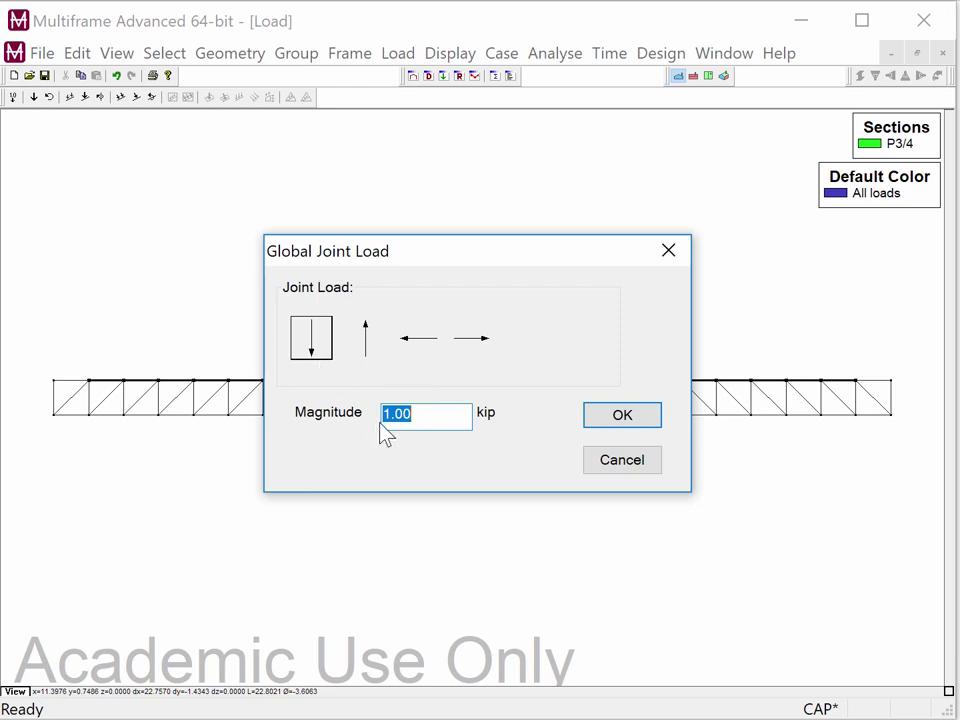
{"action": "left_click", "coordinate": [614, 418]}
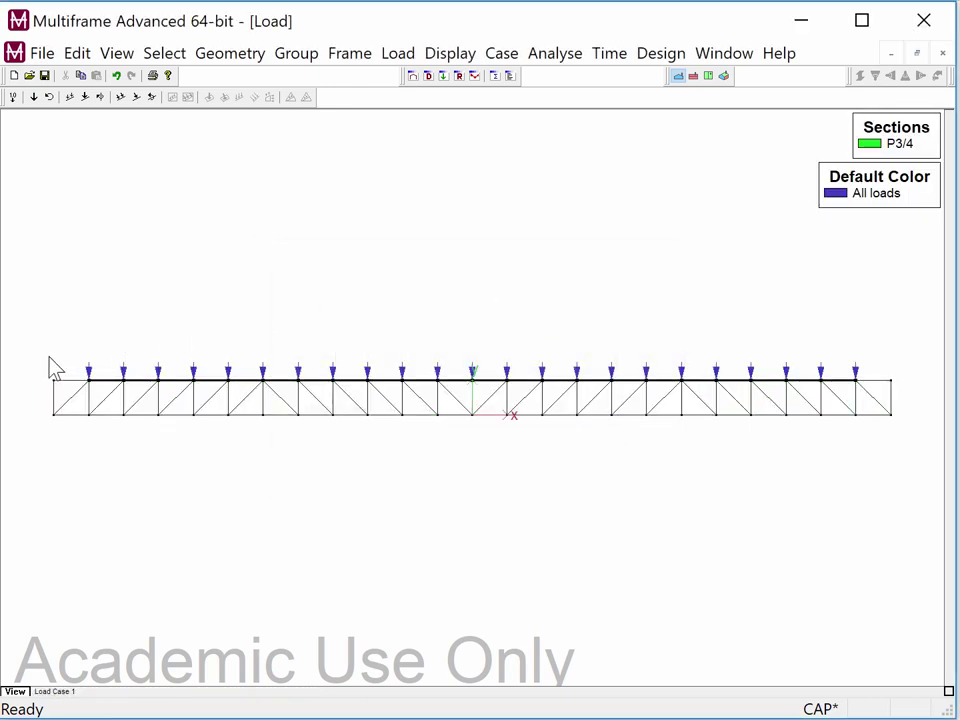
Apply downward 0.5 kip global joint loads to the two end joints of the top chord and check the load values.
{"action": "left_click_drag", "start_coordinate": [44, 347], "coordinate": [71, 396]}
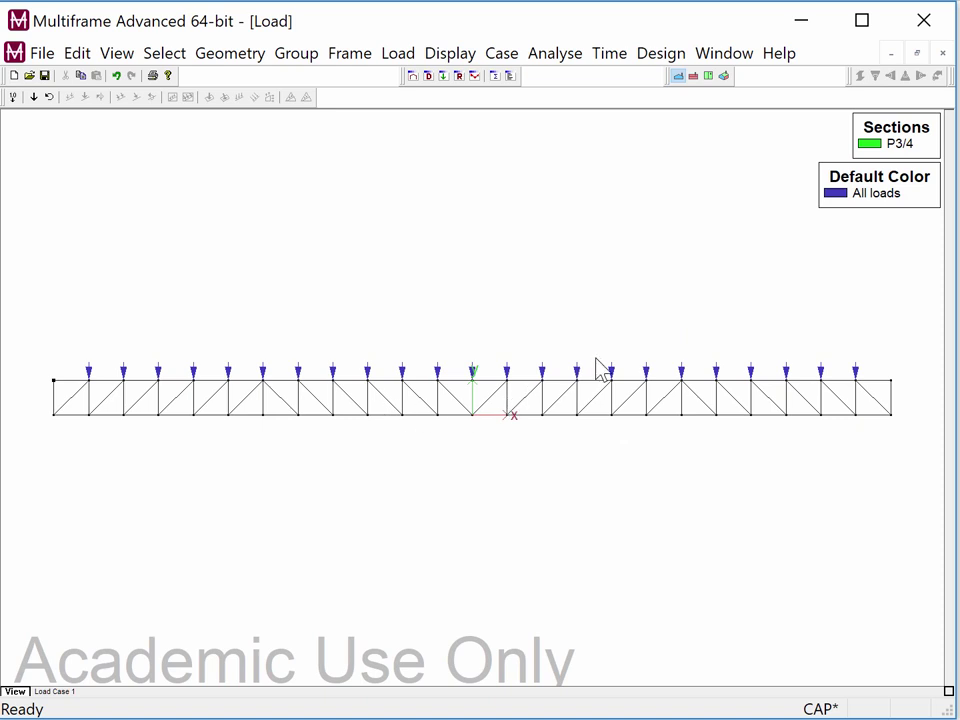
{"action": "left_click_drag", "start_coordinate": [869, 333], "coordinate": [893, 400]}
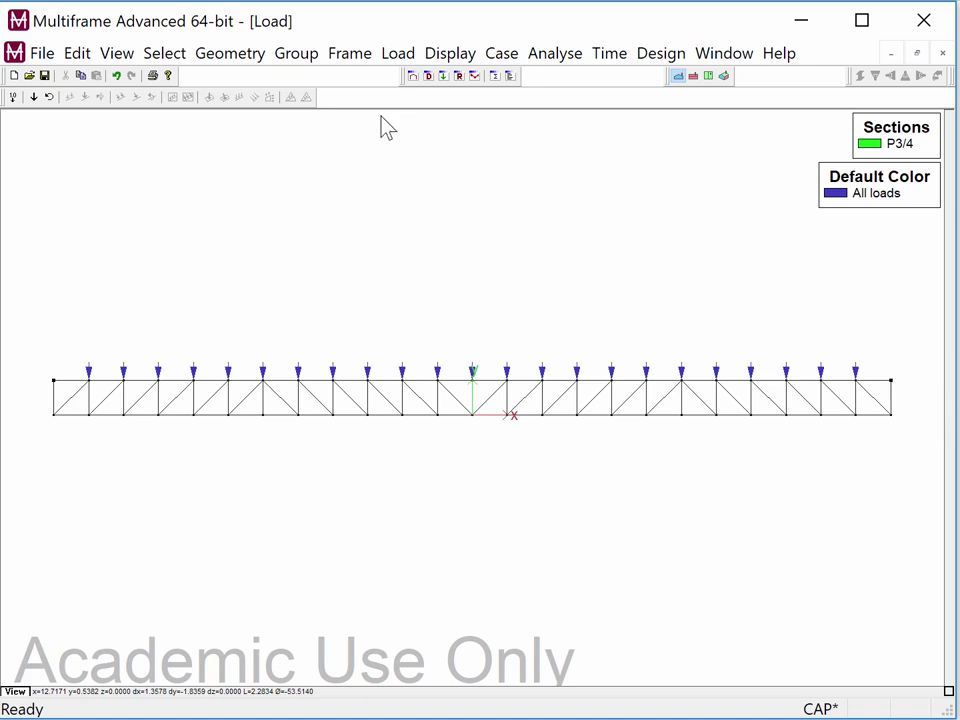
{"action": "left_click", "coordinate": [405, 57]}
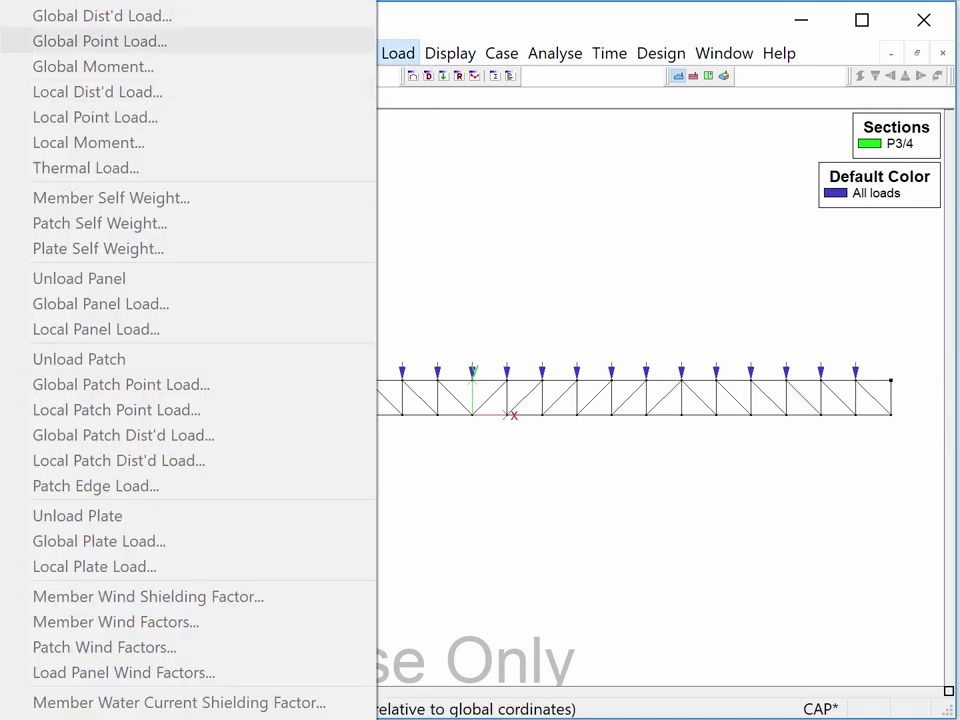
{"action": "left_click", "coordinate": [100, 1]}
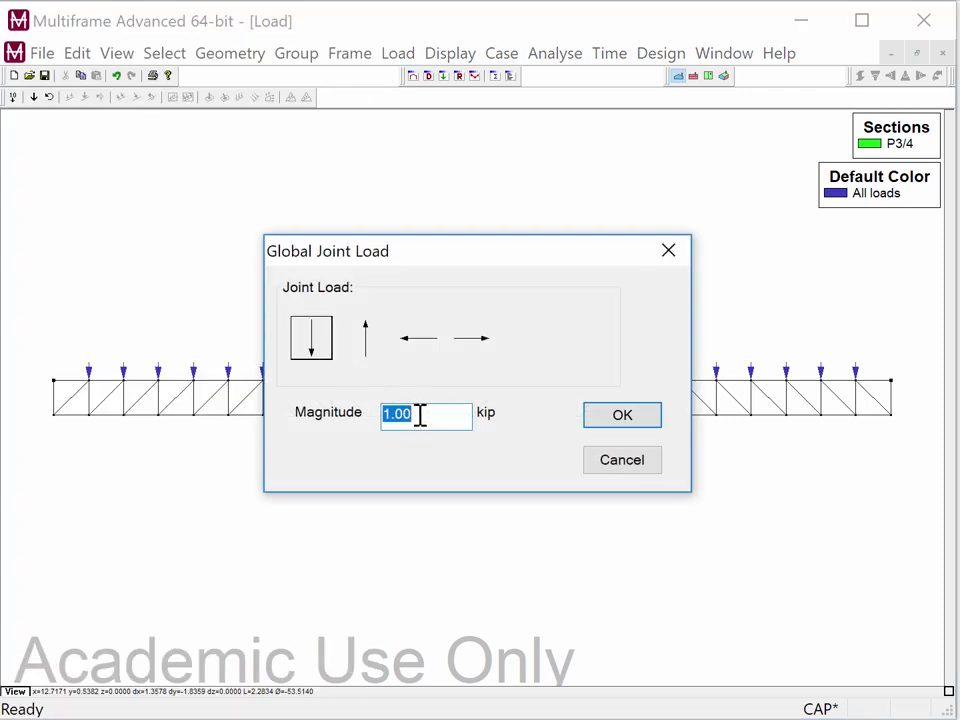
{"action": "key", "text": "BackSpace"}
{"action": "type", "text": ".5"}
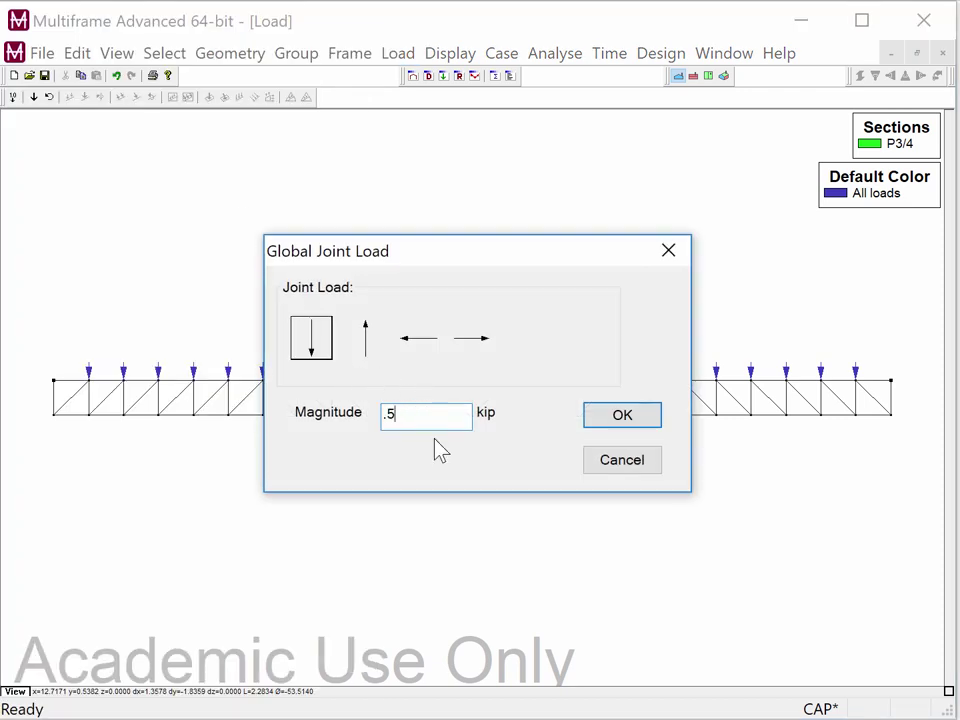
{"action": "left_click", "coordinate": [598, 424]}
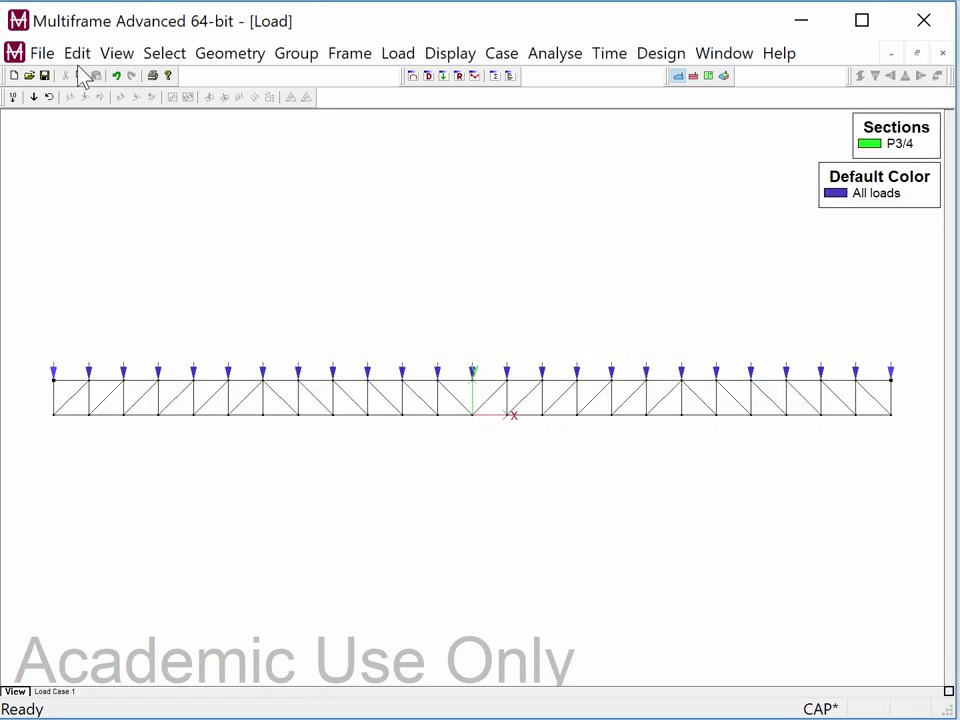
{"action": "left_click", "coordinate": [15, 97]}
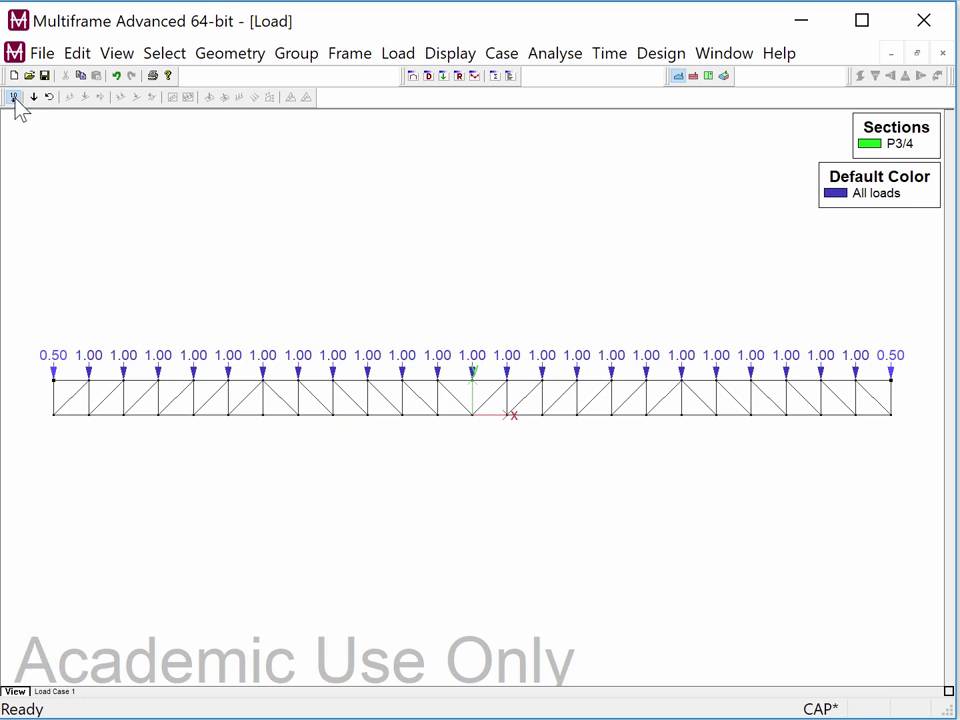
{"action": "left_click", "coordinate": [14, 97]}
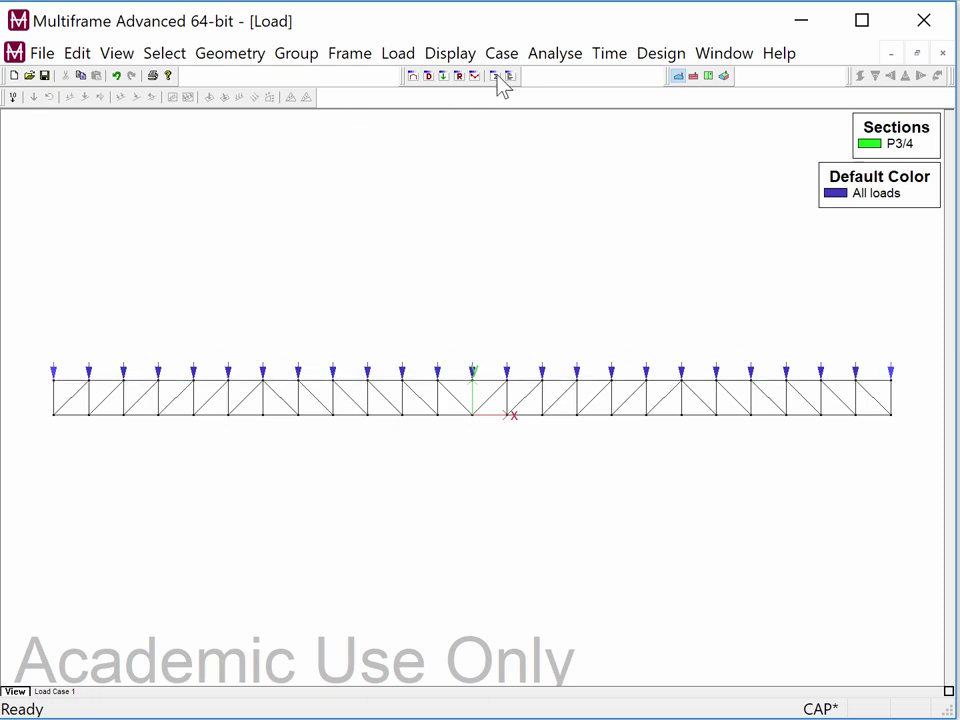
Try to run the analysis of the loaded truss.
{"action": "left_click", "coordinate": [537, 58]}
{"action": "left_click", "coordinate": [520, 88]}
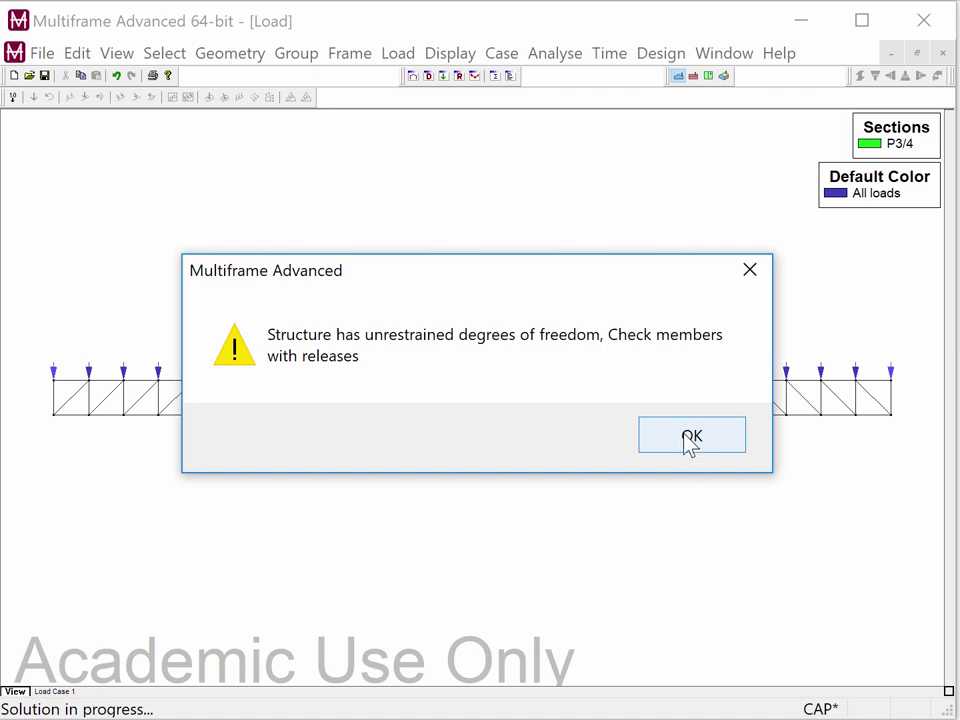
{"action": "left_click", "coordinate": [689, 441]}
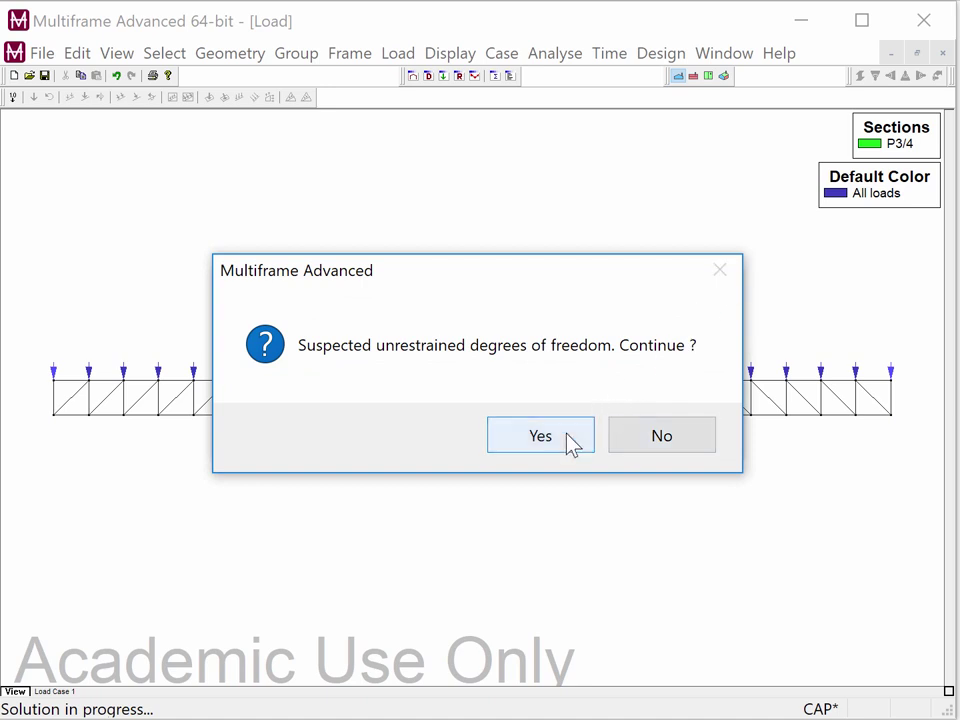
{"action": "left_click", "coordinate": [508, 450]}
{"action": "left_click", "coordinate": [673, 444]}
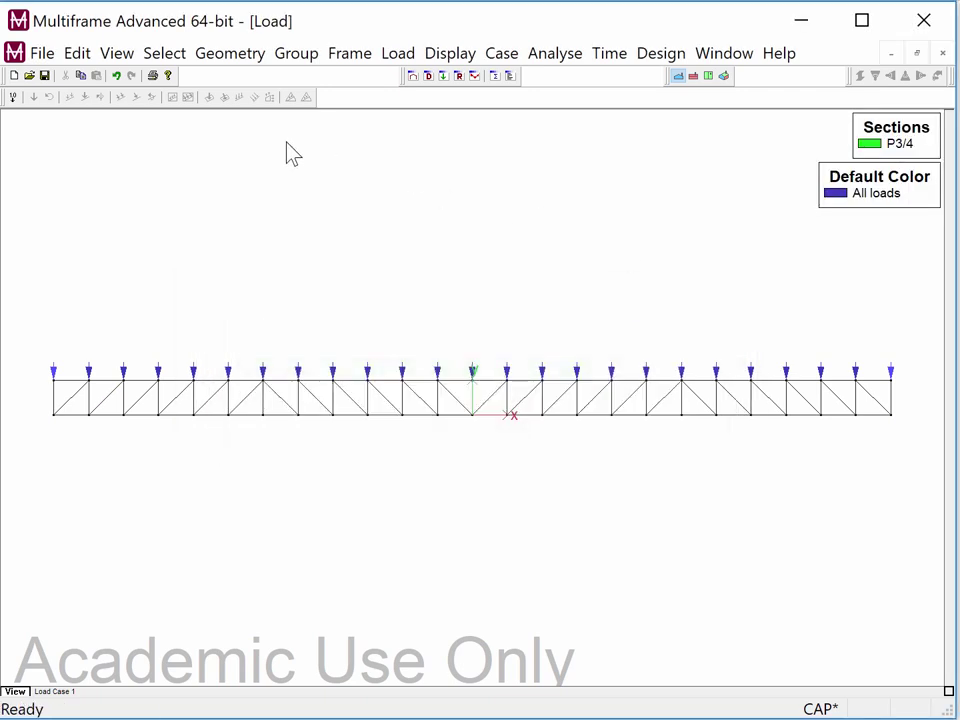
In the frame model, select all vertical truss members and clear their major bending Mz' releases at both joints.
{"action": "left_click", "coordinate": [413, 76]}
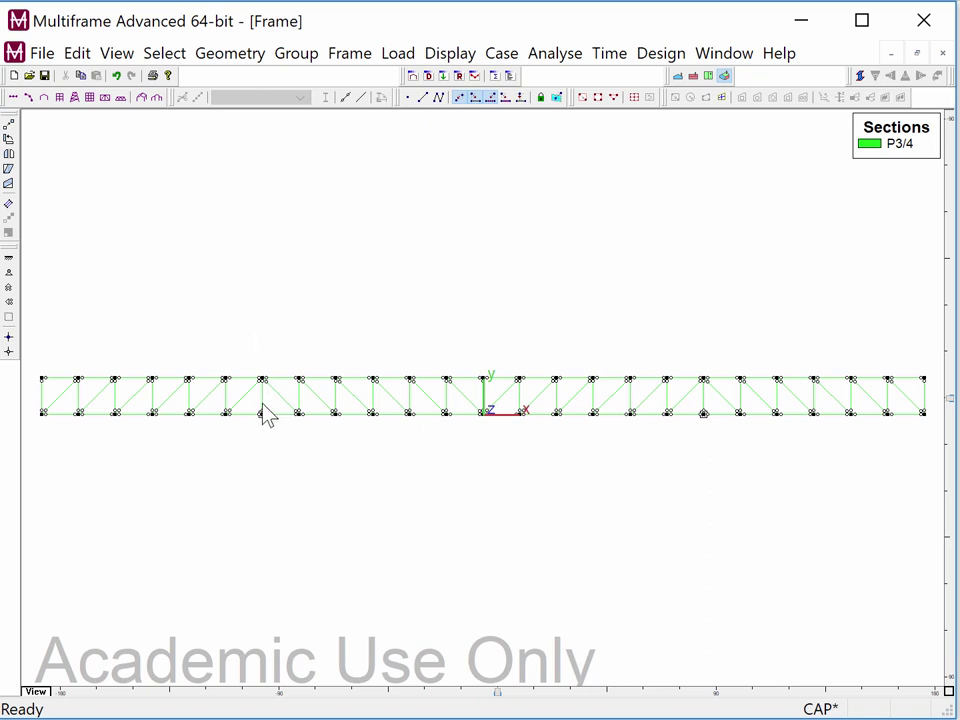
{"action": "mouse_move", "coordinate": [260, 400]}
{"action": "left_click", "coordinate": [262, 398]}
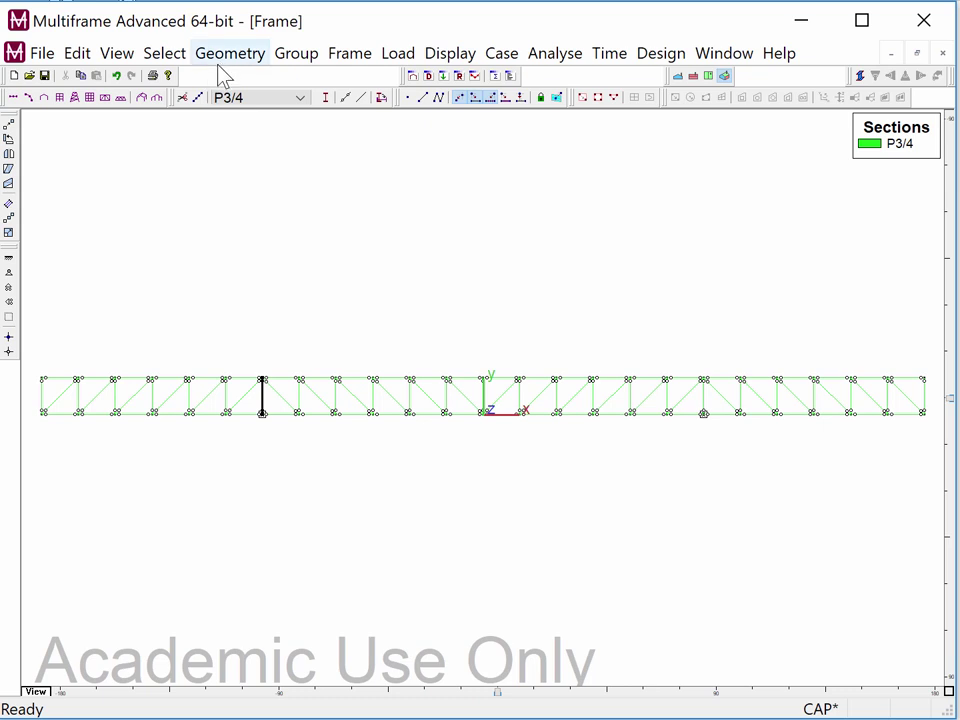
{"action": "left_click", "coordinate": [157, 54]}
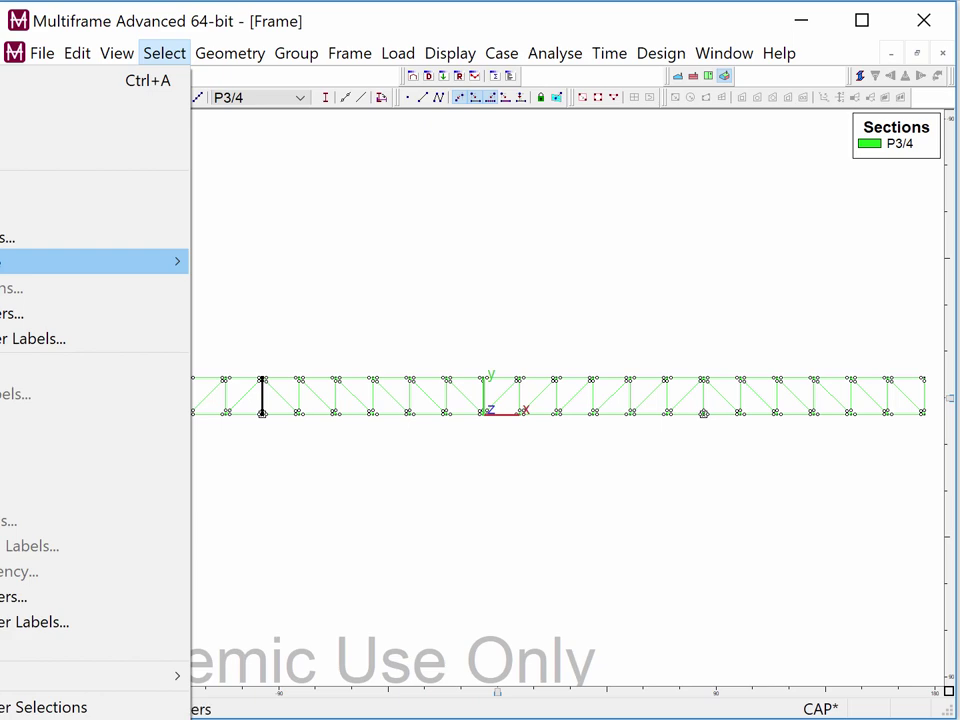
{"action": "left_click", "coordinate": [2, 280]}
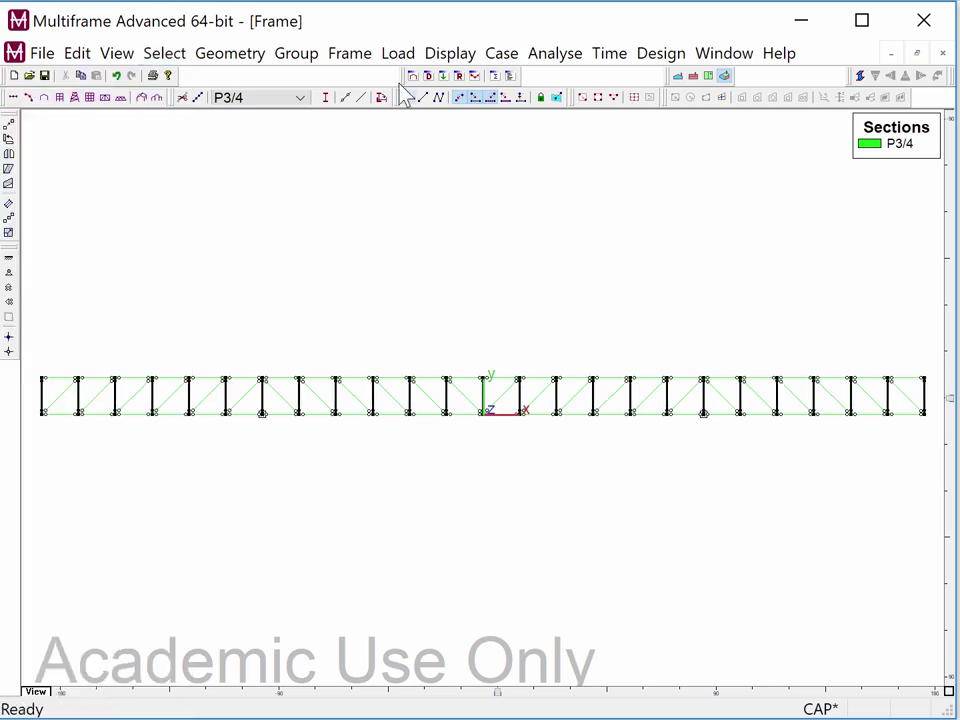
{"action": "left_click", "coordinate": [343, 55]}
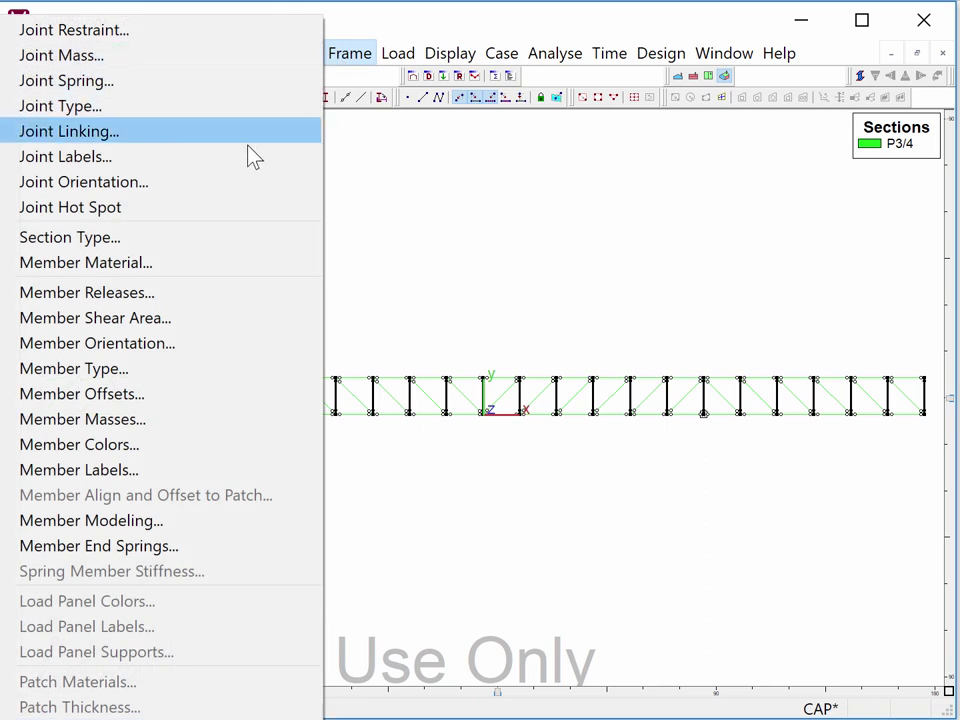
{"action": "left_click", "coordinate": [160, 294]}
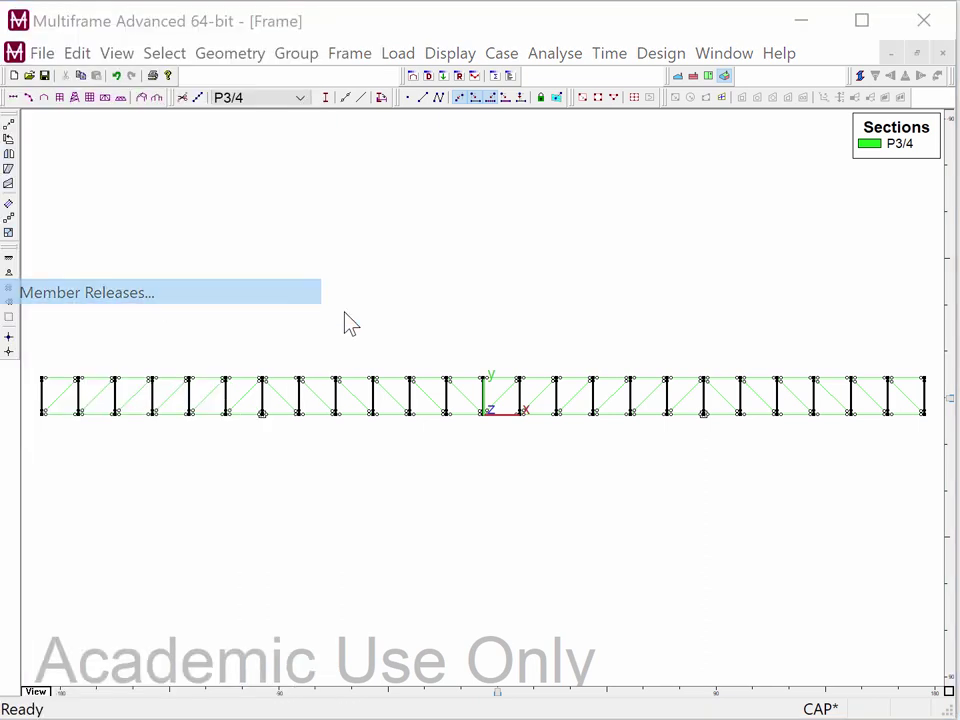
{"action": "left_click", "coordinate": [322, 448]}
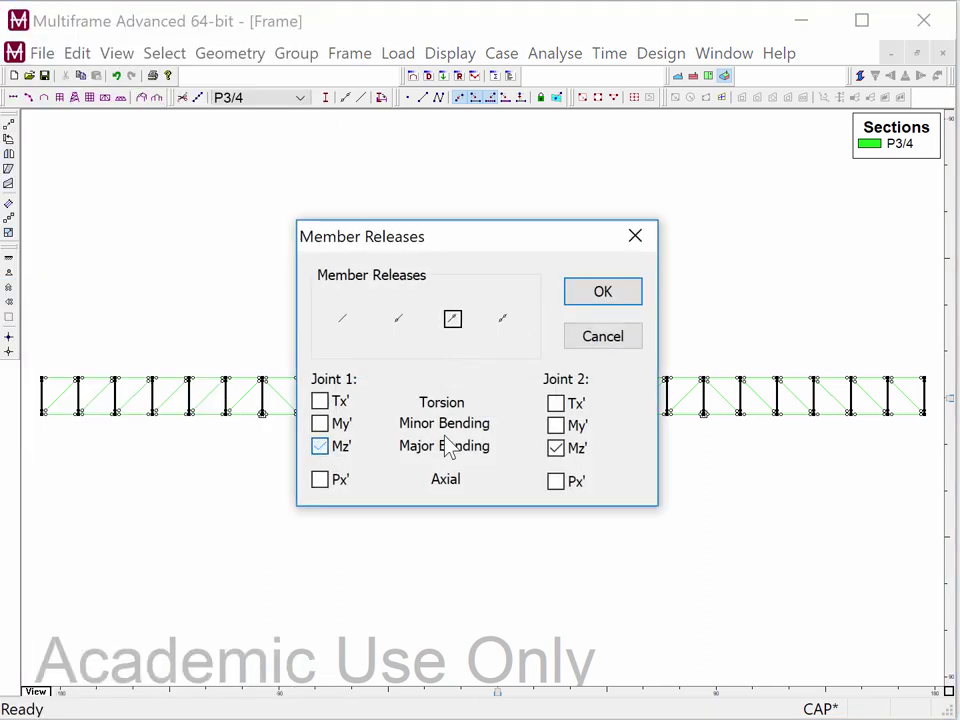
{"action": "left_click", "coordinate": [553, 448]}
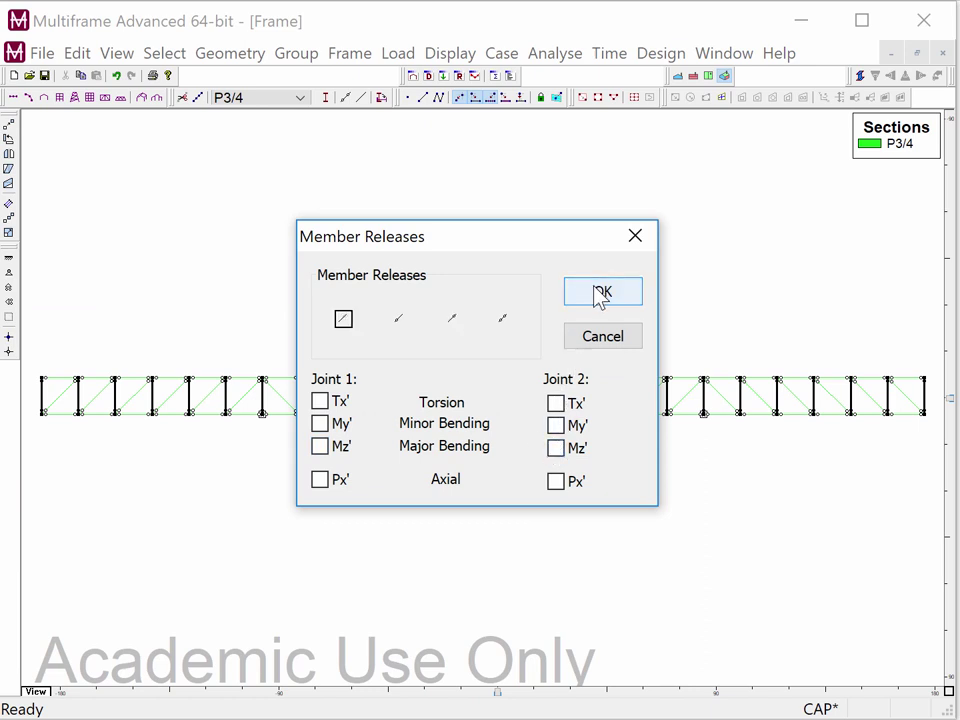
{"action": "left_click", "coordinate": [596, 294]}
{"action": "left_click", "coordinate": [446, 253]}
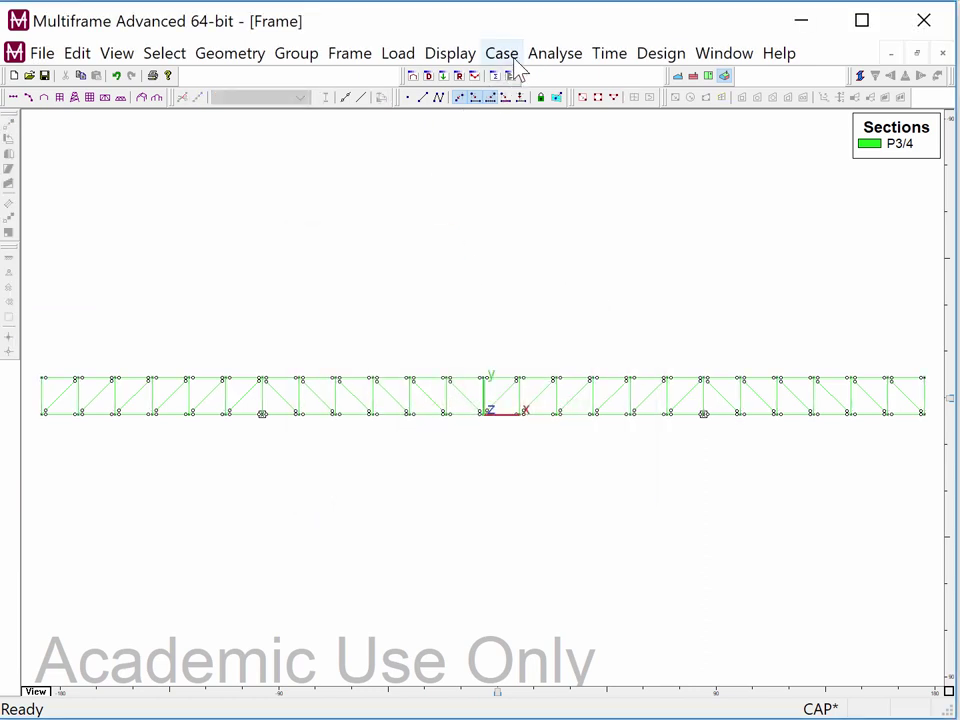
Run the analysis and check the members' Mz' moment values in the front view of the results plot.
{"action": "left_click", "coordinate": [549, 58]}
{"action": "left_click", "coordinate": [507, 82]}
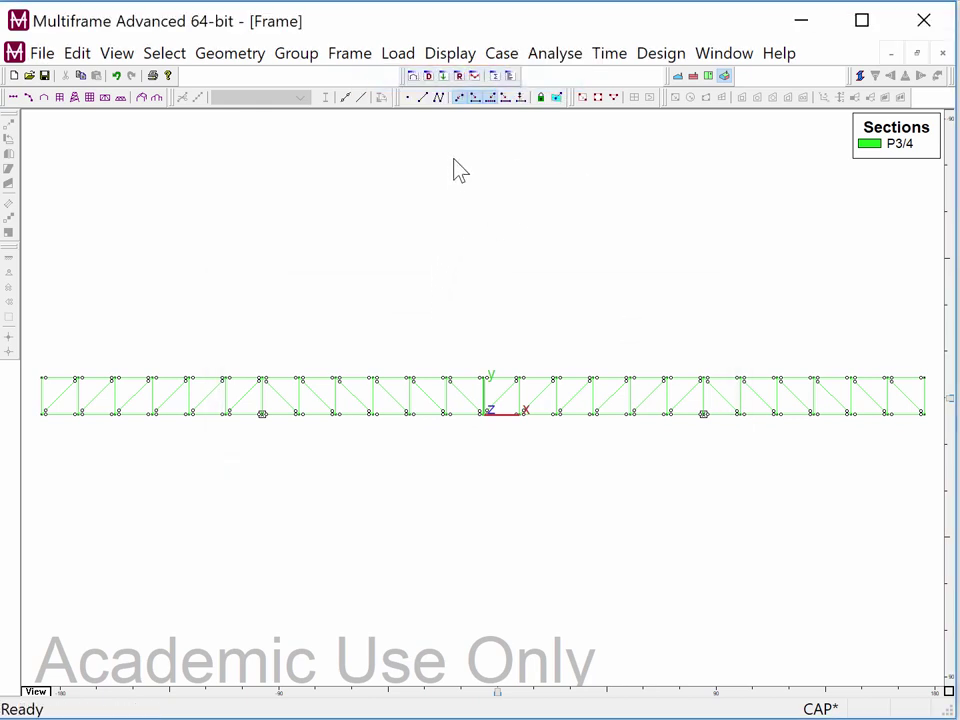
{"action": "left_click", "coordinate": [474, 77]}
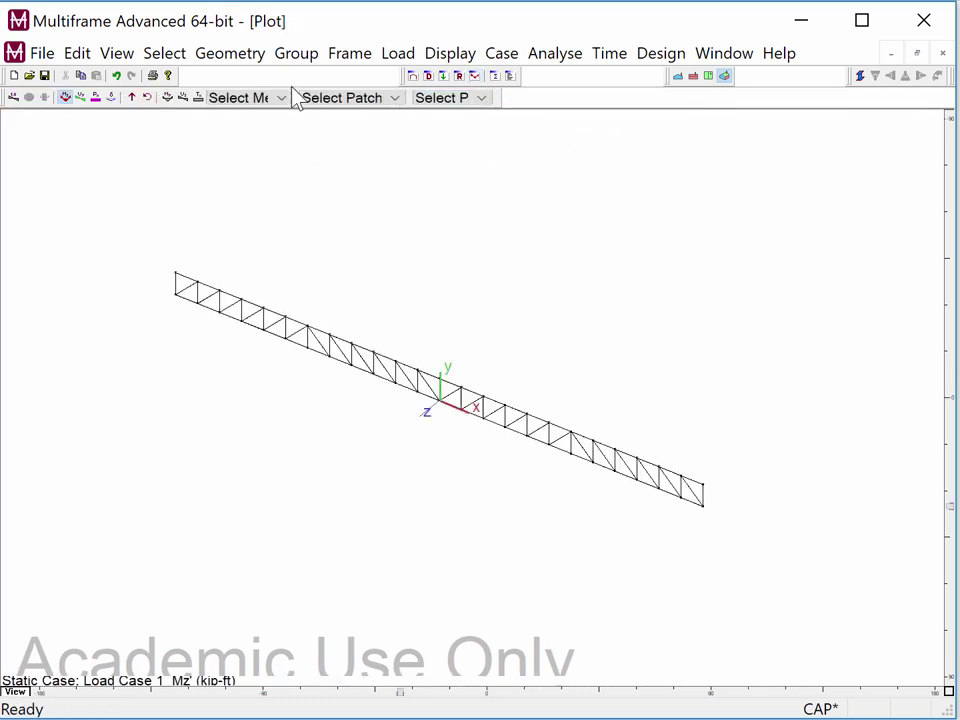
{"action": "left_click", "coordinate": [677, 77]}
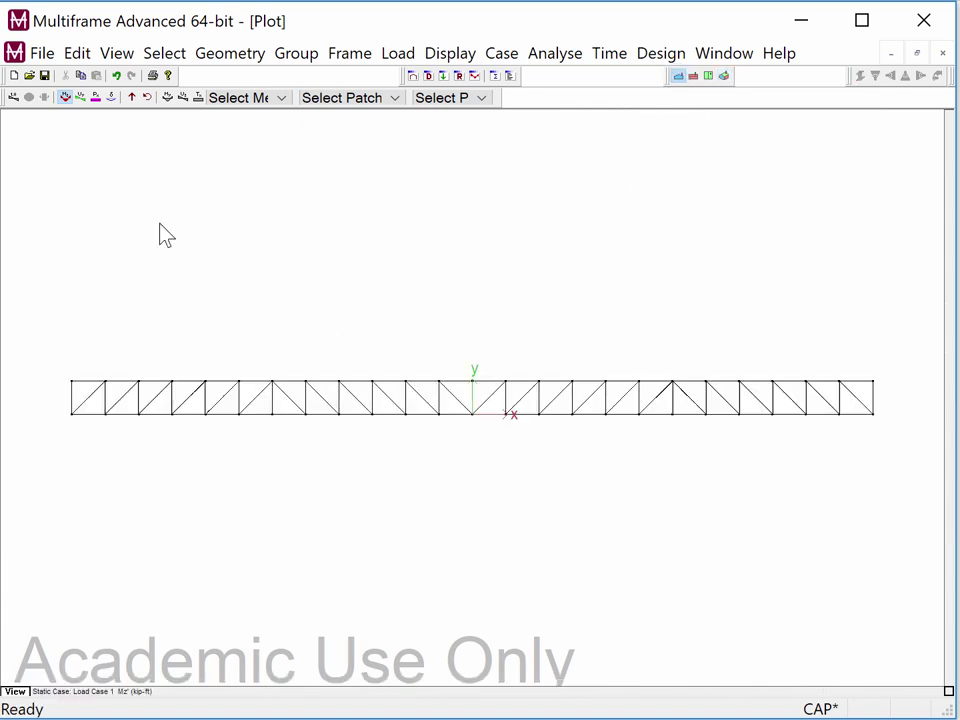
{"action": "left_click", "coordinate": [14, 97]}
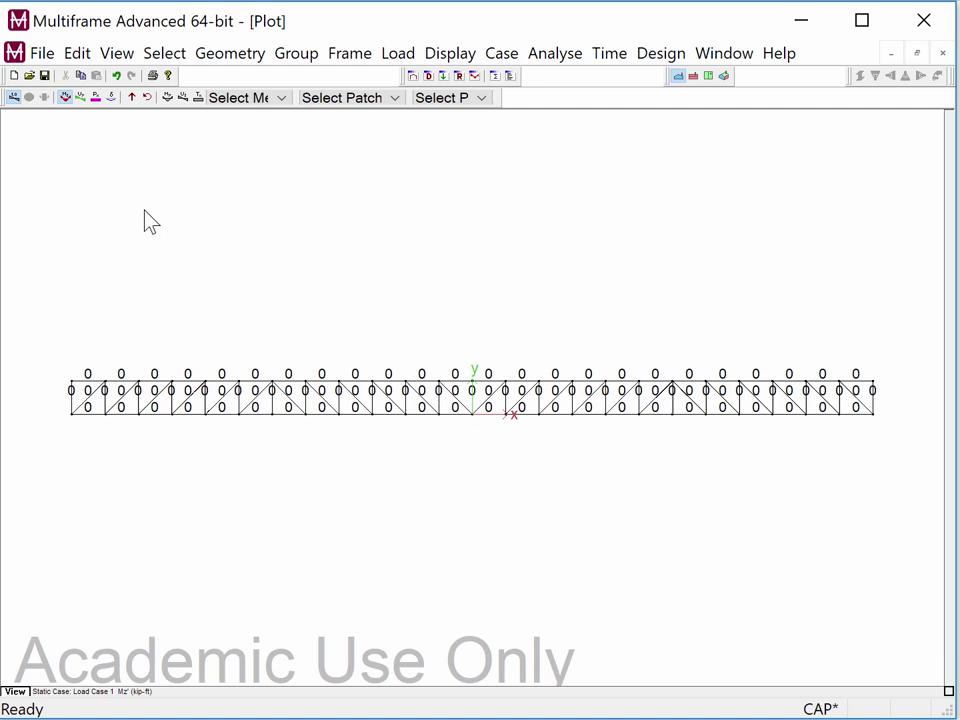
{"action": "left_click", "coordinate": [14, 99]}
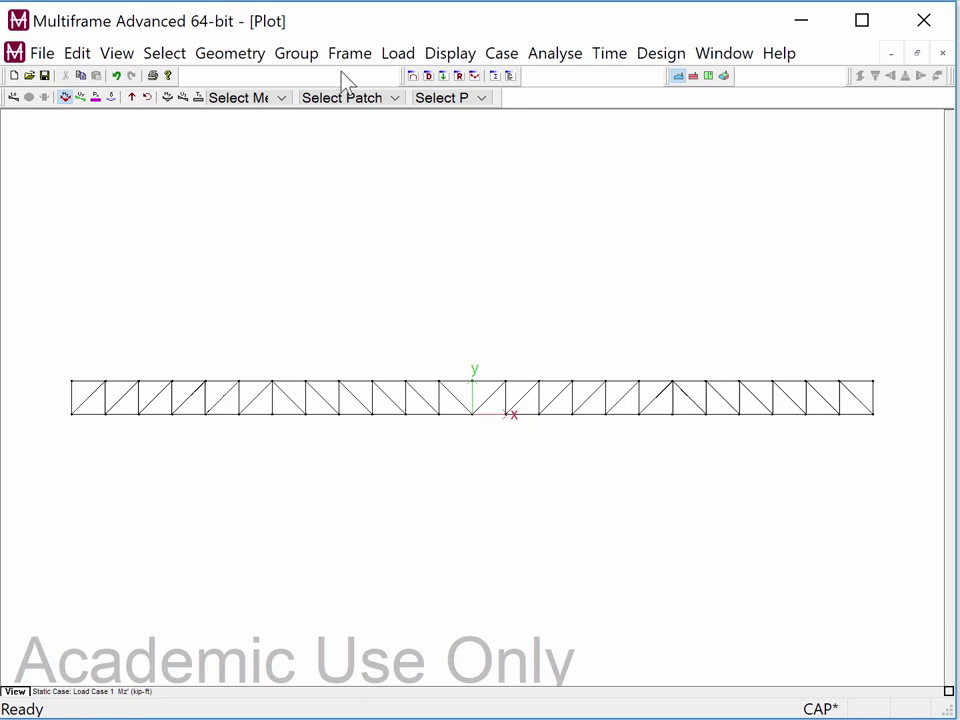
Plot the axial force Px' in the truss members with the diagram scale set to 0.2.
{"action": "left_click", "coordinate": [97, 97]}
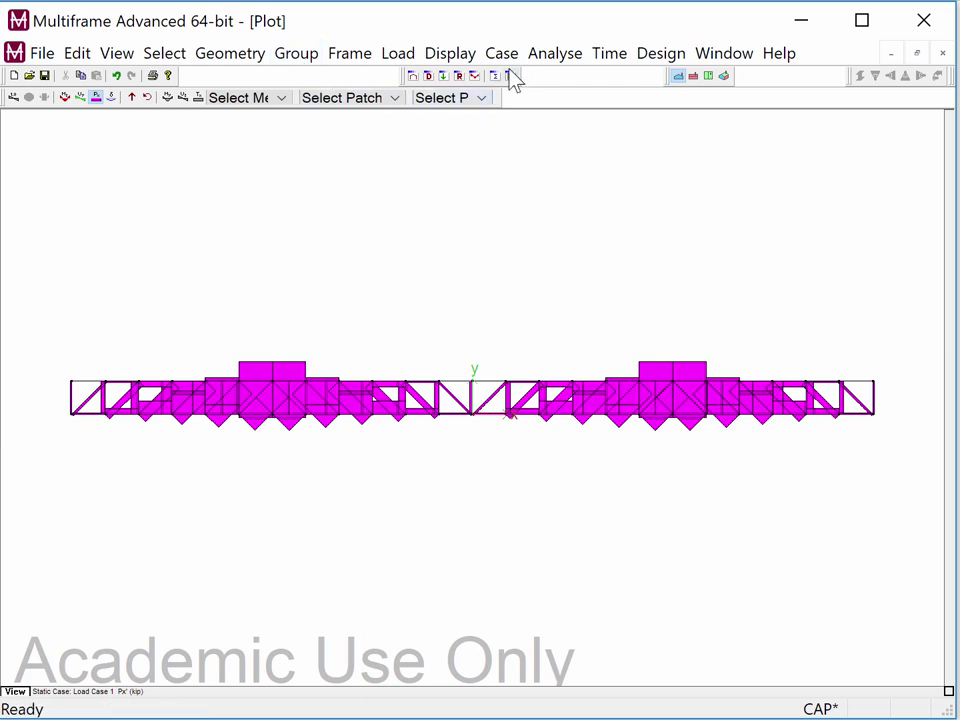
{"action": "left_click", "coordinate": [455, 56]}
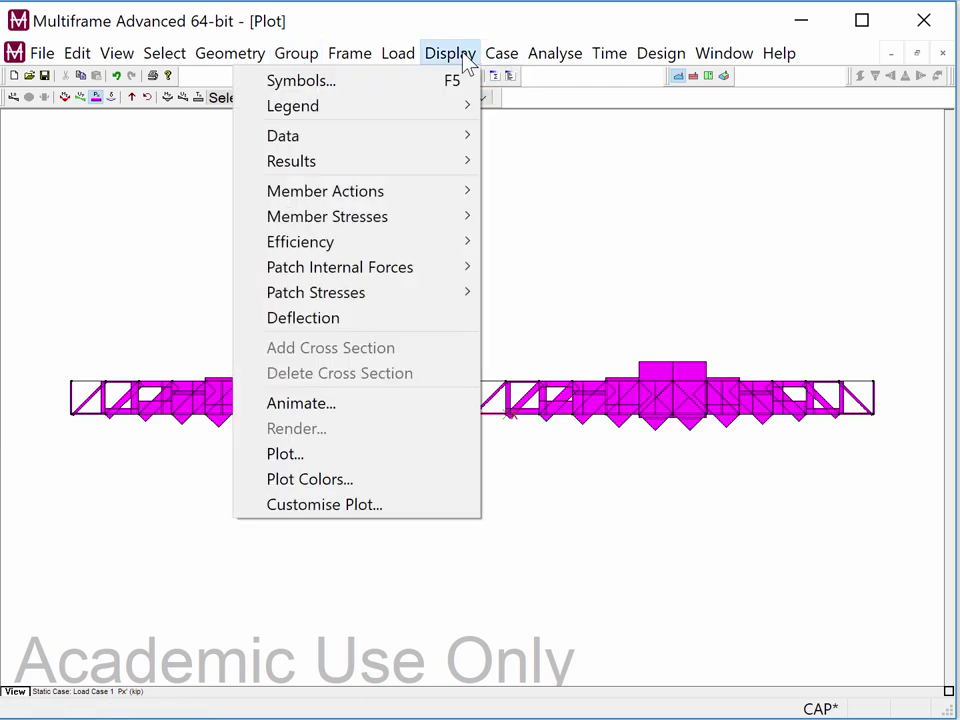
{"action": "left_click", "coordinate": [285, 454]}
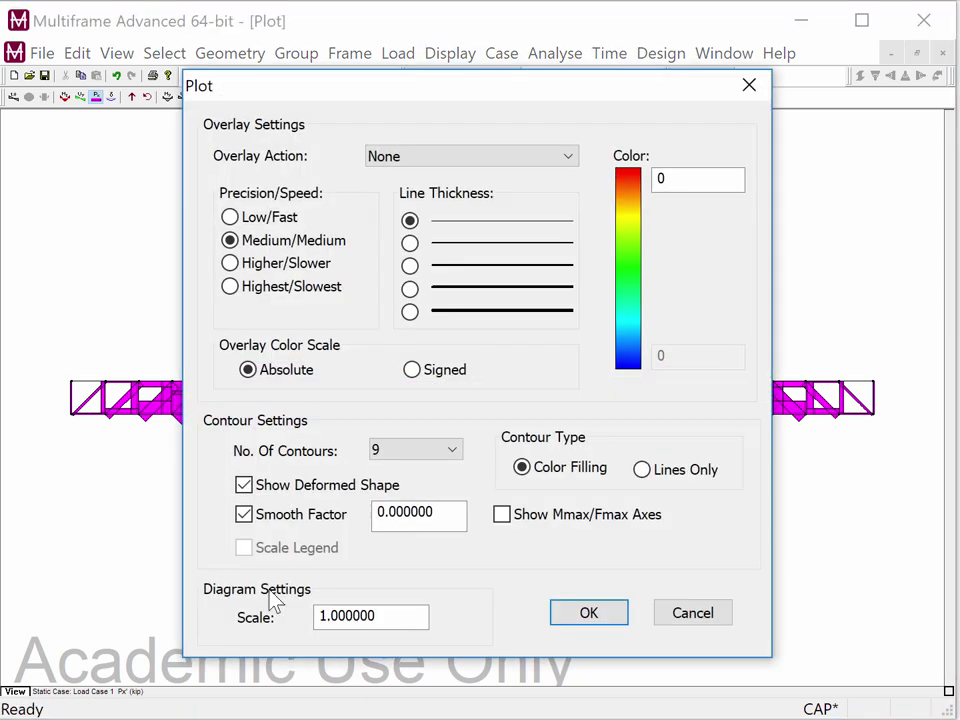
{"action": "left_click_drag", "start_coordinate": [390, 614], "coordinate": [302, 609]}
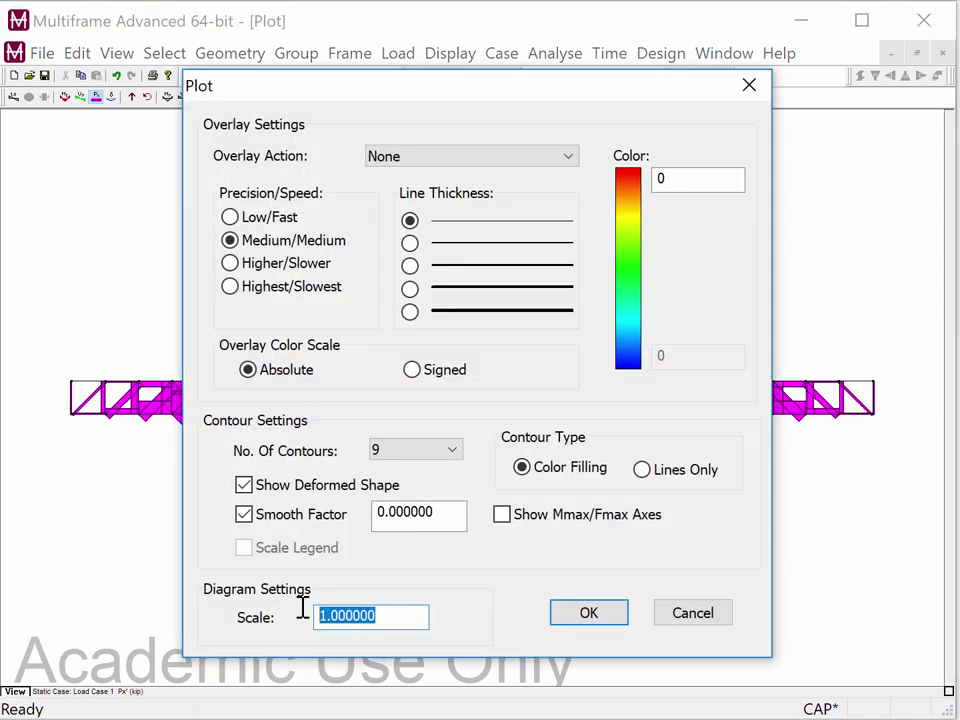
{"action": "type", "text": ".2"}
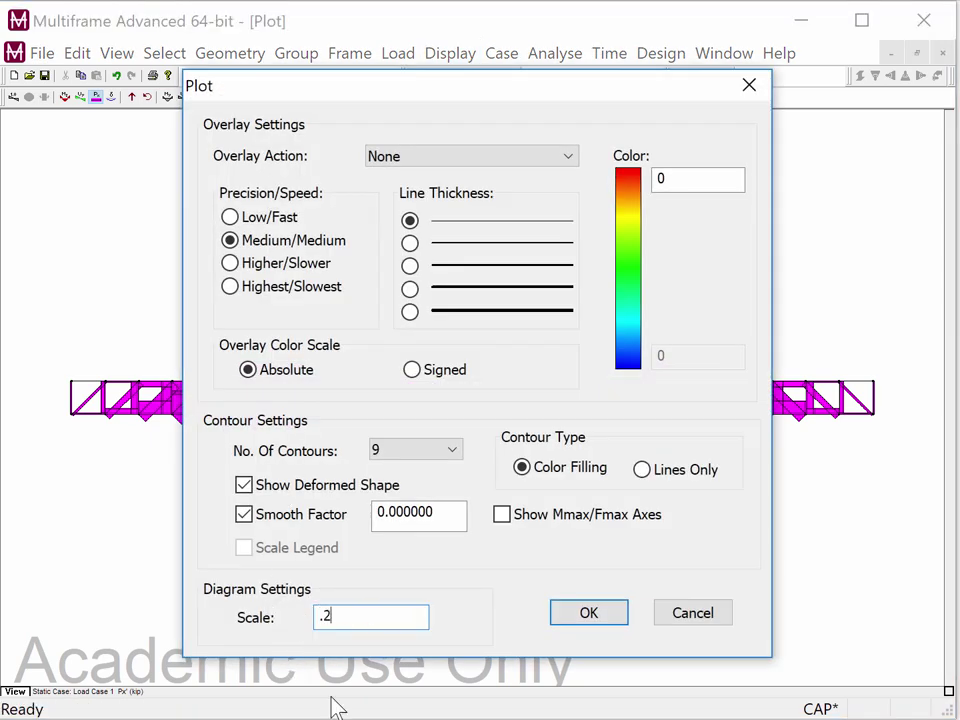
{"action": "left_click", "coordinate": [585, 614]}
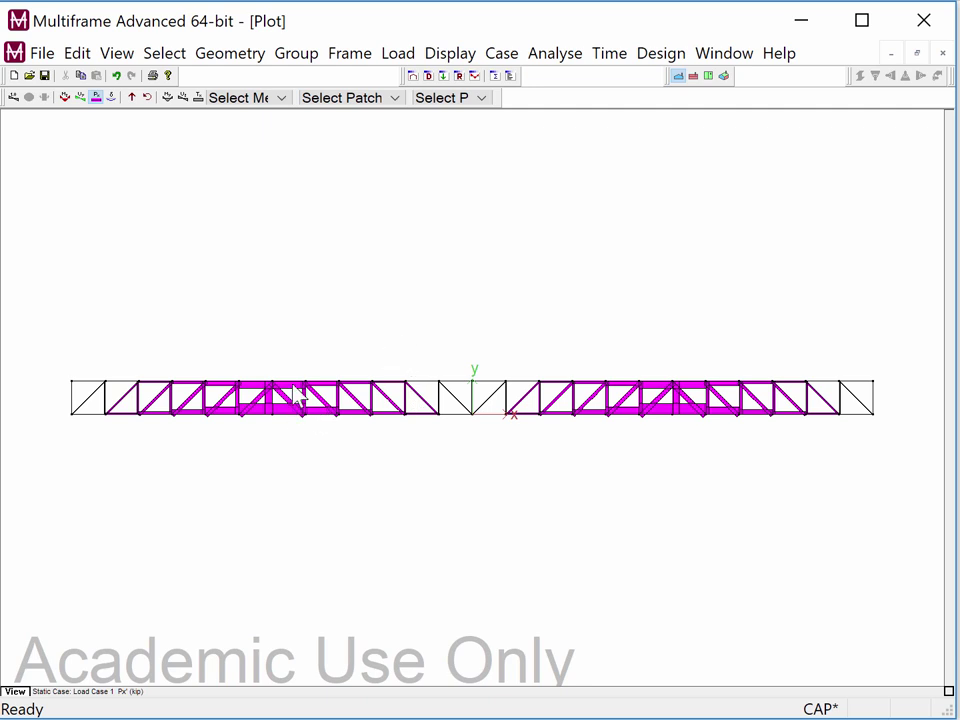
Plot the members' axial compression and set its diagram scale to 0.2.
{"action": "left_click", "coordinate": [459, 57]}
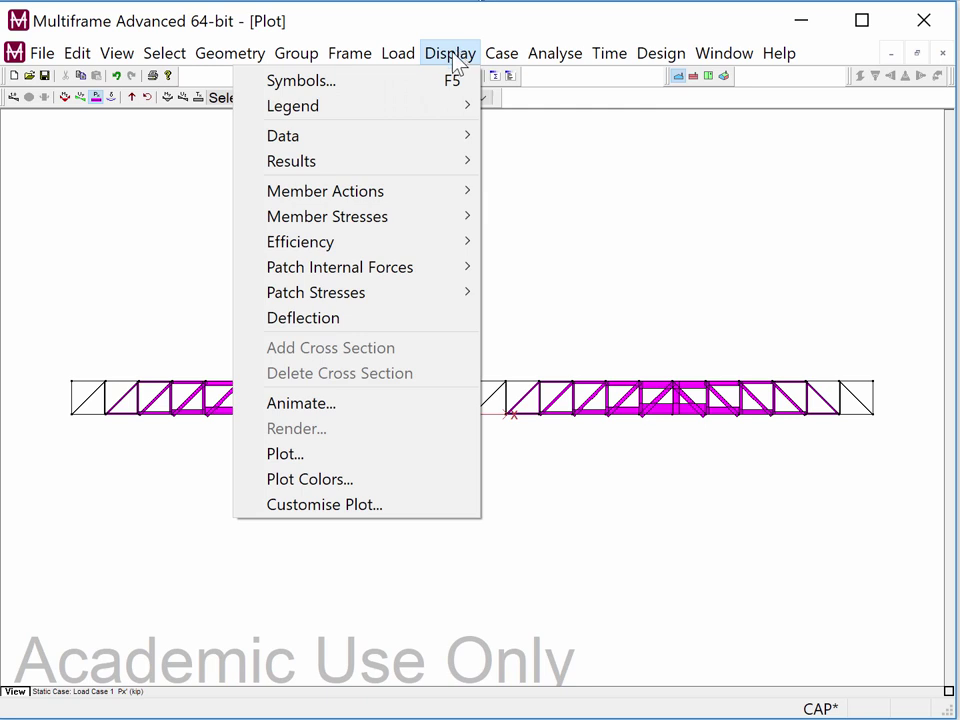
{"action": "mouse_move", "coordinate": [380, 198]}
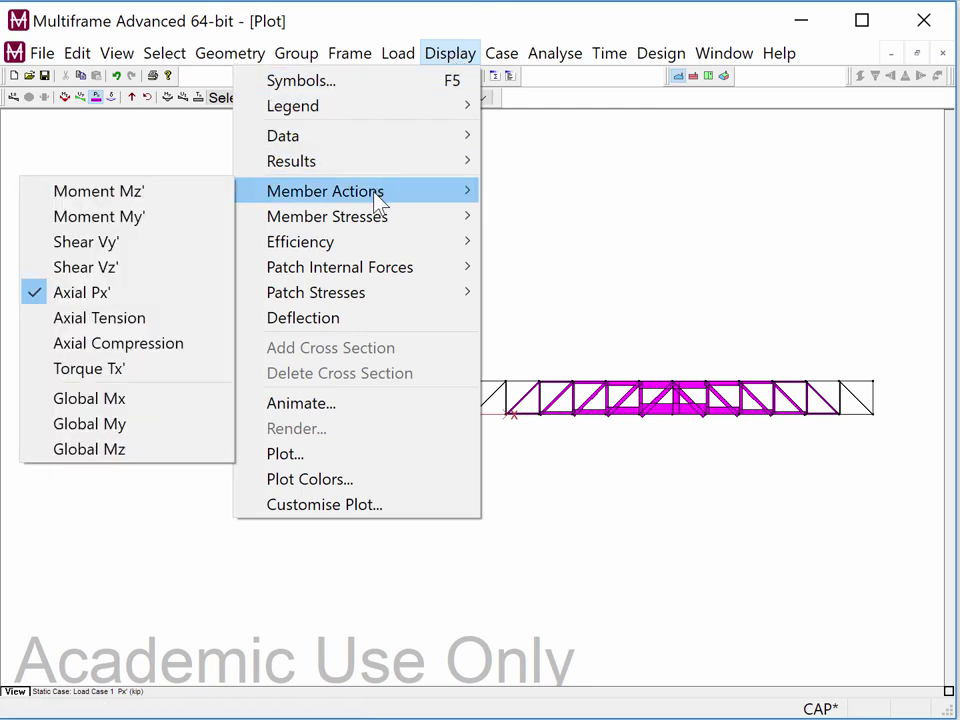
{"action": "left_click", "coordinate": [120, 343]}
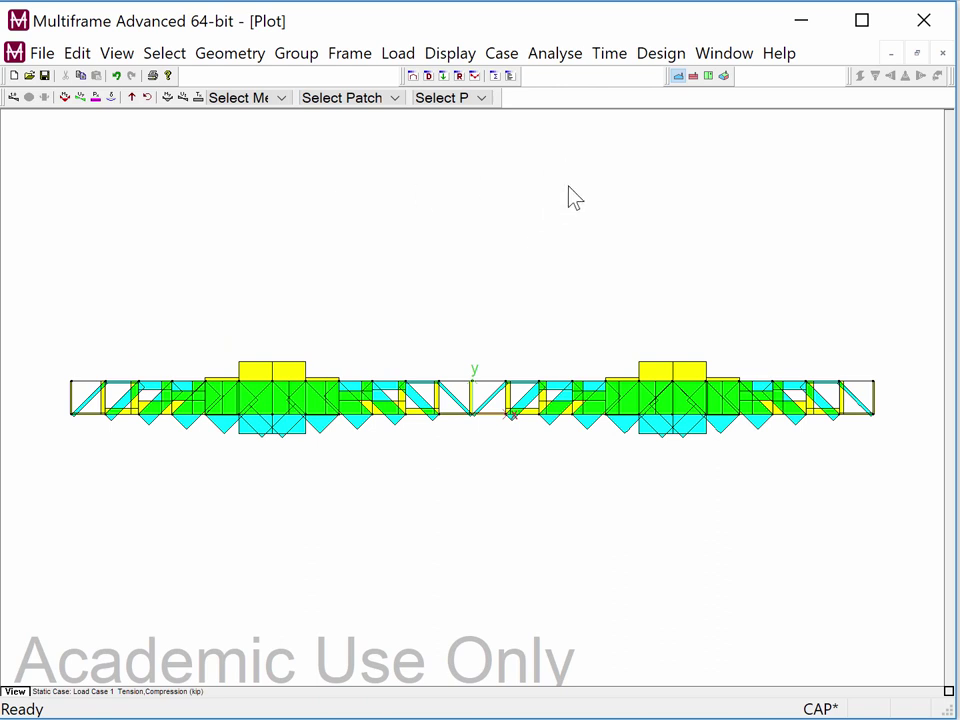
{"action": "left_click", "coordinate": [455, 58]}
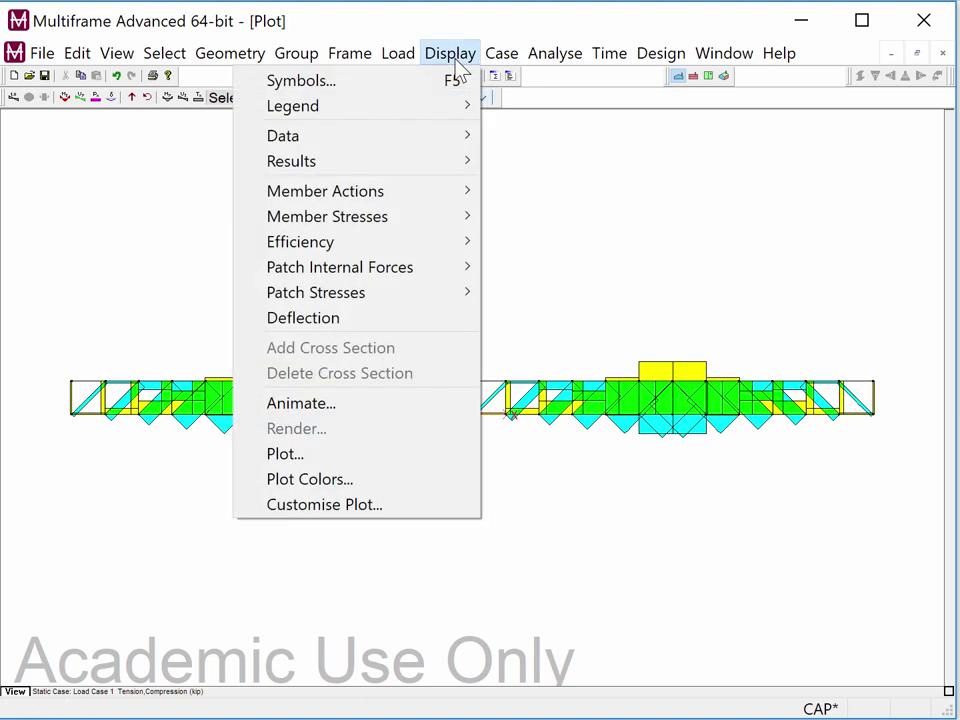
{"action": "left_click", "coordinate": [308, 462]}
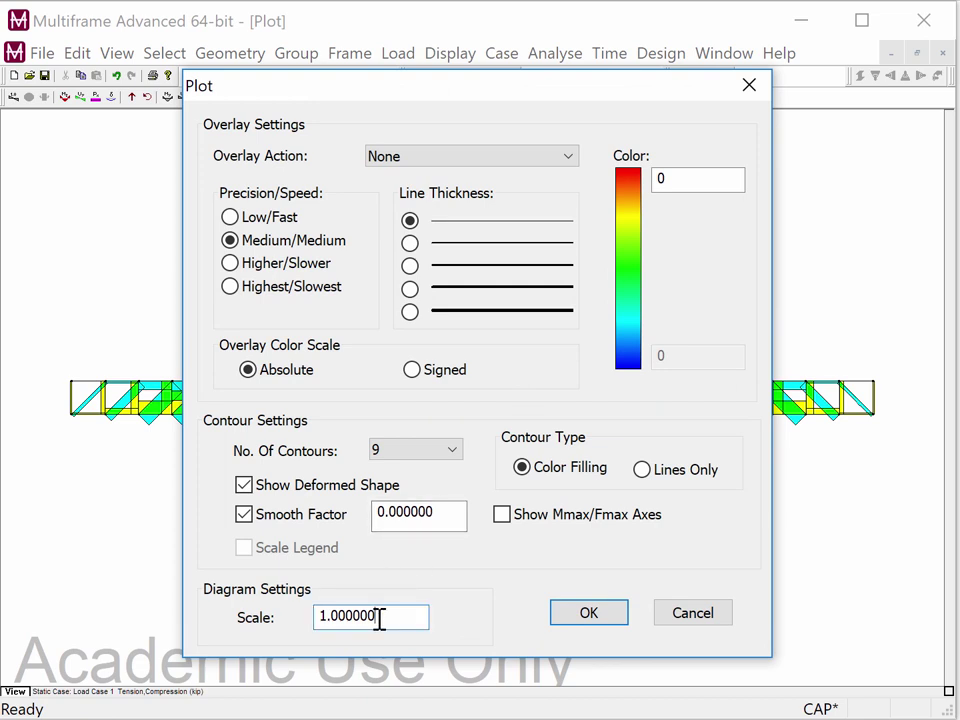
{"action": "left_click_drag", "start_coordinate": [379, 619], "coordinate": [223, 600]}
{"action": "key", "text": "BackSpace"}
{"action": "type", "text": ".2"}
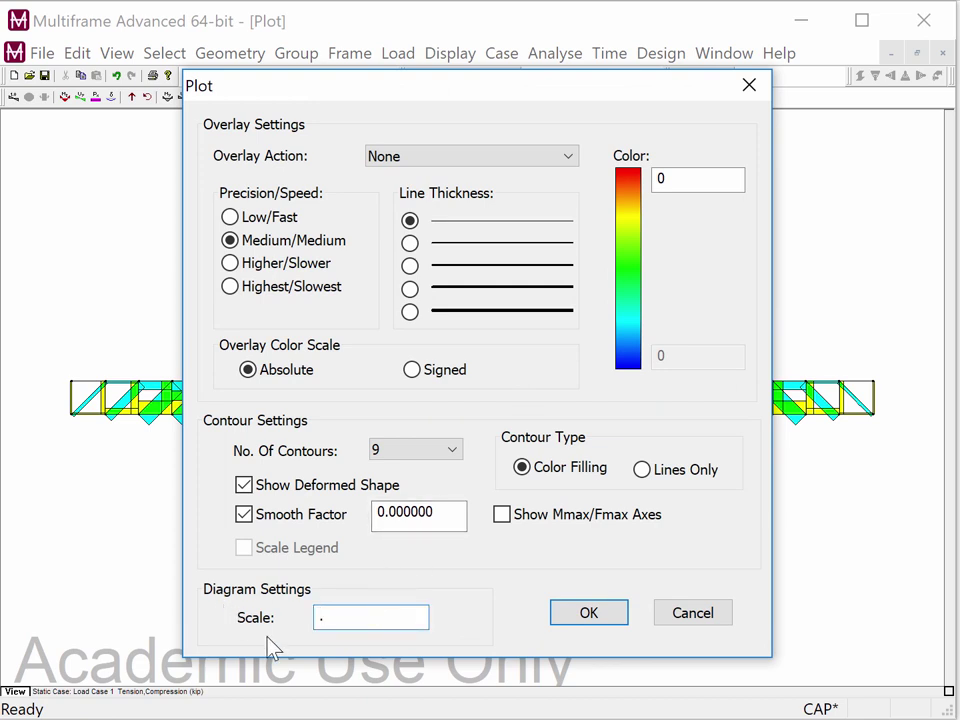
{"action": "left_click", "coordinate": [590, 614]}
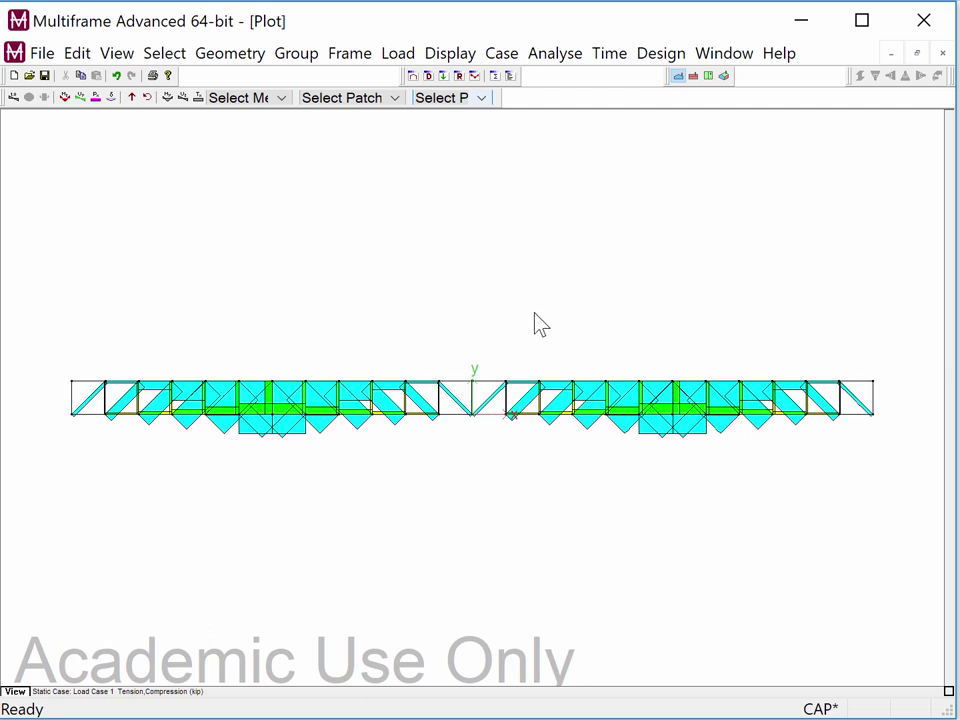
Review which axial actions are included in the customised tension and compression plot.
{"action": "left_click", "coordinate": [468, 58]}
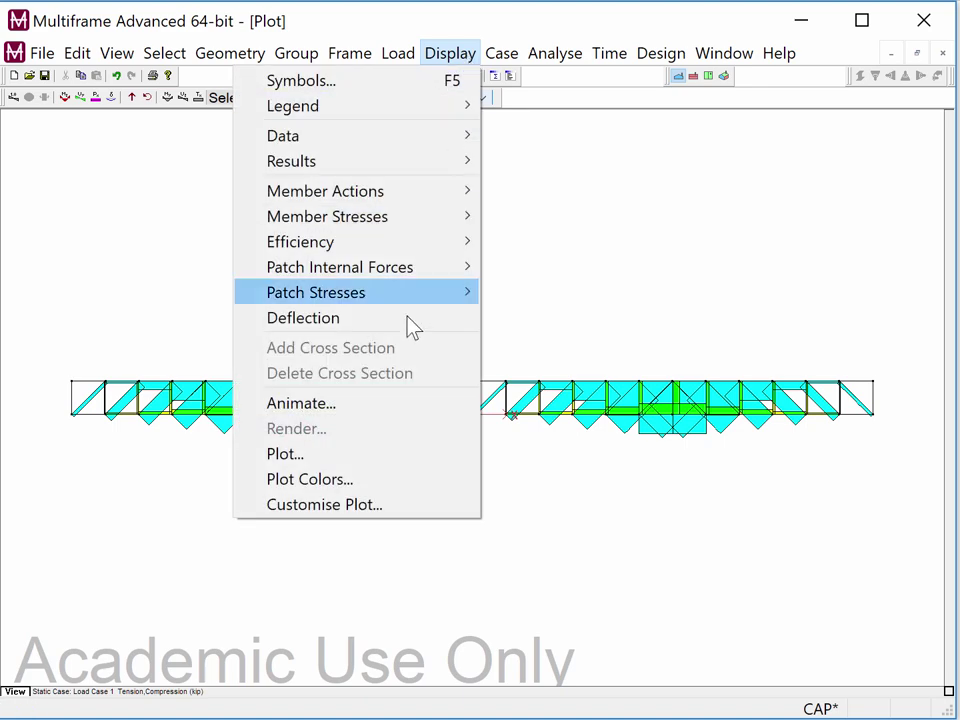
{"action": "left_click", "coordinate": [324, 504]}
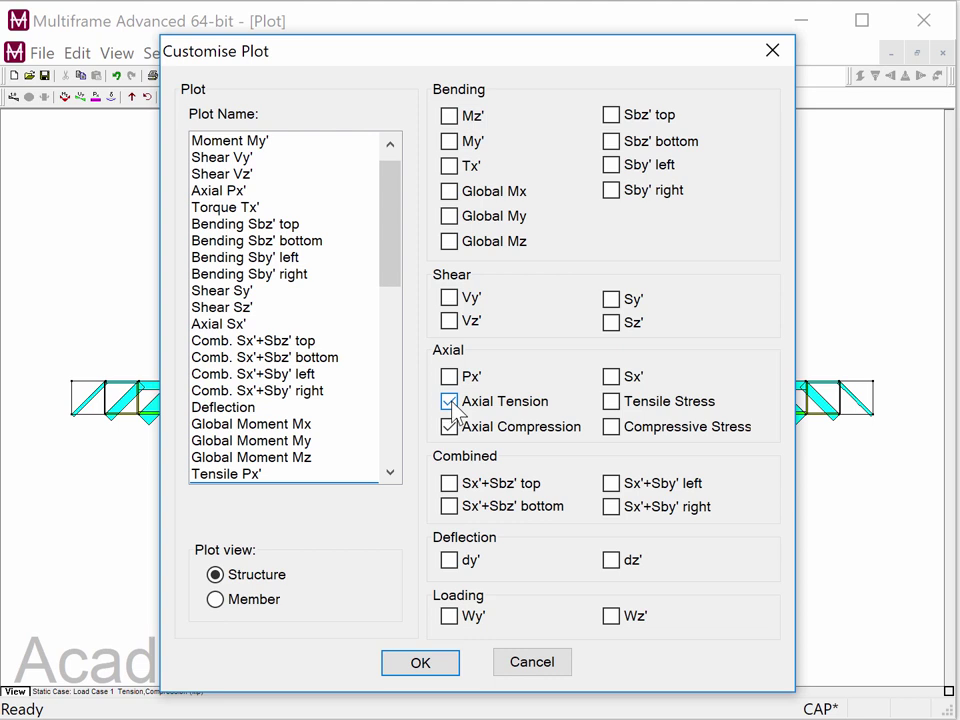
{"action": "left_click", "coordinate": [422, 664]}
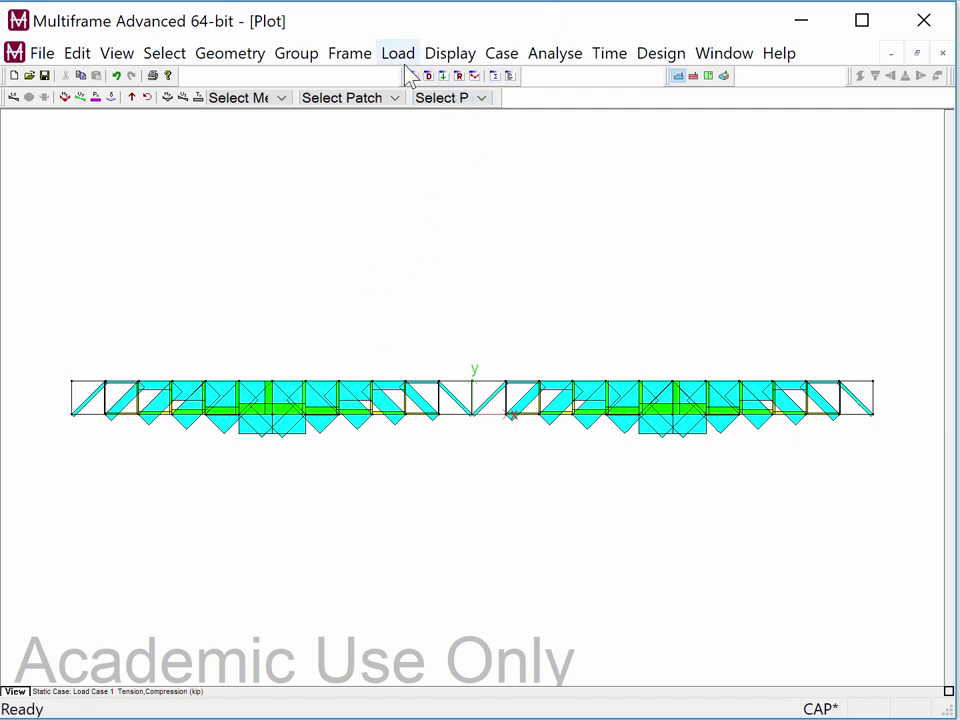
Make axial tension the current member action and set its diagram scale to 0.2.
{"action": "left_click", "coordinate": [450, 62]}
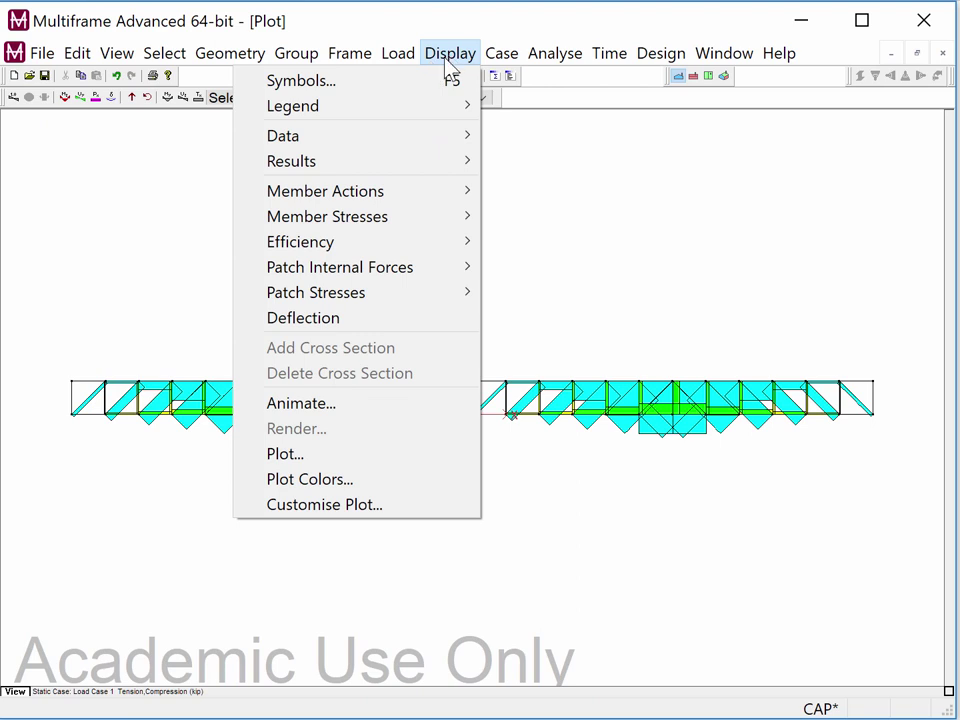
{"action": "mouse_move", "coordinate": [389, 190]}
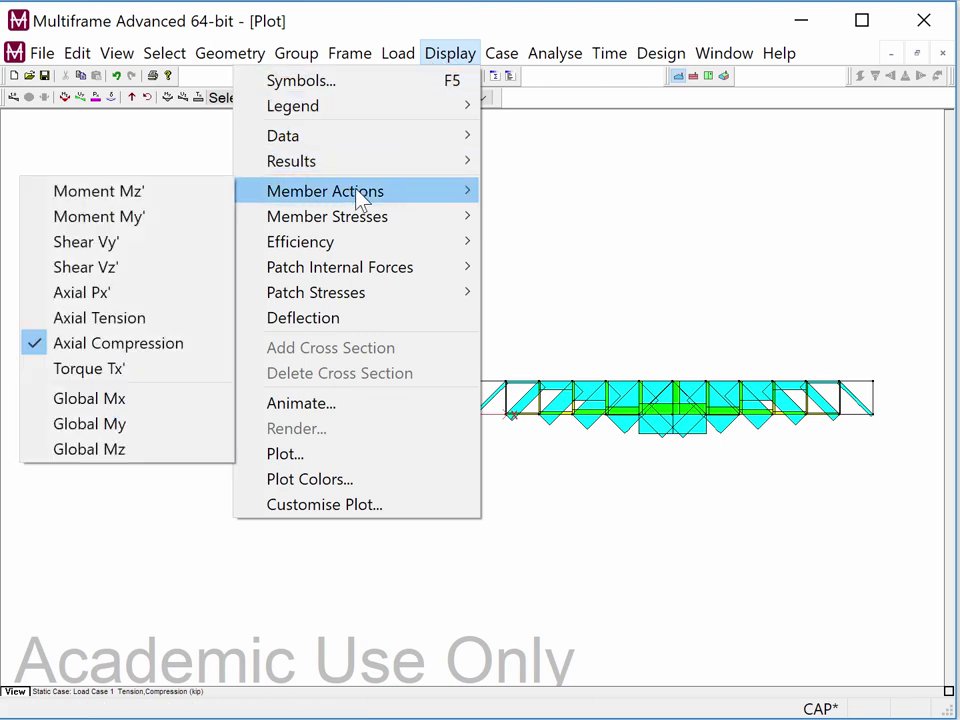
{"action": "left_click", "coordinate": [137, 320]}
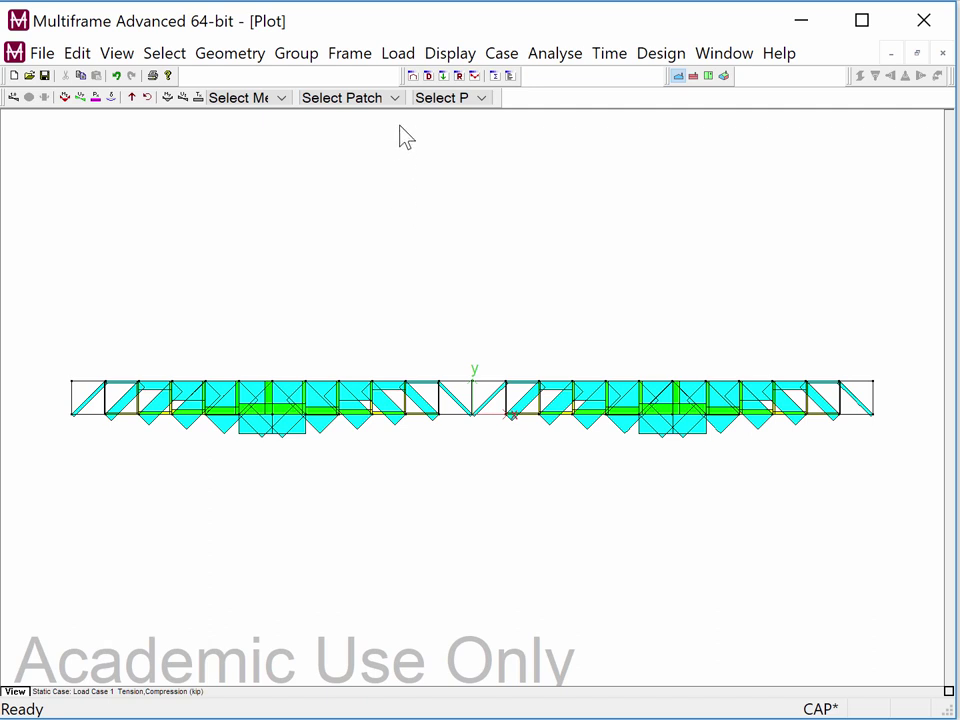
{"action": "left_click", "coordinate": [450, 56]}
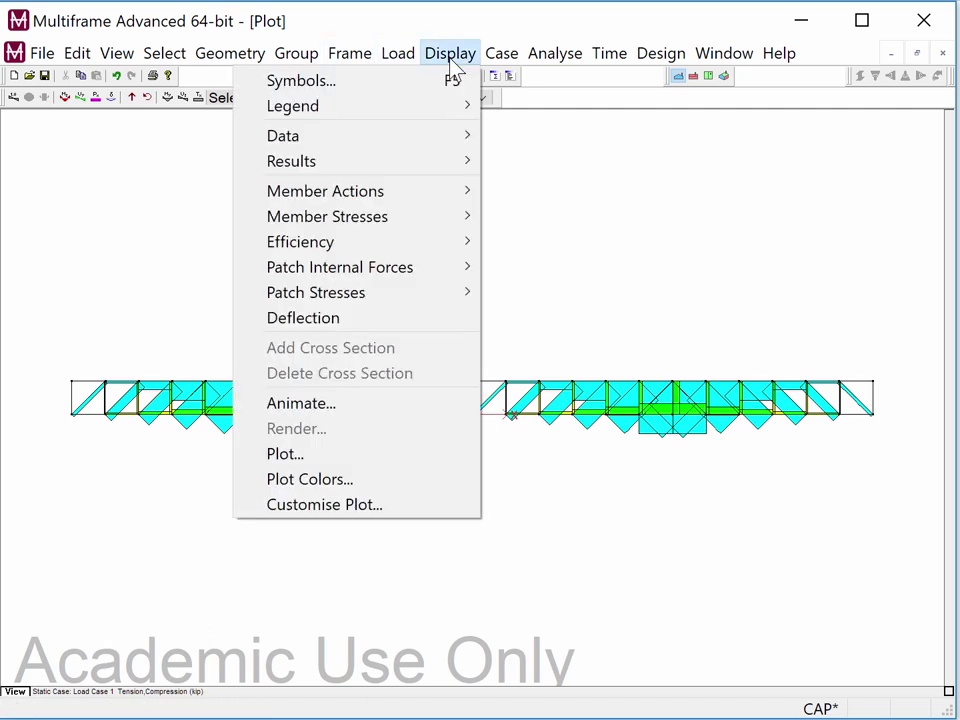
{"action": "left_click", "coordinate": [304, 459]}
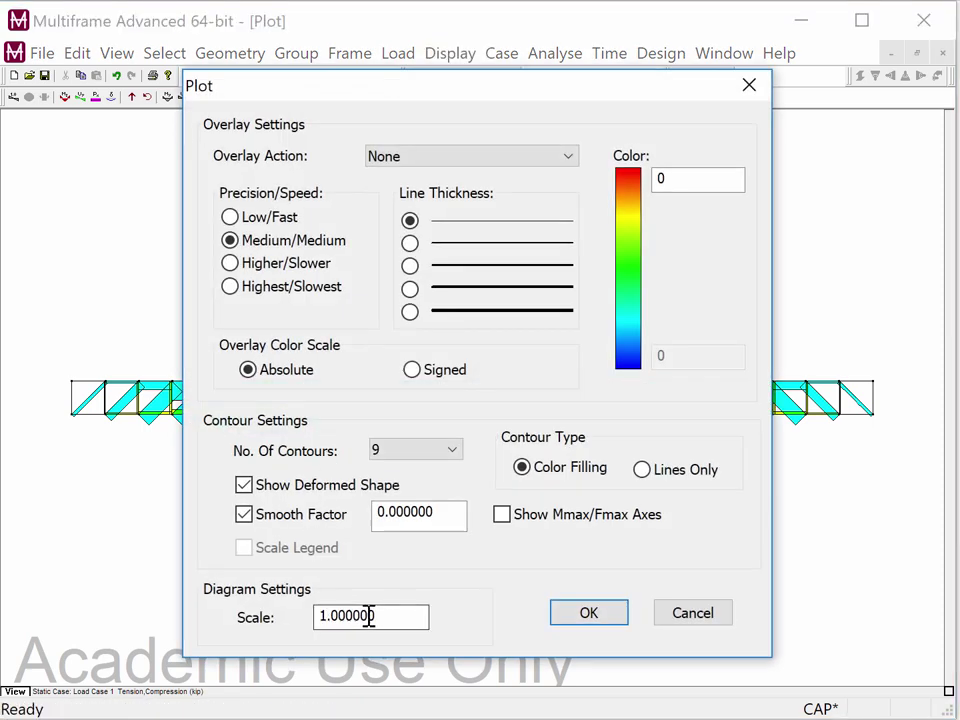
{"action": "left_click_drag", "start_coordinate": [384, 609], "coordinate": [321, 622]}
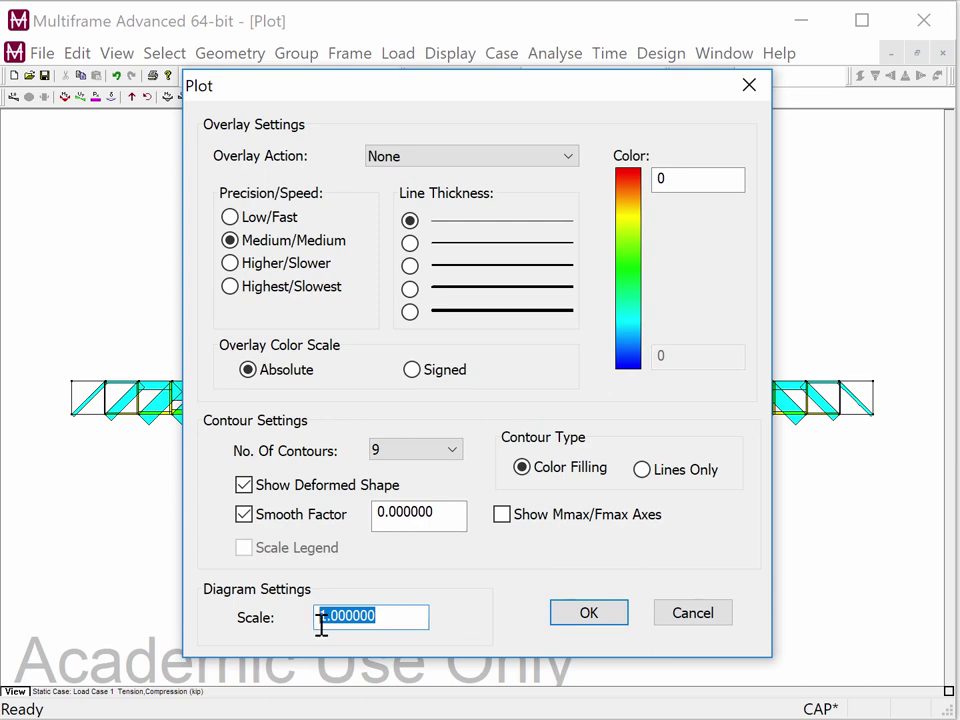
{"action": "key", "text": "BackSpace"}
{"action": "type", "text": ".2"}
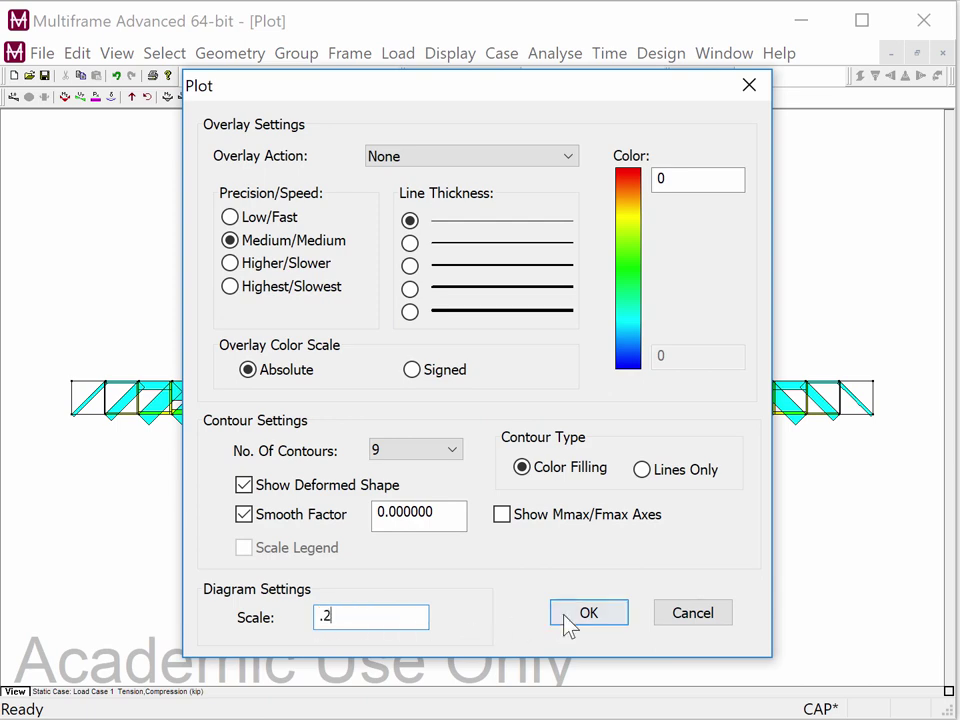
{"action": "left_click", "coordinate": [566, 620]}
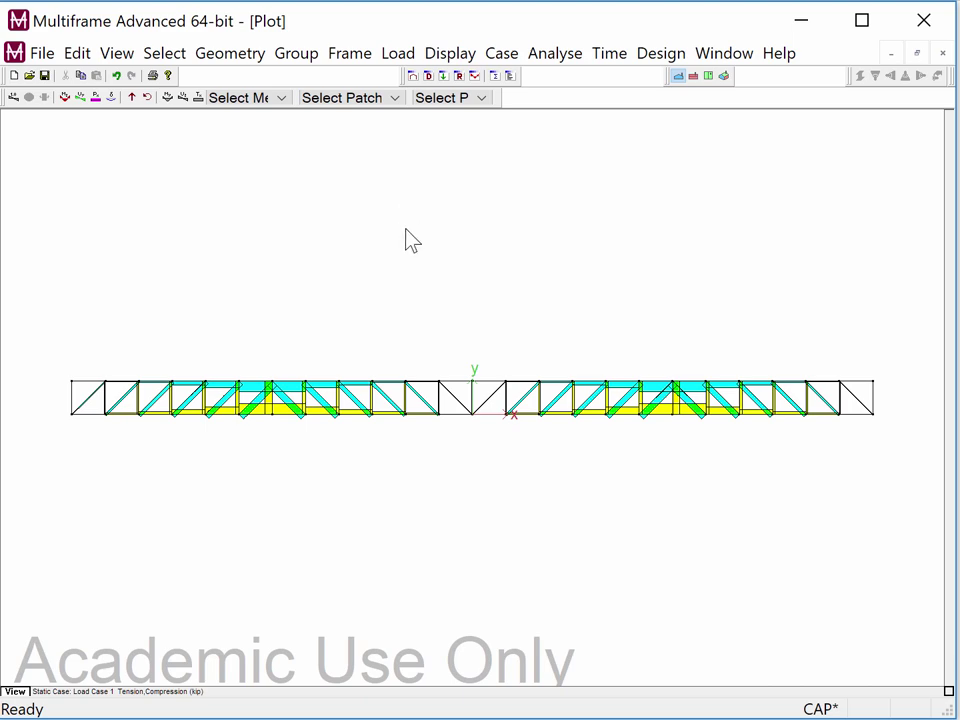
Reduce the axial tension diagram scale to 0.15 and make axial compression the current member action.
{"action": "left_click", "coordinate": [445, 60]}
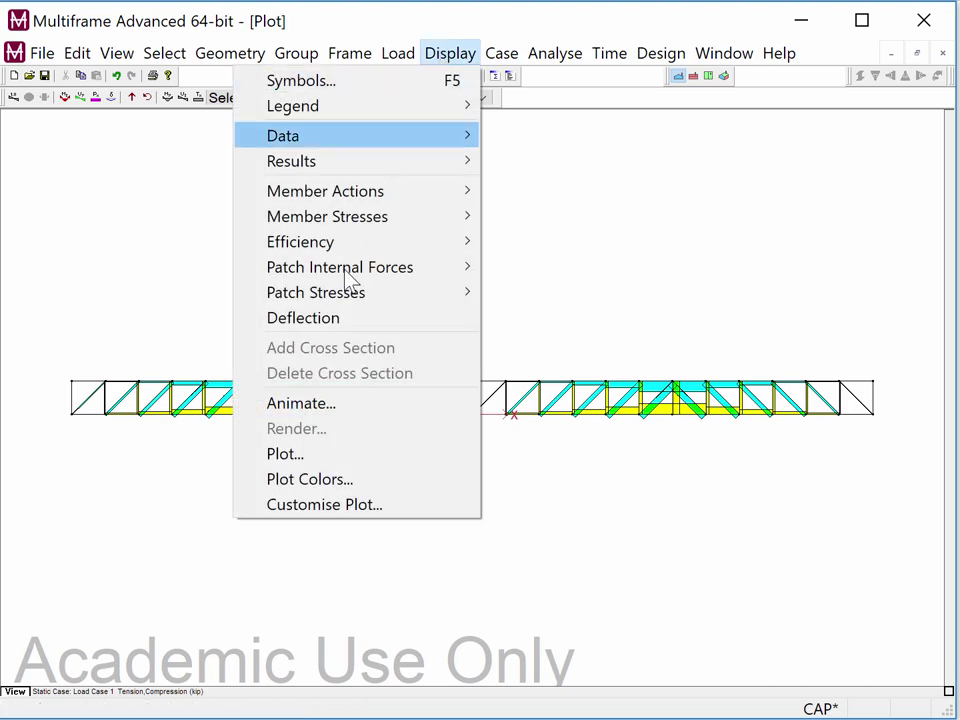
{"action": "left_click", "coordinate": [281, 455]}
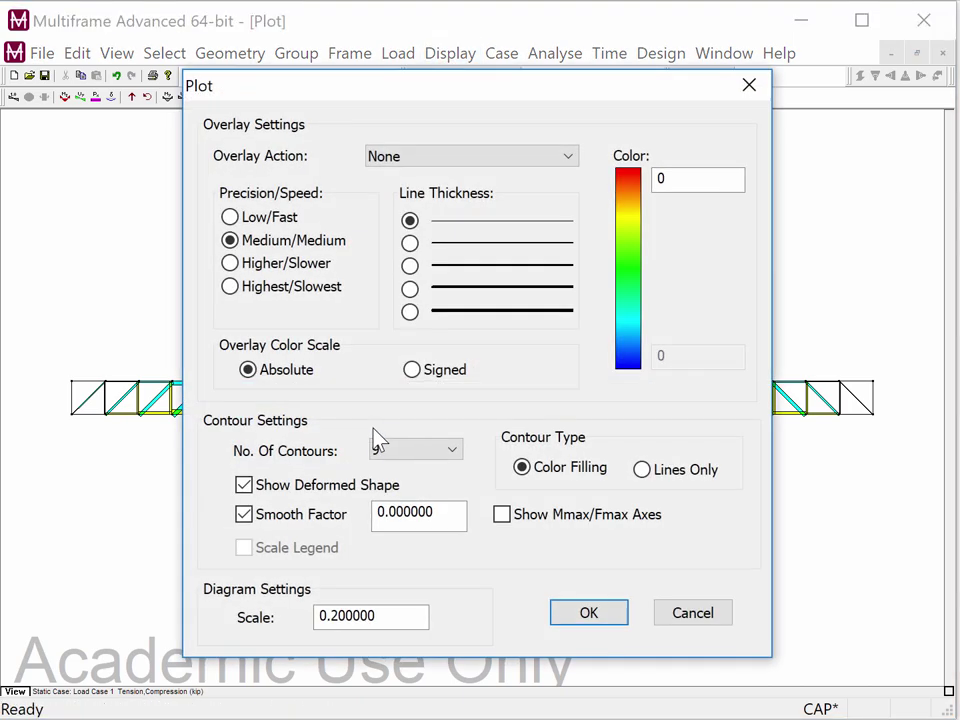
{"action": "left_click_drag", "start_coordinate": [381, 617], "coordinate": [289, 608]}
{"action": "type", "text": ".15"}
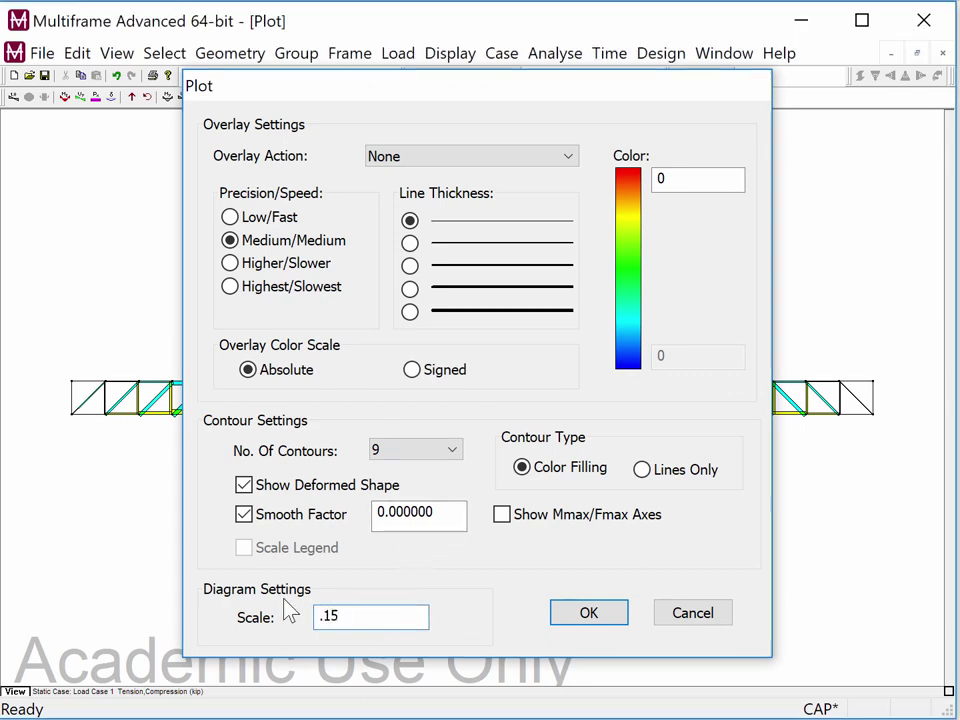
{"action": "key", "text": "Return"}
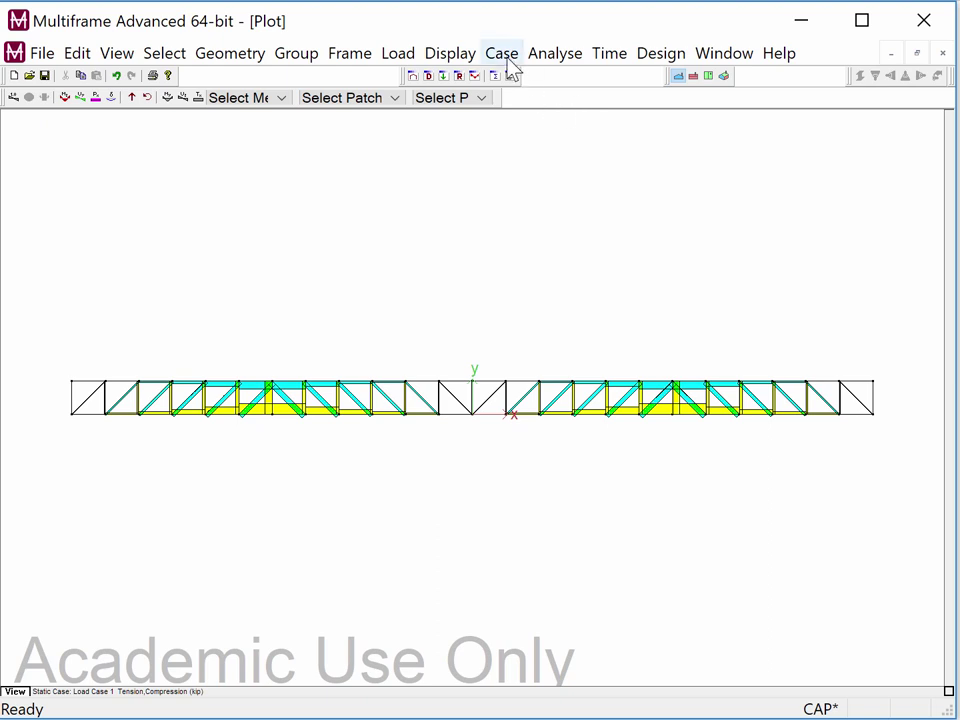
{"action": "left_click", "coordinate": [467, 56]}
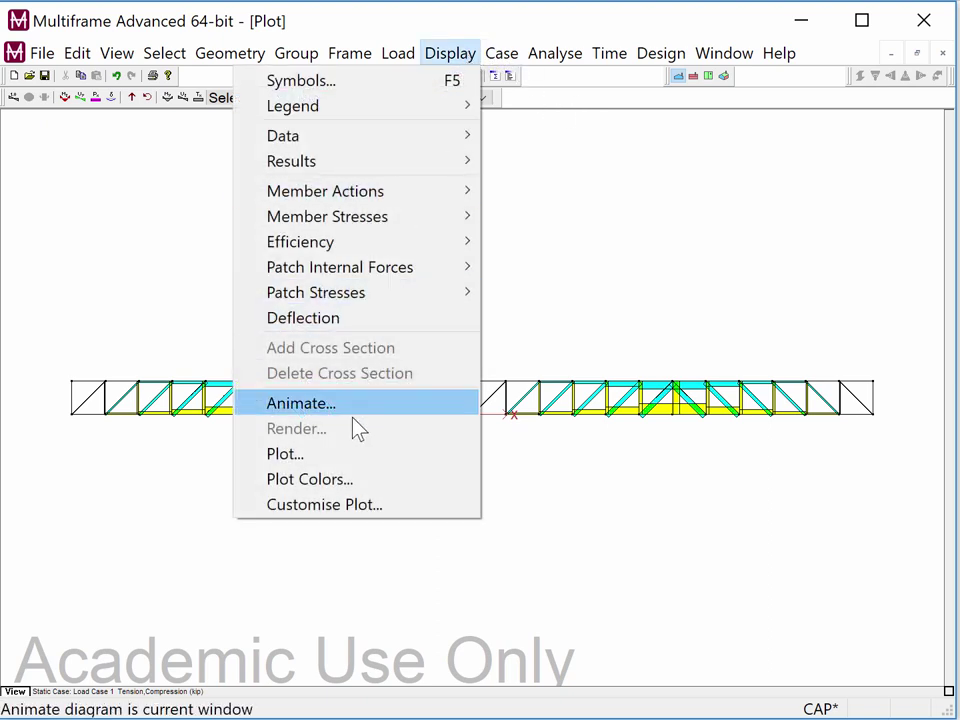
{"action": "mouse_move", "coordinate": [355, 197]}
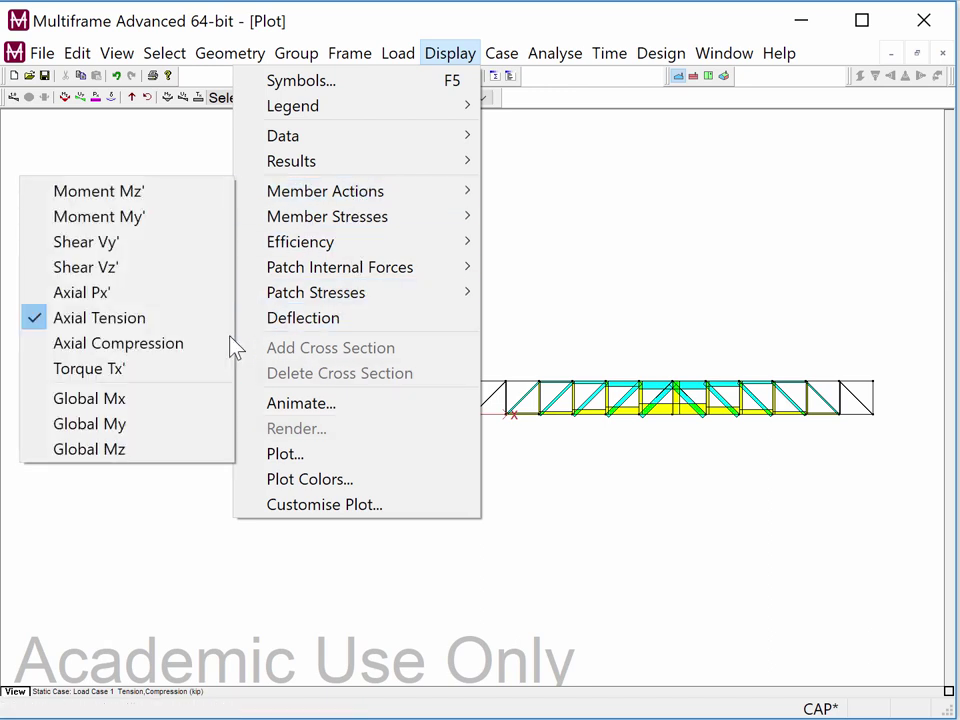
{"action": "left_click", "coordinate": [184, 345]}
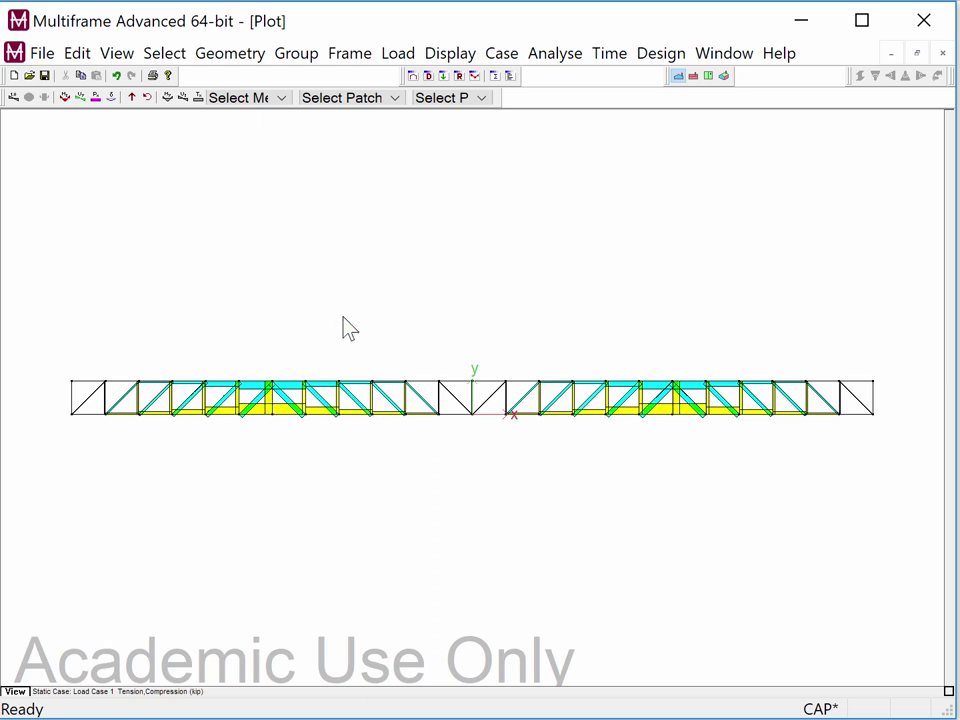
Set the member orientation angle of all top and bottom chord members to 180 in the frame model.
{"action": "left_click", "coordinate": [412, 77]}
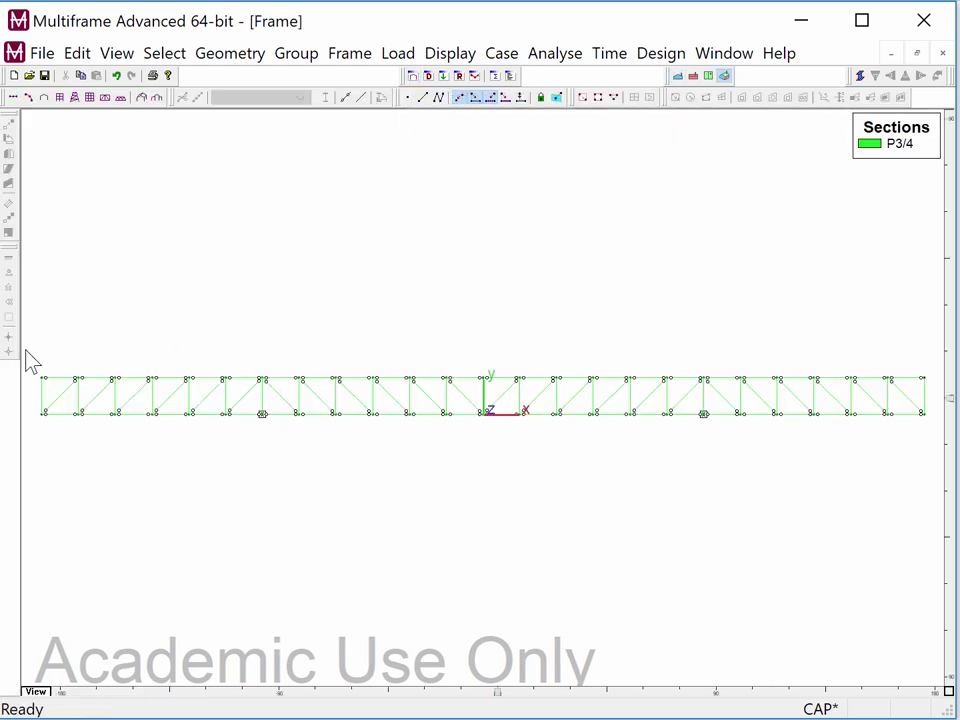
{"action": "left_click_drag", "start_coordinate": [28, 358], "coordinate": [943, 399]}
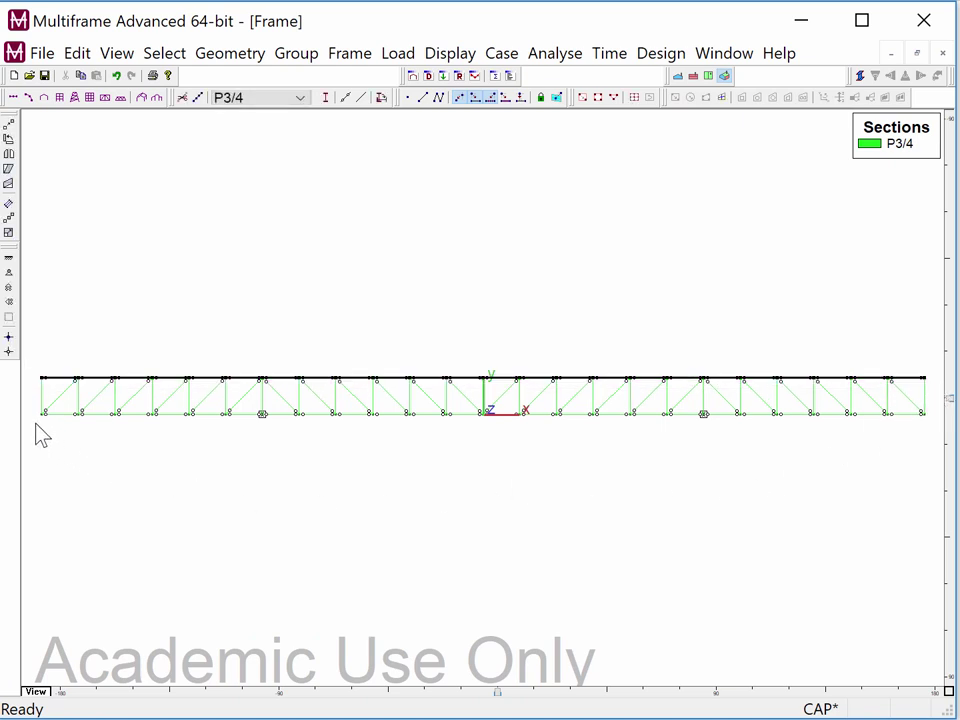
{"action": "left_click_drag", "start_coordinate": [36, 421], "coordinate": [957, 418]}
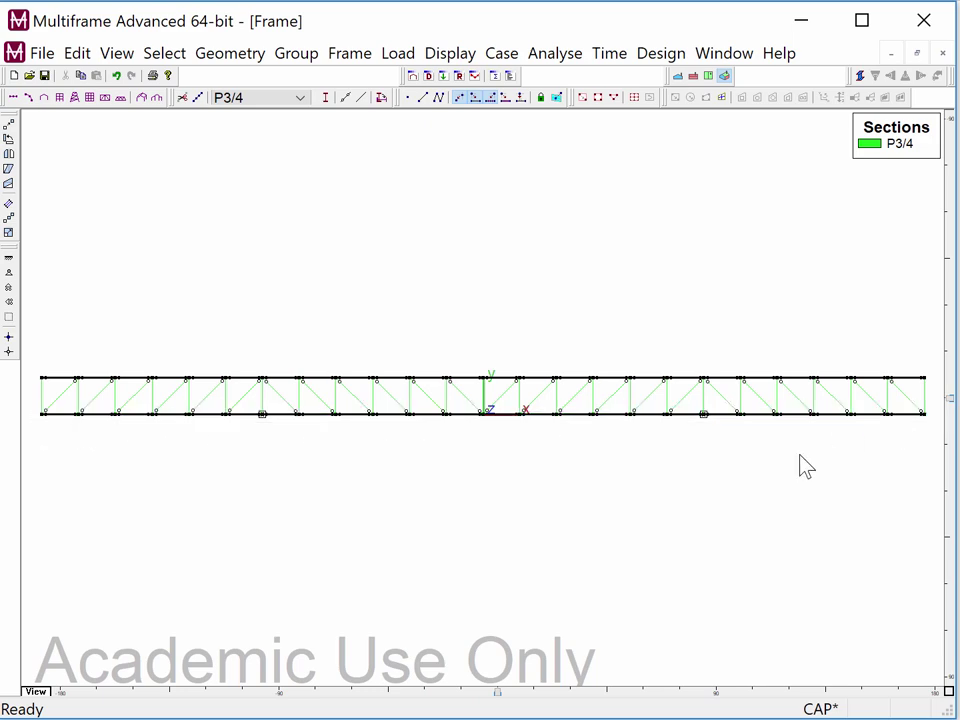
{"action": "left_click", "coordinate": [340, 58]}
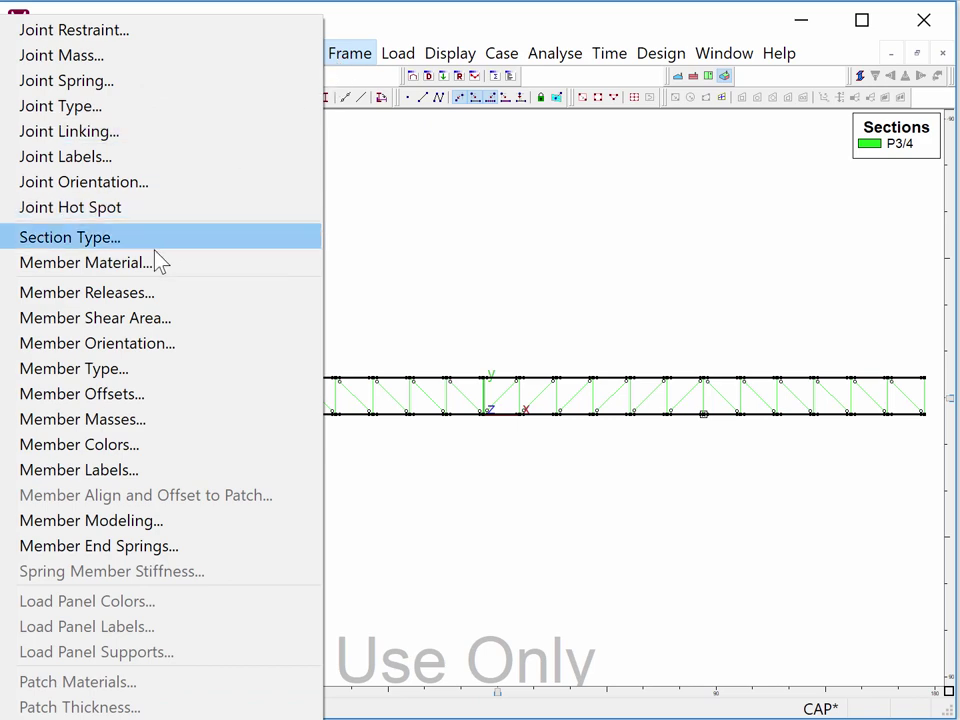
{"action": "left_click", "coordinate": [124, 345]}
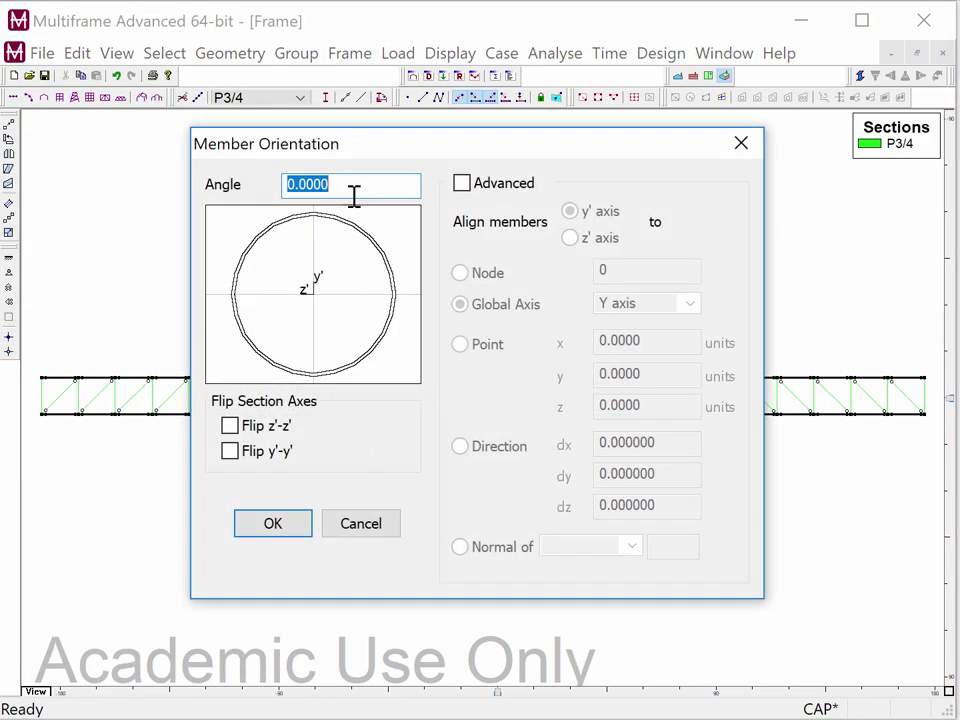
{"action": "type", "text": "180"}
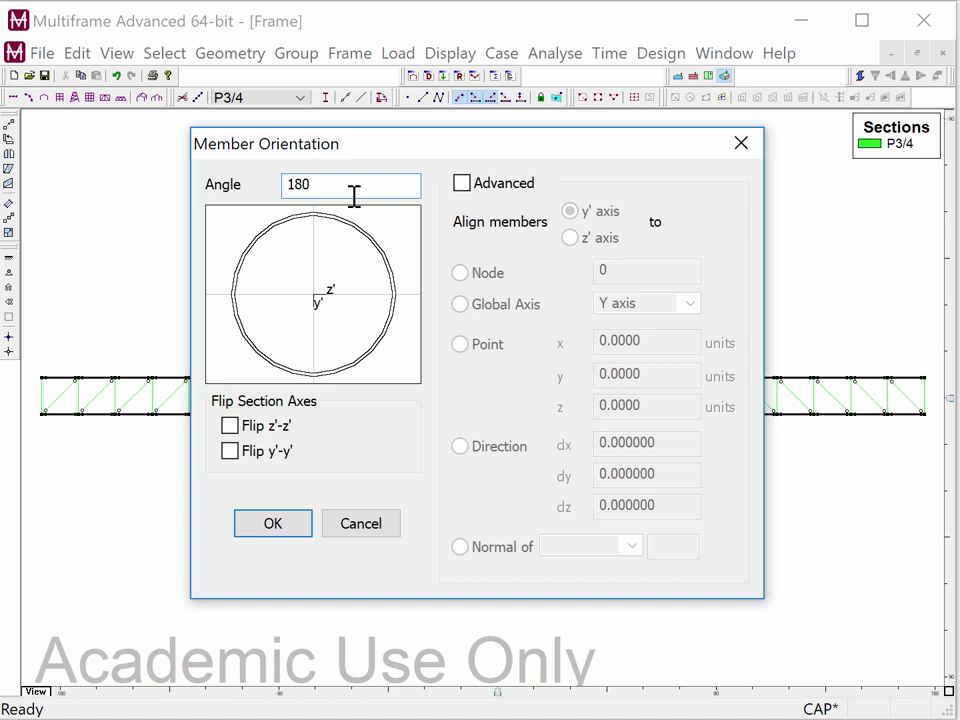
{"action": "left_click", "coordinate": [295, 528]}
Rerun the linear analysis and display the truss's axial tension and compression diagrams in the results plot.
{"action": "left_click", "coordinate": [474, 75]}
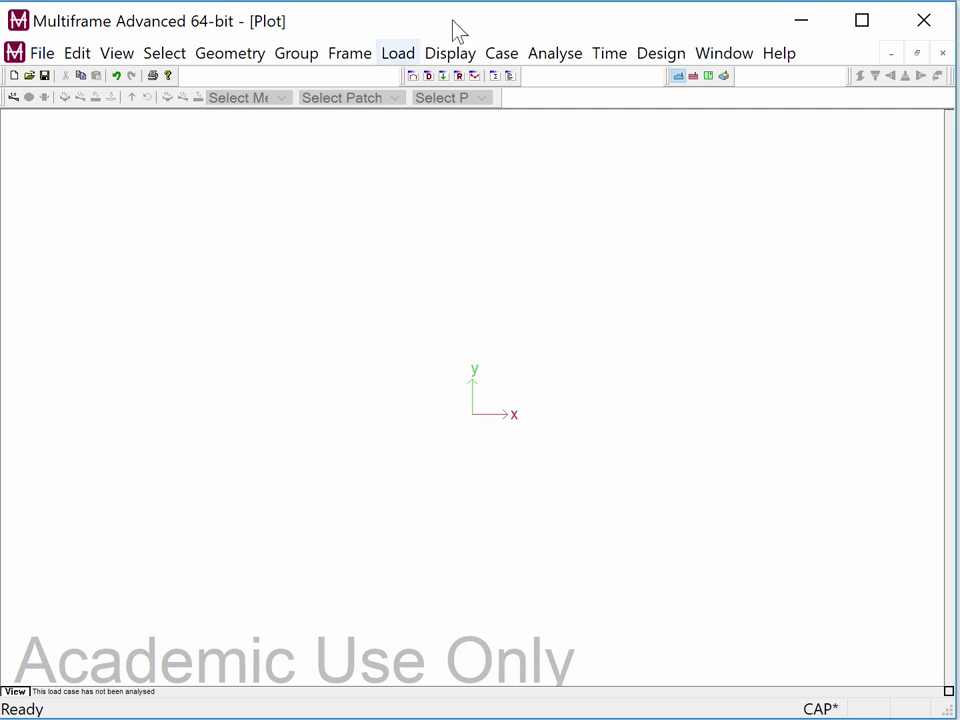
{"action": "left_click", "coordinate": [552, 58]}
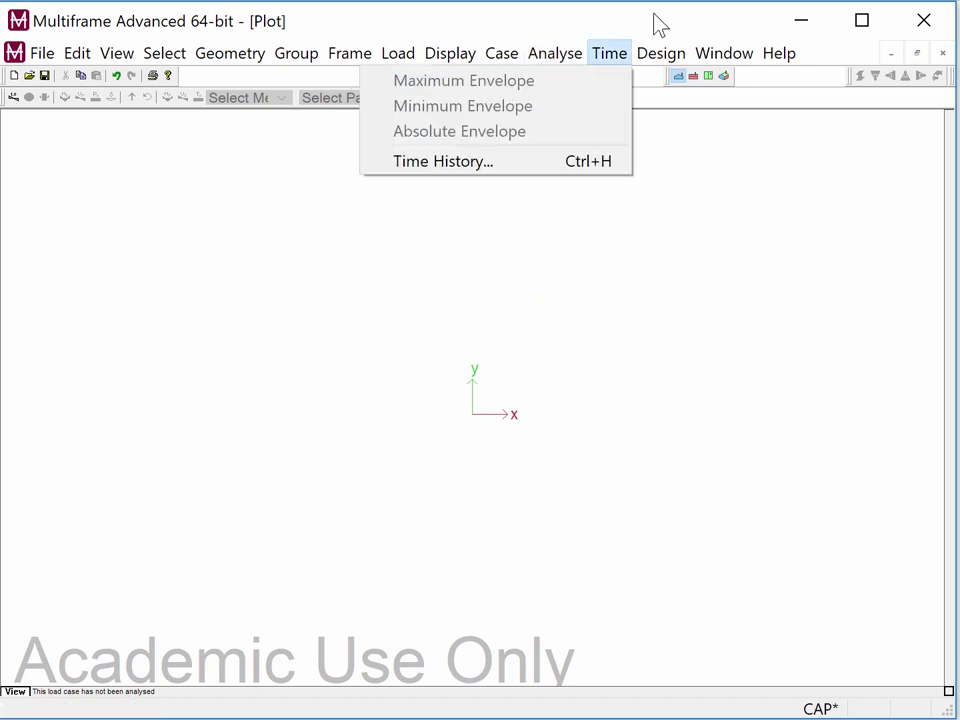
{"action": "left_click", "coordinate": [655, 30]}
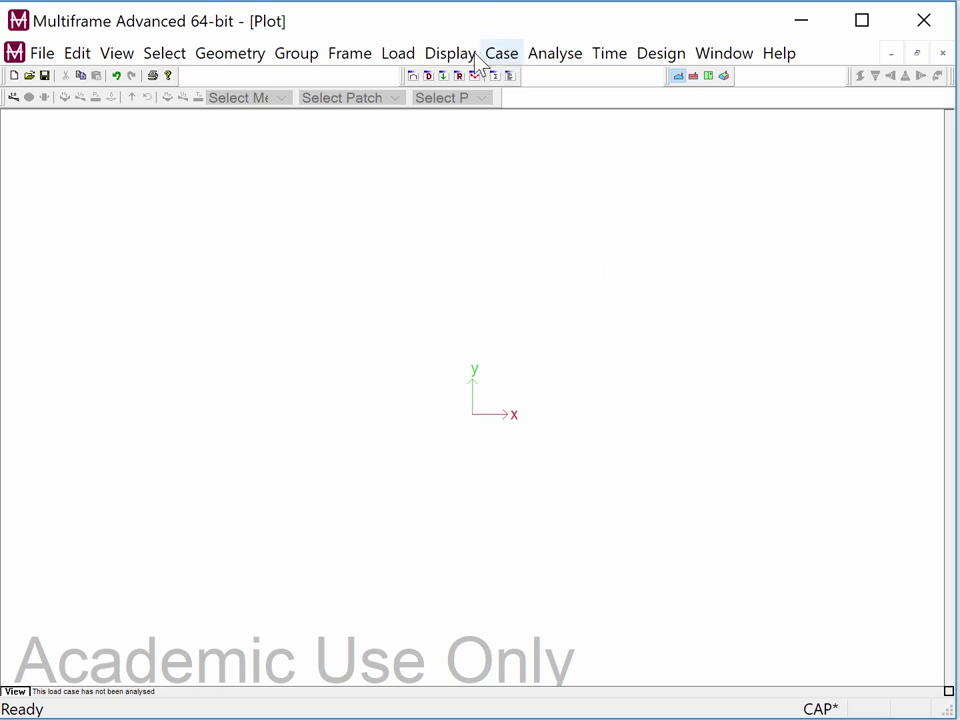
{"action": "left_click", "coordinate": [567, 62]}
{"action": "left_click", "coordinate": [530, 80]}
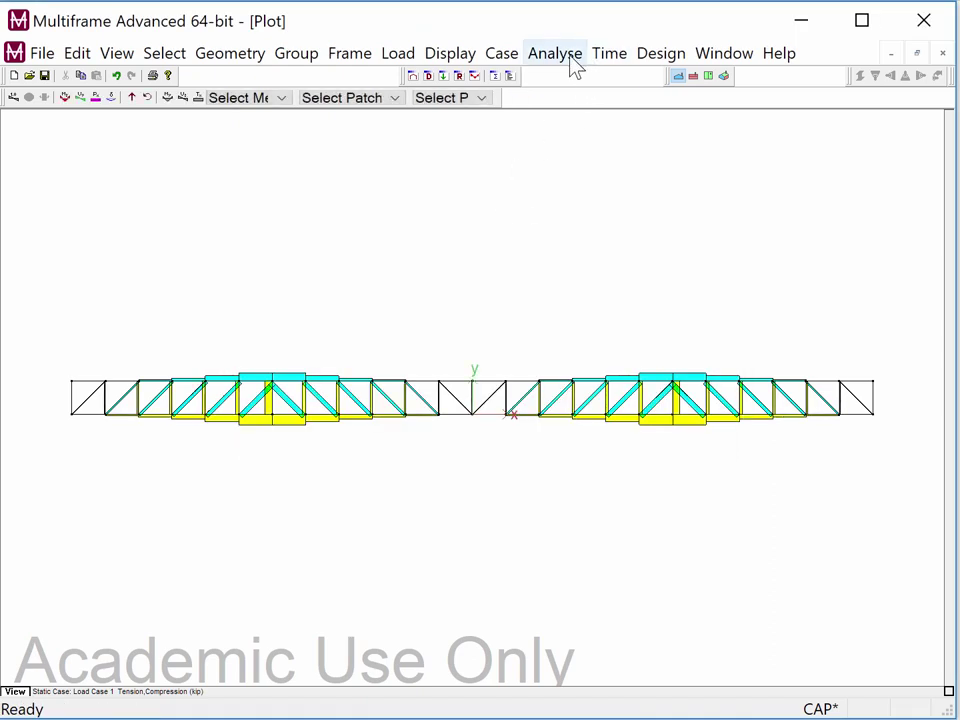
{"action": "left_click", "coordinate": [571, 60]}
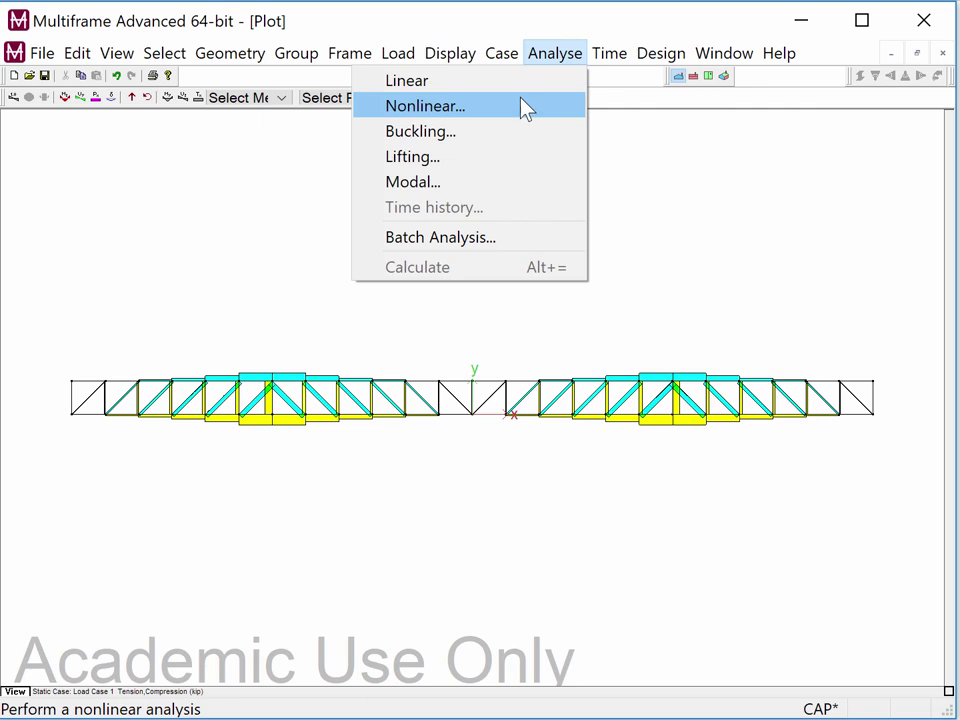
{"action": "left_click", "coordinate": [557, 57]}
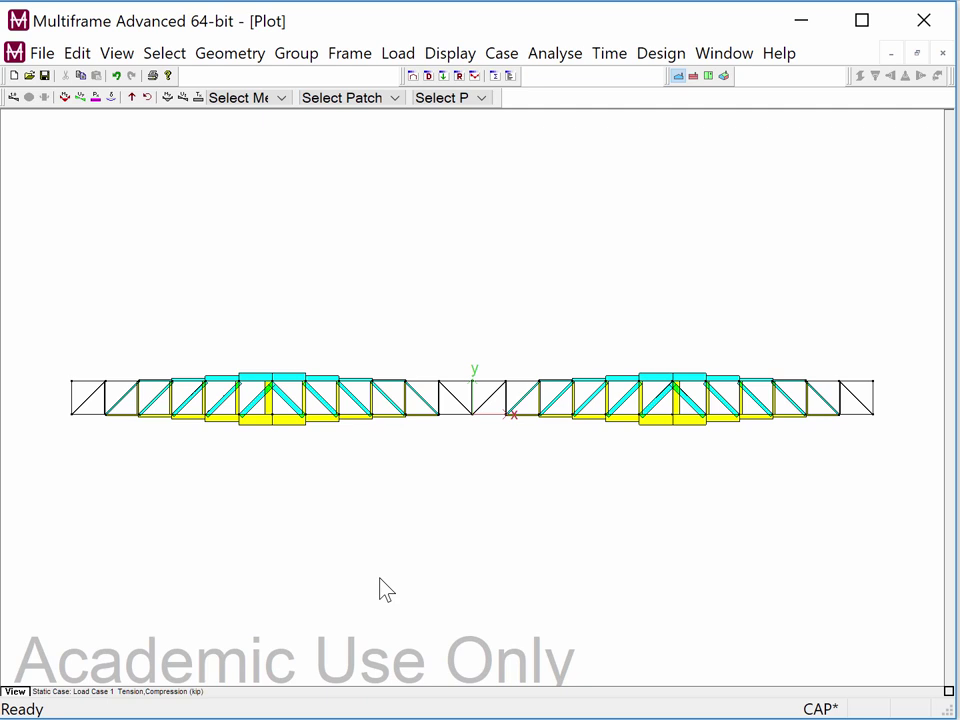
Examine the labelled axial force values on the members in the left half of the truss plot.
{"action": "left_click", "coordinate": [14, 97]}
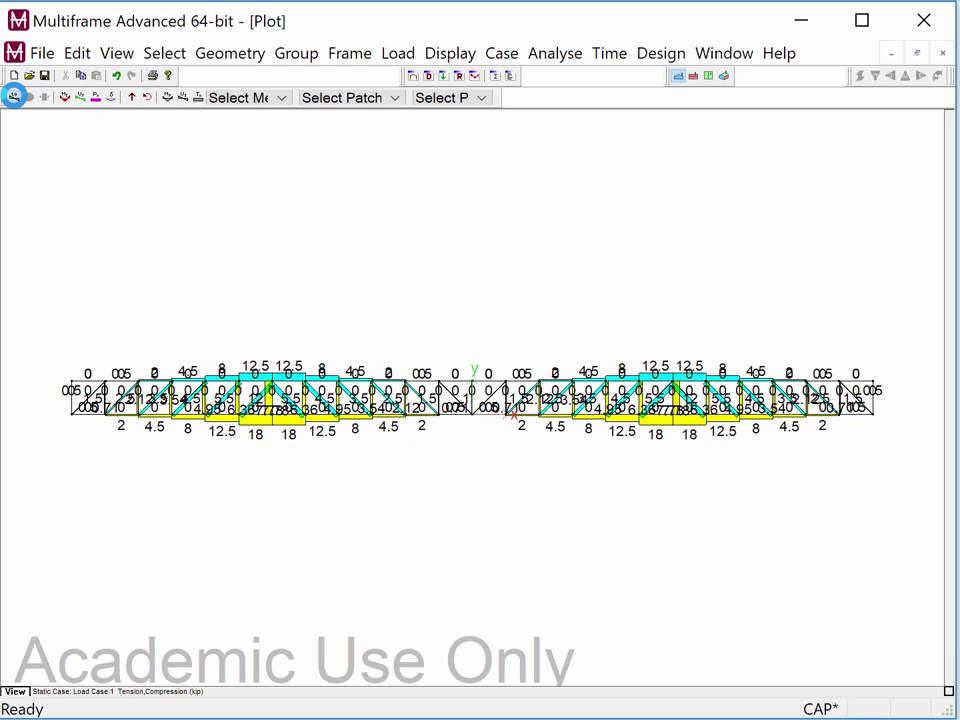
{"action": "left_click", "coordinate": [14, 96]}
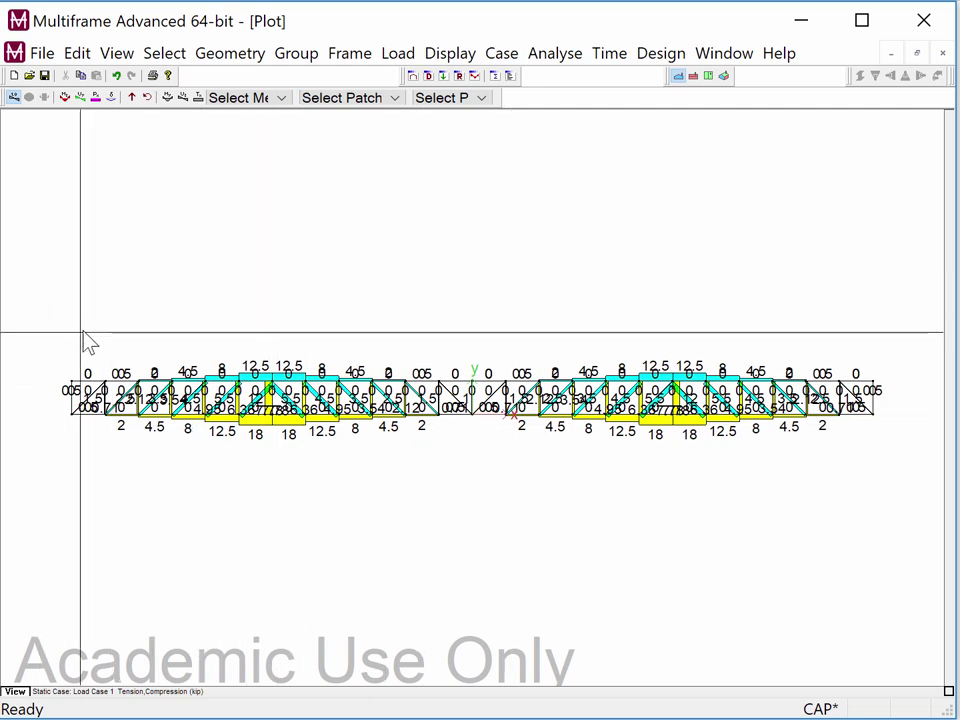
{"action": "left_click_drag", "start_coordinate": [87, 332], "coordinate": [473, 488]}
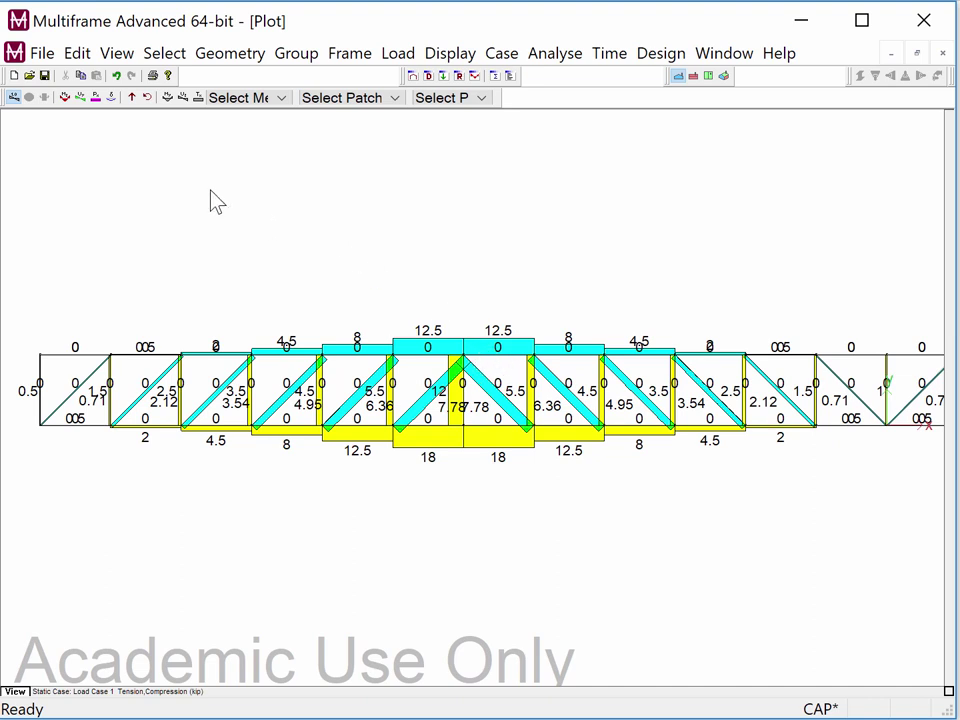
{"action": "left_click", "coordinate": [13, 97]}
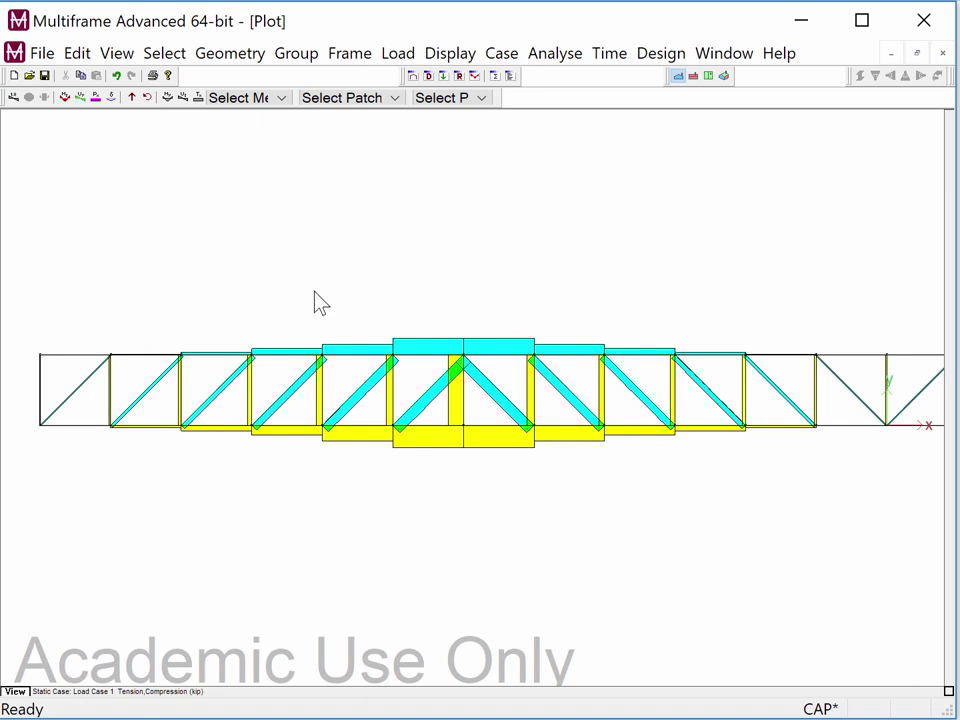
{"action": "key", "text": "ctrl+shift+f"}
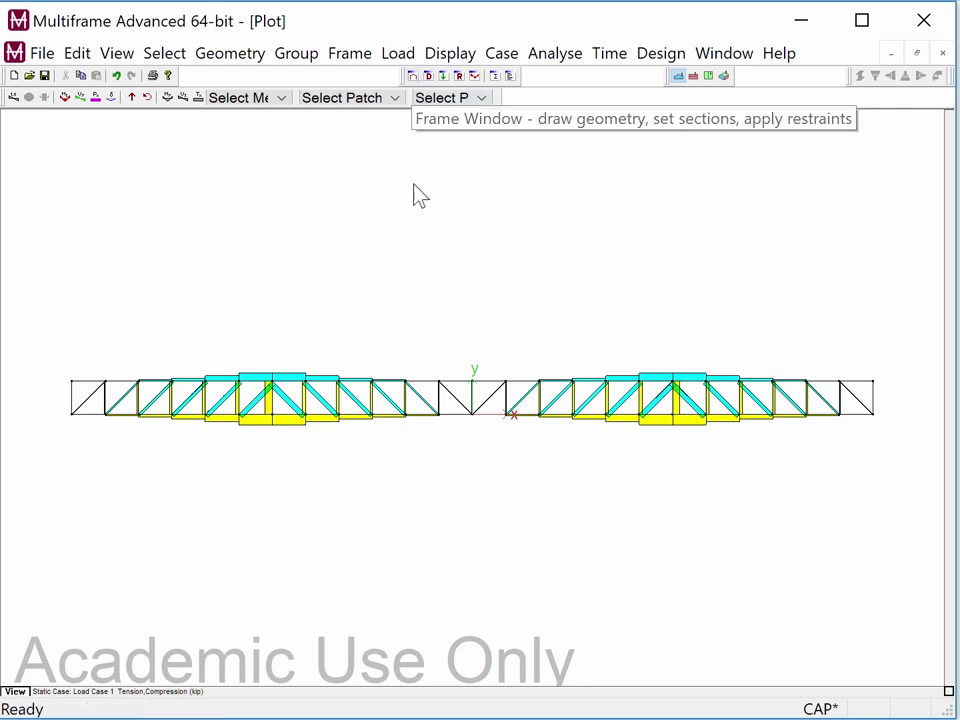
Return to the frame model and duplicate the entire truss once with x spacing 0 ft and y spacing 6 ft.
{"action": "left_click", "coordinate": [412, 75]}
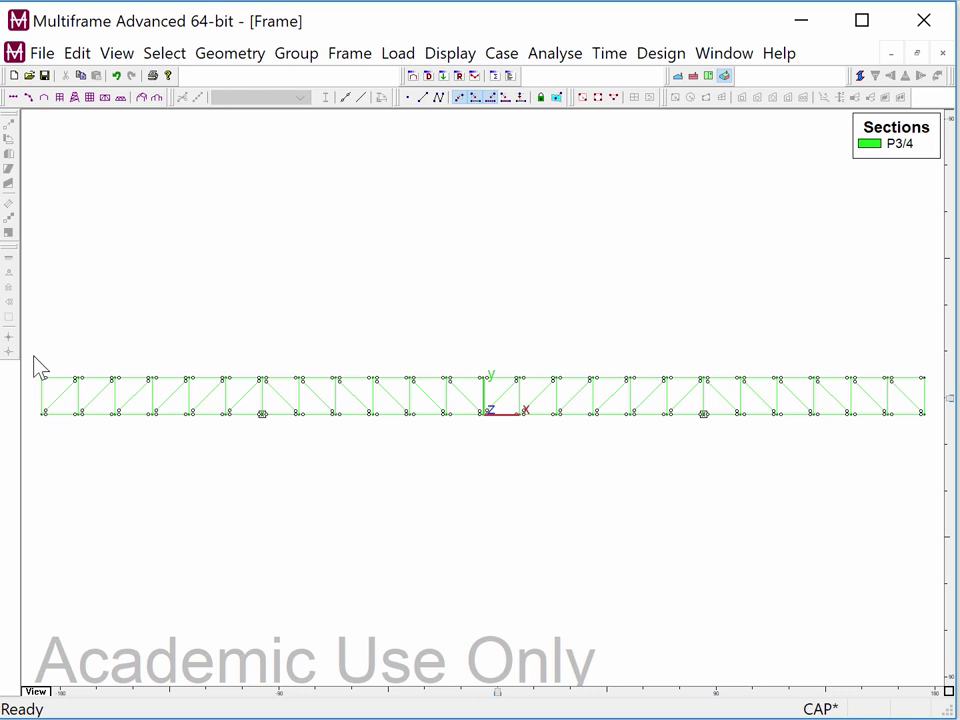
{"action": "left_click_drag", "start_coordinate": [45, 365], "coordinate": [933, 440]}
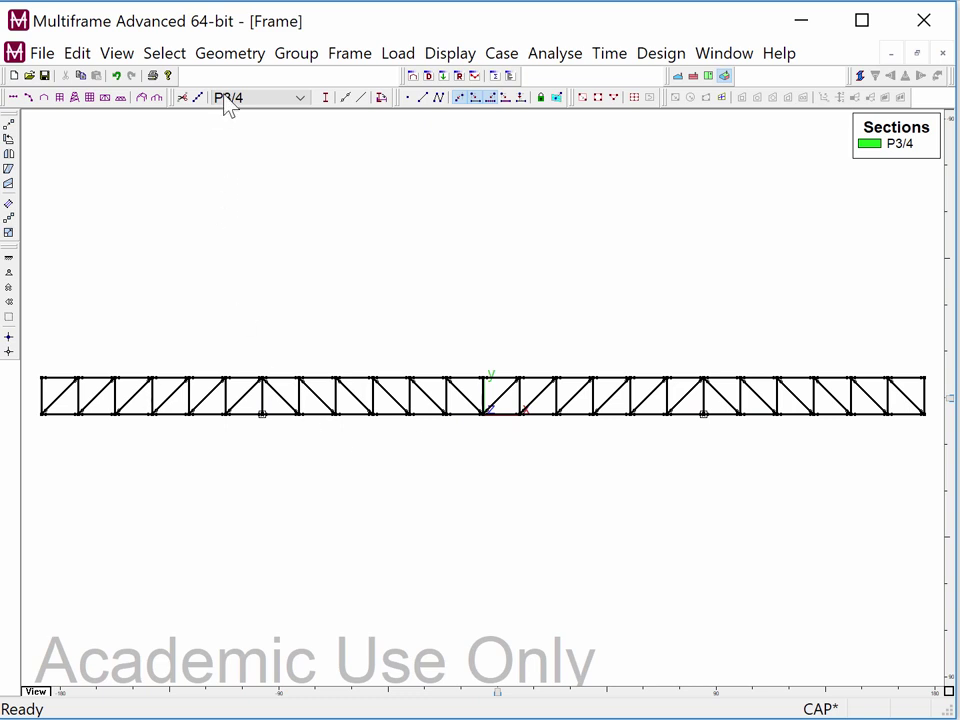
{"action": "left_click", "coordinate": [242, 60]}
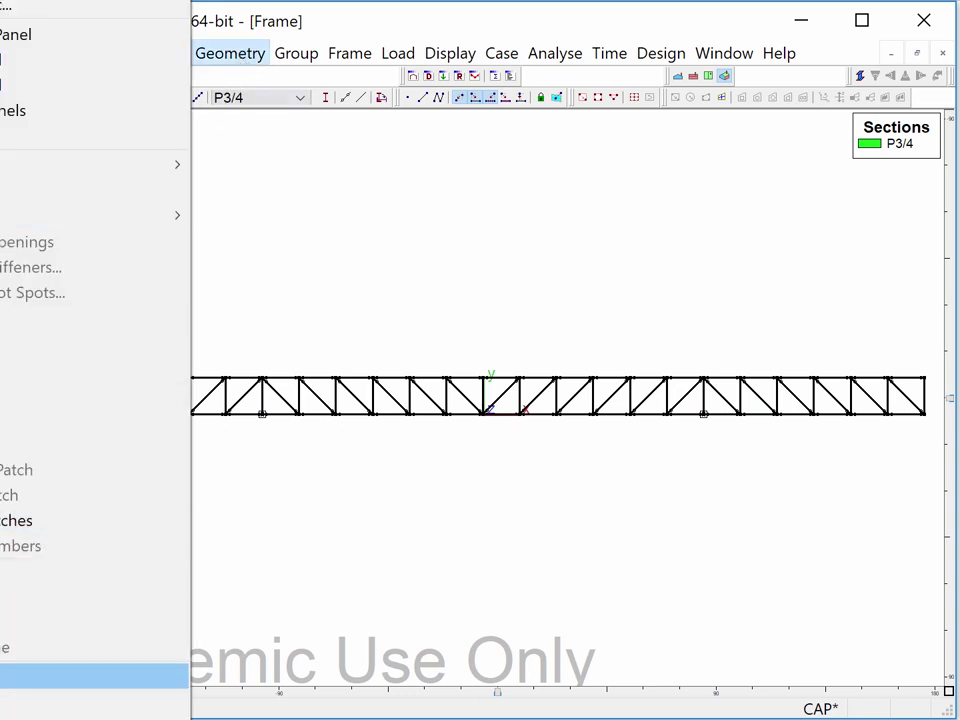
{"action": "left_click", "coordinate": [95, 676]}
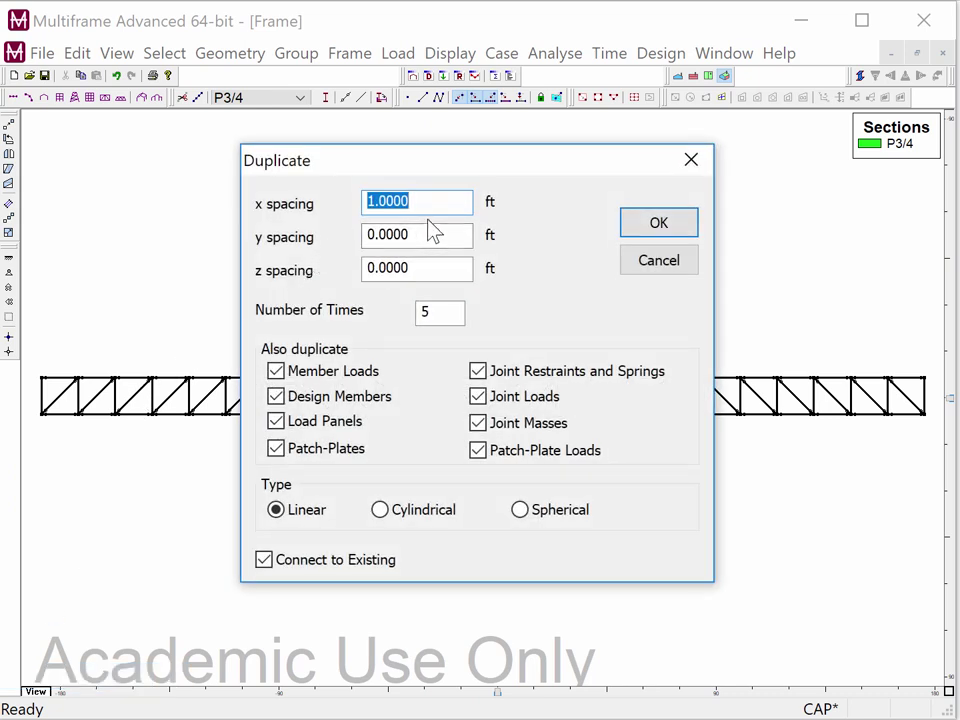
{"action": "type", "text": "0"}
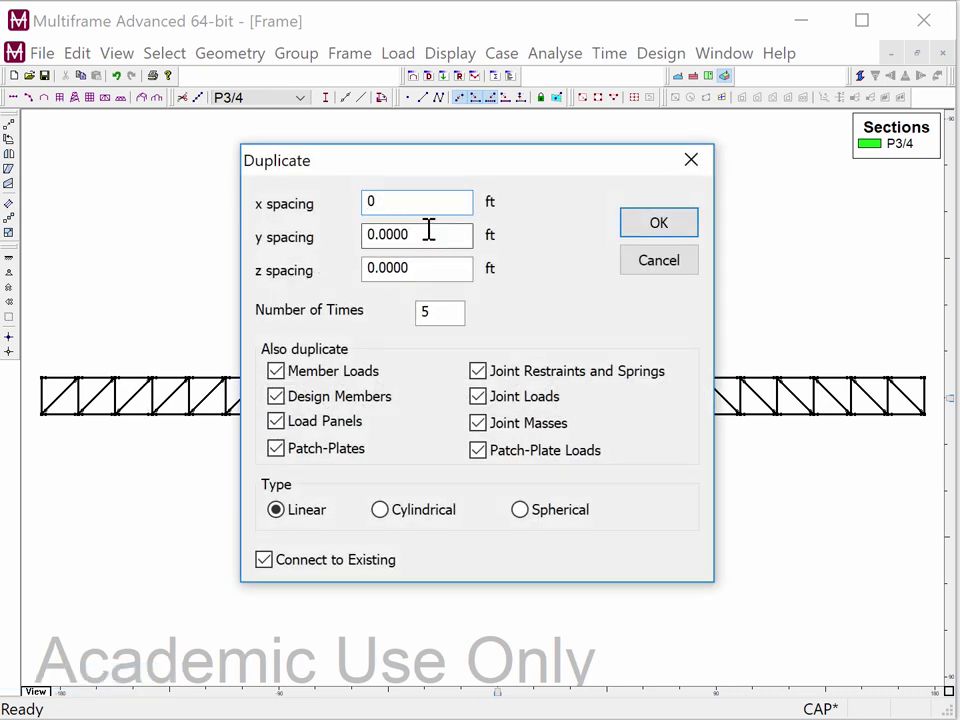
{"action": "left_click_drag", "start_coordinate": [428, 229], "coordinate": [342, 232]}
{"action": "type", "text": "6"}
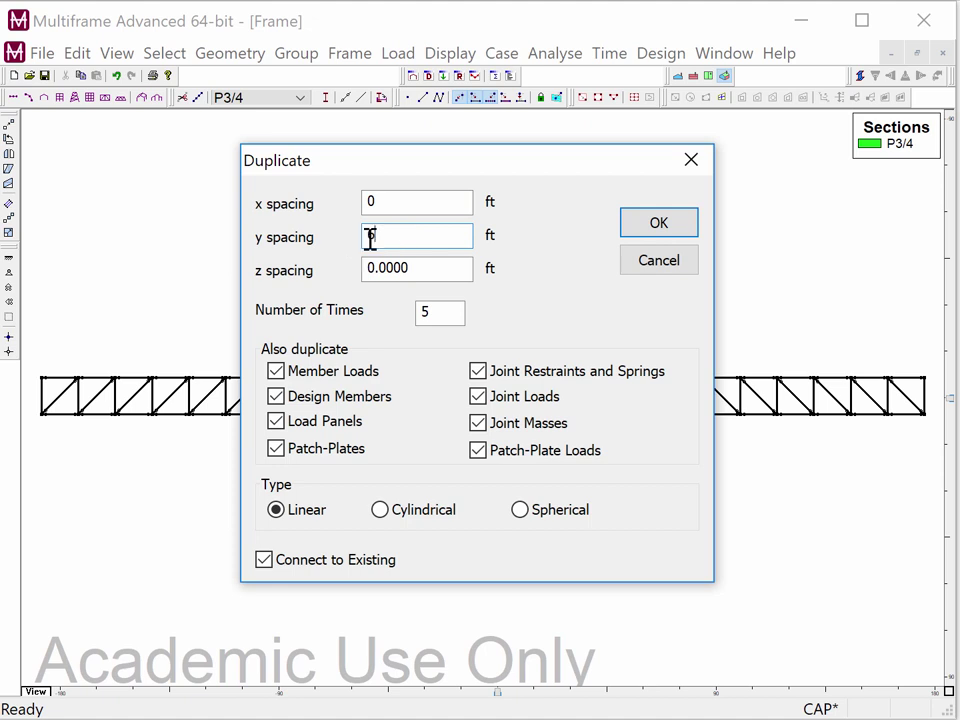
{"action": "left_click_drag", "start_coordinate": [452, 315], "coordinate": [405, 315]}
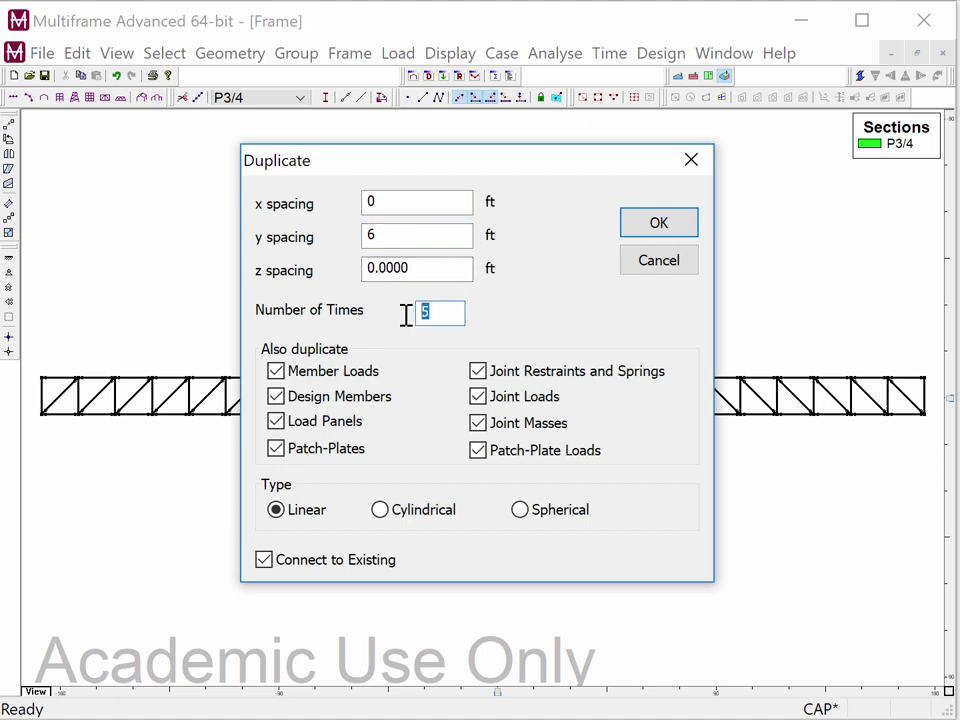
{"action": "type", "text": "1"}
{"action": "left_click", "coordinate": [668, 232]}
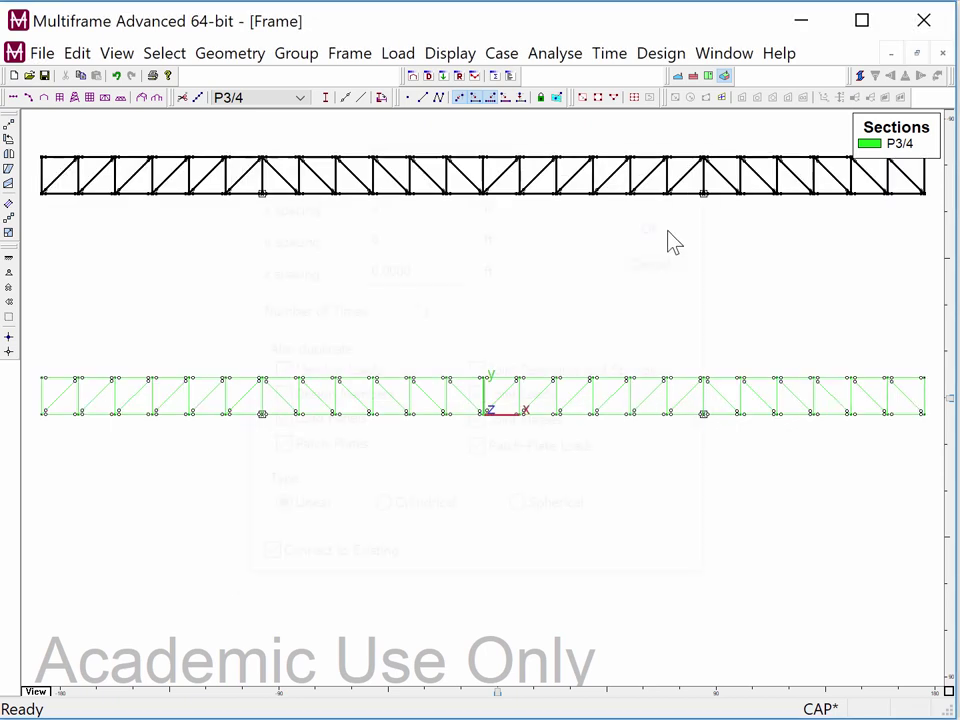
{"action": "left_click", "coordinate": [596, 300]}
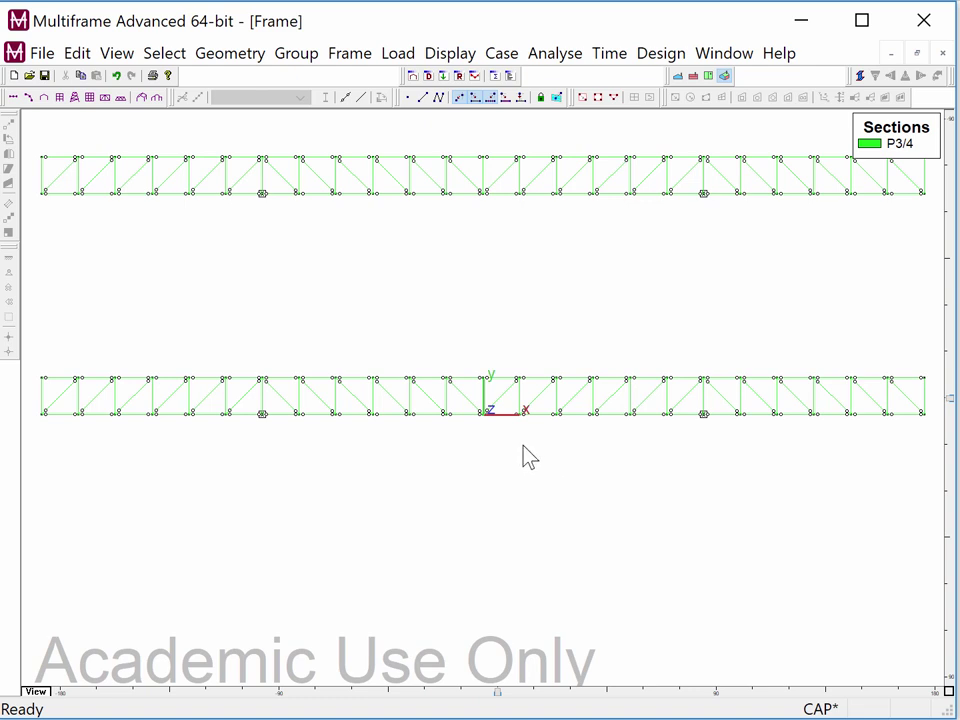
In the lower truss, delete the centre vertical plus the chord members and diagonal of the panel immediately right of it.
{"action": "scroll", "coordinate": [529, 457], "scroll_direction": "down", "scroll_amount": 1}
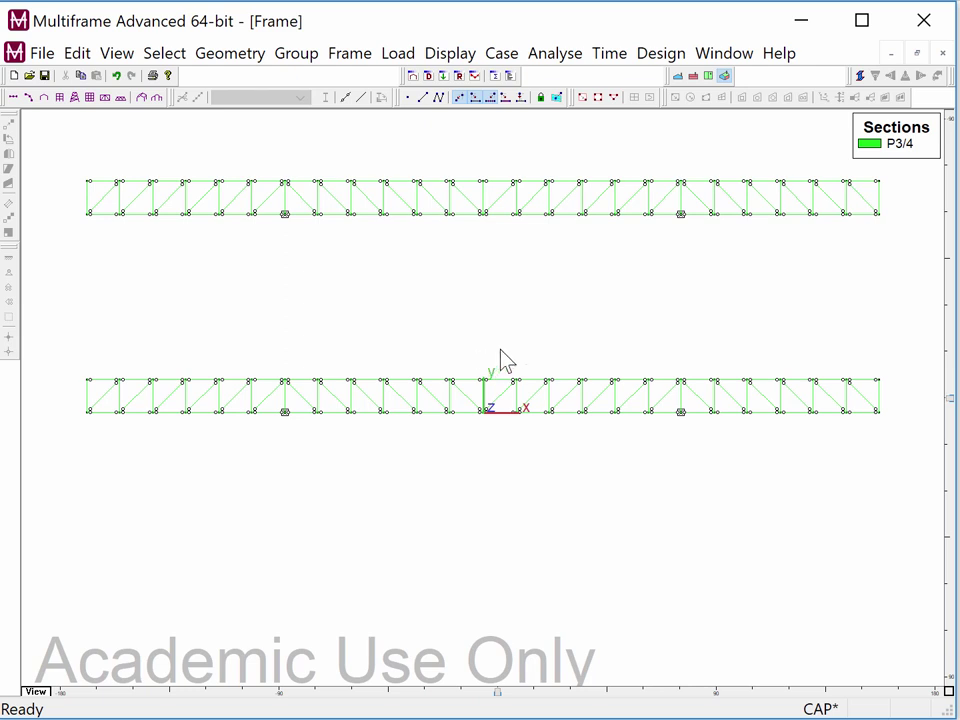
{"action": "mouse_move", "coordinate": [483, 354]}
{"action": "left_mouse_down"}
{"action": "mouse_move", "coordinate": [502, 436]}
{"action": "mouse_move", "coordinate": [477, 366]}
{"action": "left_mouse_up"}
{"action": "left_click", "coordinate": [502, 435]}
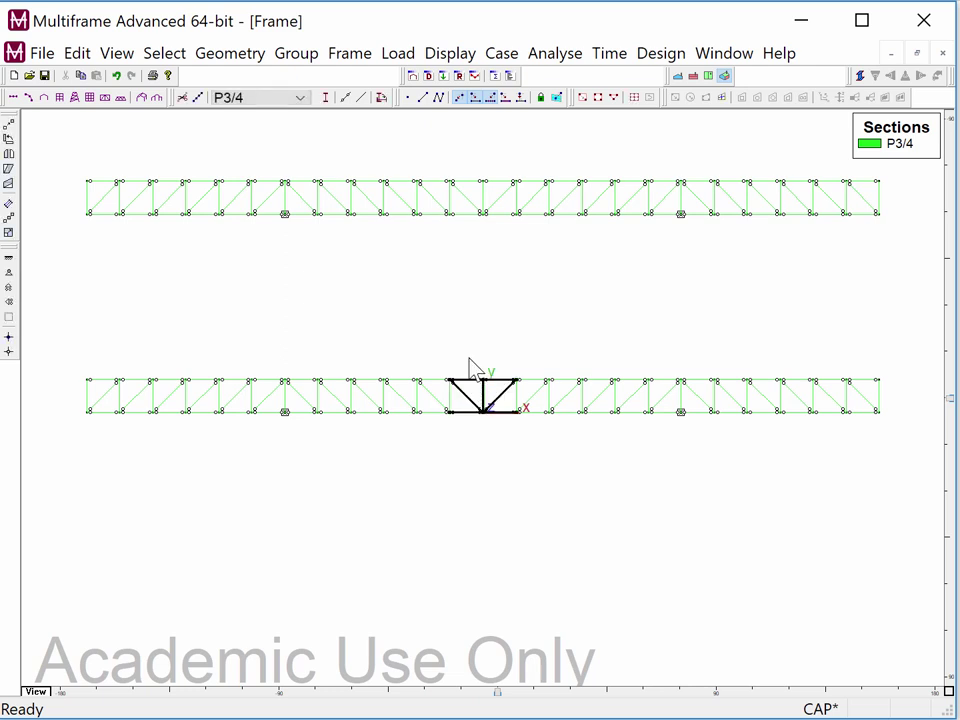
{"action": "left_click_drag", "start_coordinate": [470, 367], "coordinate": [466, 440]}
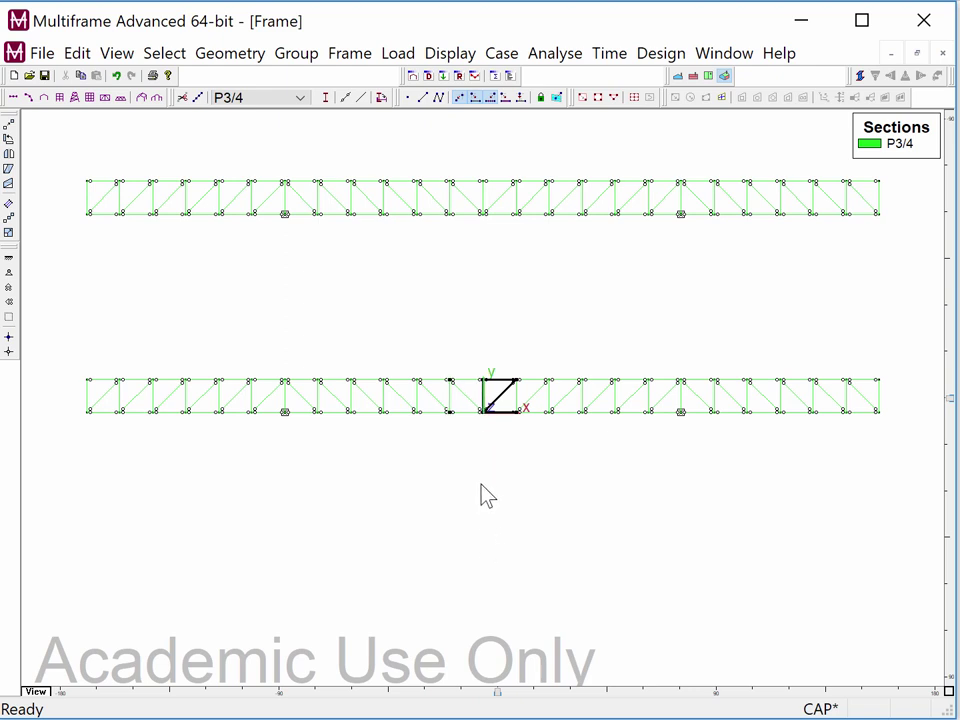
{"action": "key", "text": "Delete"}
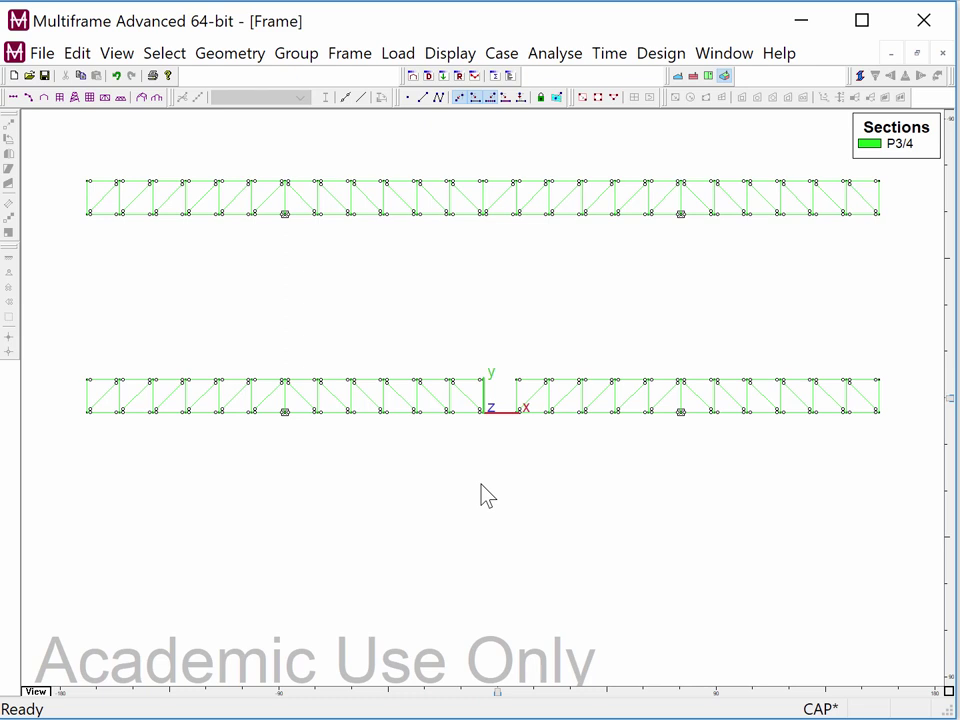
Move the left half of the lower truss by -2.5 ft in x.
{"action": "left_click_drag", "start_coordinate": [72, 337], "coordinate": [500, 546]}
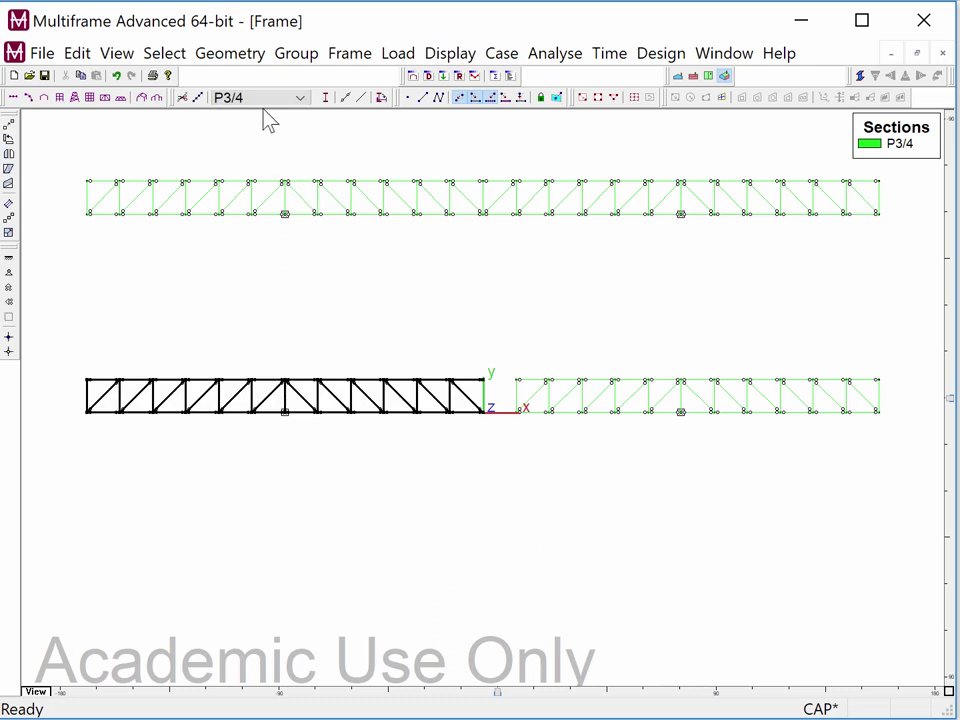
{"action": "left_click", "coordinate": [250, 58]}
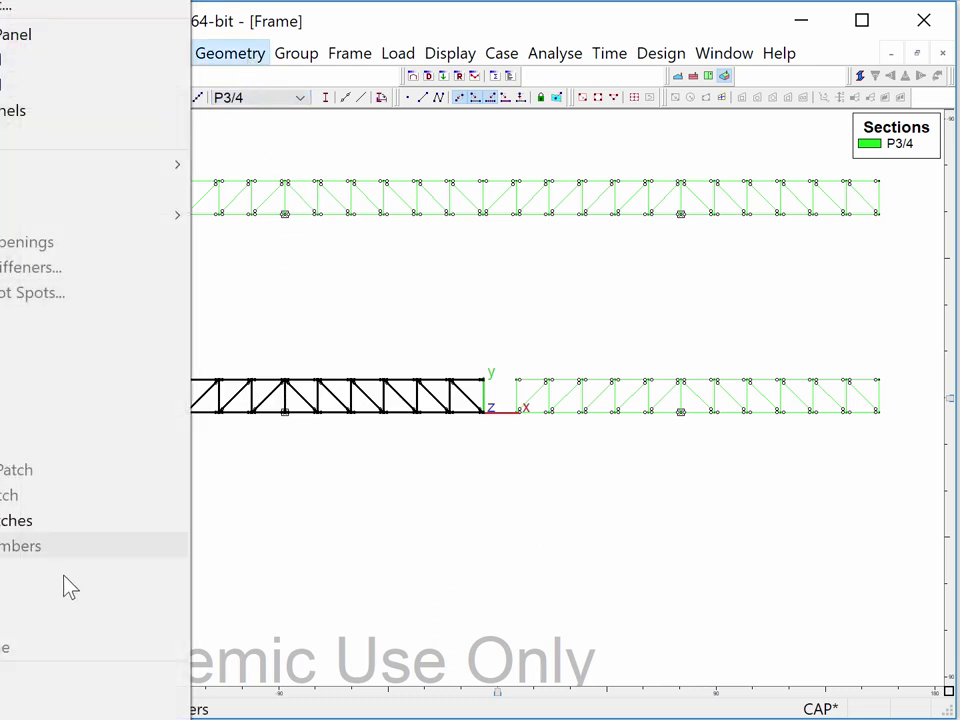
{"action": "left_click", "coordinate": [180, 645]}
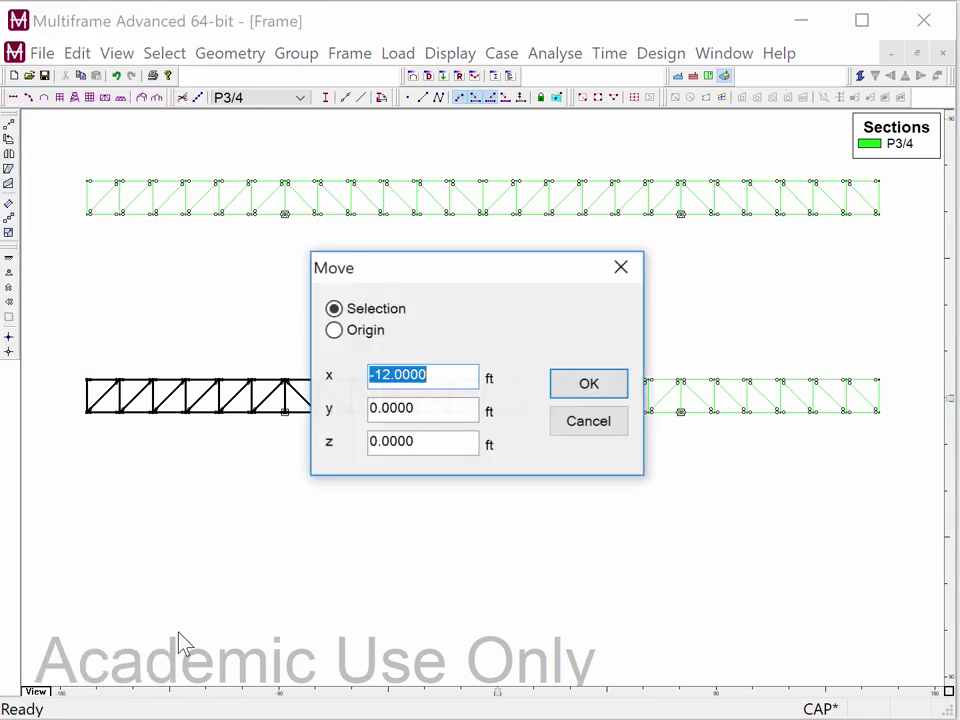
{"action": "left_click", "coordinate": [430, 375]}
{"action": "left_click_drag", "start_coordinate": [430, 375], "coordinate": [375, 372]}
{"action": "type", "text": "2"}
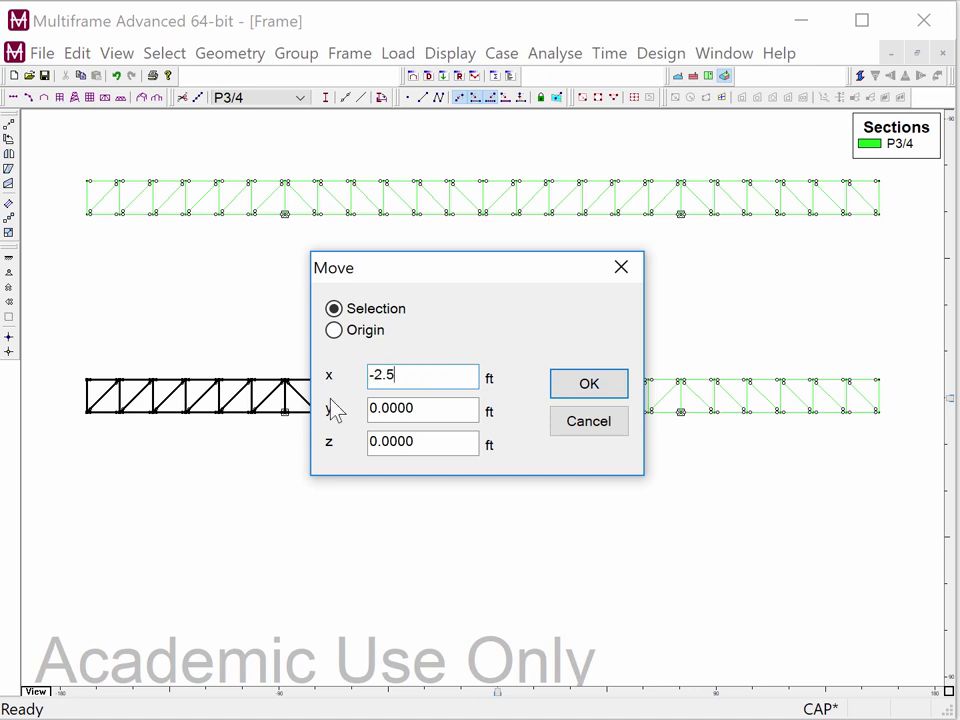
{"action": "type", "text": ".5"}
{"action": "left_click", "coordinate": [575, 392]}
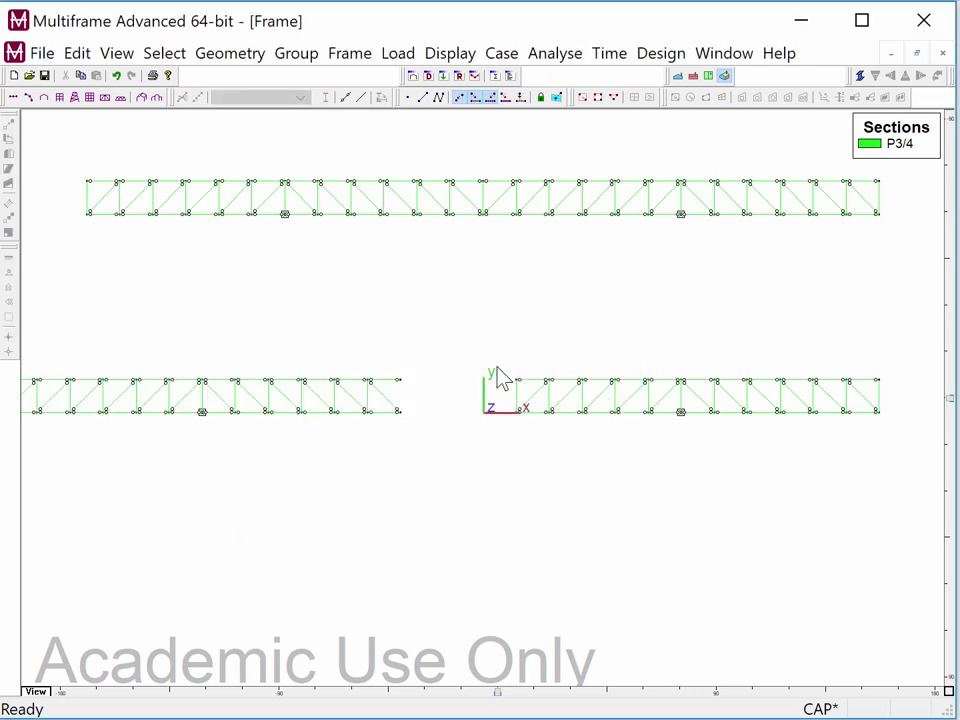
Move the right half of the lower truss by 2.5 ft in x.
{"action": "left_click_drag", "start_coordinate": [500, 352], "coordinate": [896, 514]}
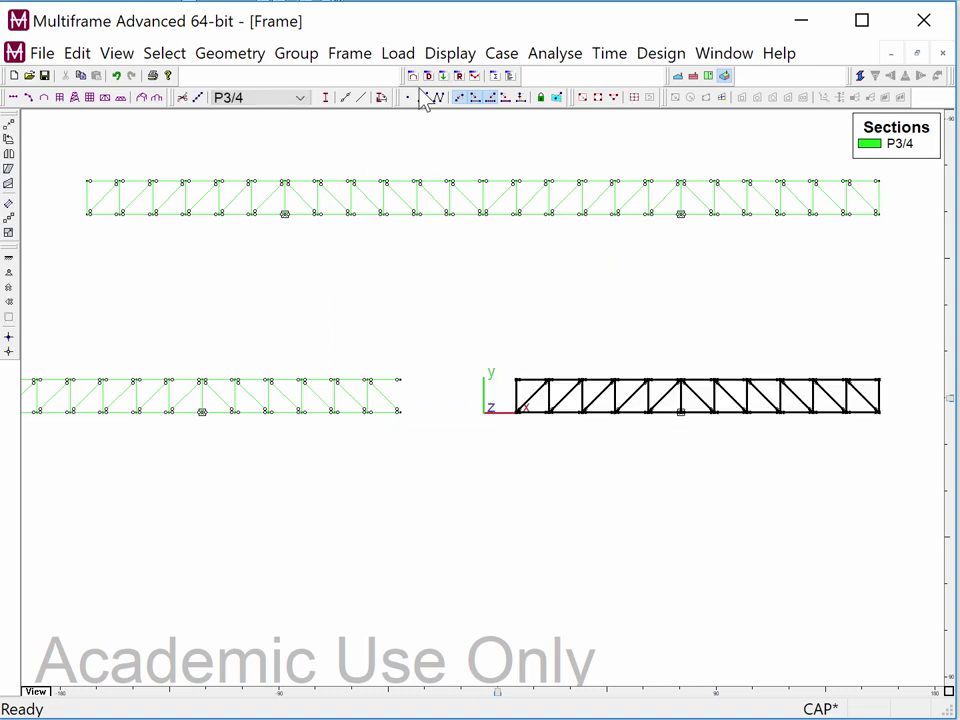
{"action": "left_click", "coordinate": [236, 56]}
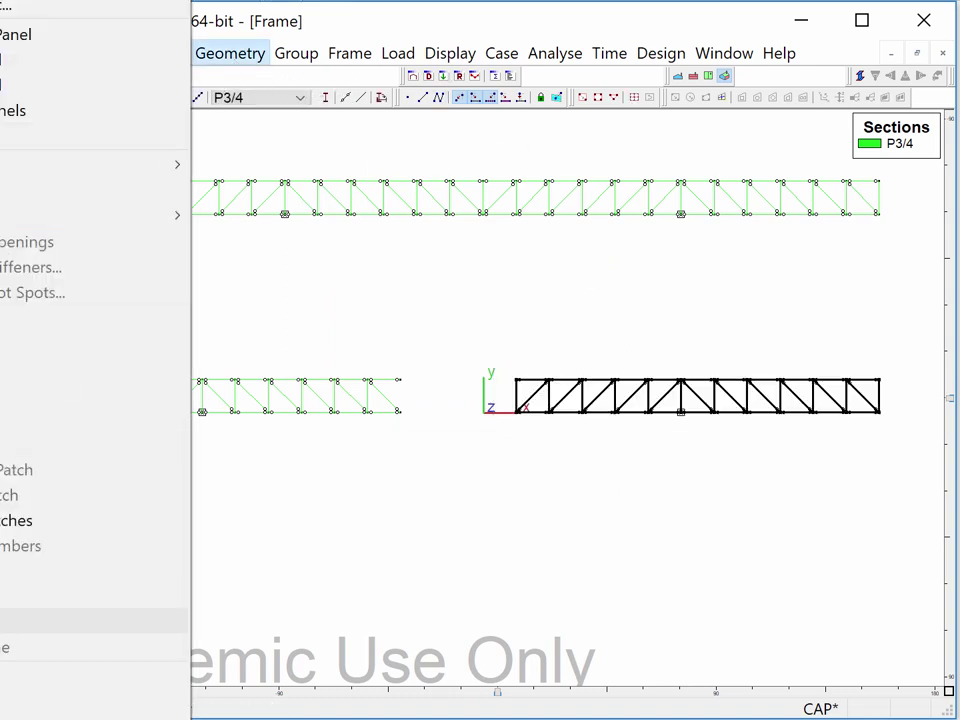
{"action": "left_click", "coordinate": [5, 380]}
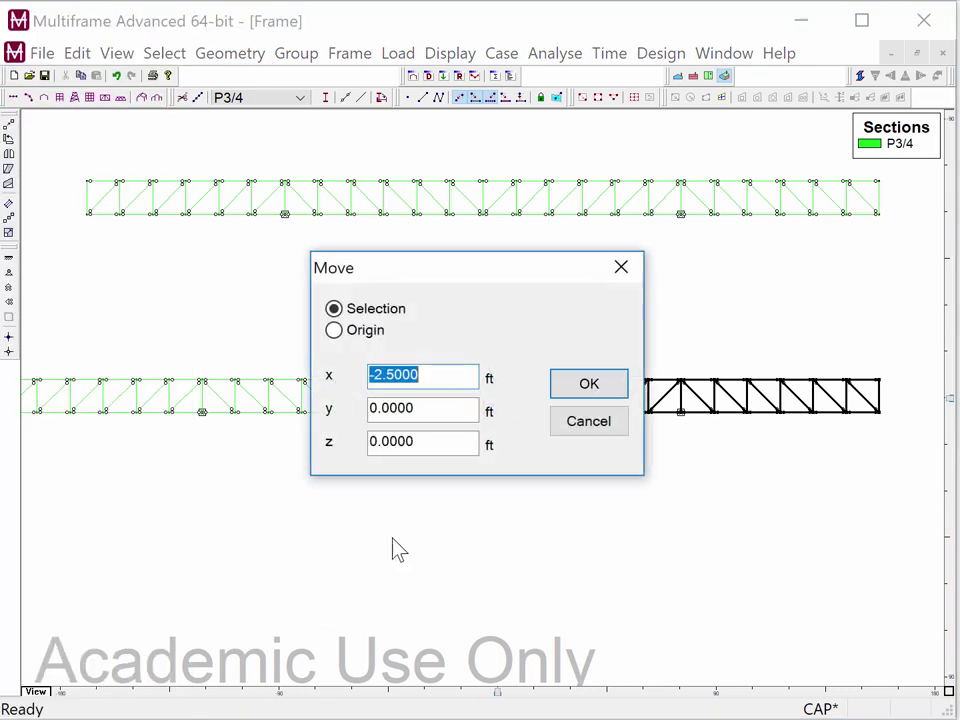
{"action": "left_click", "coordinate": [366, 374]}
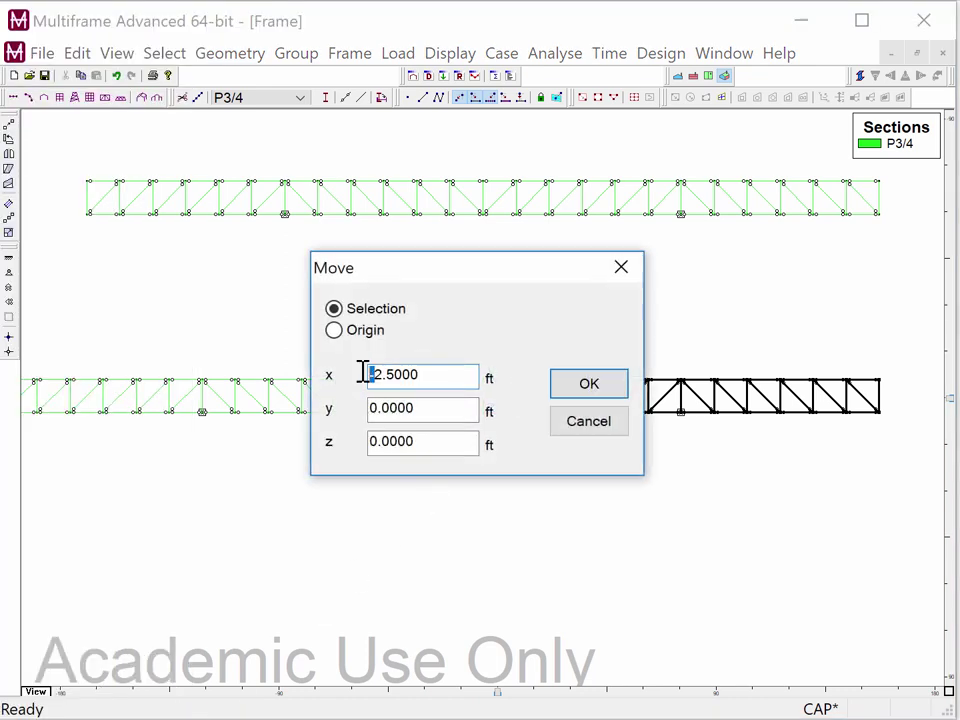
{"action": "left_click_drag", "start_coordinate": [368, 374], "coordinate": [379, 374]}
{"action": "key", "text": "Delete"}
{"action": "left_click", "coordinate": [591, 384]}
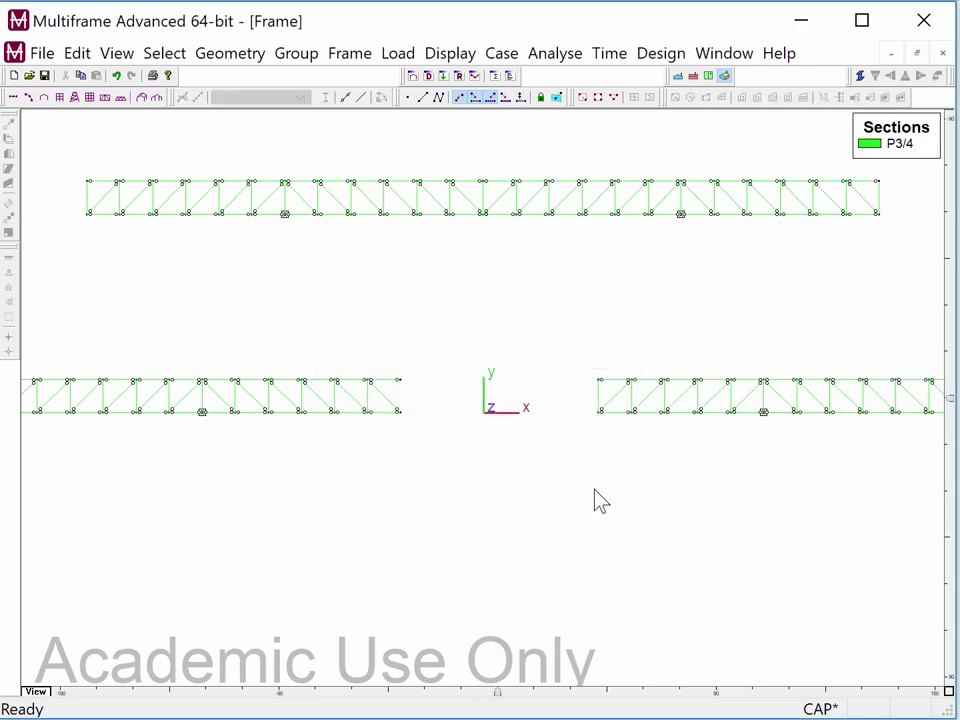
Duplicate the two innermost panels of the lower truss's left half once, with x spacing 2 ft and y spacing 0 ft.
{"action": "left_click_drag", "start_coordinate": [430, 484], "coordinate": [353, 363]}
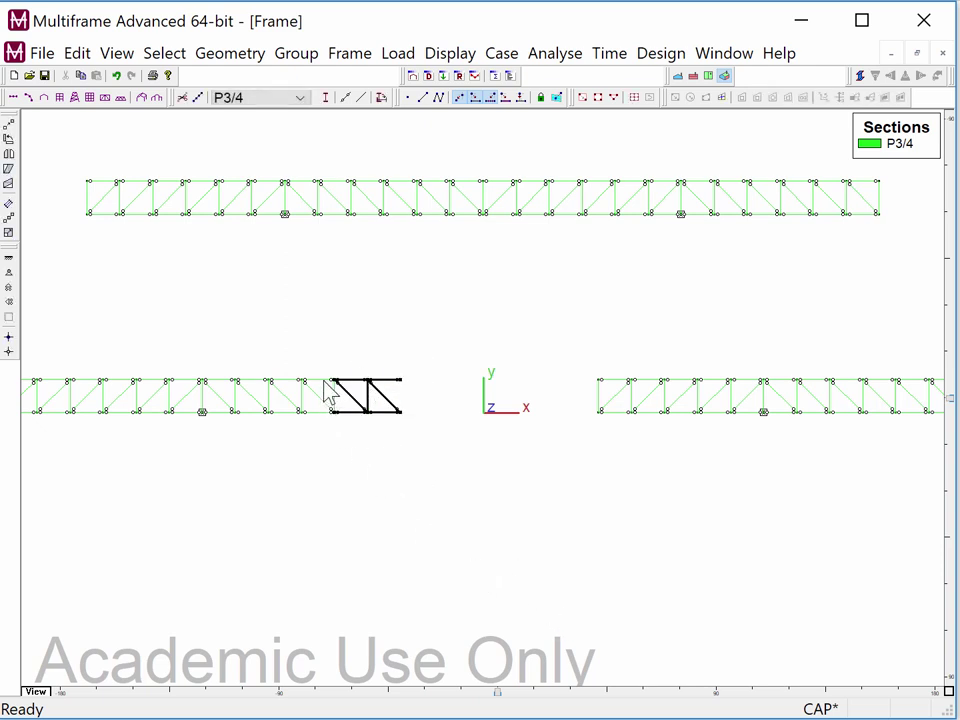
{"action": "left_click_drag", "start_coordinate": [317, 354], "coordinate": [437, 490]}
{"action": "left_click", "coordinate": [240, 68]}
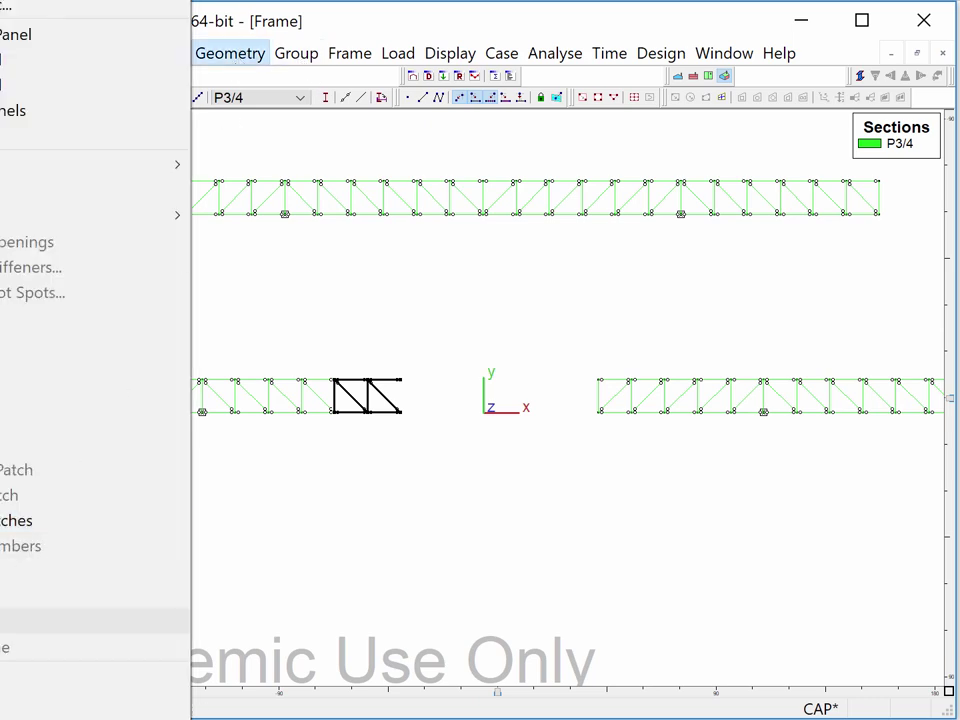
{"action": "left_click", "coordinate": [100, 677]}
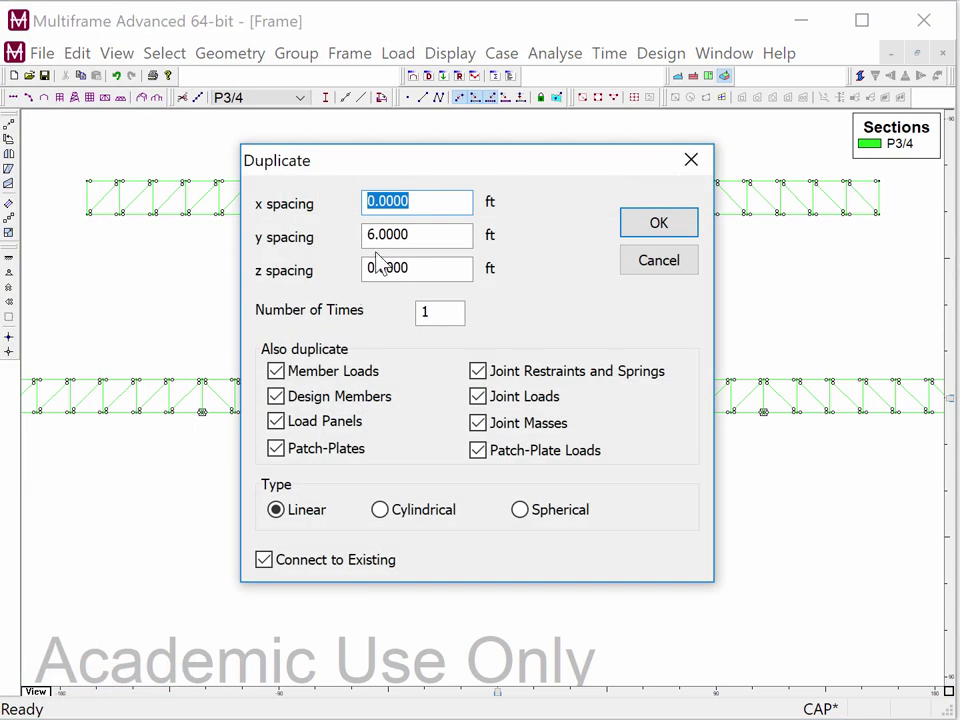
{"action": "type", "text": "2"}
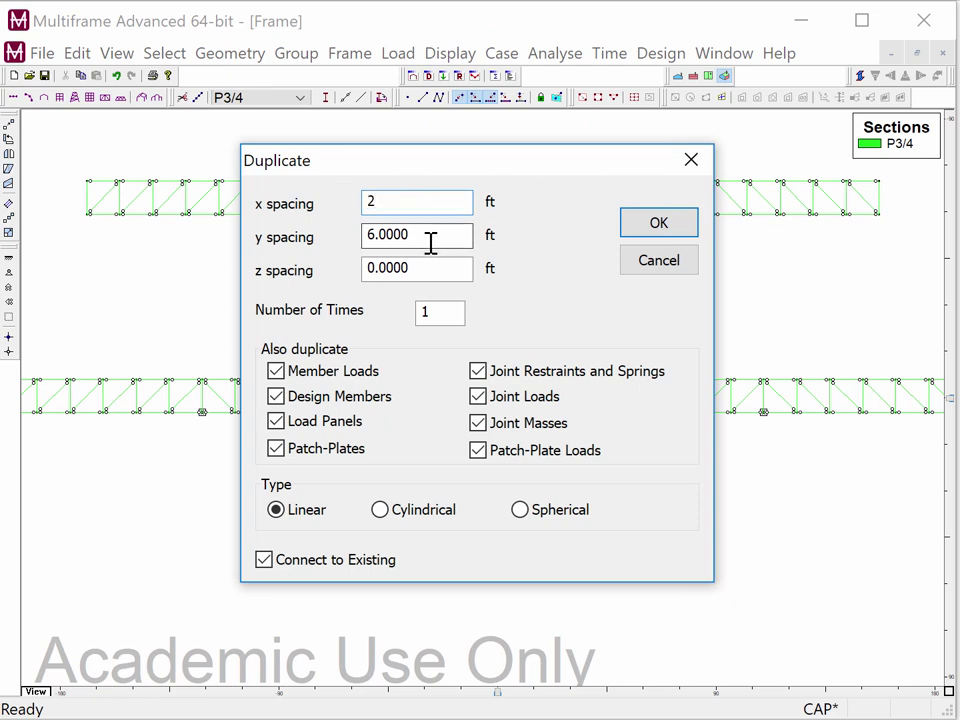
{"action": "key", "text": "Tab"}
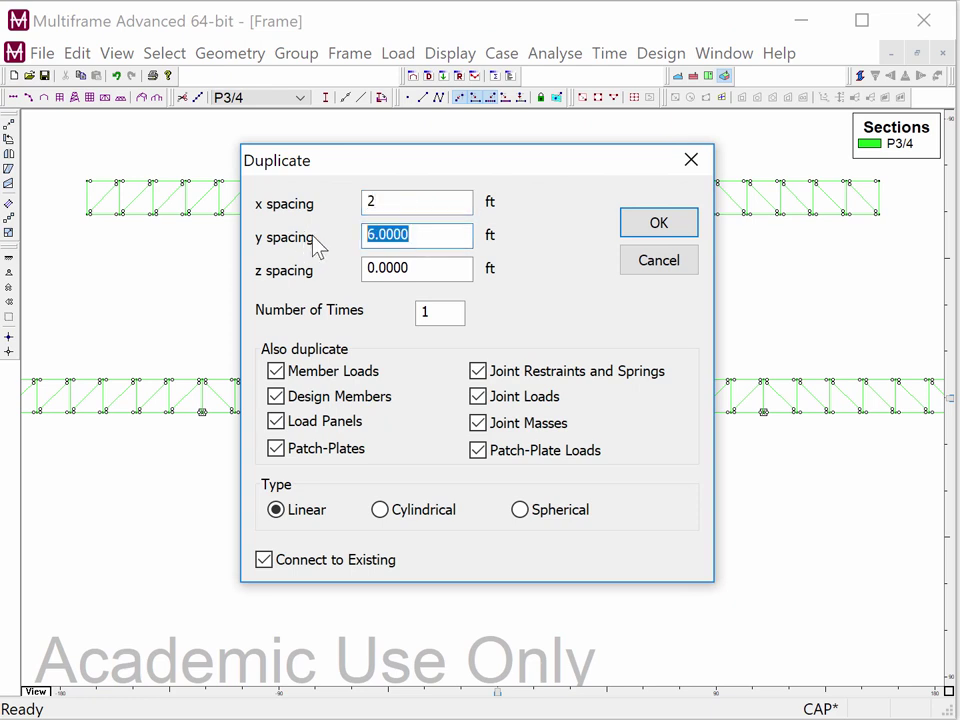
{"action": "type", "text": "0"}
{"action": "left_click", "coordinate": [638, 227]}
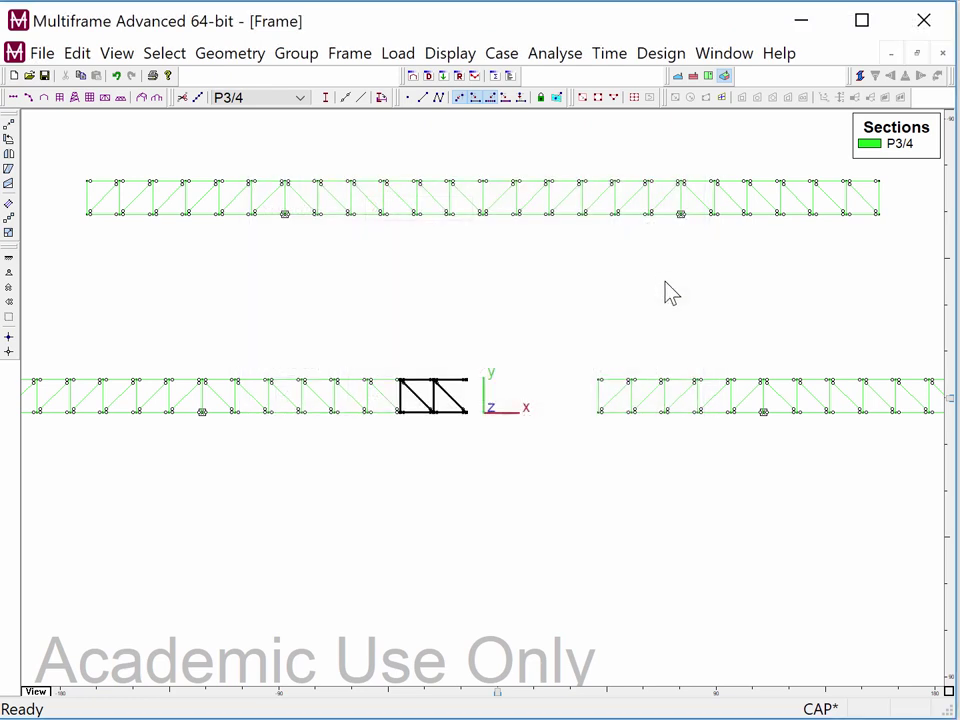
Duplicate the three innermost panels of the lower truss's right half once with x spacing -3 ft.
{"action": "mouse_move", "coordinate": [568, 362]}
{"action": "left_mouse_down"}
{"action": "mouse_move", "coordinate": [651, 424]}
{"action": "mouse_move", "coordinate": [724, 456]}
{"action": "mouse_move", "coordinate": [697, 462]}
{"action": "mouse_move", "coordinate": [596, 364]}
{"action": "mouse_move", "coordinate": [577, 358]}
{"action": "left_mouse_up"}
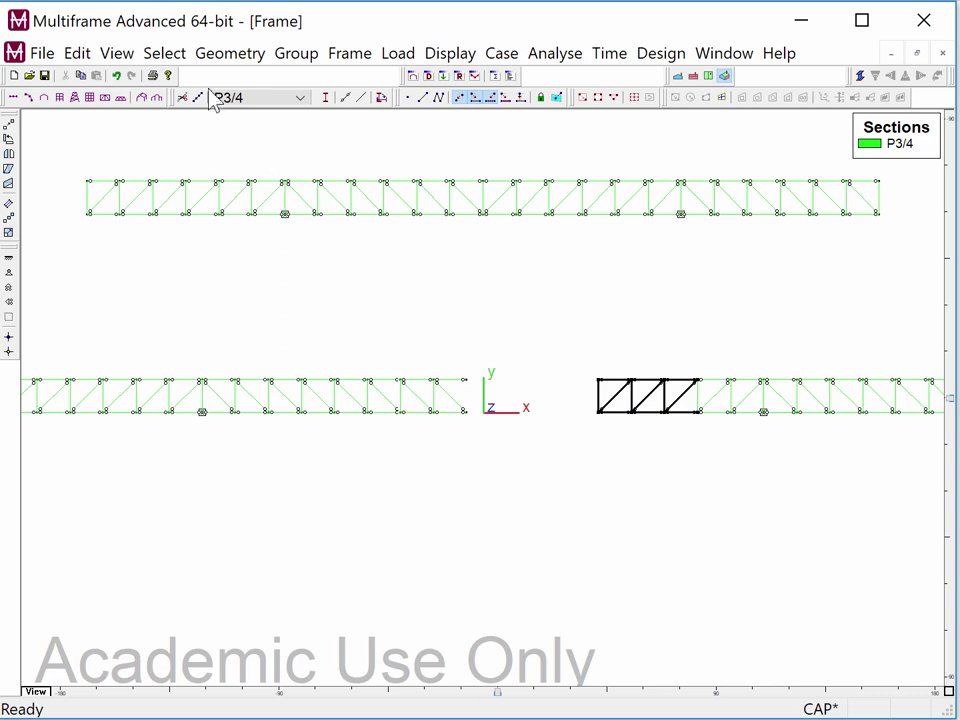
{"action": "left_click", "coordinate": [218, 56]}
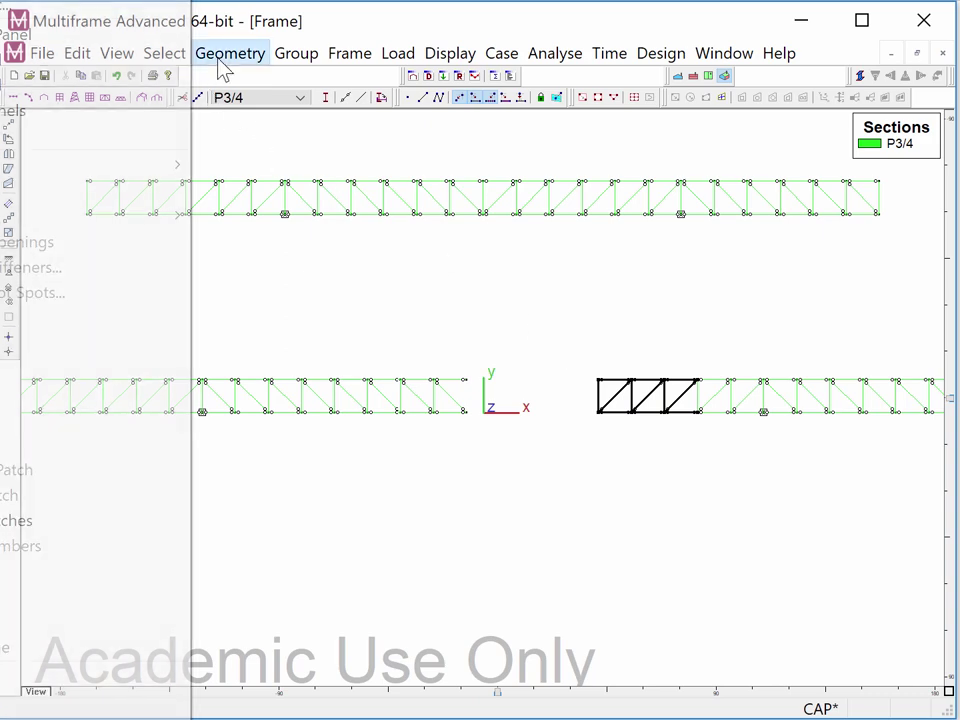
{"action": "left_click", "coordinate": [5, 675]}
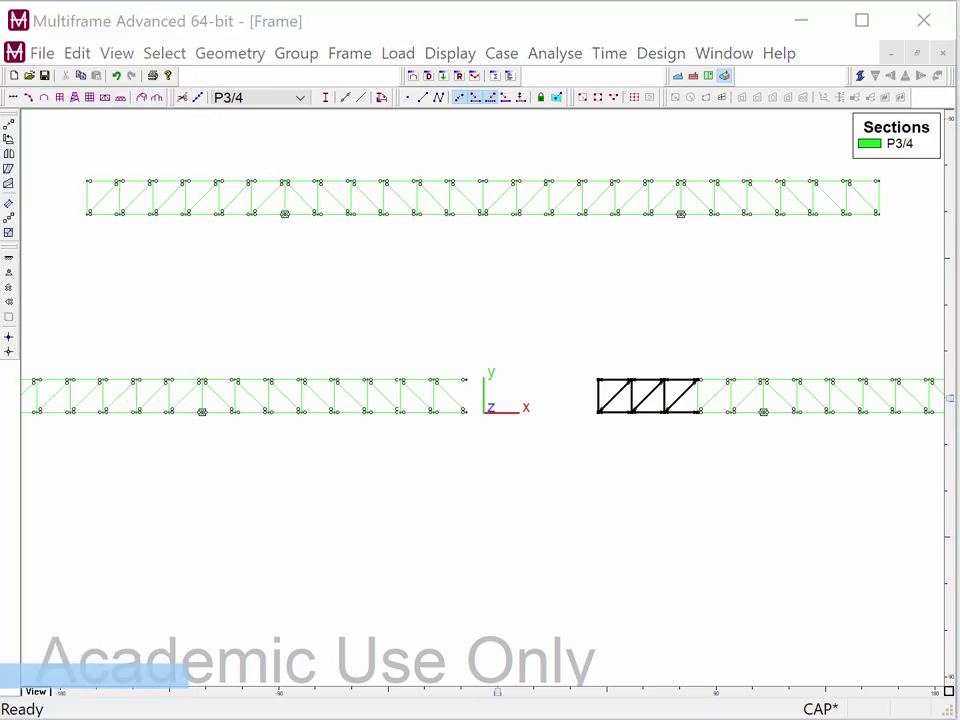
{"action": "left_click_drag", "start_coordinate": [368, 198], "coordinate": [435, 207]}
{"action": "type", "text": "-3"}
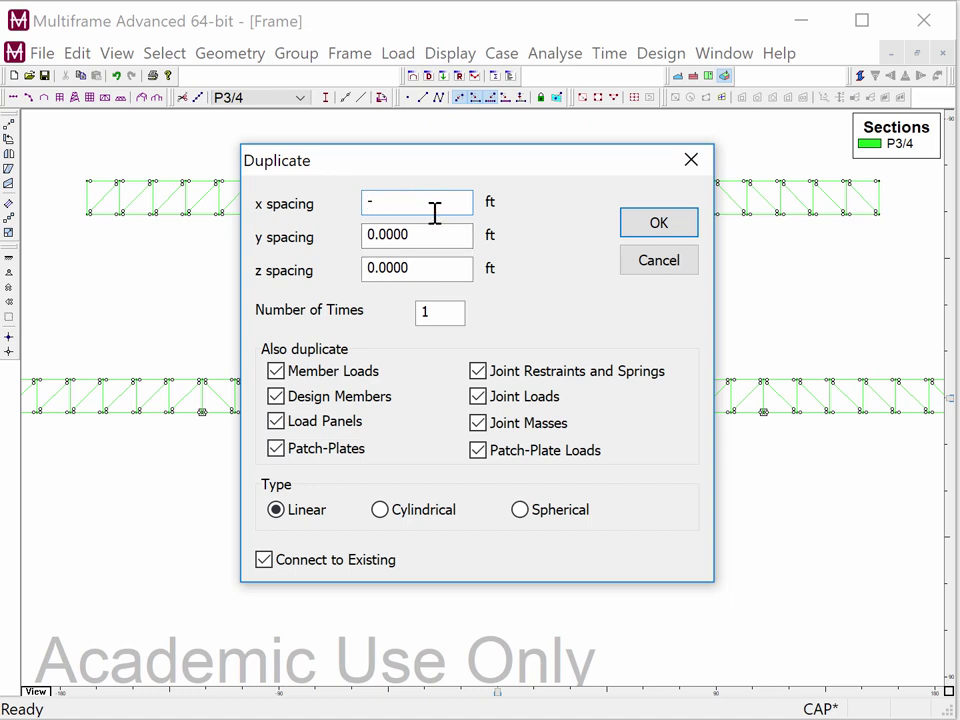
{"action": "left_click", "coordinate": [657, 226]}
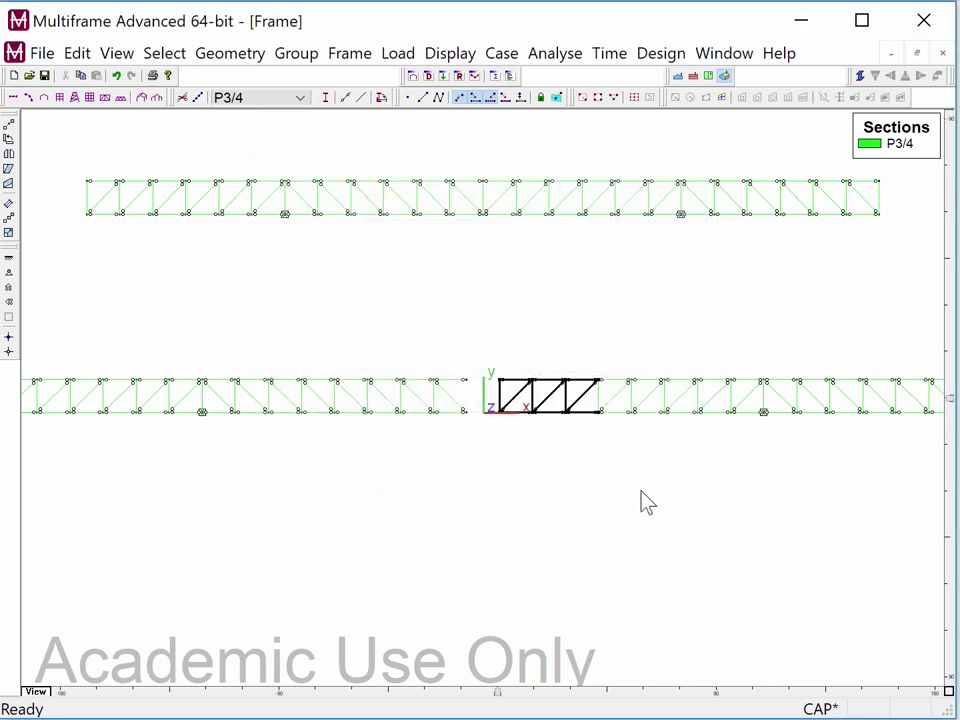
{"action": "left_click", "coordinate": [535, 518]}
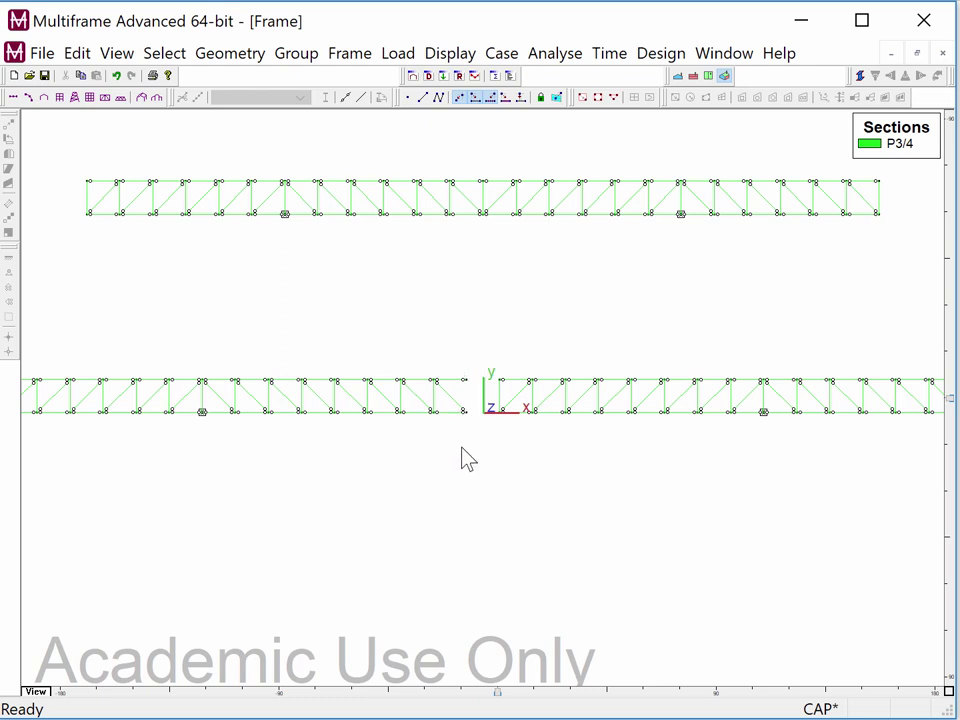
Duplicate the innermost panel of the lower truss's right half once in the negative x direction to bridge the central gap.
{"action": "left_click_drag", "start_coordinate": [509, 440], "coordinate": [482, 343]}
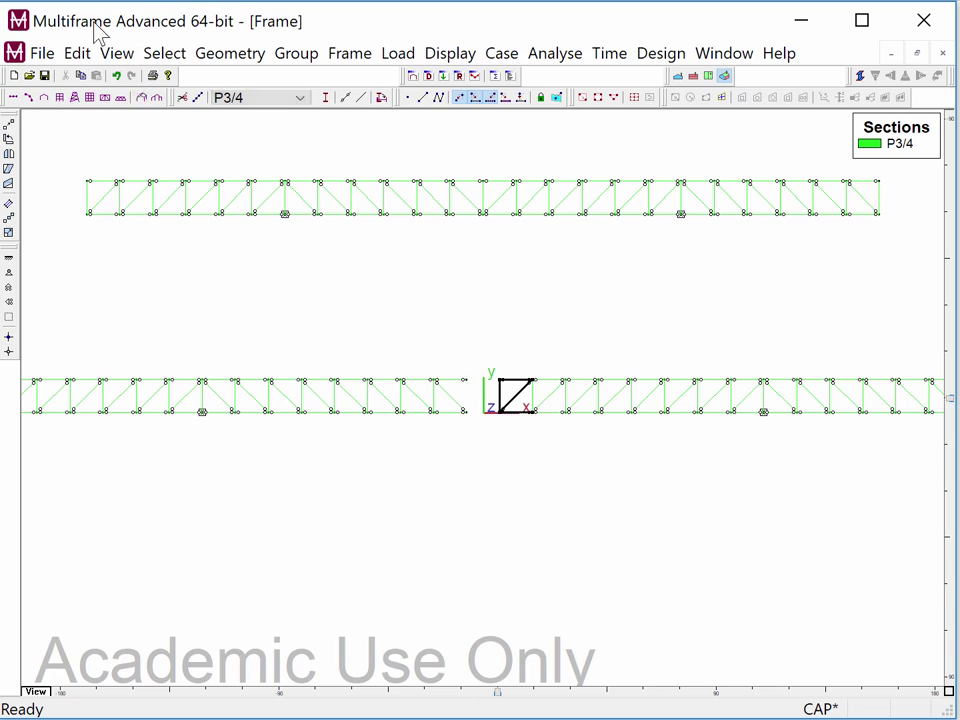
{"action": "left_click", "coordinate": [225, 60]}
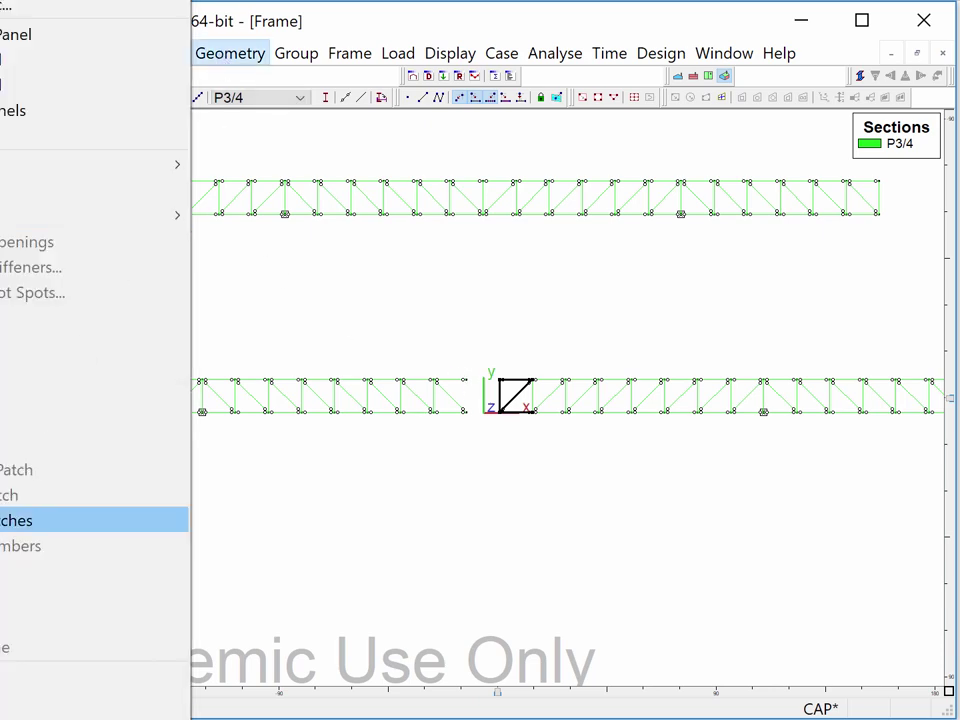
{"action": "left_click", "coordinate": [100, 677]}
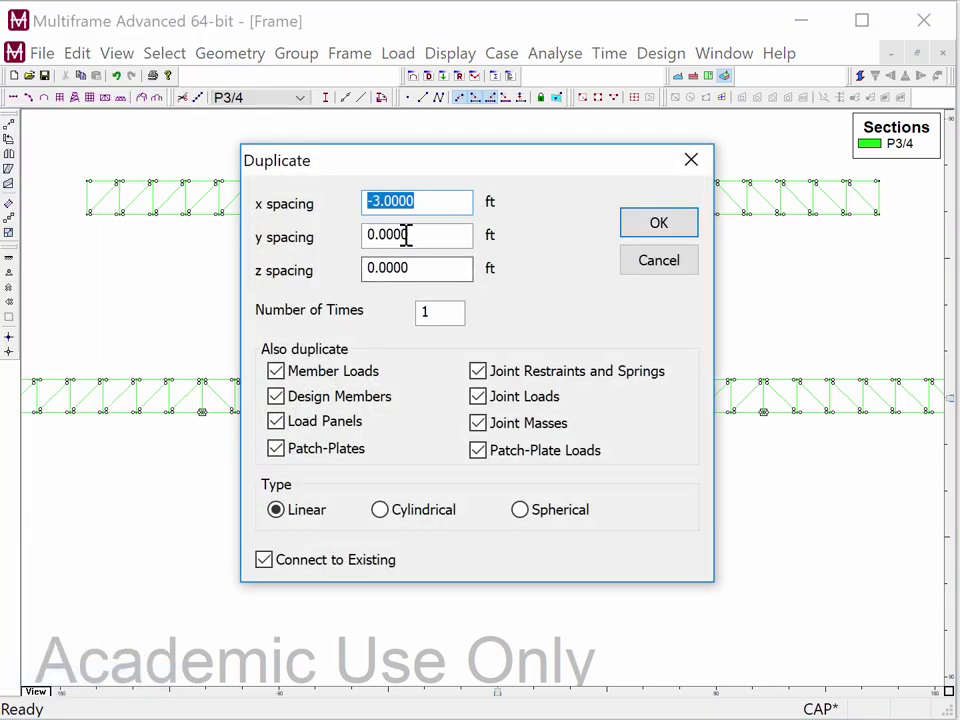
{"action": "left_click_drag", "start_coordinate": [375, 207], "coordinate": [438, 208]}
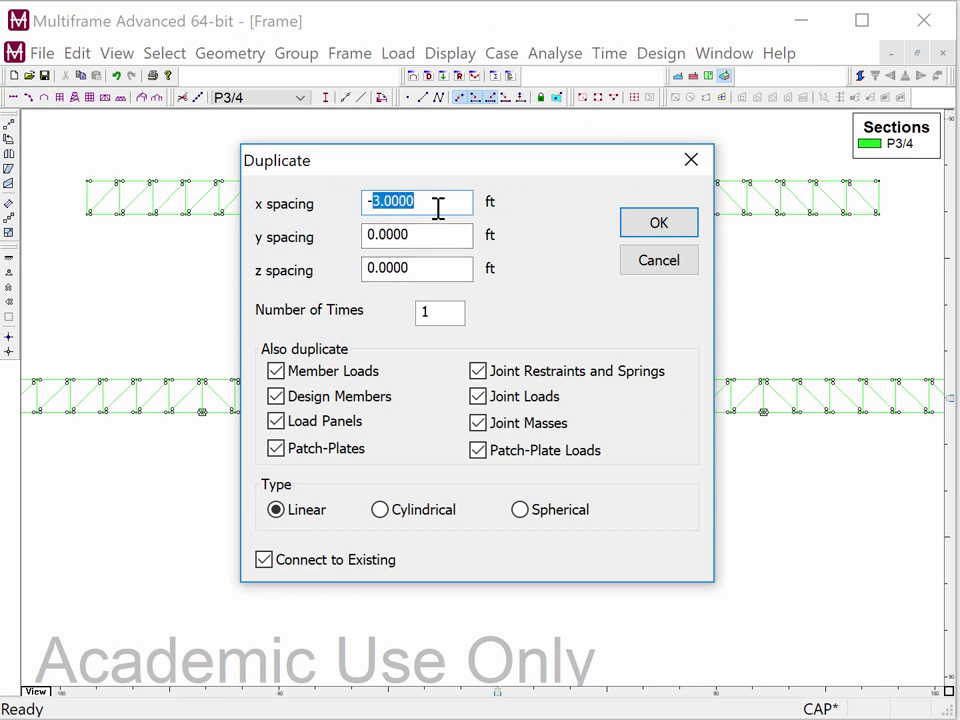
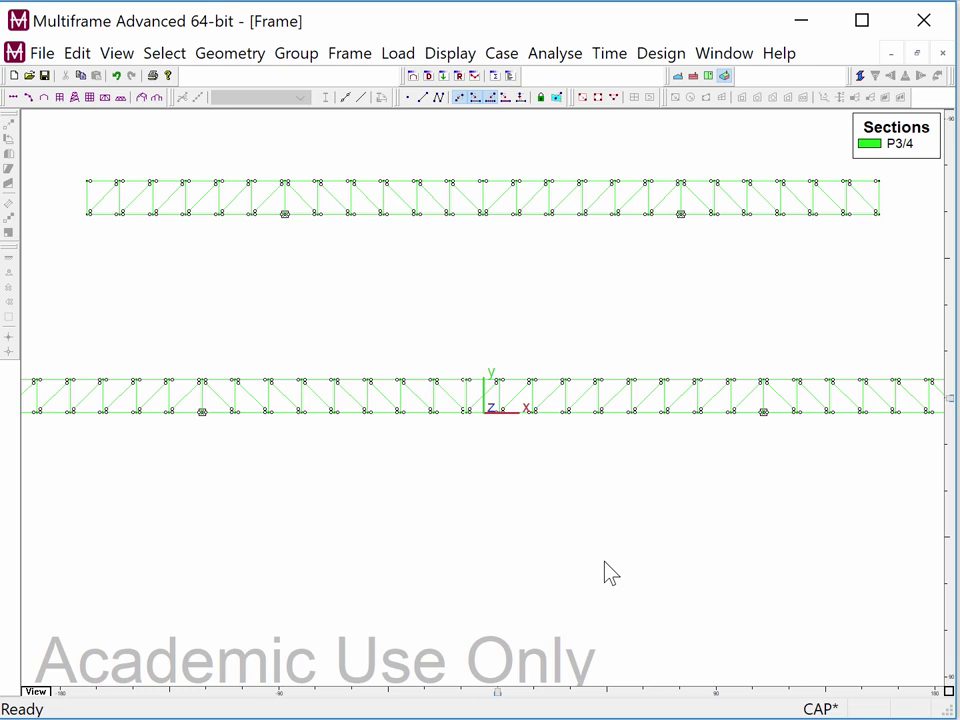
Move the whole lower truss by 0 ft in x and -0.5 ft in y.
{"action": "scroll", "coordinate": [845, 622], "scroll_direction": "down", "scroll_amount": 3}
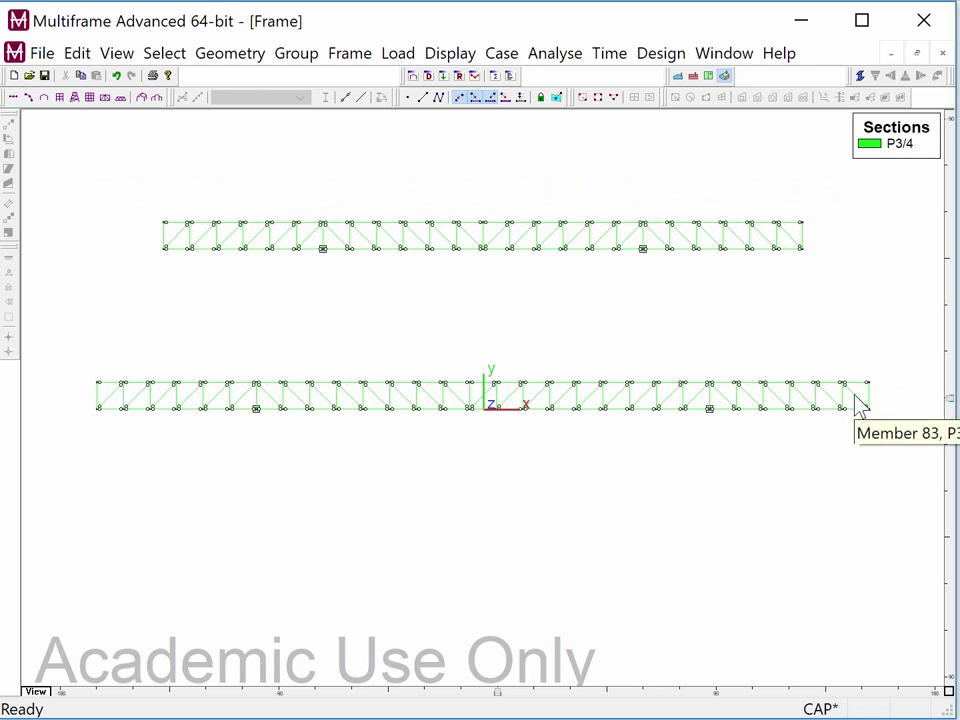
{"action": "left_click_drag", "start_coordinate": [888, 432], "coordinate": [47, 193]}
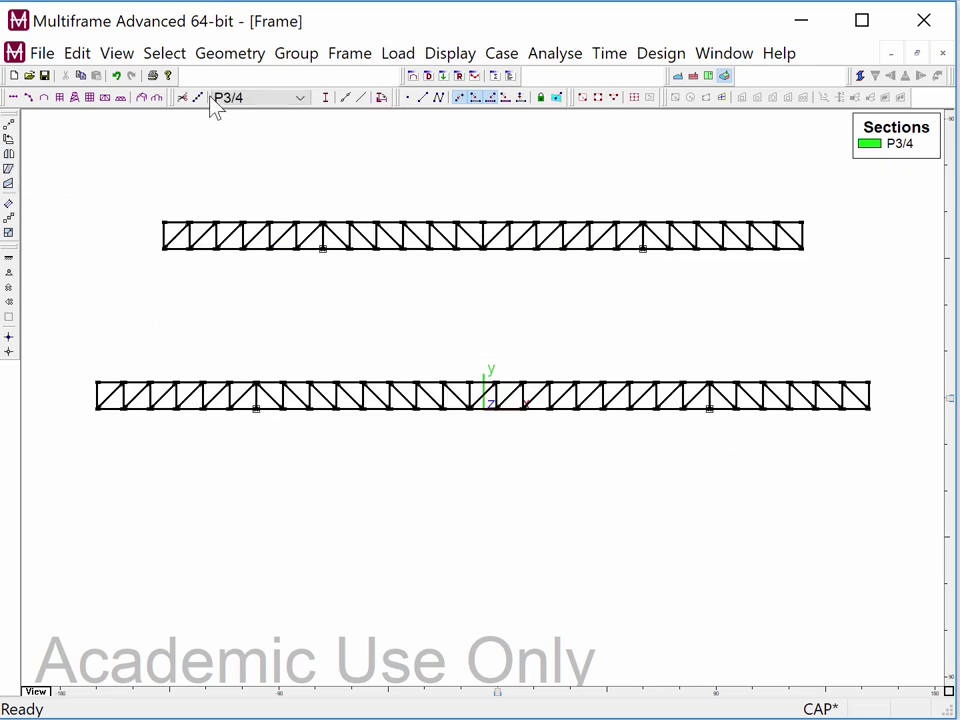
{"action": "left_click", "coordinate": [242, 336]}
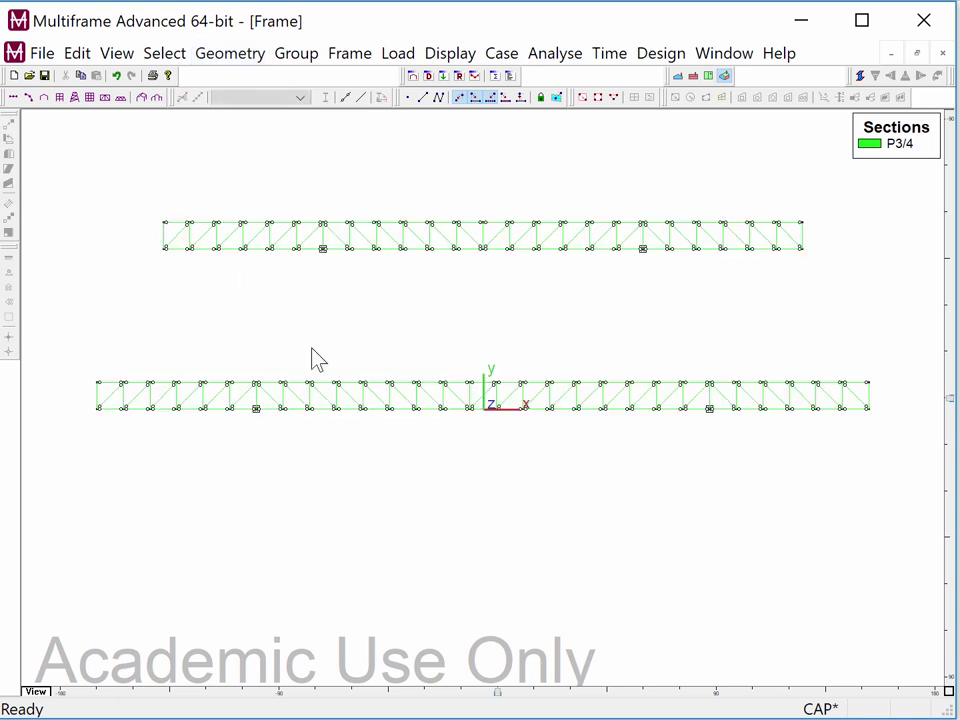
{"action": "left_click_drag", "start_coordinate": [810, 405], "coordinate": [86, 356]}
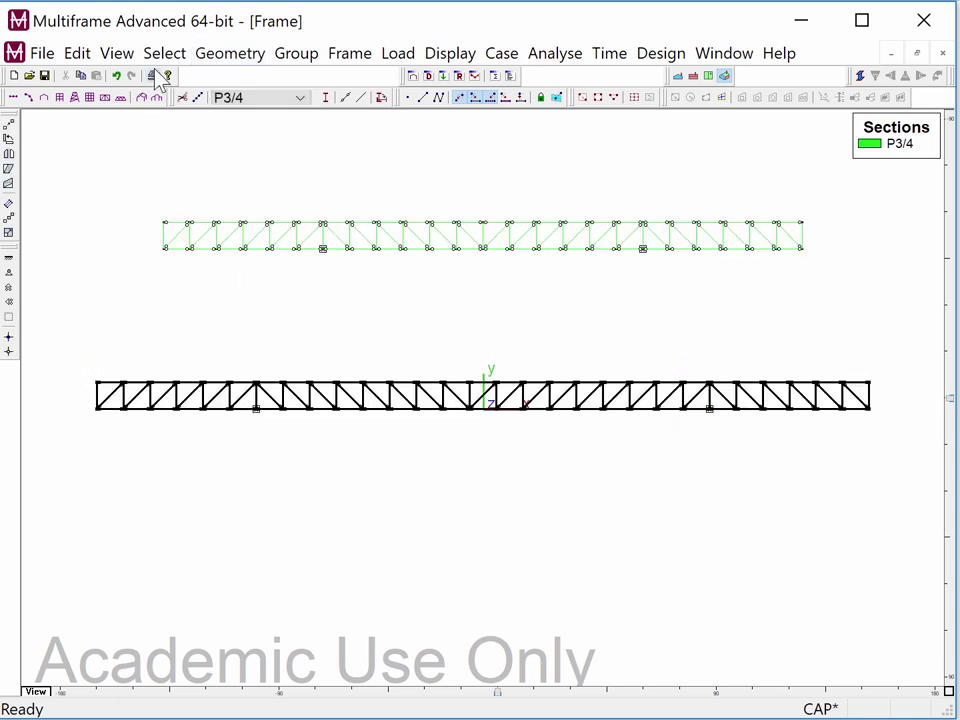
{"action": "left_click", "coordinate": [209, 57]}
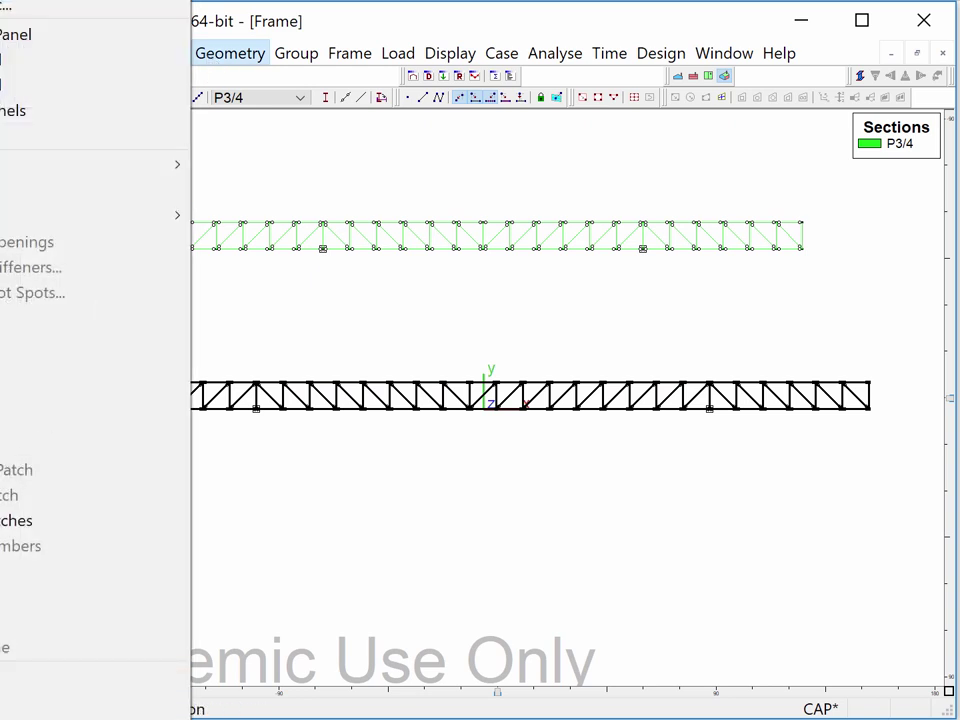
{"action": "left_click", "coordinate": [155, 583]}
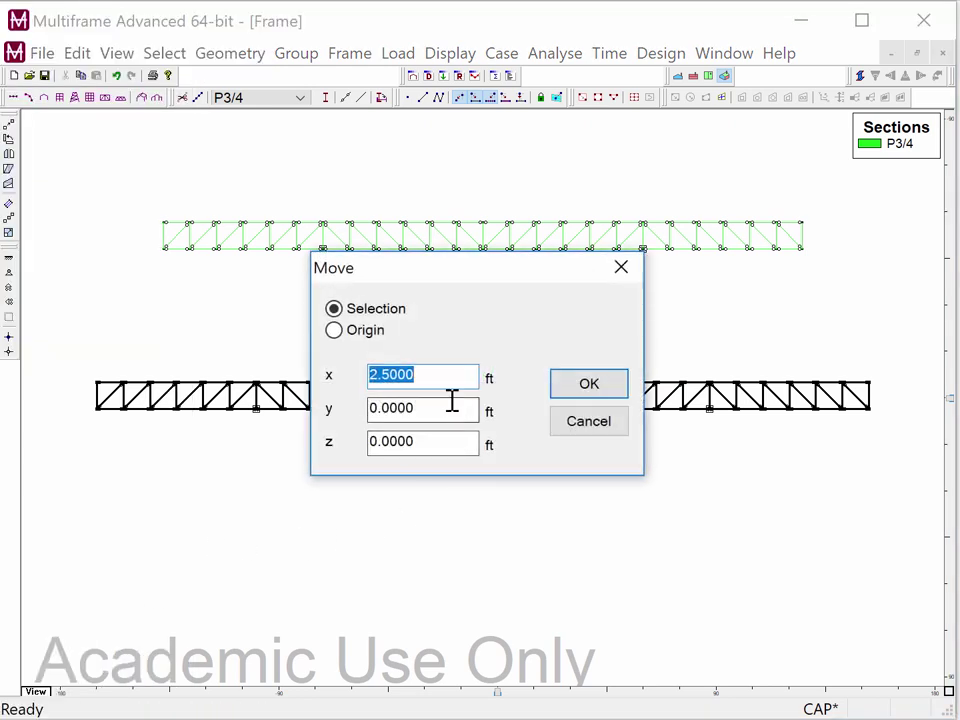
{"action": "type", "text": "0"}
{"action": "key", "text": "Tab"}
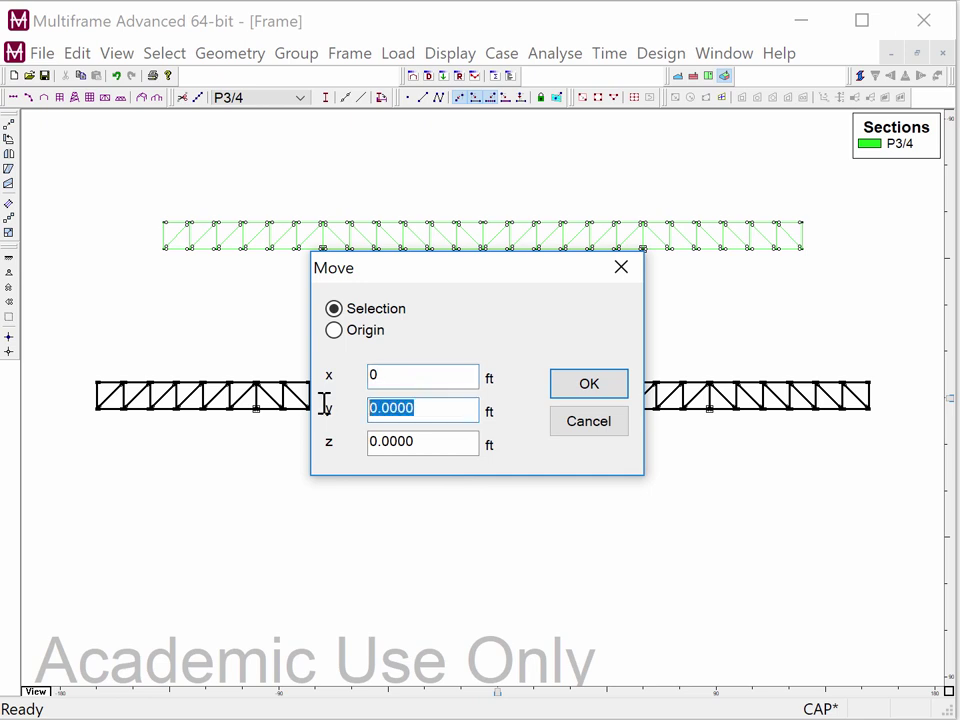
{"action": "type", "text": "-.5"}
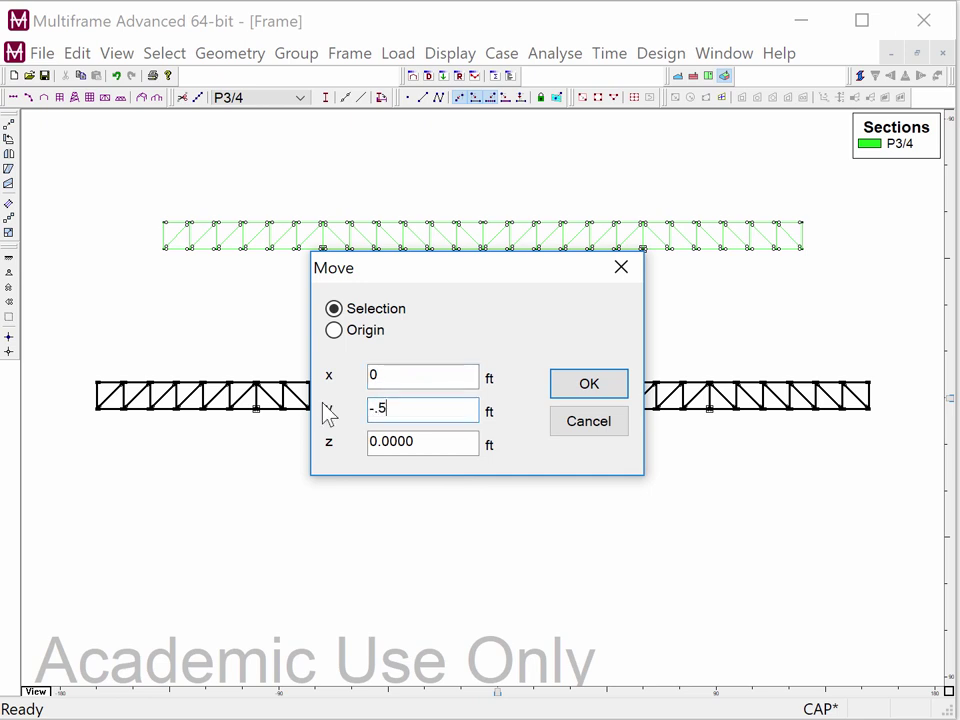
{"action": "key", "text": "Return"}
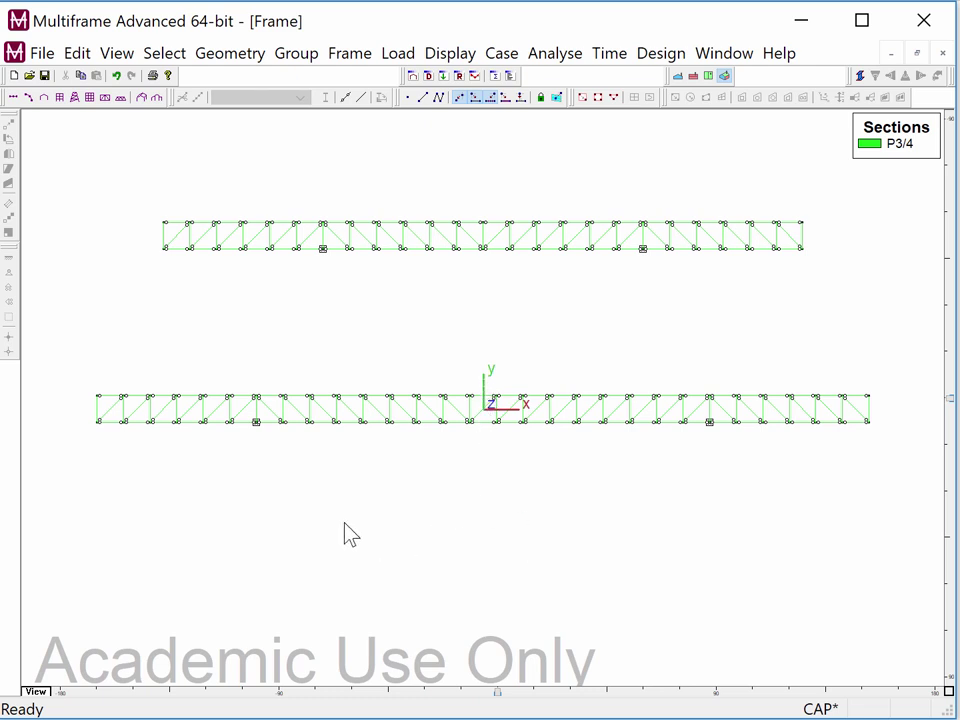
Mirror the lower truss about y = 0 ft with Connect to existing on and Duplicate selection off.
{"action": "left_click_drag", "start_coordinate": [77, 369], "coordinate": [904, 510]}
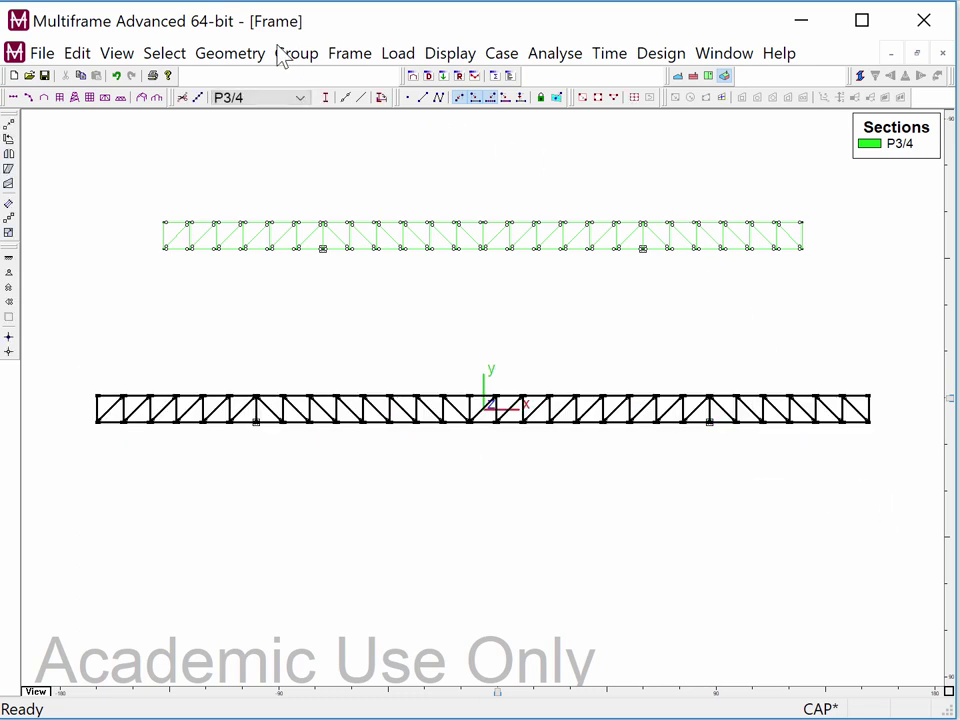
{"action": "left_click", "coordinate": [223, 57]}
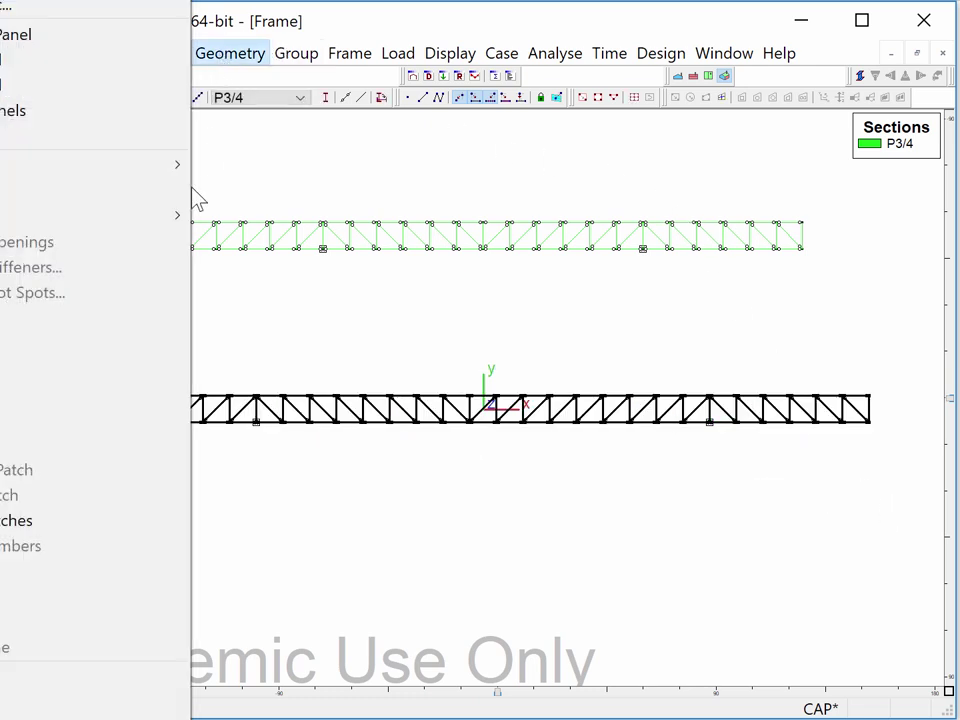
{"action": "left_click", "coordinate": [5, 597]}
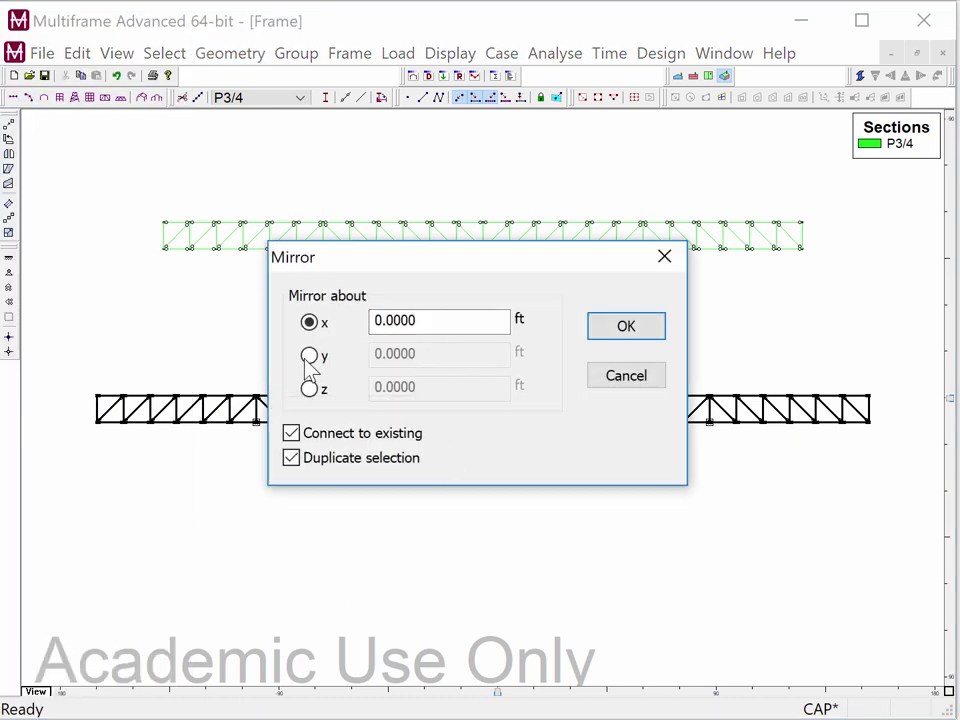
{"action": "left_click", "coordinate": [309, 355]}
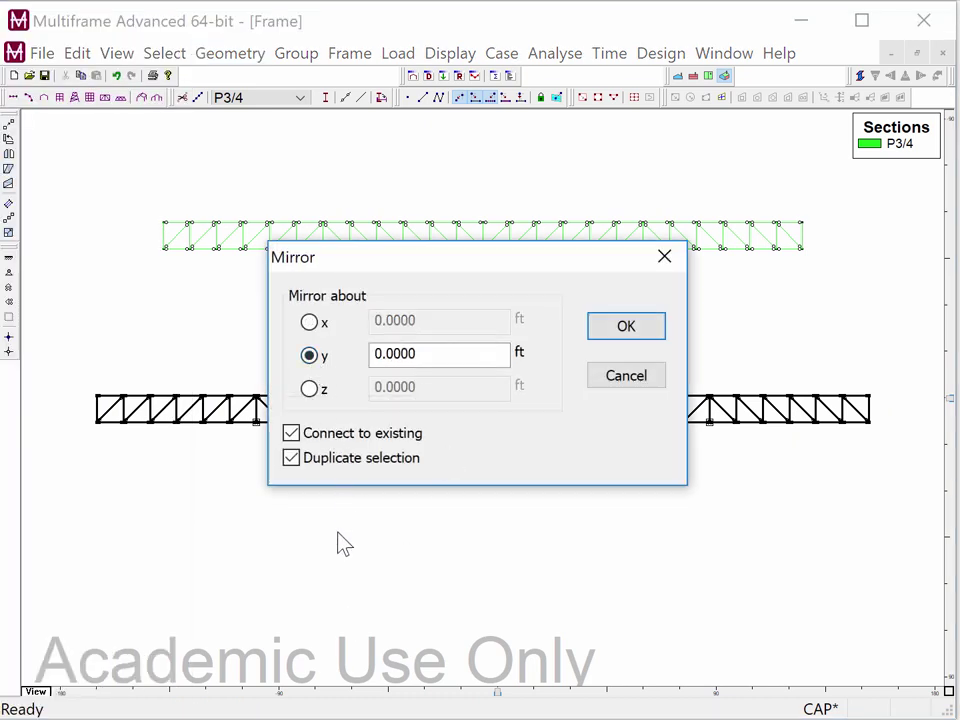
{"action": "left_click", "coordinate": [292, 459]}
{"action": "left_click", "coordinate": [617, 334]}
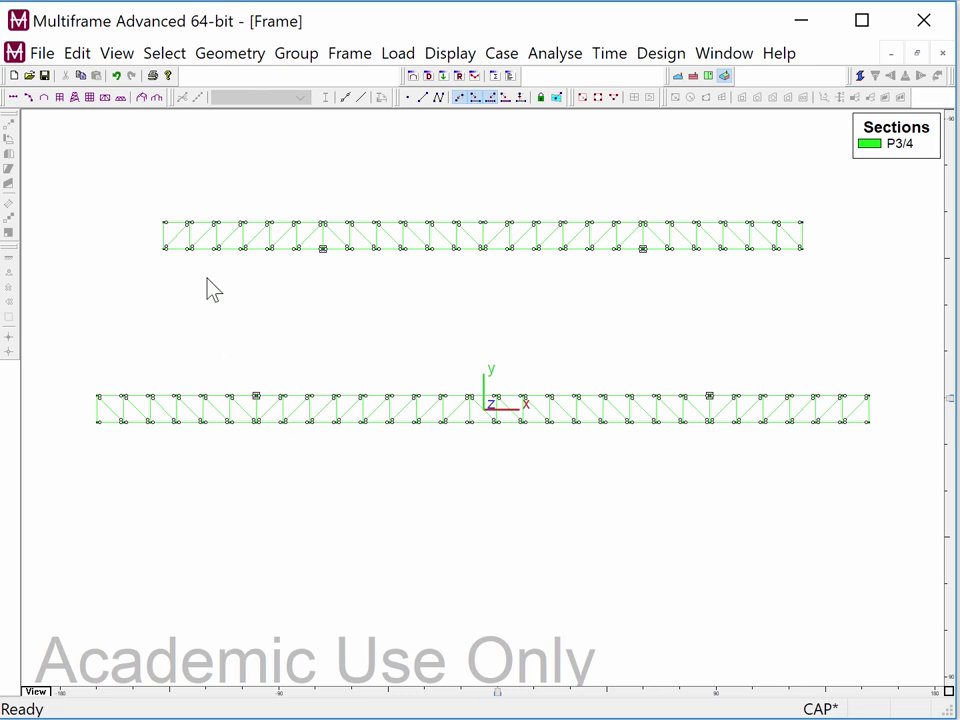
Remove the restraints from the two supported joints on the lower truss's top chord.
{"action": "left_click_drag", "start_coordinate": [249, 375], "coordinate": [270, 406]}
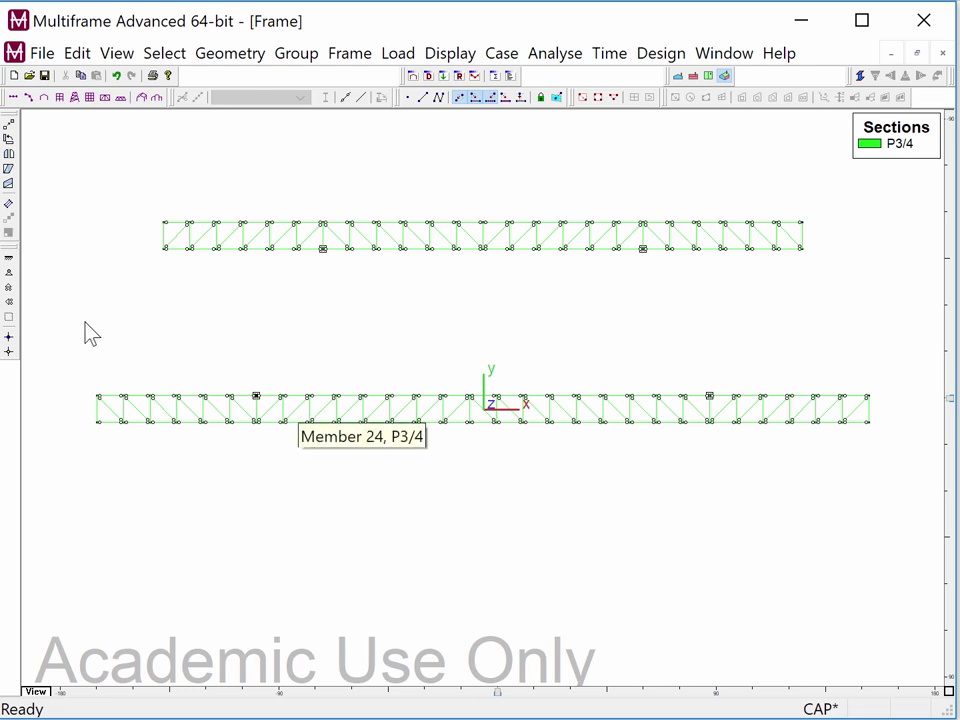
{"action": "left_click", "coordinate": [9, 317]}
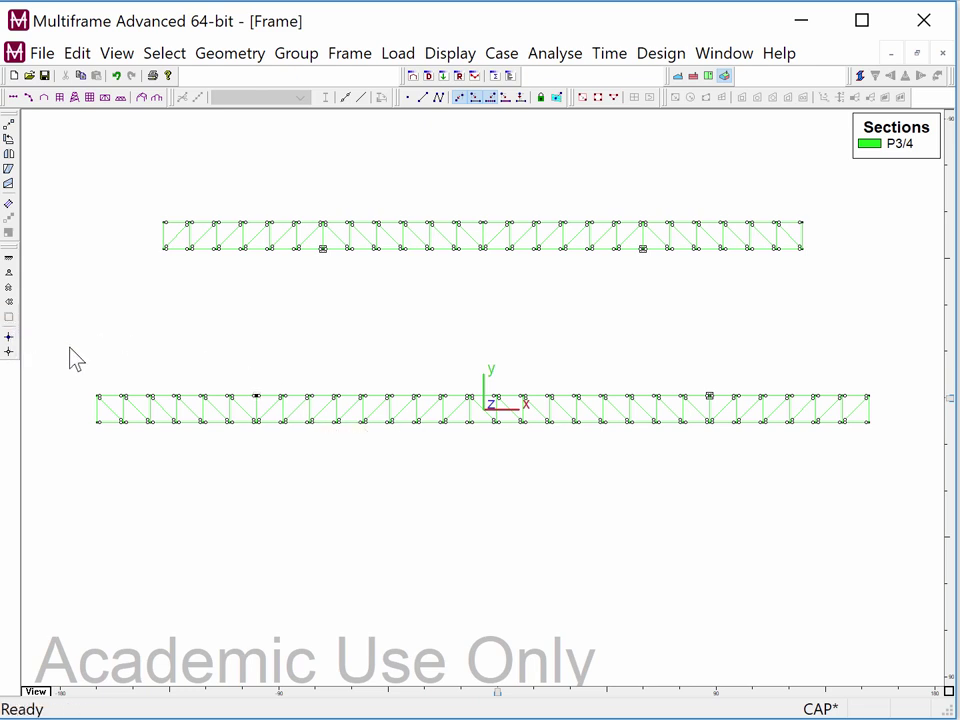
{"action": "left_click_drag", "start_coordinate": [703, 381], "coordinate": [728, 413]}
{"action": "left_click", "coordinate": [9, 317]}
Restrain x', y', z', Øx' and Øy' at the lower truss's bottom-chord joint below the former left support.
{"action": "left_click_drag", "start_coordinate": [242, 445], "coordinate": [278, 412]}
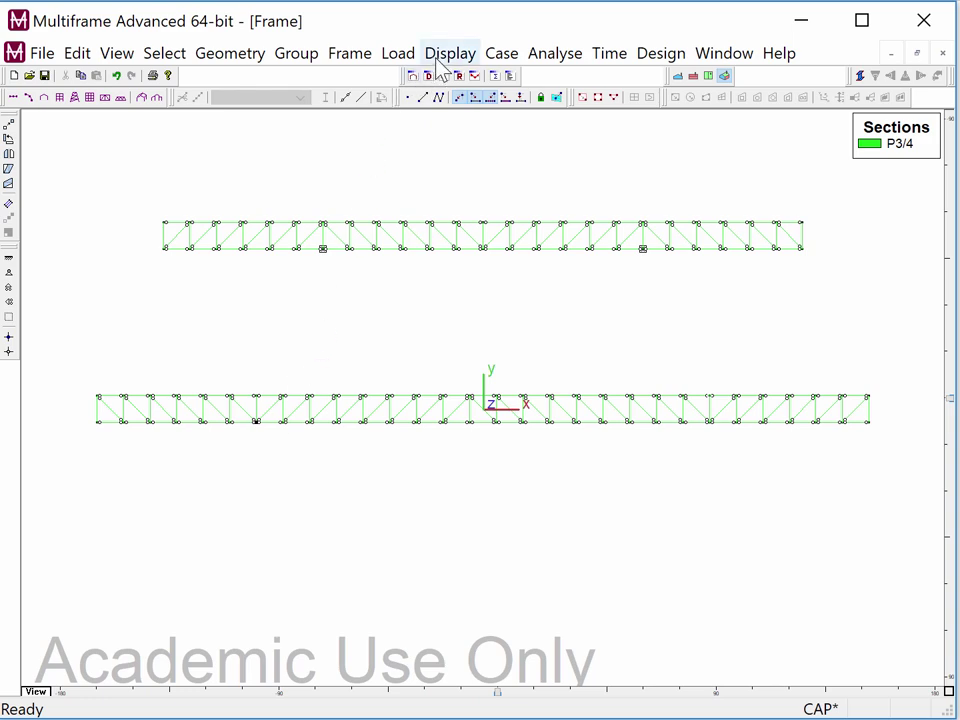
{"action": "left_click", "coordinate": [371, 60]}
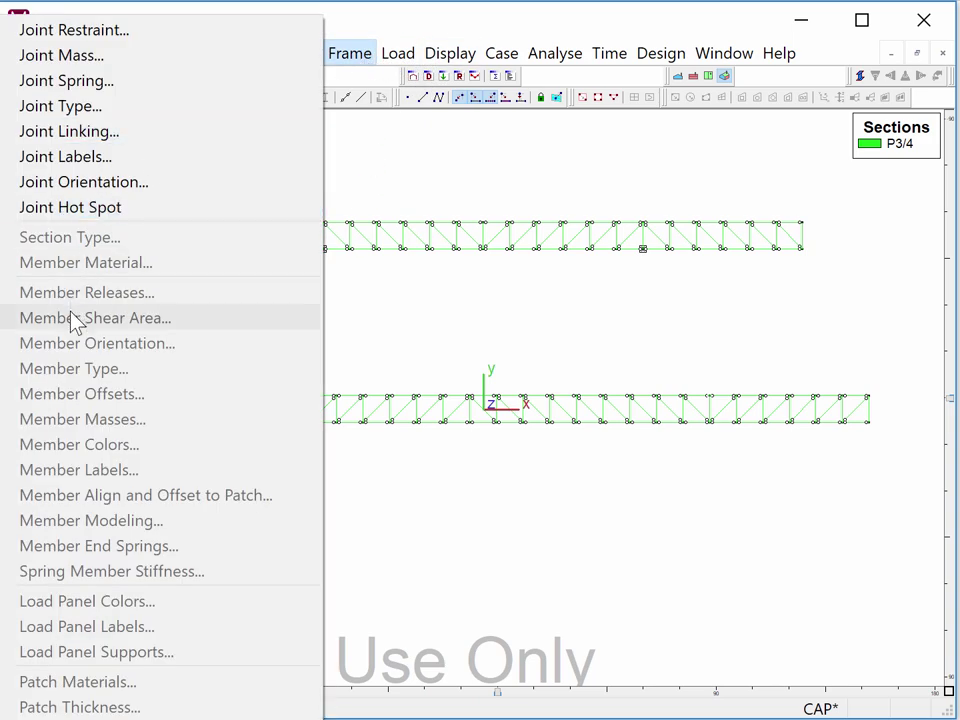
{"action": "left_click", "coordinate": [62, 31]}
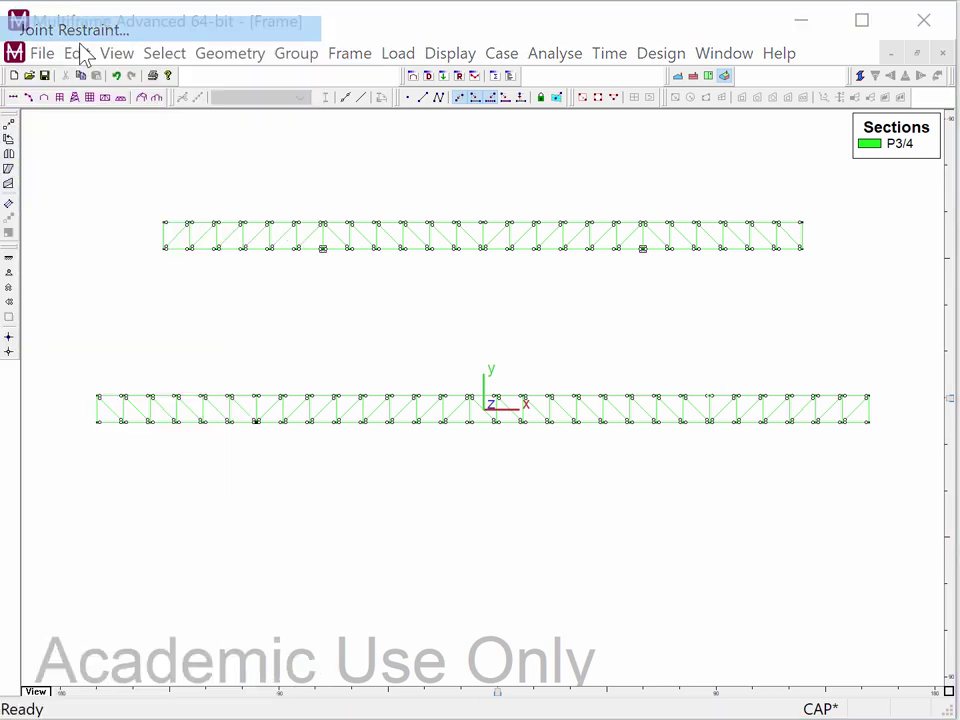
{"action": "left_click", "coordinate": [321, 489]}
{"action": "left_click", "coordinate": [354, 490]}
{"action": "left_click", "coordinate": [386, 490]}
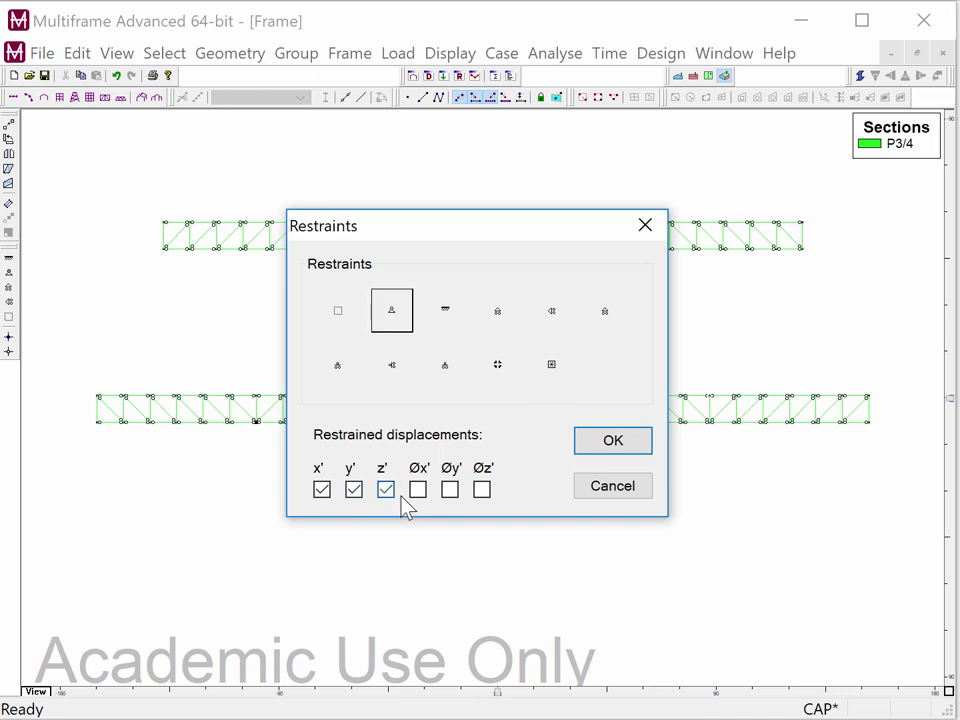
{"action": "left_click", "coordinate": [418, 489]}
{"action": "left_click", "coordinate": [450, 489]}
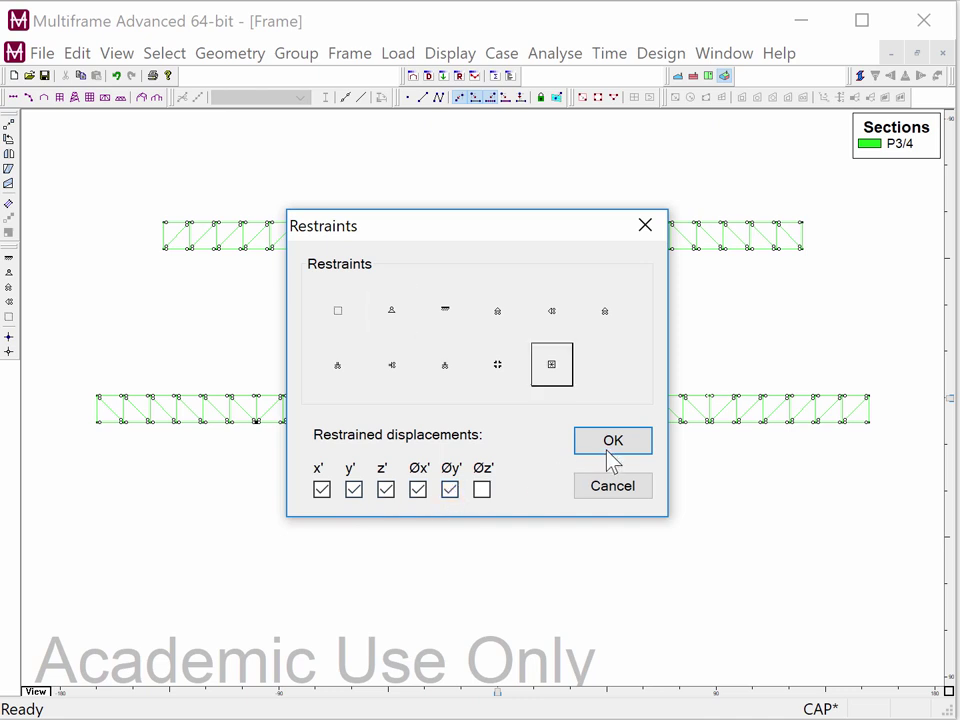
{"action": "left_click", "coordinate": [609, 448]}
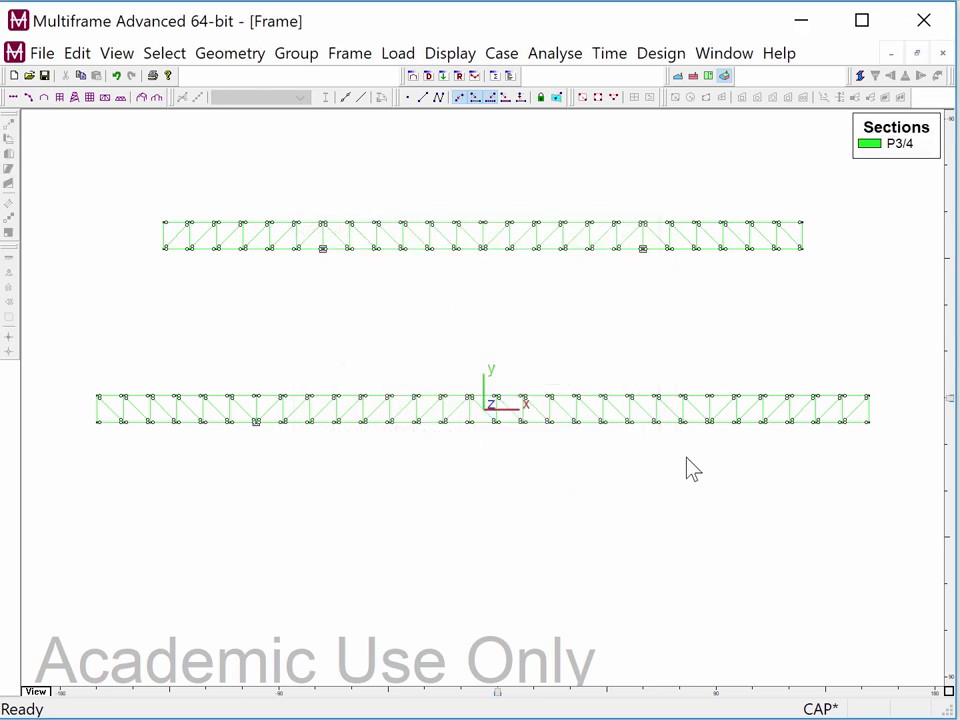
Restrain y', z', Øx' and Øy' at the lower truss's bottom-chord joint below the former right support.
{"action": "left_click_drag", "start_coordinate": [688, 450], "coordinate": [720, 437]}
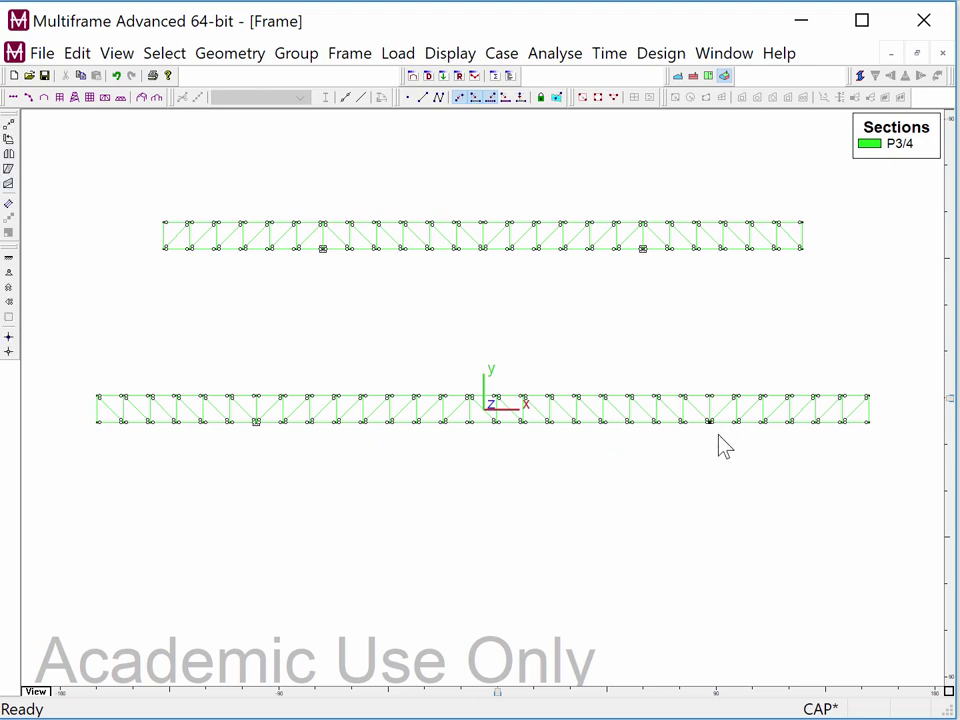
{"action": "left_click", "coordinate": [350, 60]}
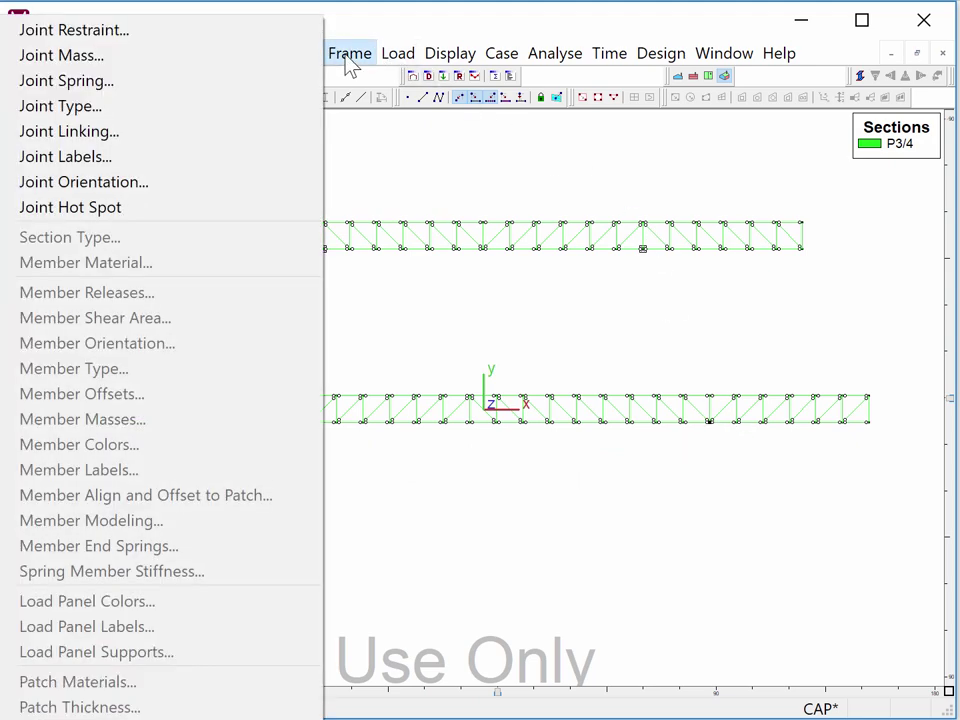
{"action": "left_click", "coordinate": [236, 44]}
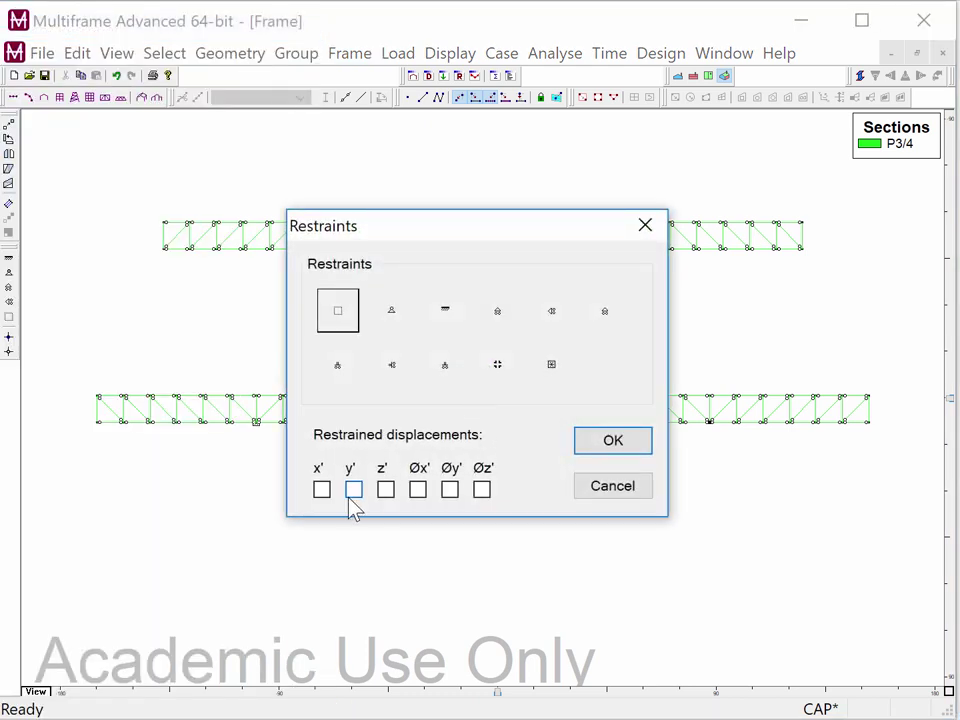
{"action": "left_click", "coordinate": [354, 489]}
{"action": "left_click", "coordinate": [385, 490]}
{"action": "left_click", "coordinate": [418, 490]}
{"action": "left_click", "coordinate": [450, 490]}
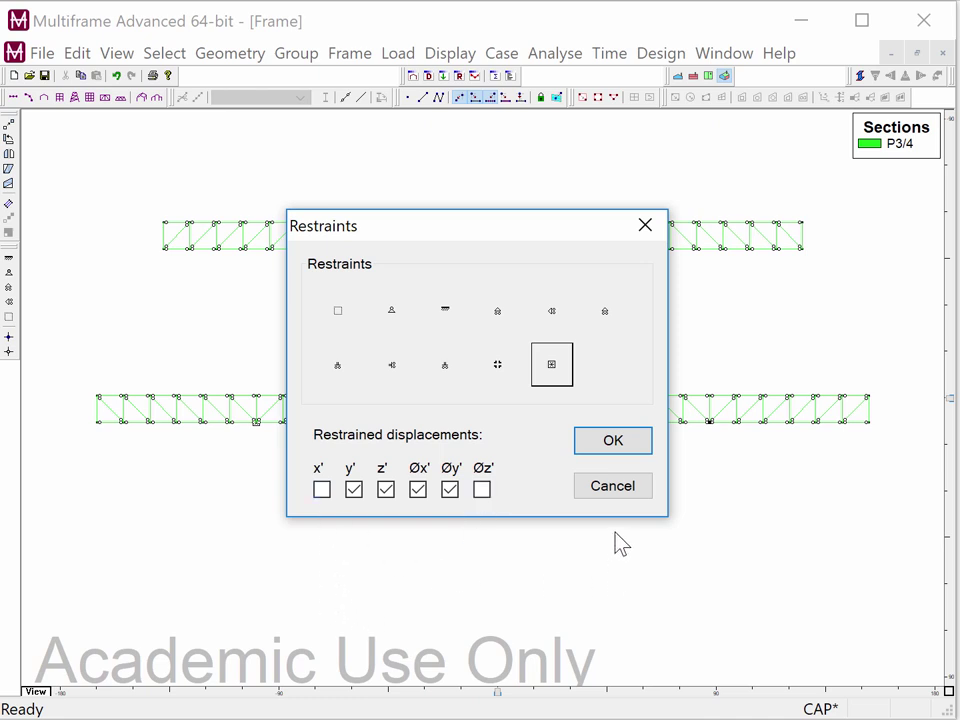
{"action": "left_click", "coordinate": [613, 449]}
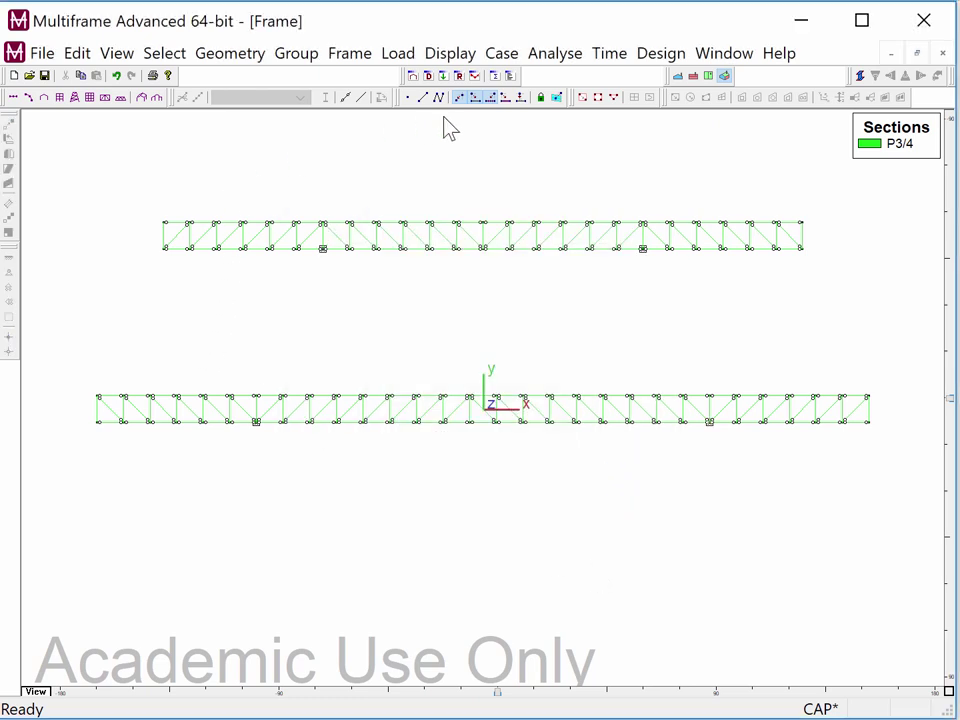
Remove the joint loads from the lower truss's bottom chord.
{"action": "left_click", "coordinate": [443, 78]}
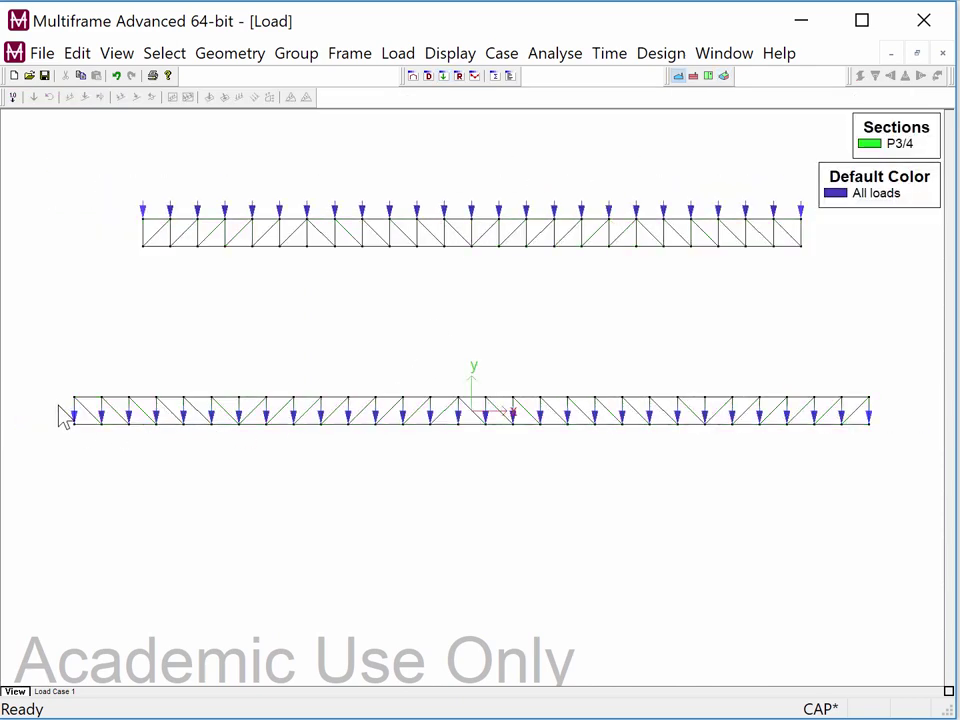
{"action": "mouse_move", "coordinate": [56, 400]}
{"action": "left_mouse_down"}
{"action": "mouse_move", "coordinate": [744, 454]}
{"action": "mouse_move", "coordinate": [892, 450]}
{"action": "left_mouse_up"}
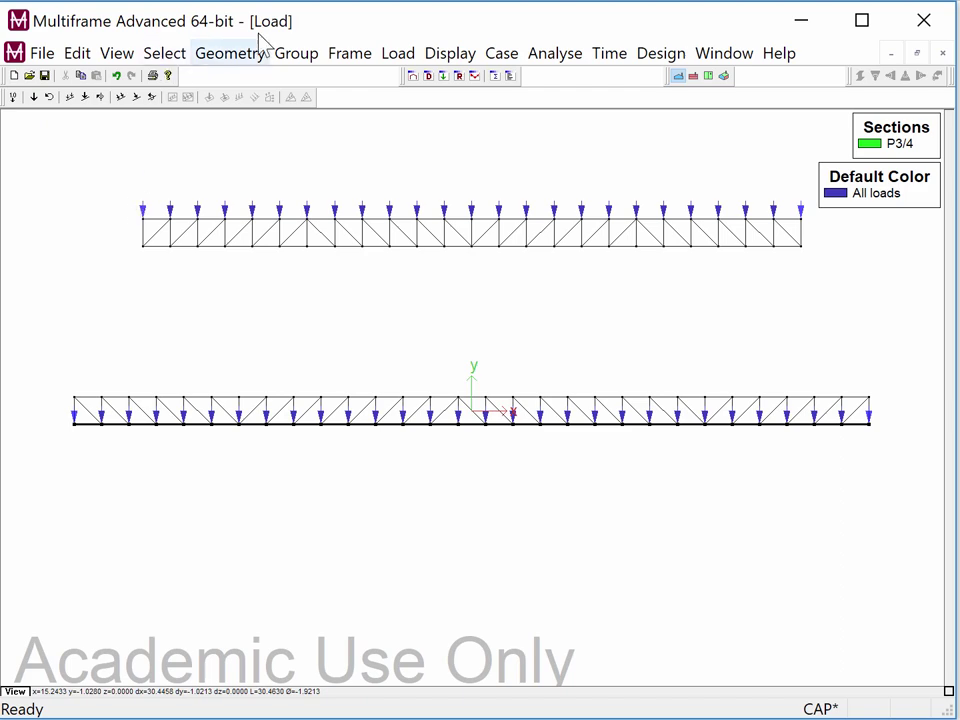
{"action": "left_click", "coordinate": [398, 54]}
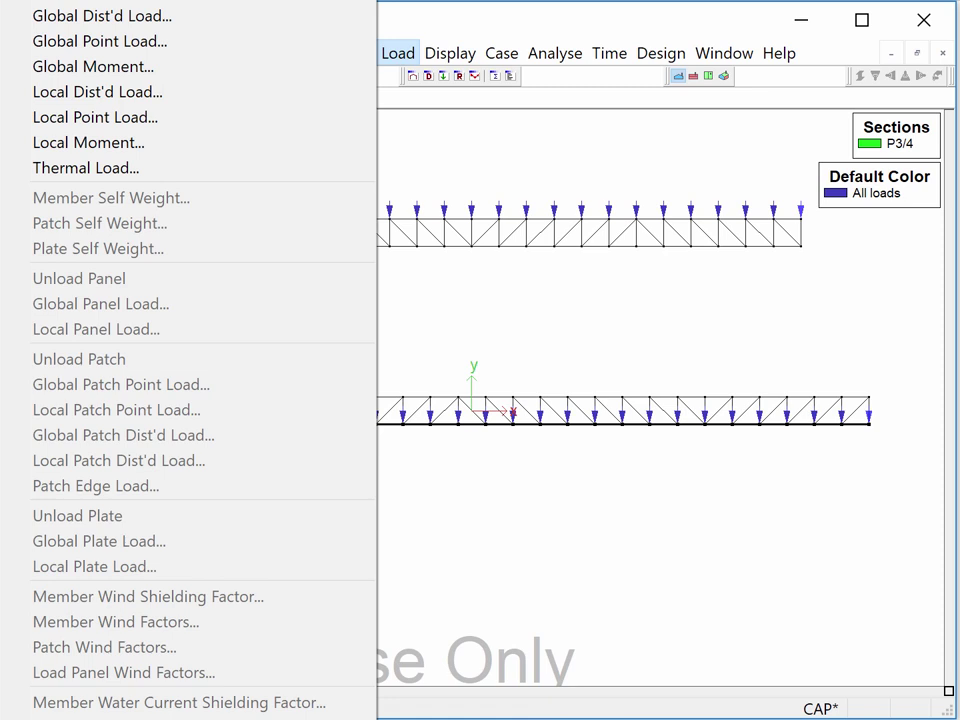
{"action": "key", "text": "Escape"}
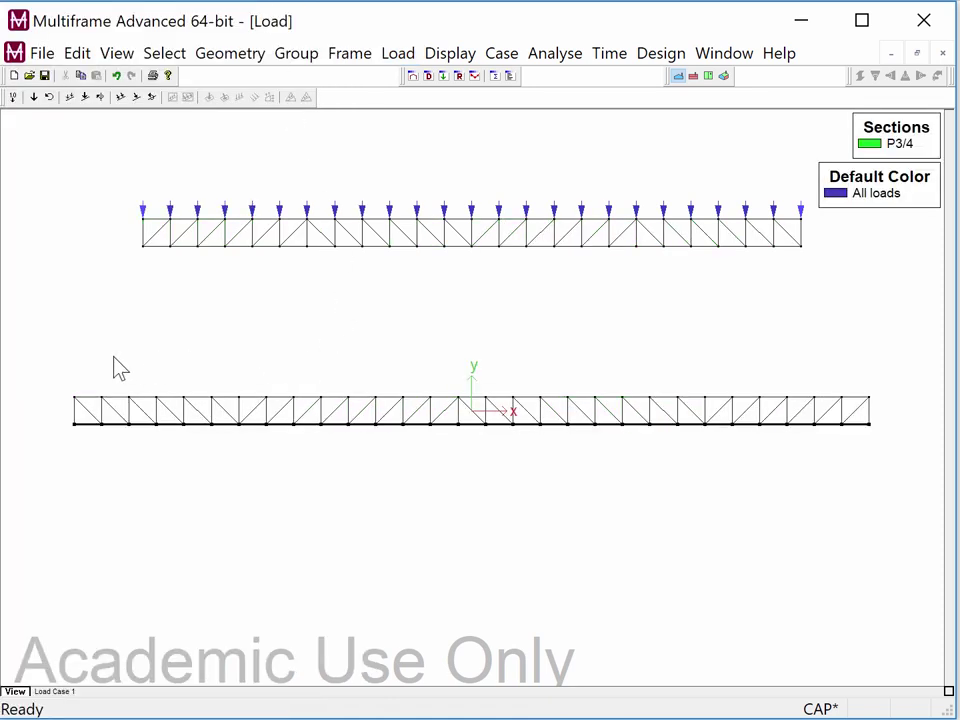
Apply a downward 0.50 kip global joint load to each end joint of the lower truss's top chord.
{"action": "left_click_drag", "start_coordinate": [88, 362], "coordinate": [100, 413]}
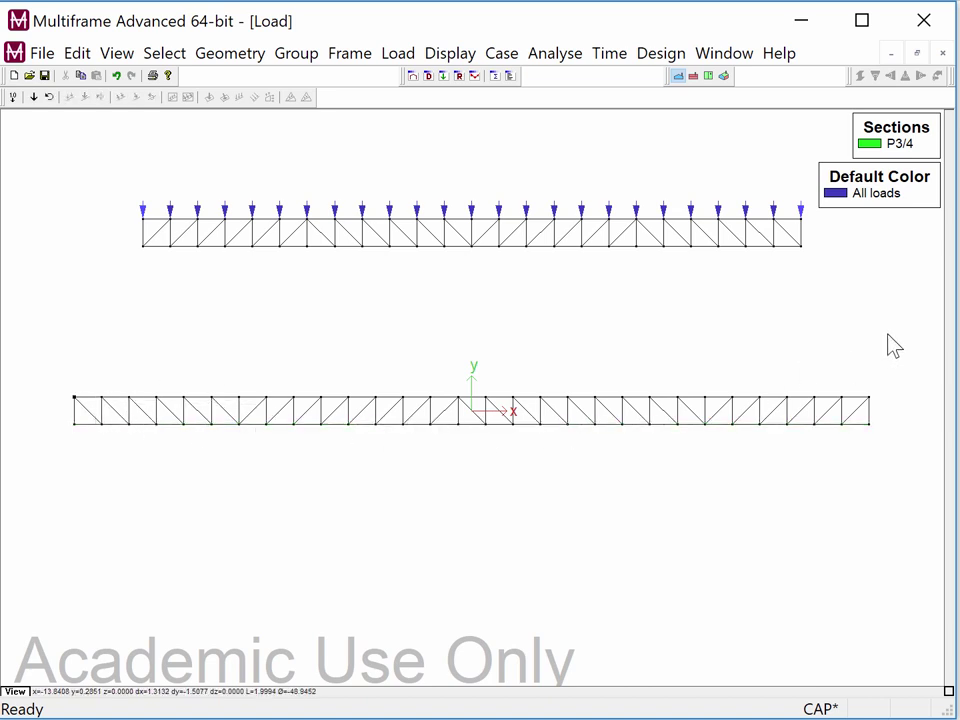
{"action": "left_click_drag", "start_coordinate": [853, 364], "coordinate": [896, 420], "text": "shift"}
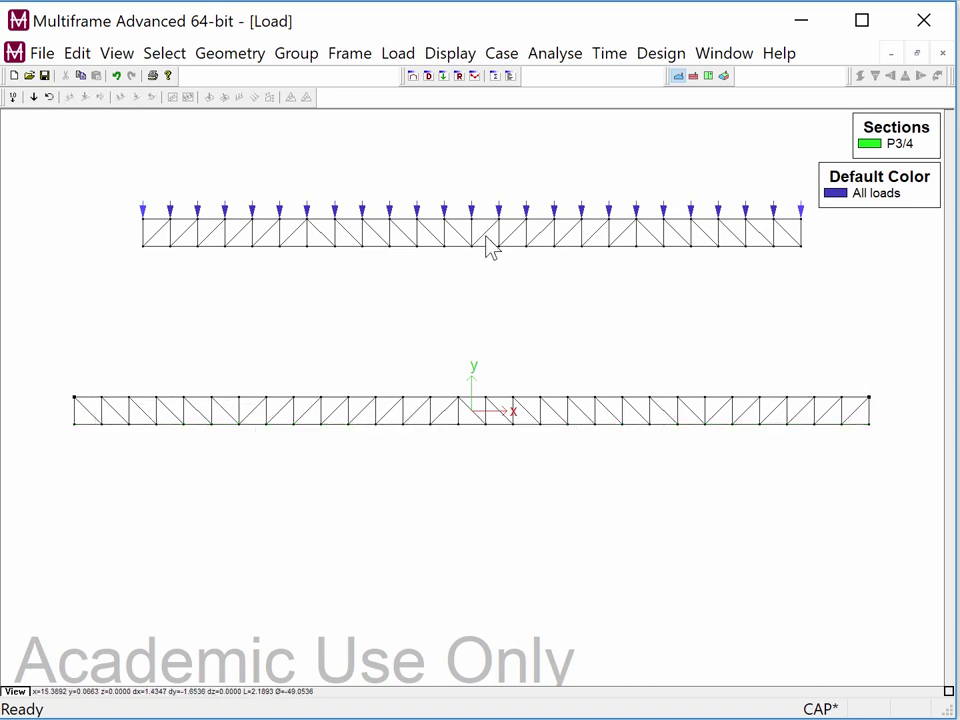
{"action": "left_click", "coordinate": [398, 53]}
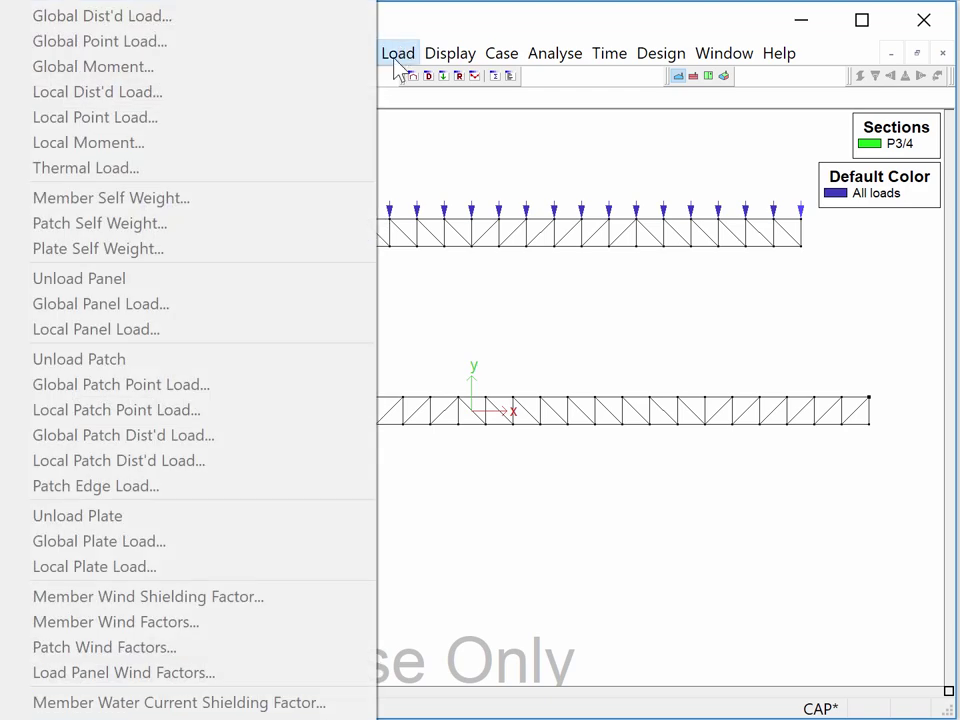
{"action": "left_click", "coordinate": [100, 3]}
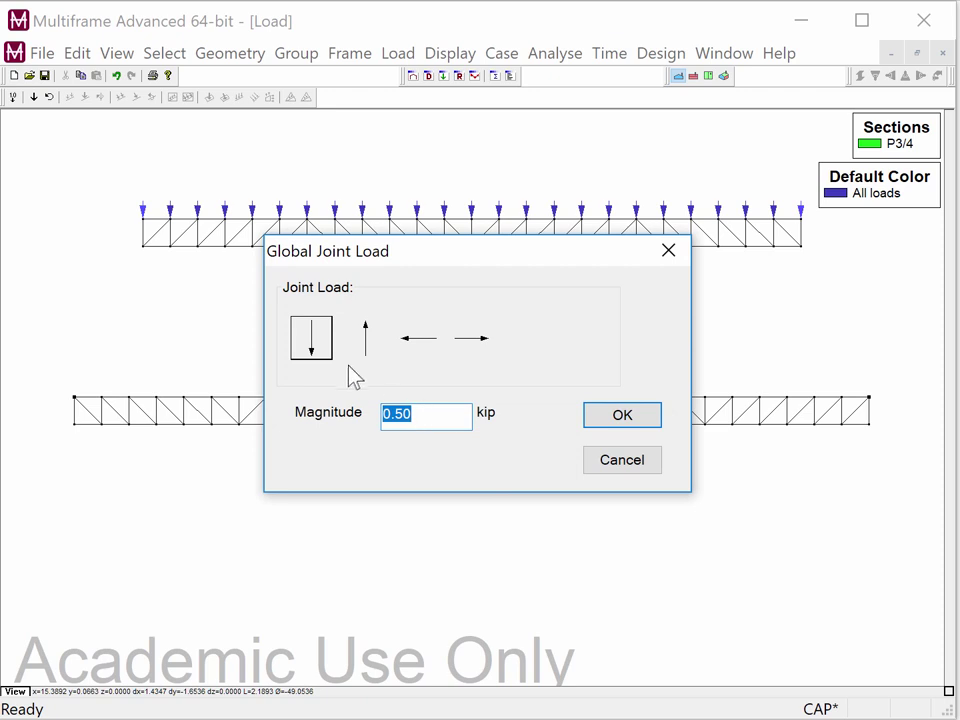
{"action": "left_click", "coordinate": [622, 415]}
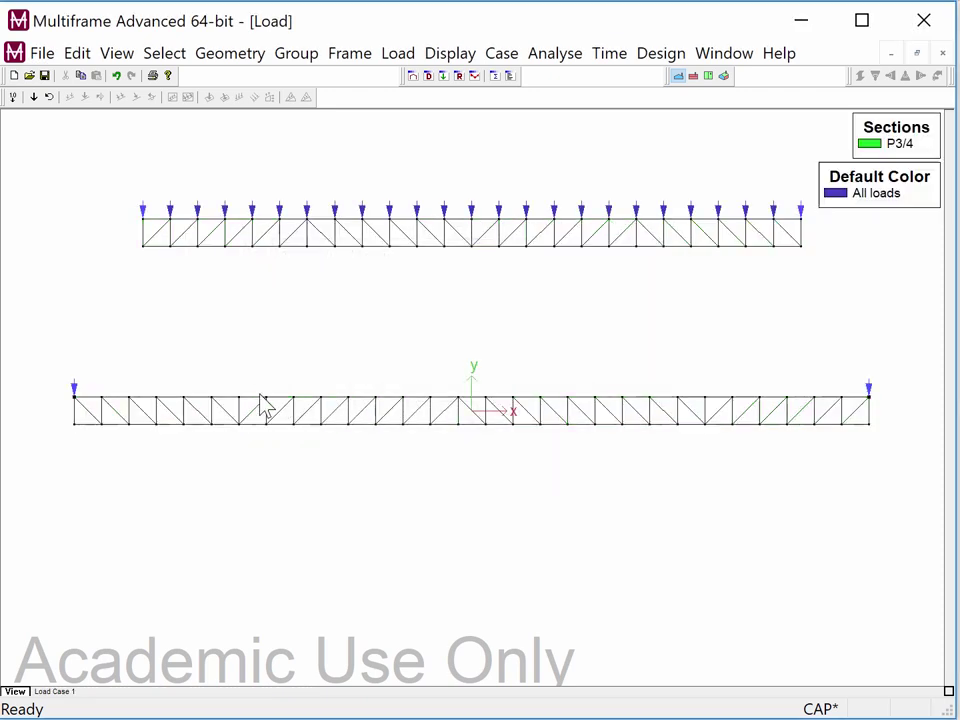
Apply a downward 1 kip global joint load to every interior joint of the lower truss's top chord.
{"action": "left_click_drag", "start_coordinate": [89, 357], "coordinate": [855, 419]}
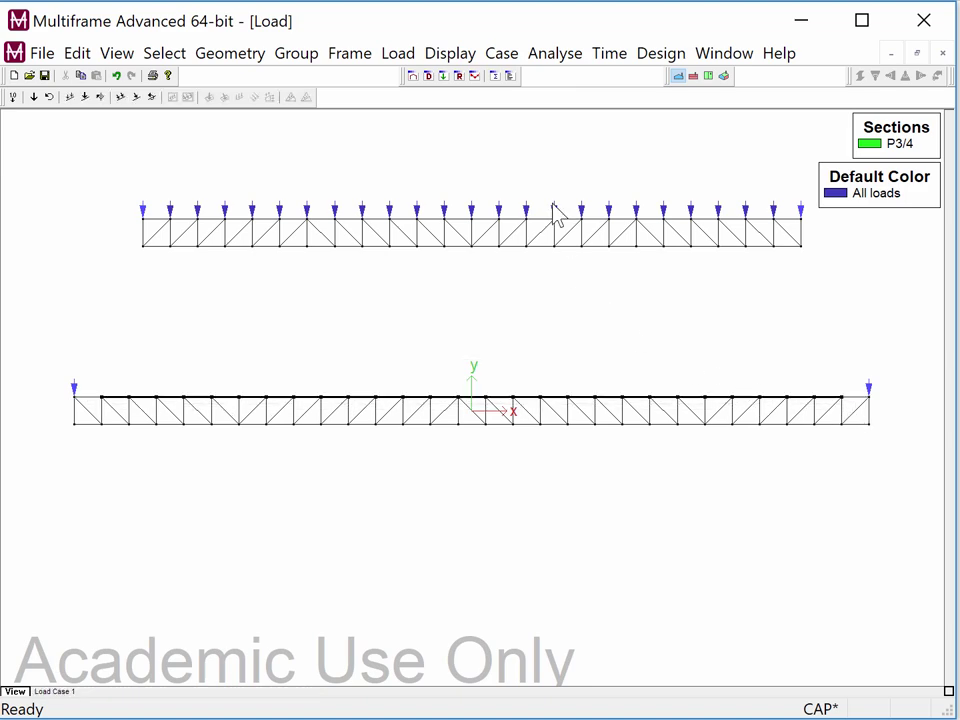
{"action": "left_click", "coordinate": [398, 54]}
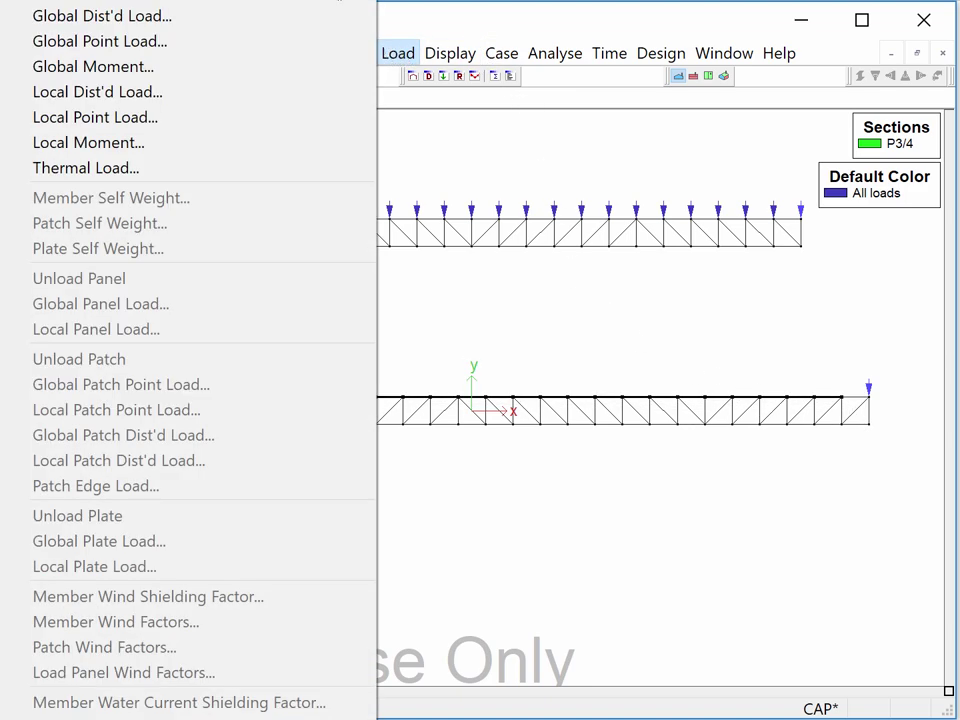
{"action": "left_click", "coordinate": [340, 3]}
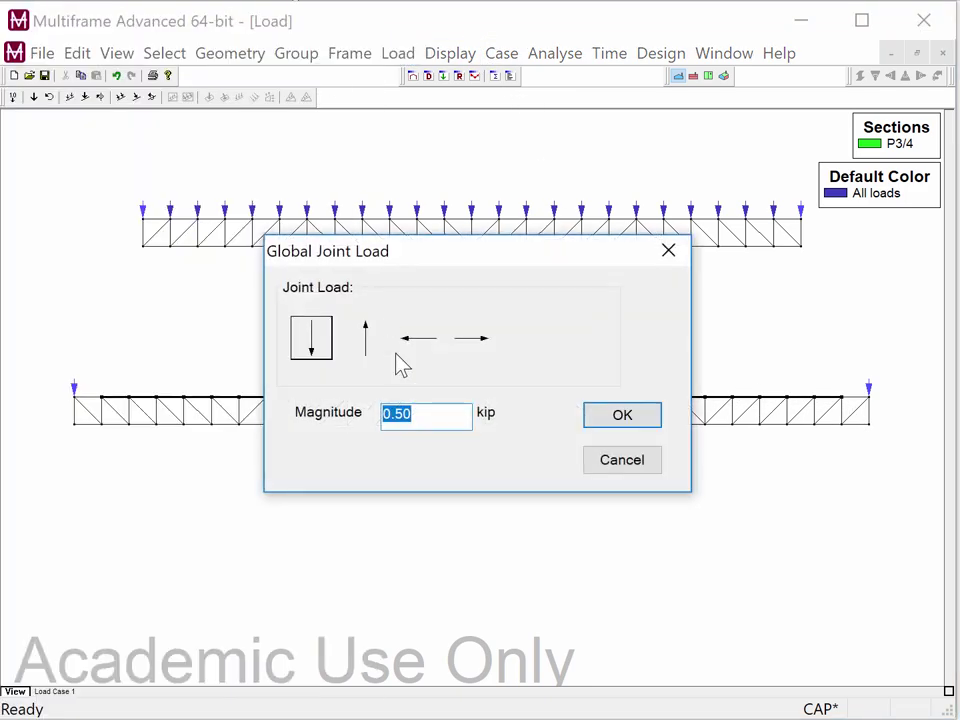
{"action": "type", "text": "1"}
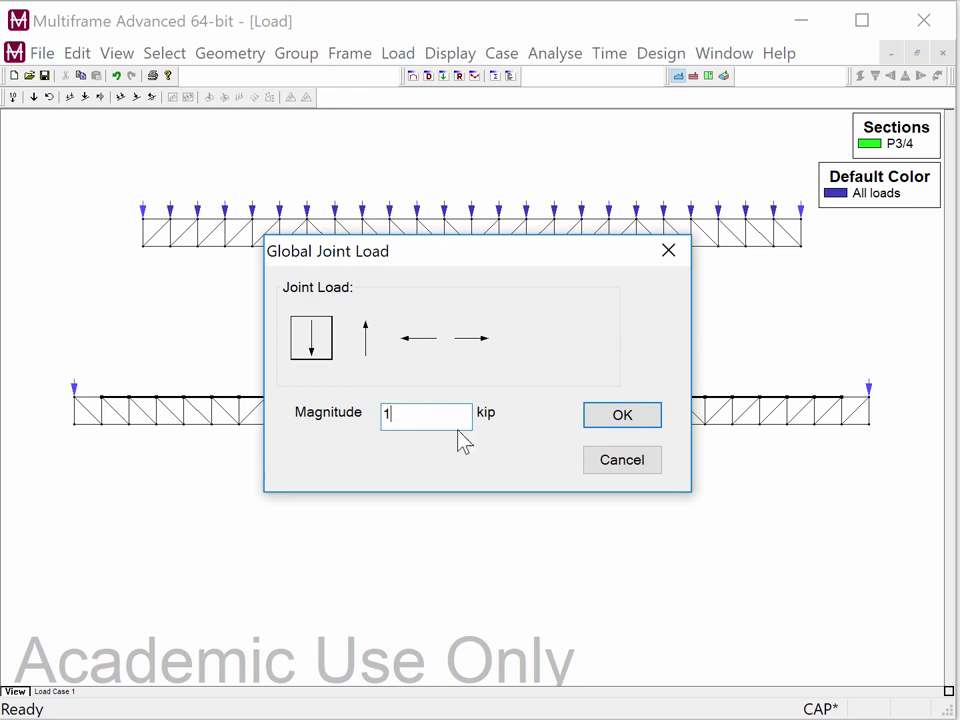
{"action": "left_click", "coordinate": [612, 422]}
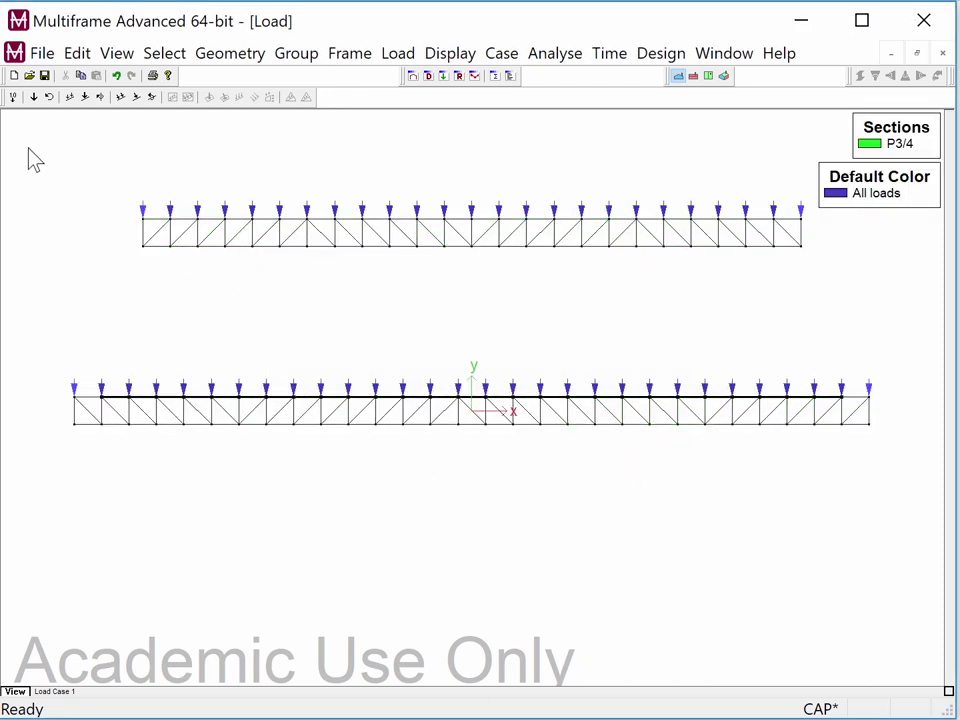
Display the load values and check the joint loads along both trusses.
{"action": "left_click", "coordinate": [14, 97]}
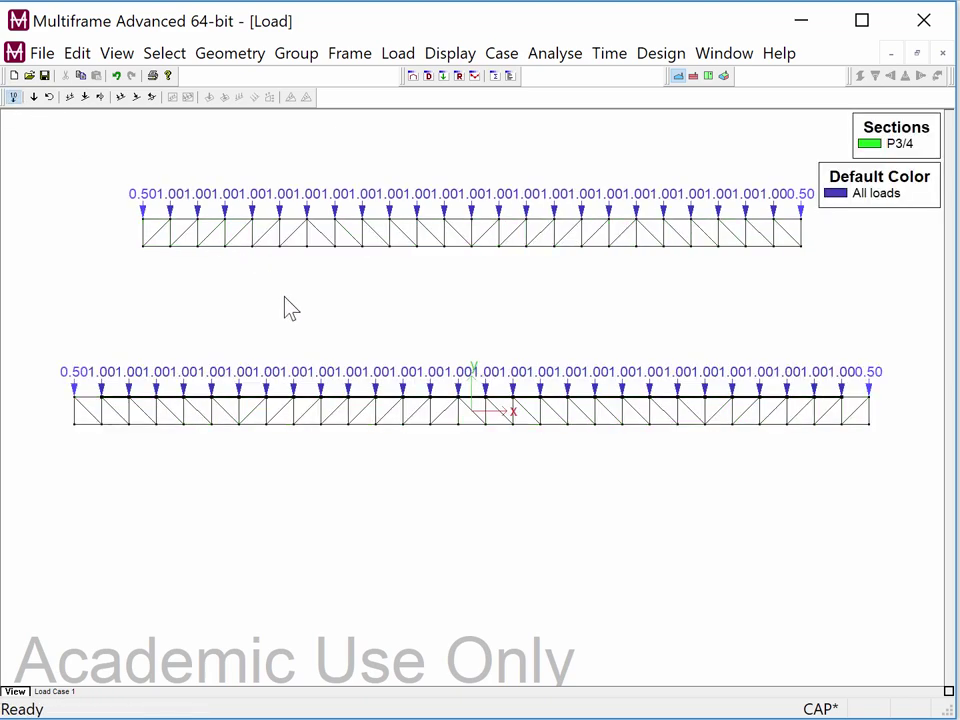
{"action": "scroll", "coordinate": [400, 330], "scroll_direction": "up", "scroll_amount": 5}
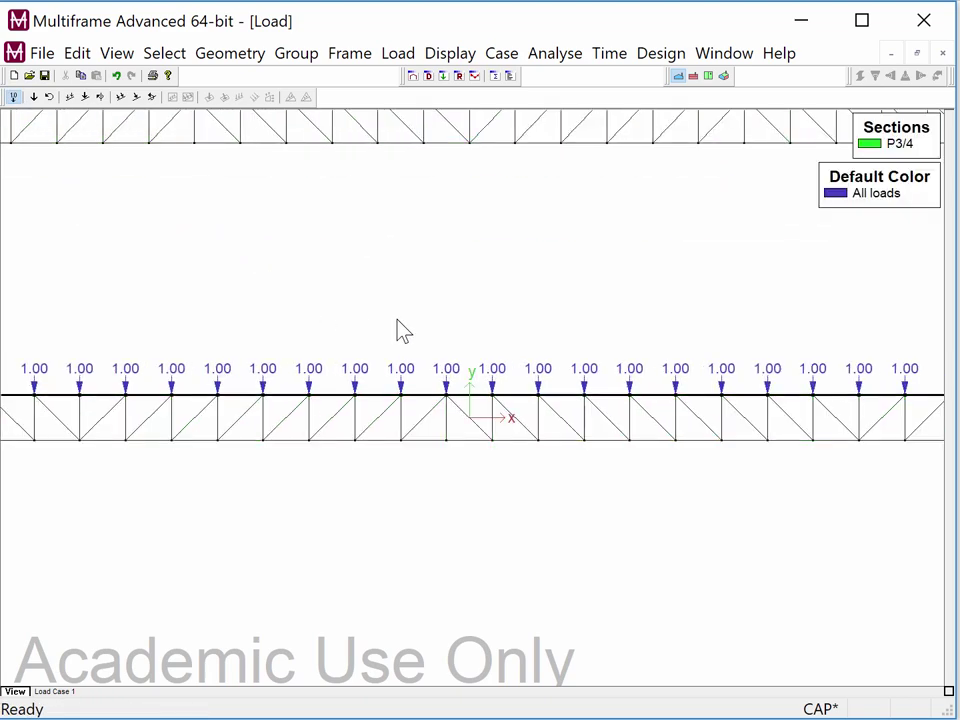
{"action": "scroll", "coordinate": [400, 330], "scroll_direction": "down", "scroll_amount": 4}
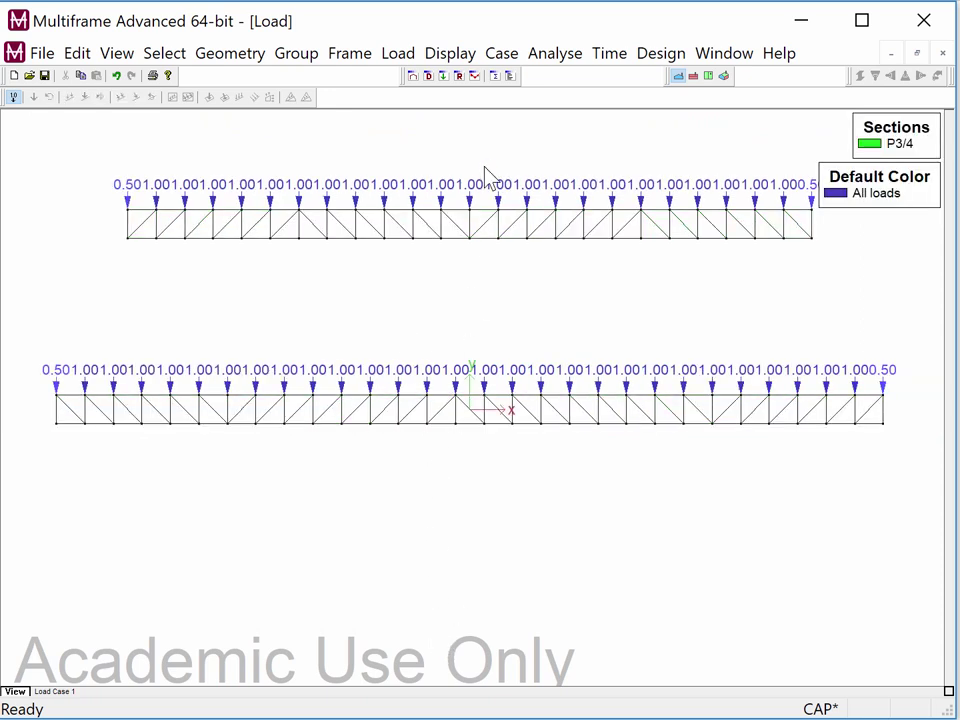
Try to run a linear analysis with the two trusses as separate structures.
{"action": "left_click", "coordinate": [546, 57]}
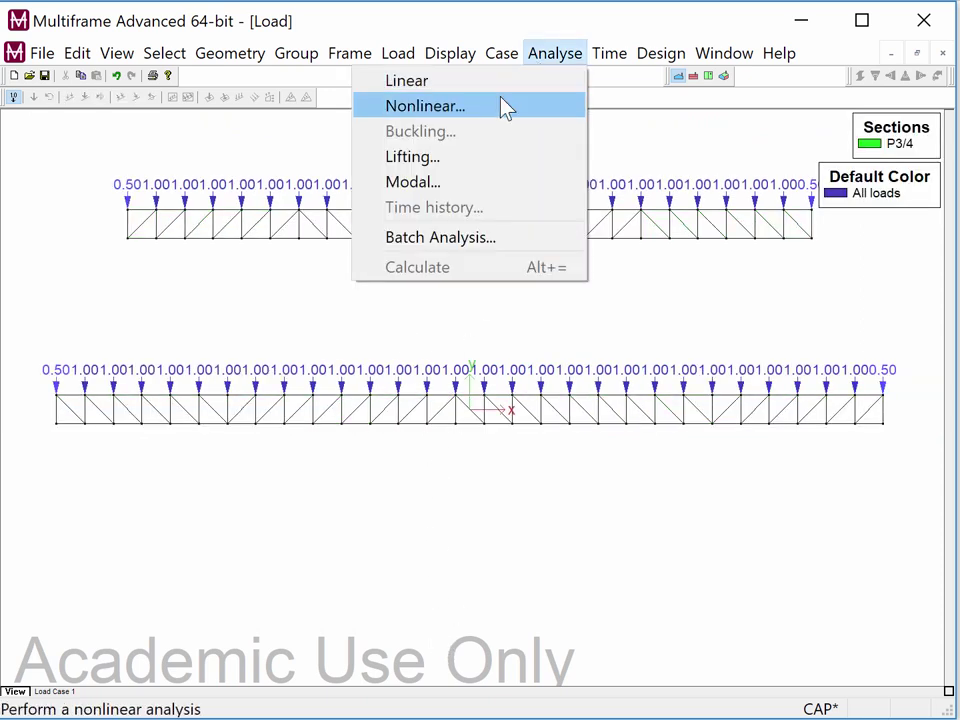
{"action": "left_click", "coordinate": [500, 86]}
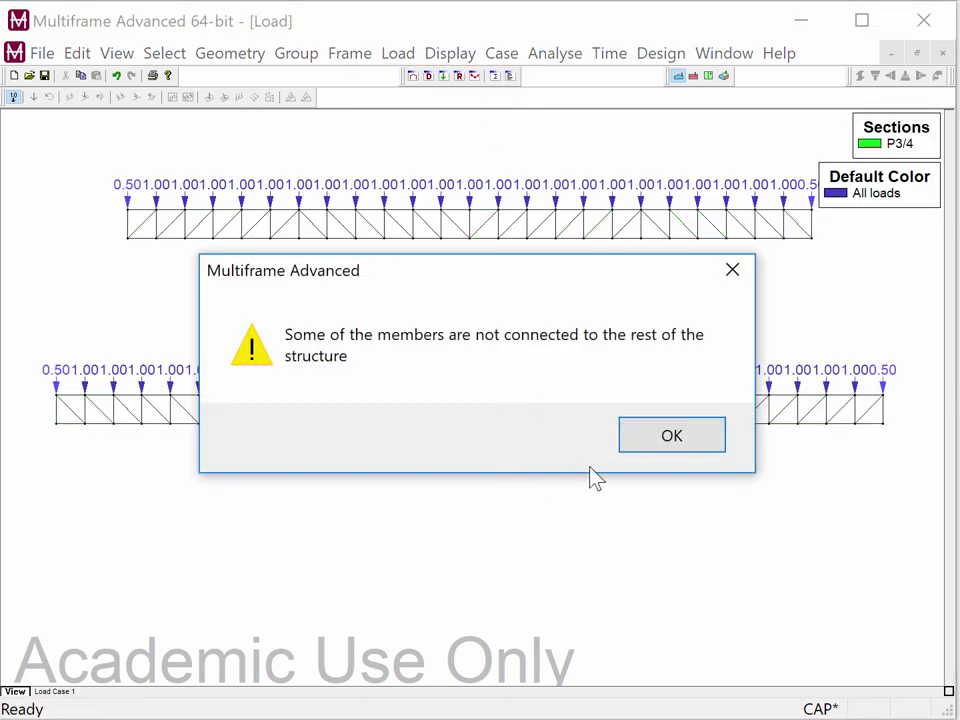
{"action": "left_click", "coordinate": [660, 445]}
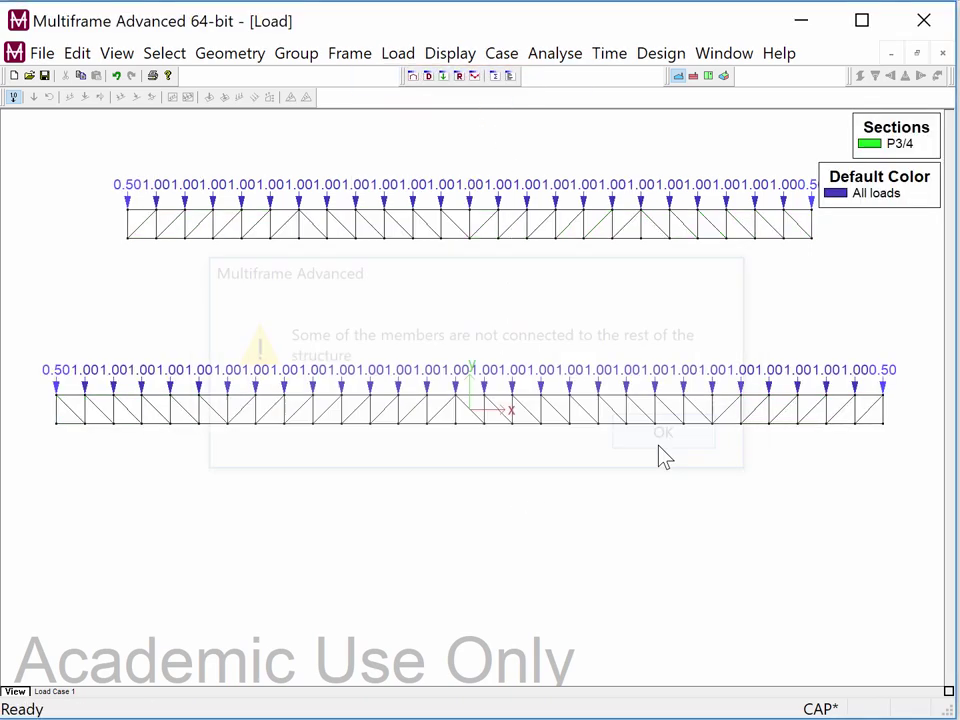
{"action": "left_click", "coordinate": [557, 58]}
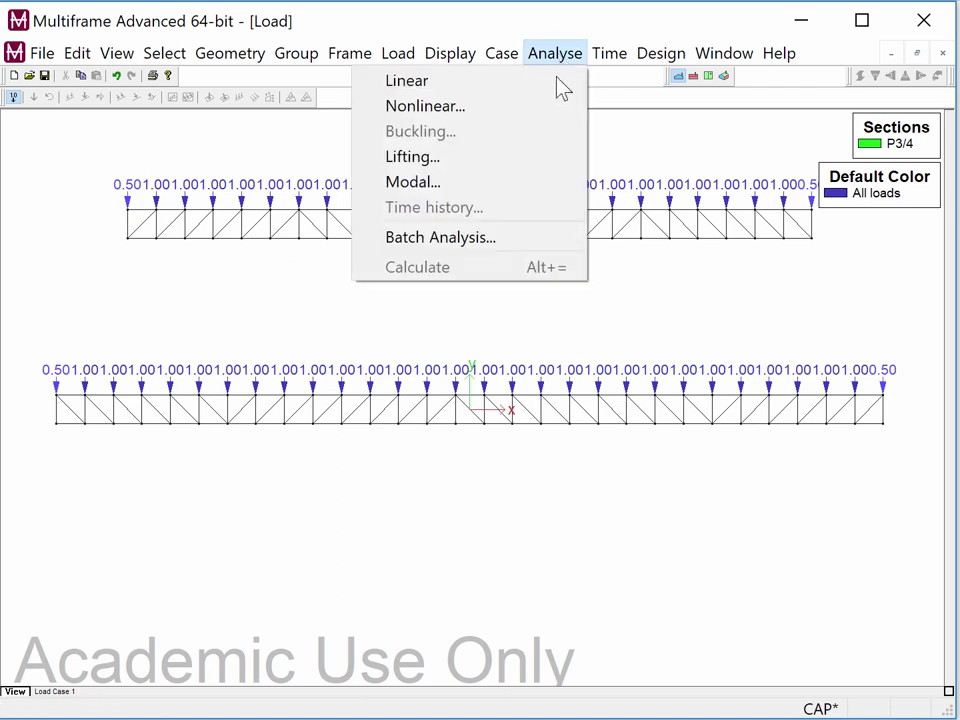
{"action": "left_click", "coordinate": [555, 82]}
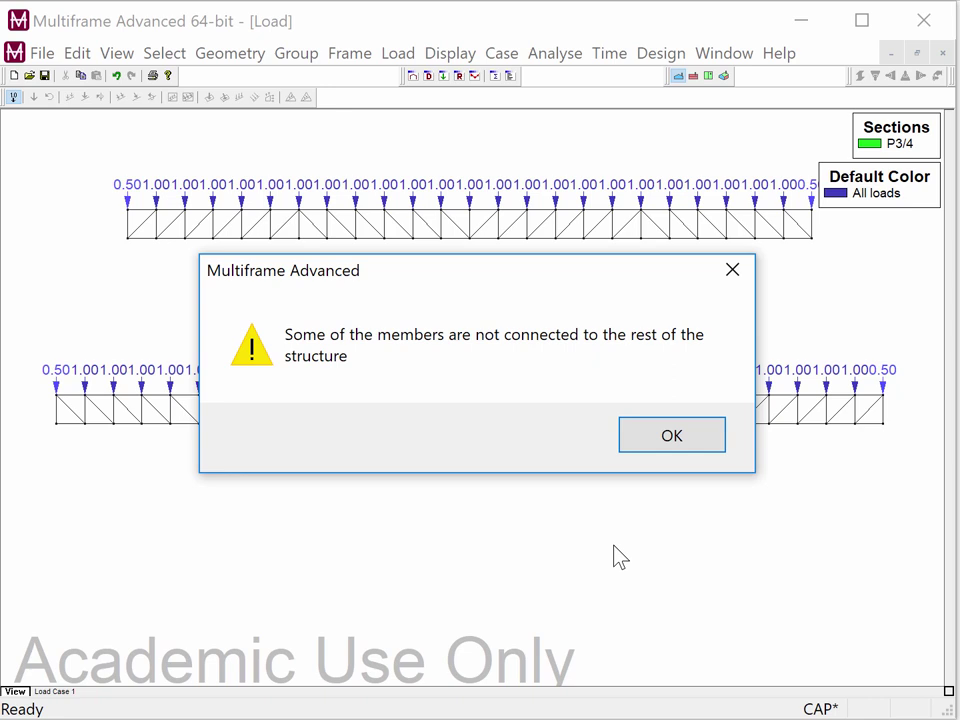
{"action": "left_click", "coordinate": [702, 441]}
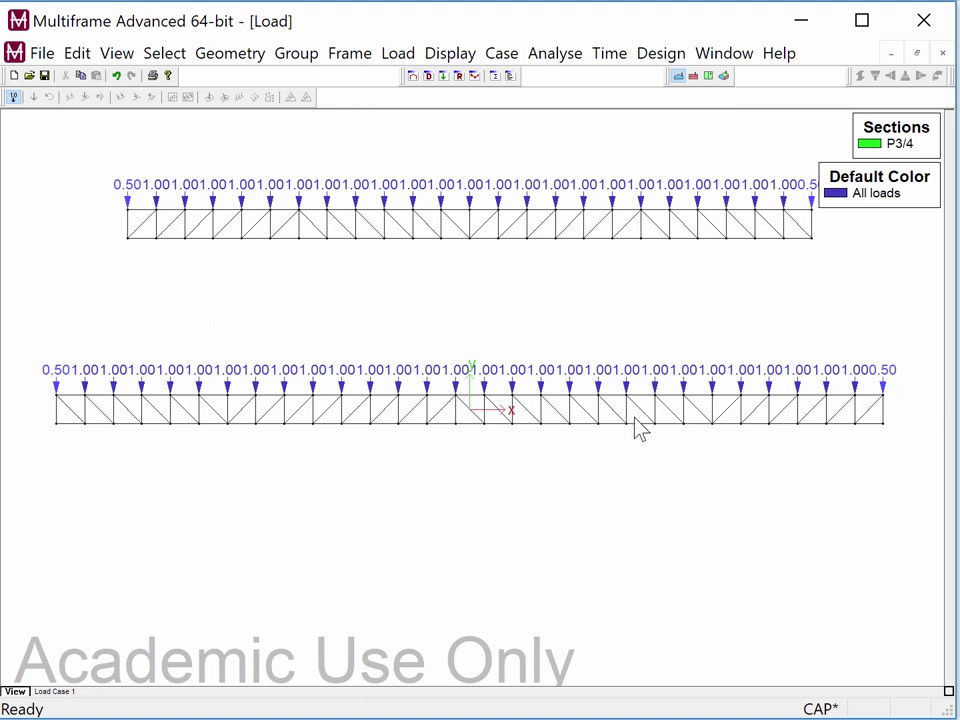
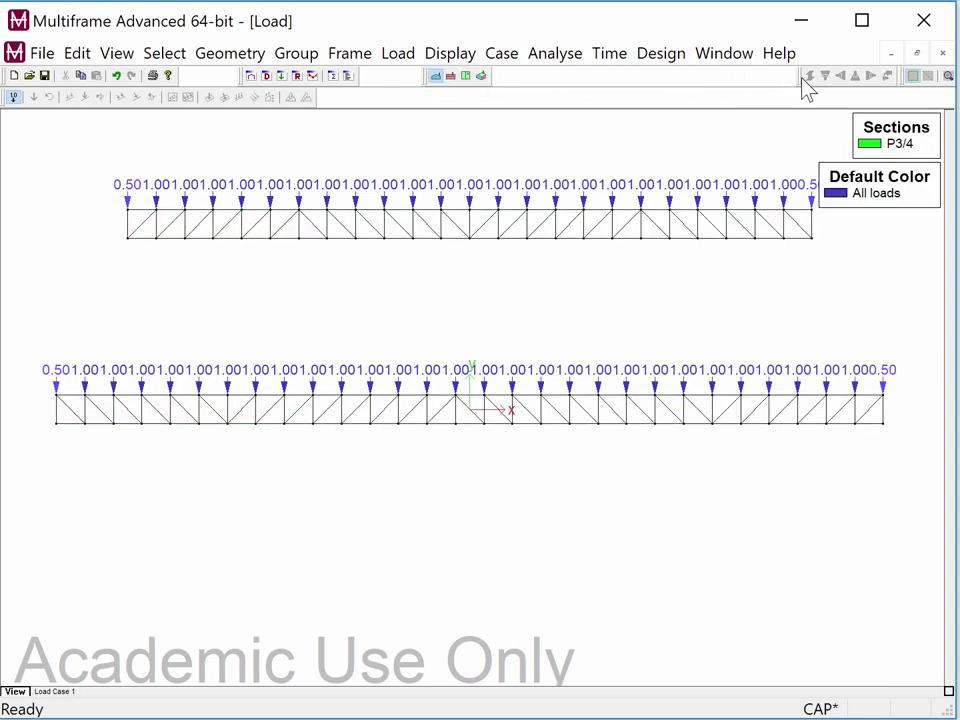
Draw a member in the frame model joining the lower truss's left support joint to the upper truss's left support joint.
{"action": "left_click_drag", "start_coordinate": [802, 78], "coordinate": [542, 81]}
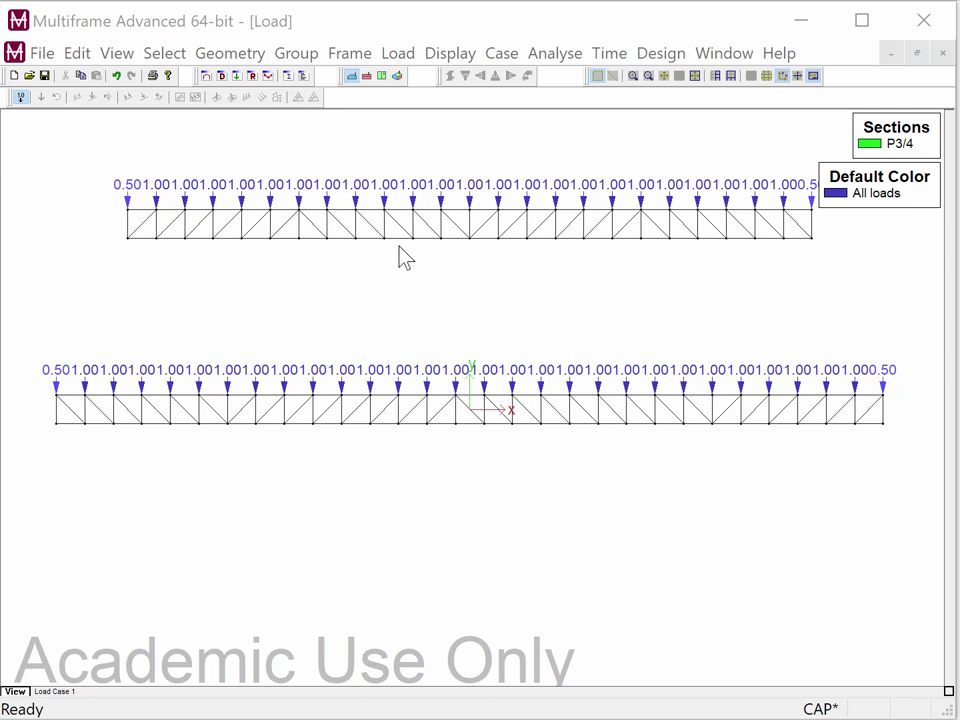
{"action": "left_click", "coordinate": [207, 78]}
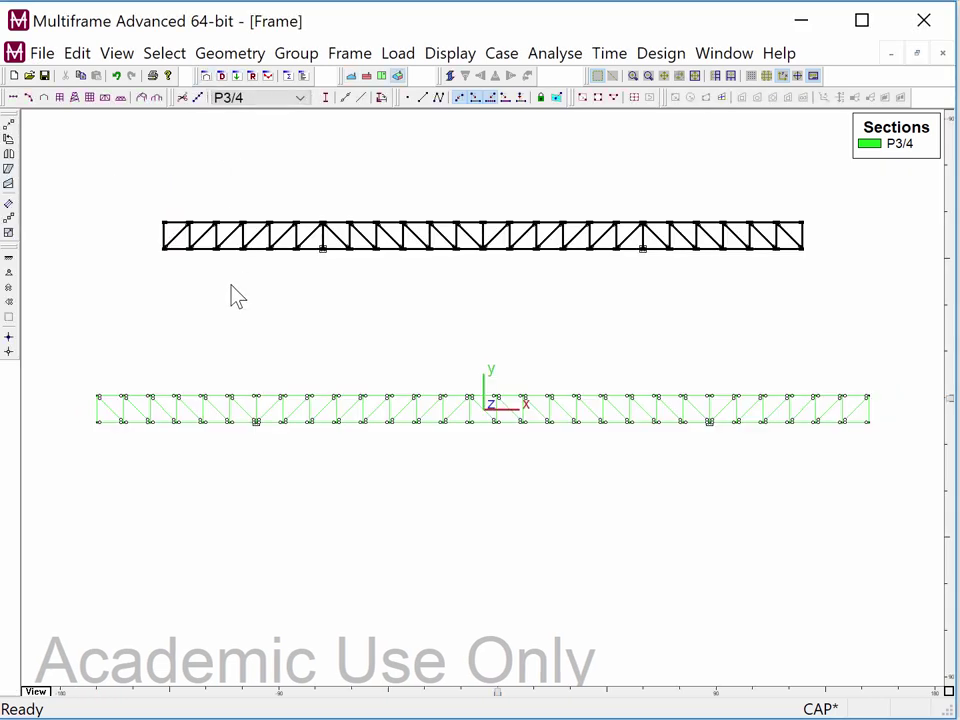
{"action": "left_click", "coordinate": [447, 340]}
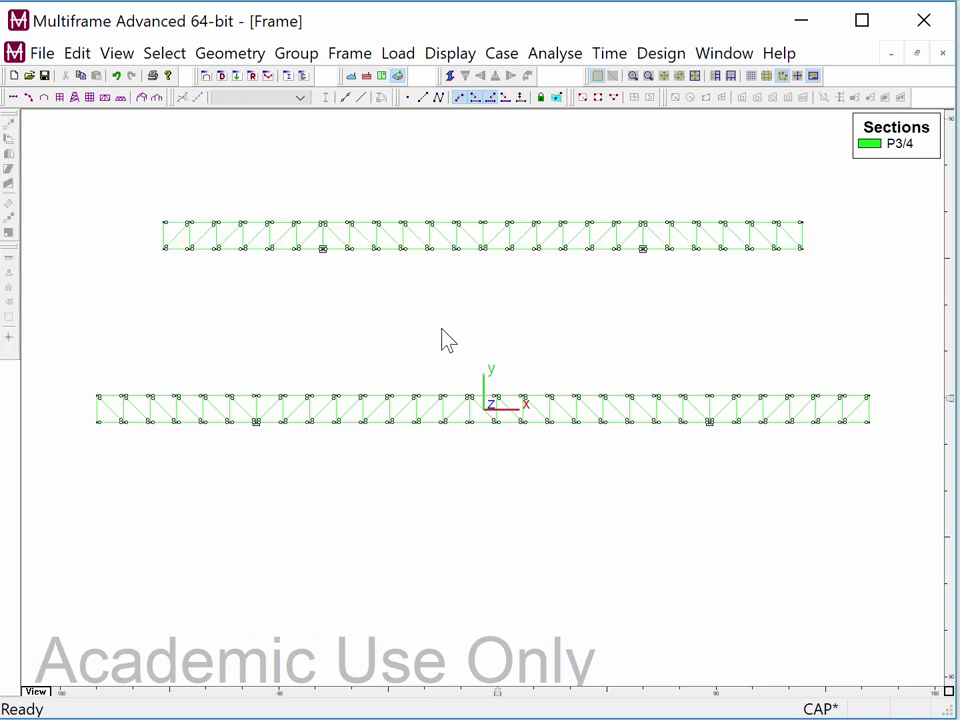
{"action": "left_click", "coordinate": [424, 99]}
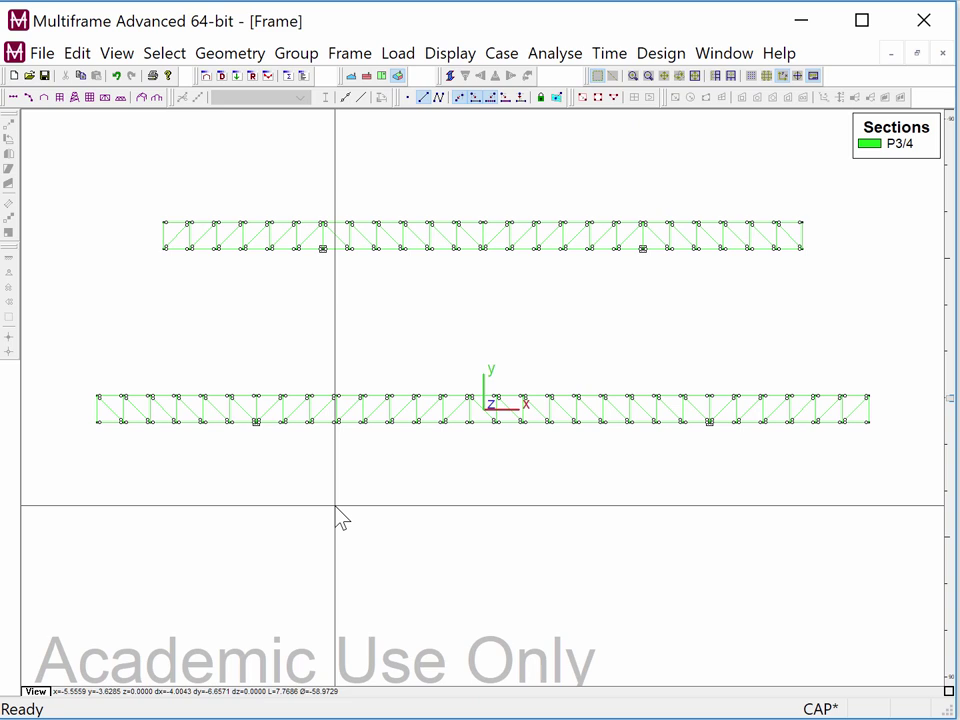
{"action": "left_click", "coordinate": [256, 421]}
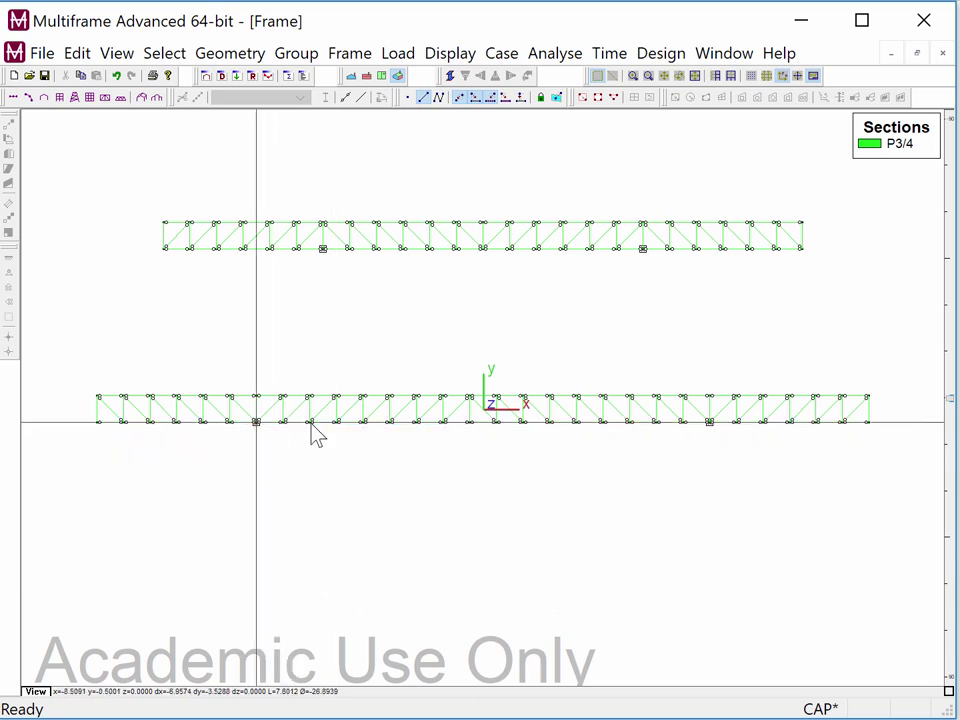
{"action": "left_click", "coordinate": [324, 249]}
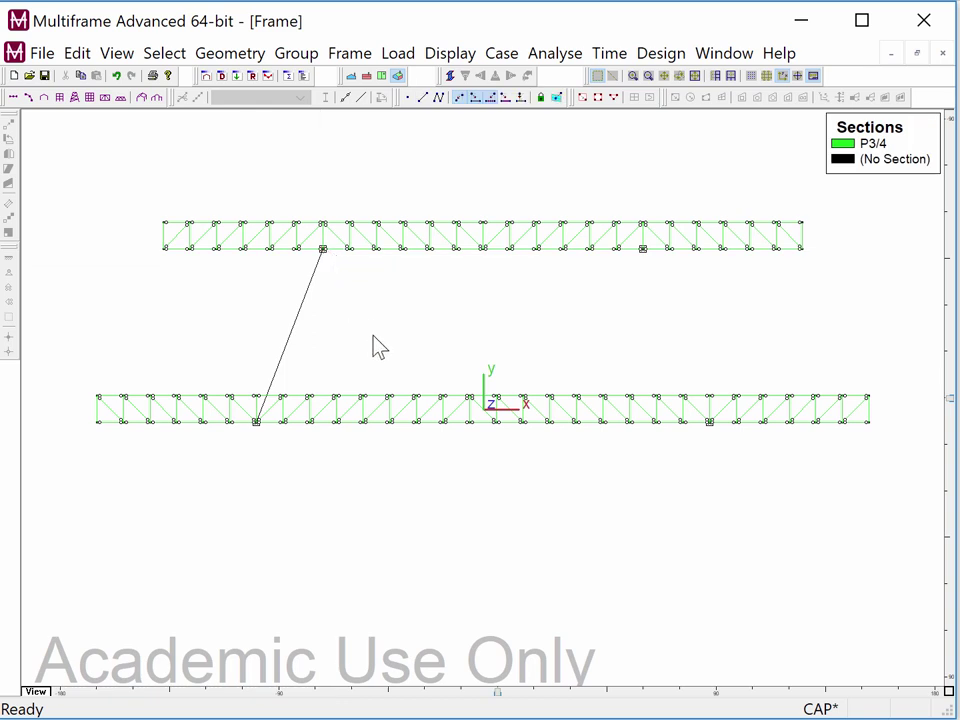
Assign the P3/4 section to the inclined member connecting the two trusses.
{"action": "left_click", "coordinate": [298, 312]}
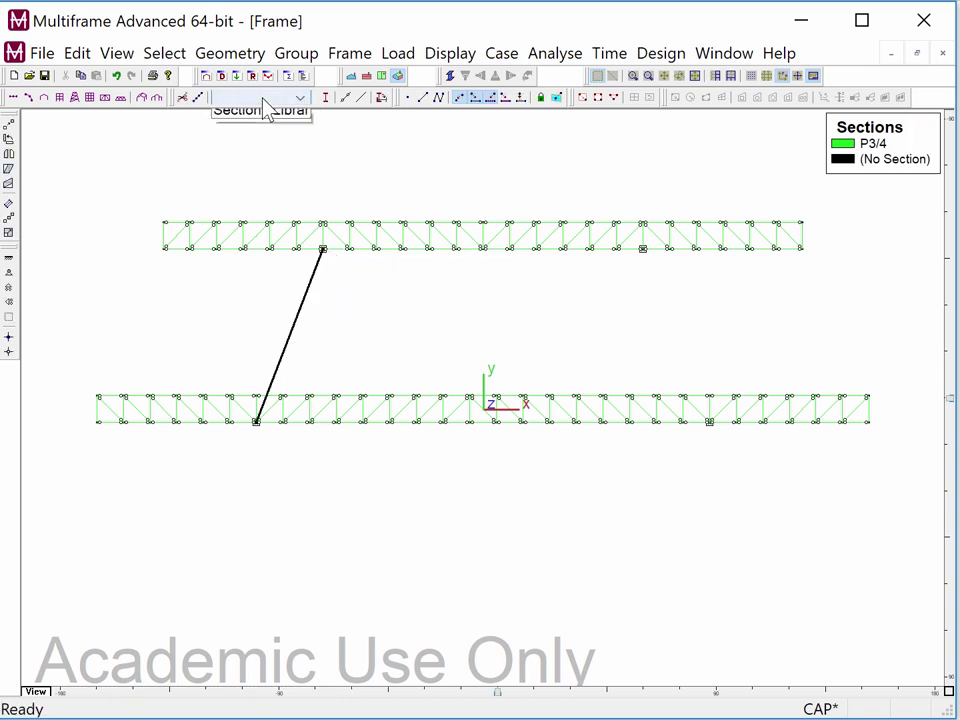
{"action": "left_click", "coordinate": [263, 101]}
{"action": "left_click", "coordinate": [265, 118]}
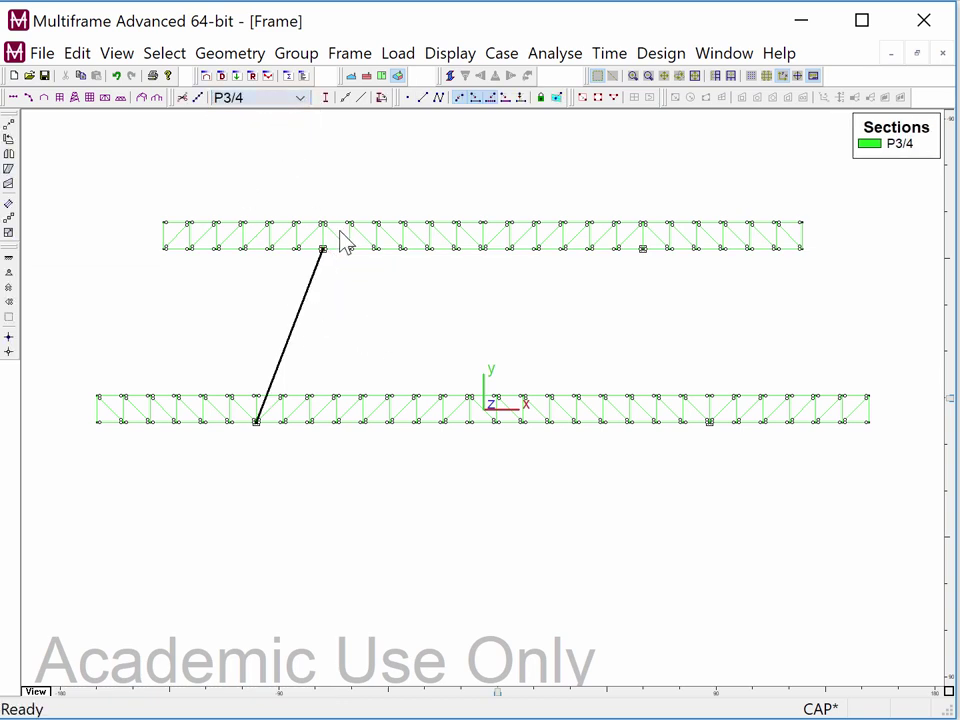
Release major bending Mz' at Joint 1 and Joint 2 of the inclined member connecting the two trusses.
{"action": "left_click", "coordinate": [385, 337]}
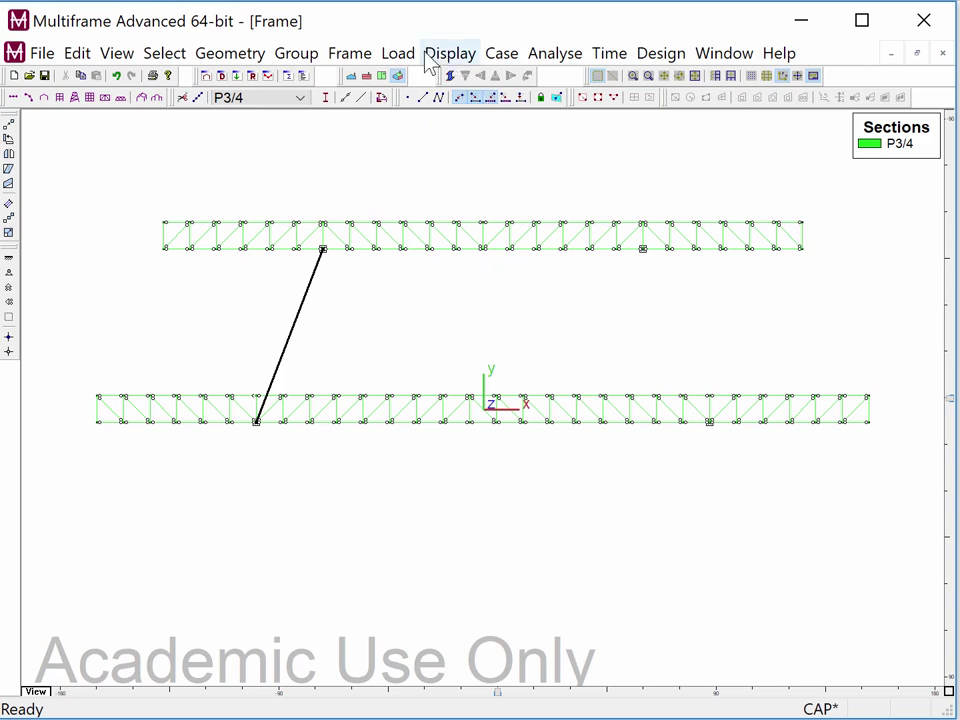
{"action": "left_click", "coordinate": [356, 58]}
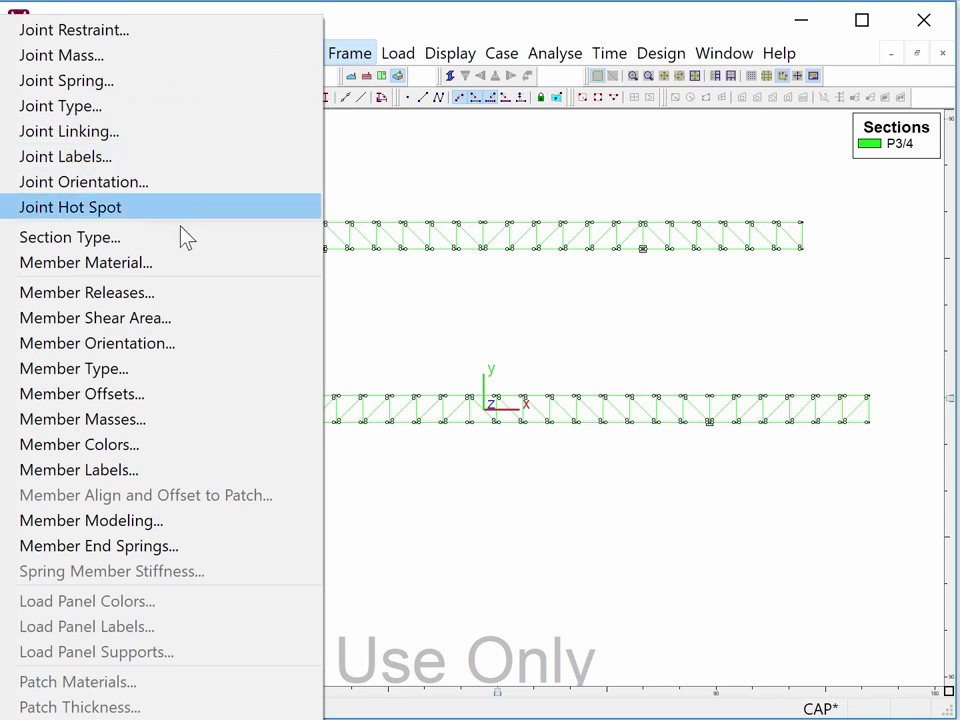
{"action": "left_click", "coordinate": [163, 294]}
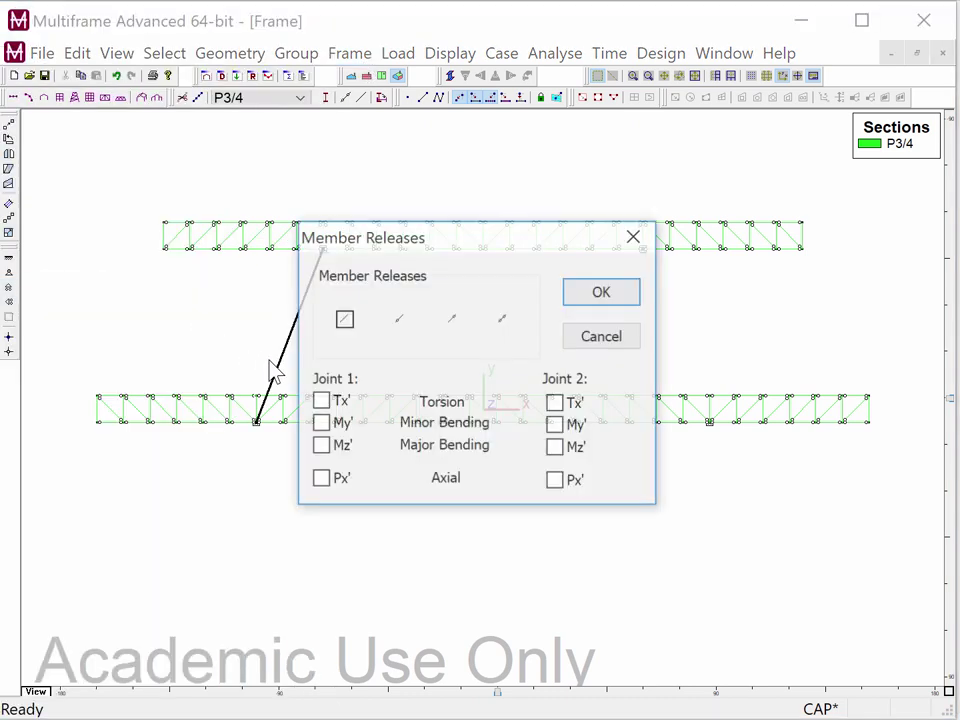
{"action": "left_click", "coordinate": [556, 449]}
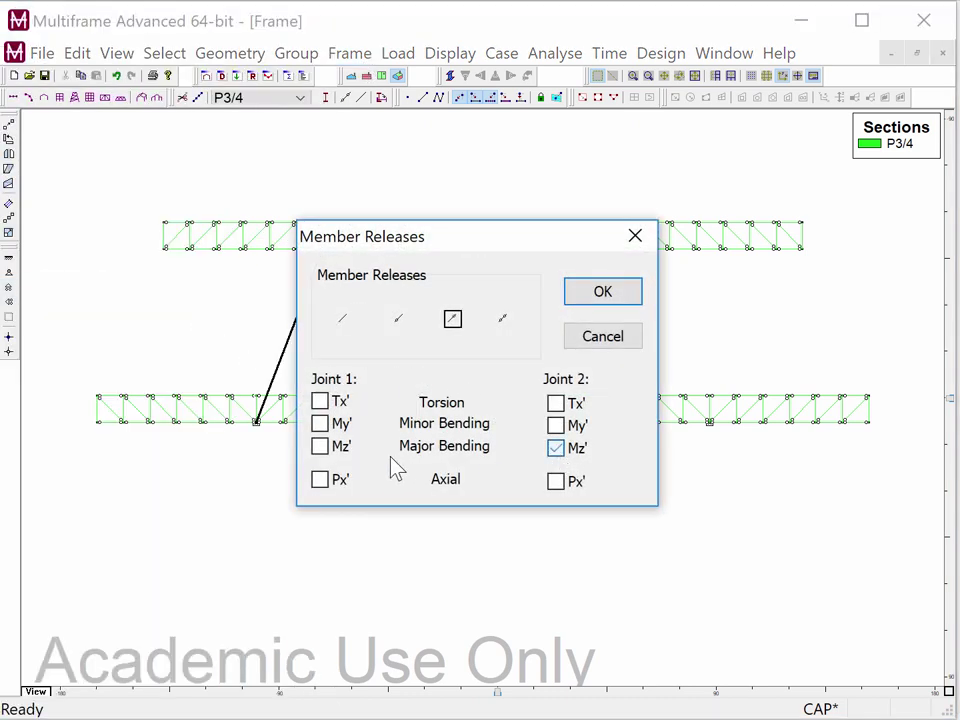
{"action": "left_click", "coordinate": [320, 446]}
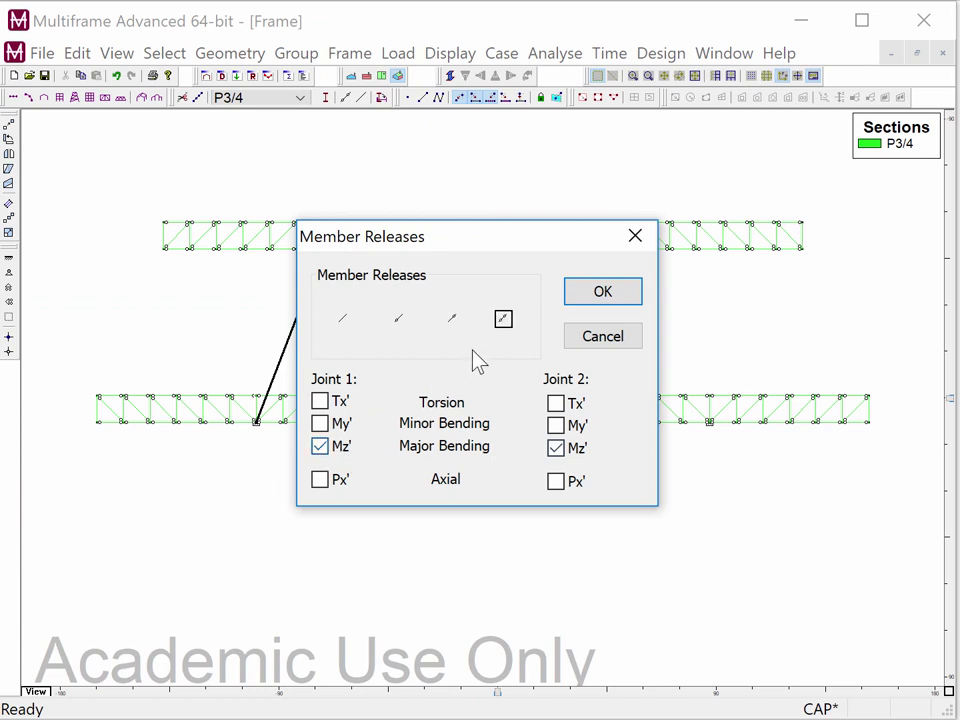
{"action": "left_click", "coordinate": [577, 296]}
{"action": "left_click", "coordinate": [548, 320]}
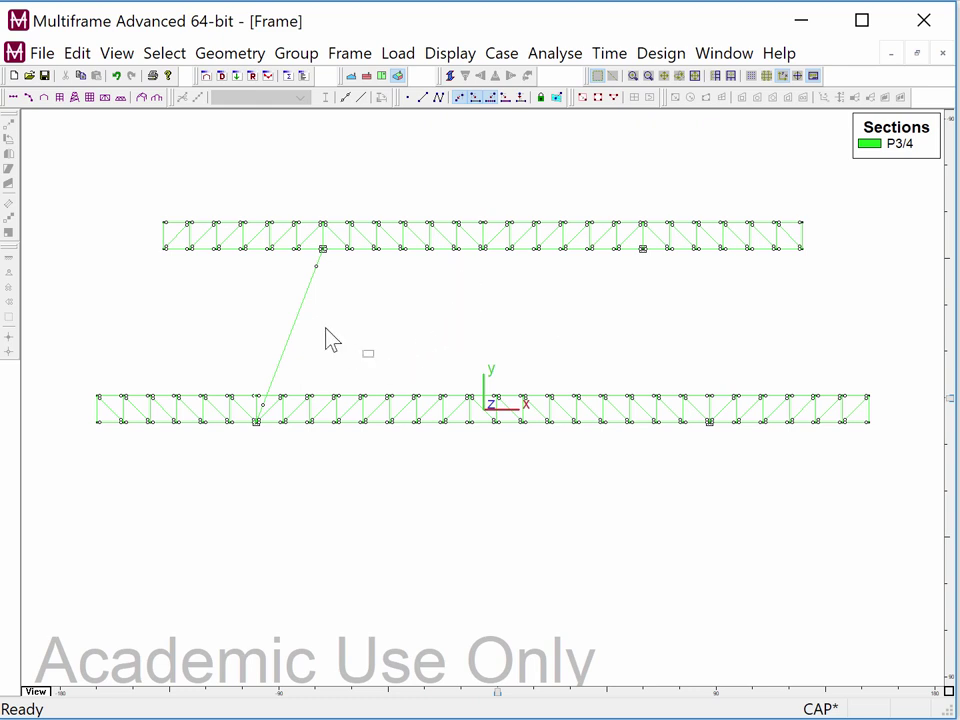
Mask the inclined member connecting the two trusses and make masked members invisible.
{"action": "left_click", "coordinate": [292, 313]}
{"action": "left_click", "coordinate": [447, 344]}
{"action": "left_click_drag", "start_coordinate": [337, 338], "coordinate": [298, 324]}
{"action": "left_click", "coordinate": [392, 333]}
{"action": "left_click", "coordinate": [283, 313]}
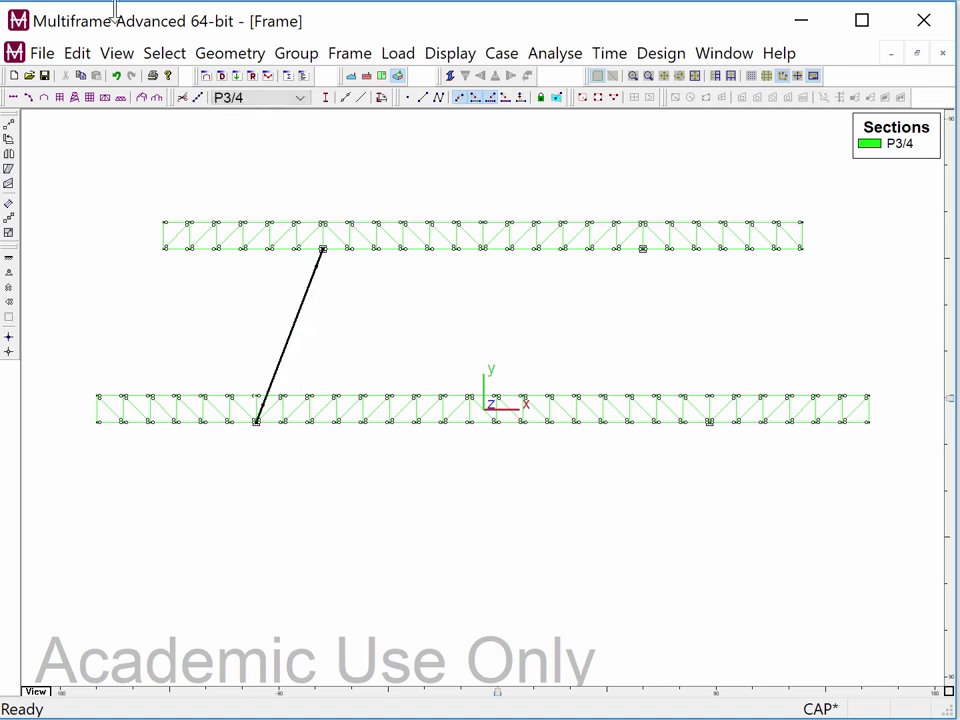
{"action": "left_click", "coordinate": [118, 56]}
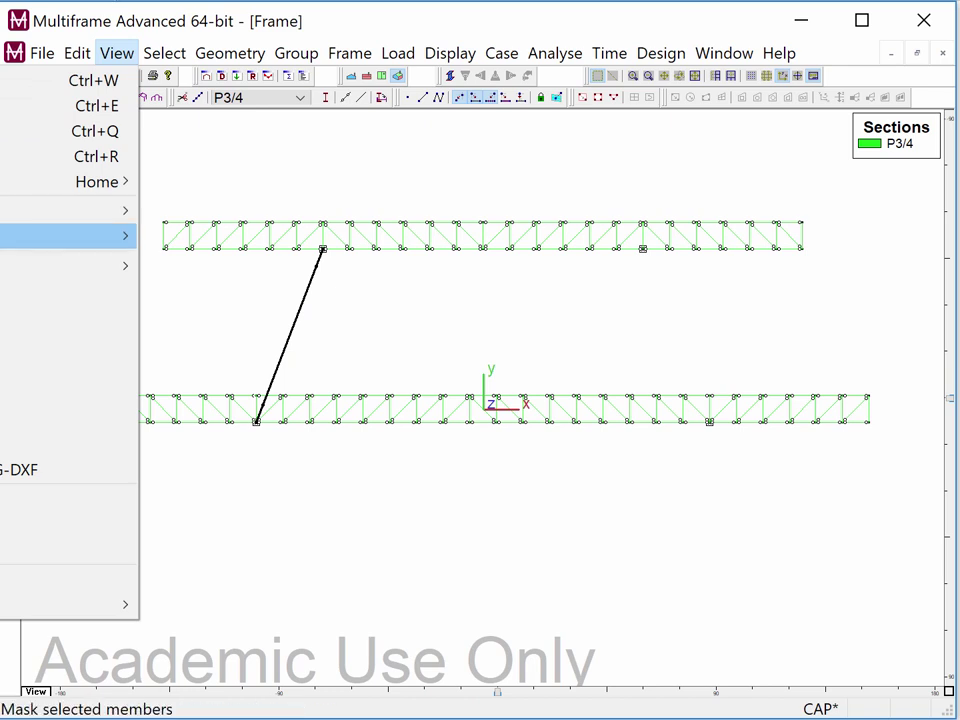
{"action": "left_click", "coordinate": [5, 235]}
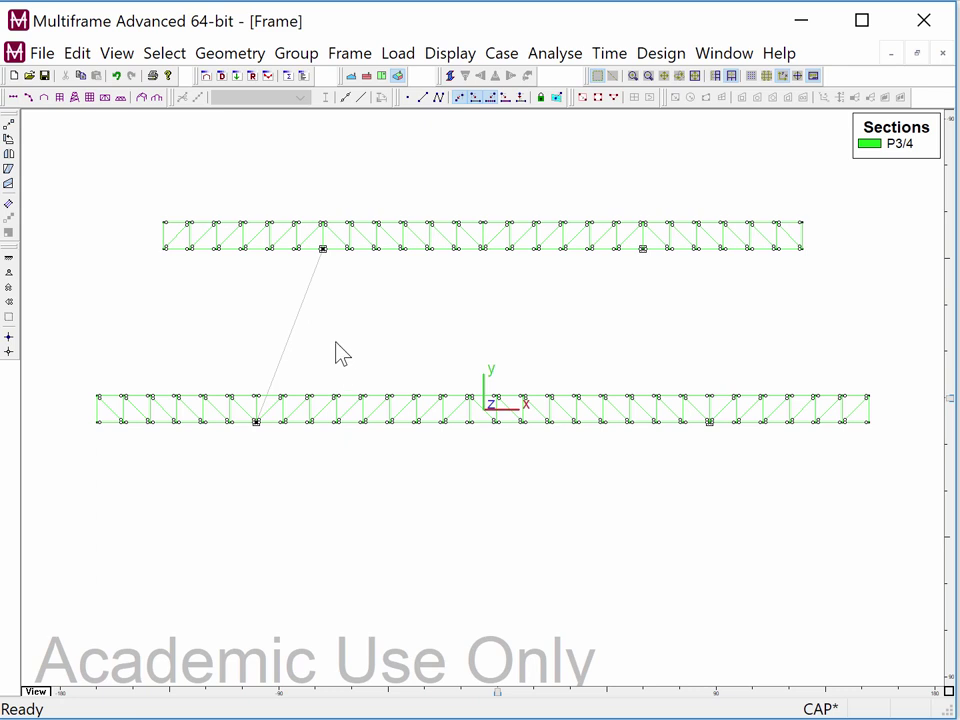
{"action": "left_click", "coordinate": [126, 56]}
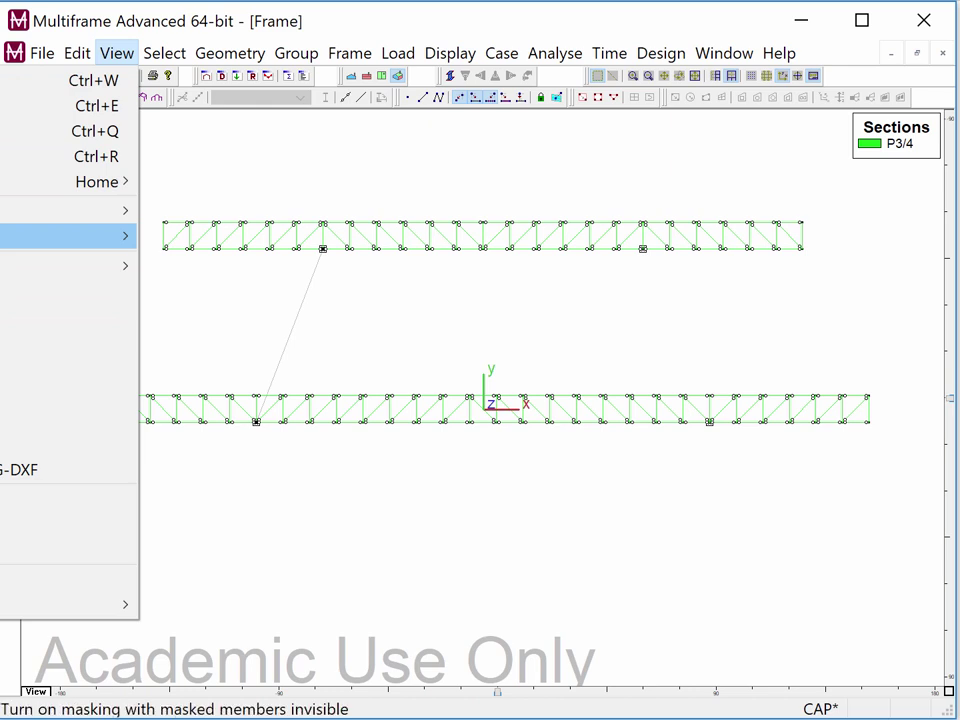
{"action": "left_click", "coordinate": [1, 235]}
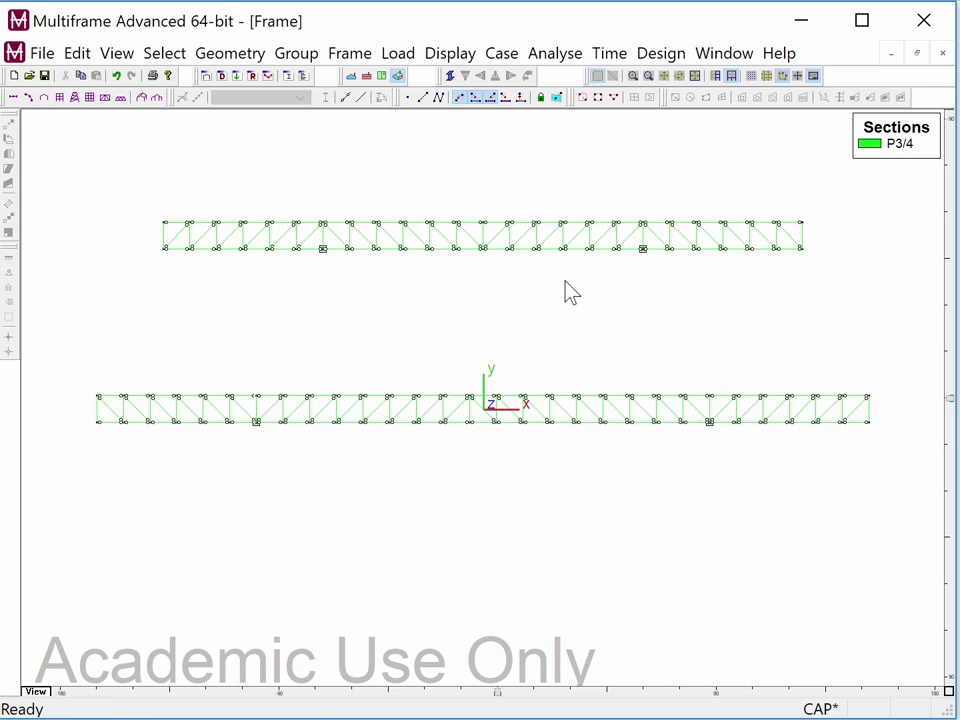
Run a linear analysis of the linked trusses.
{"action": "left_click", "coordinate": [545, 58]}
{"action": "left_click", "coordinate": [522, 82]}
{"action": "left_click", "coordinate": [515, 55]}
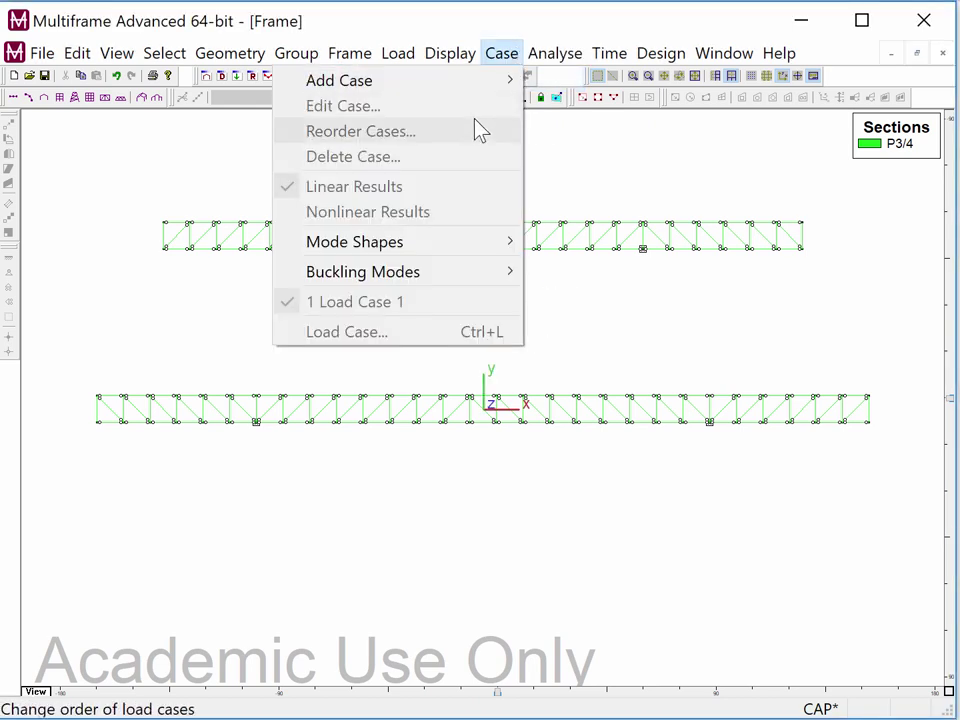
{"action": "mouse_move", "coordinate": [465, 62]}
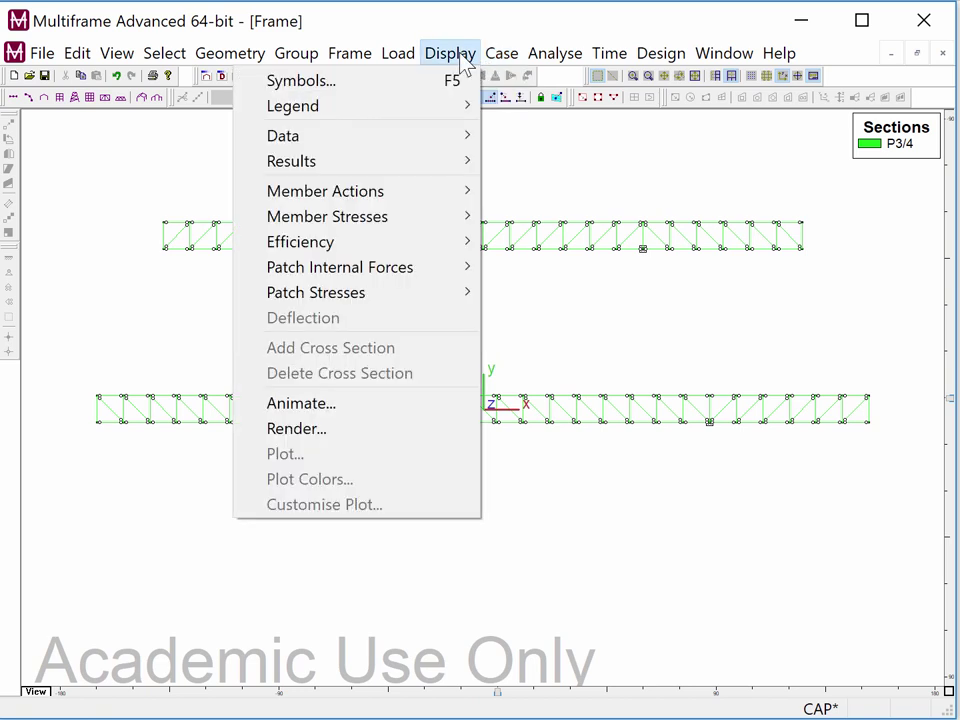
{"action": "mouse_move", "coordinate": [350, 199]}
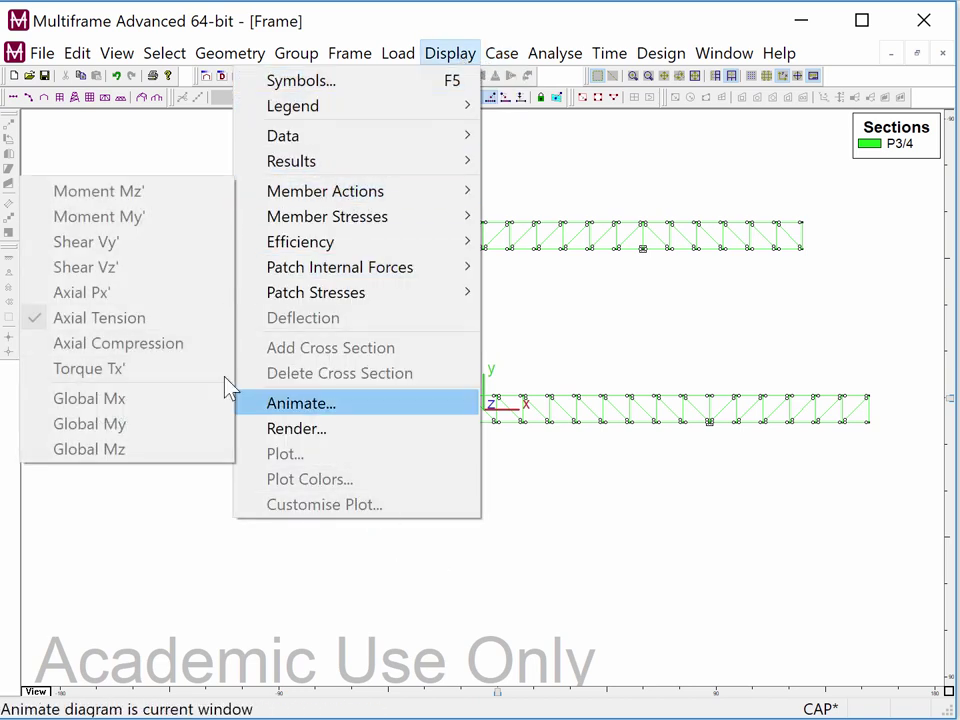
{"action": "left_click", "coordinate": [712, 338]}
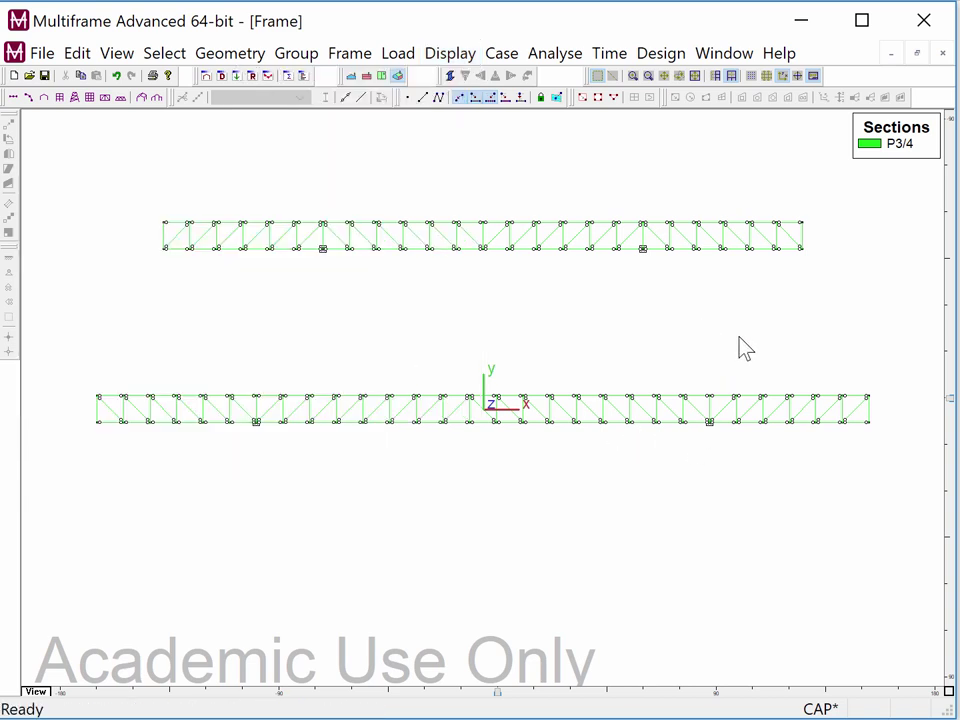
Show the axial tension and compression plot and examine the top chord of the lower truss.
{"action": "left_click", "coordinate": [268, 76]}
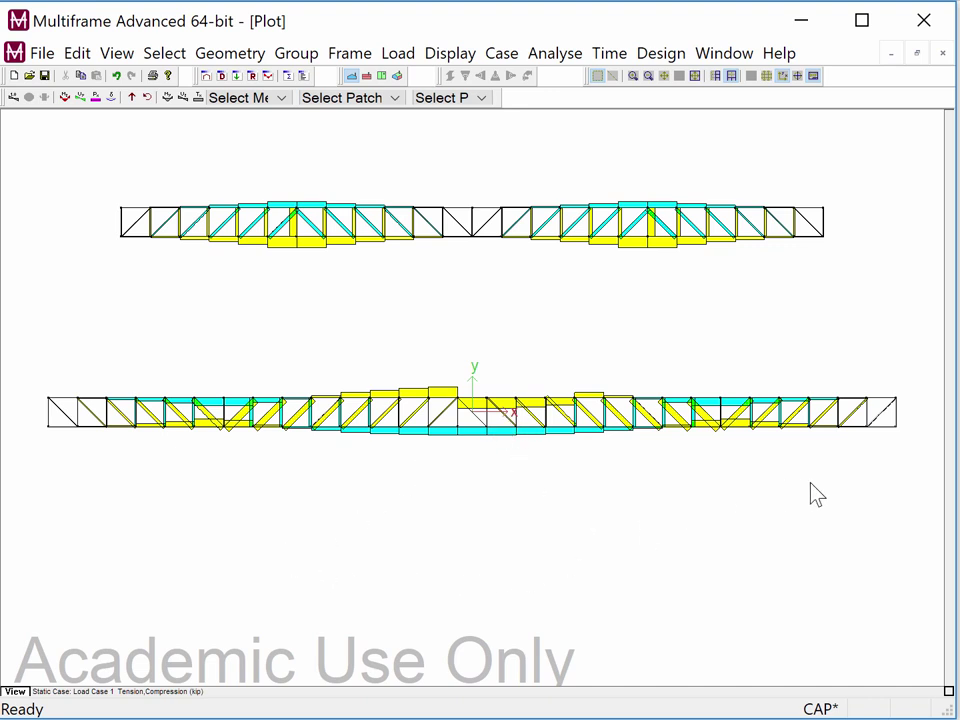
{"action": "mouse_move", "coordinate": [908, 465]}
{"action": "left_mouse_down"}
{"action": "mouse_move", "coordinate": [664, 369]}
{"action": "mouse_move", "coordinate": [490, 342]}
{"action": "mouse_move", "coordinate": [498, 338]}
{"action": "left_mouse_up"}
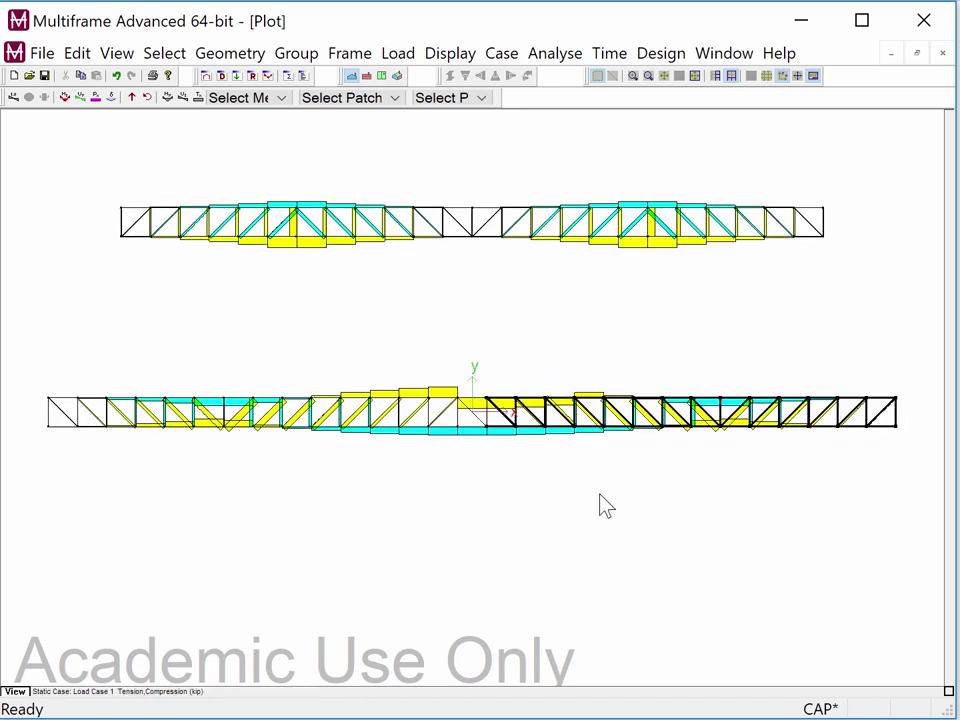
{"action": "left_click", "coordinate": [379, 291]}
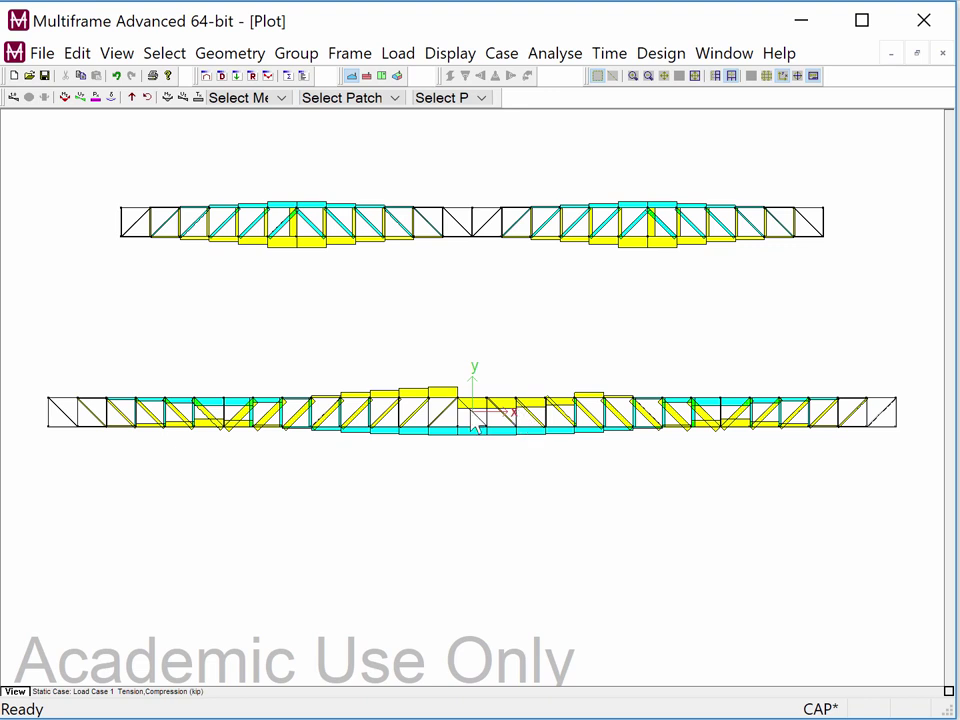
In the frame model, set the orientation angle to 0 for the four top-chord members at the lower truss's midspan.
{"action": "left_click", "coordinate": [206, 76]}
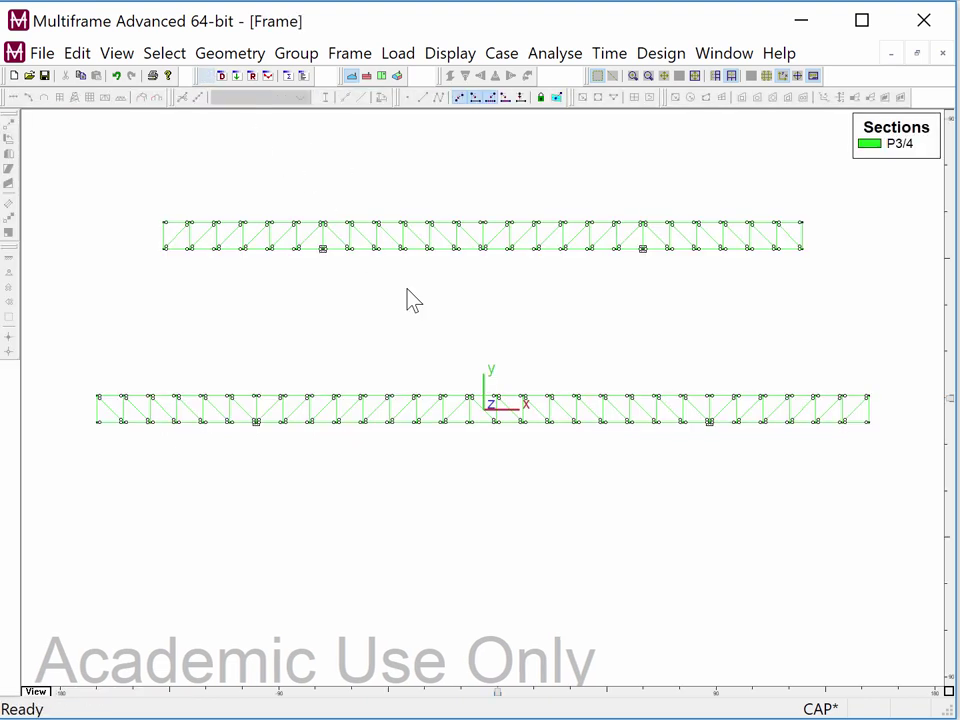
{"action": "left_click_drag", "start_coordinate": [461, 385], "coordinate": [617, 410]}
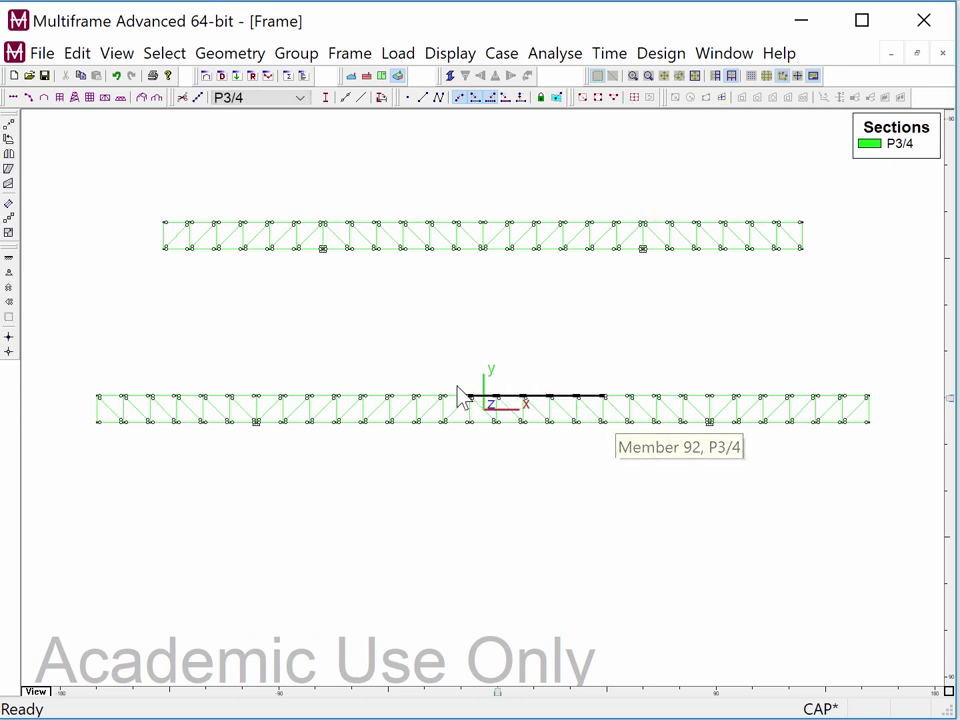
{"action": "left_click_drag", "start_coordinate": [459, 386], "coordinate": [600, 420]}
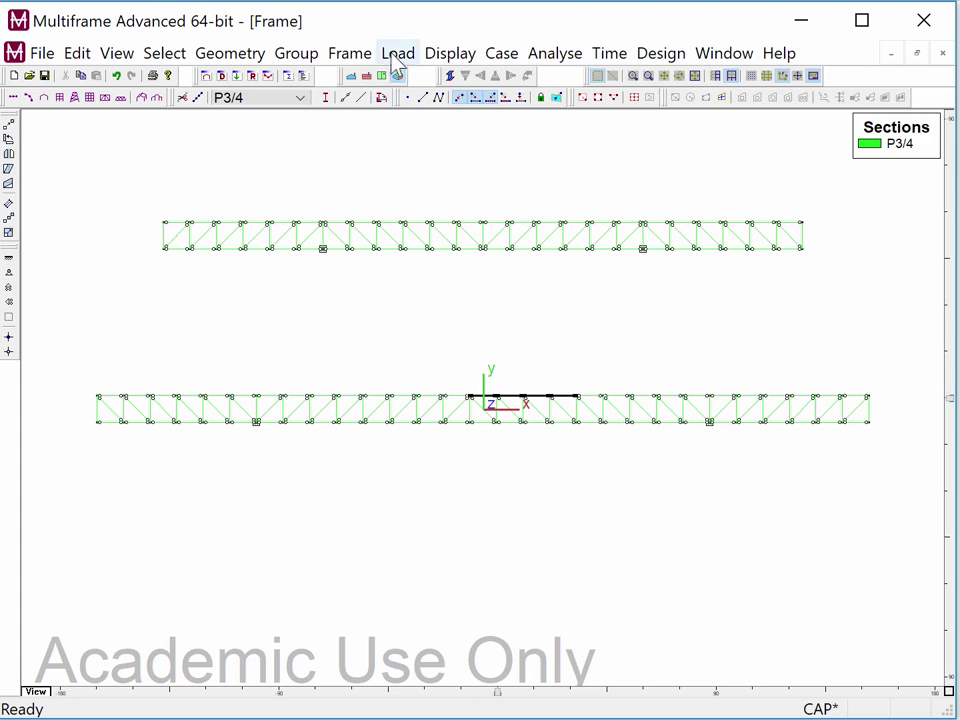
{"action": "left_click", "coordinate": [350, 53]}
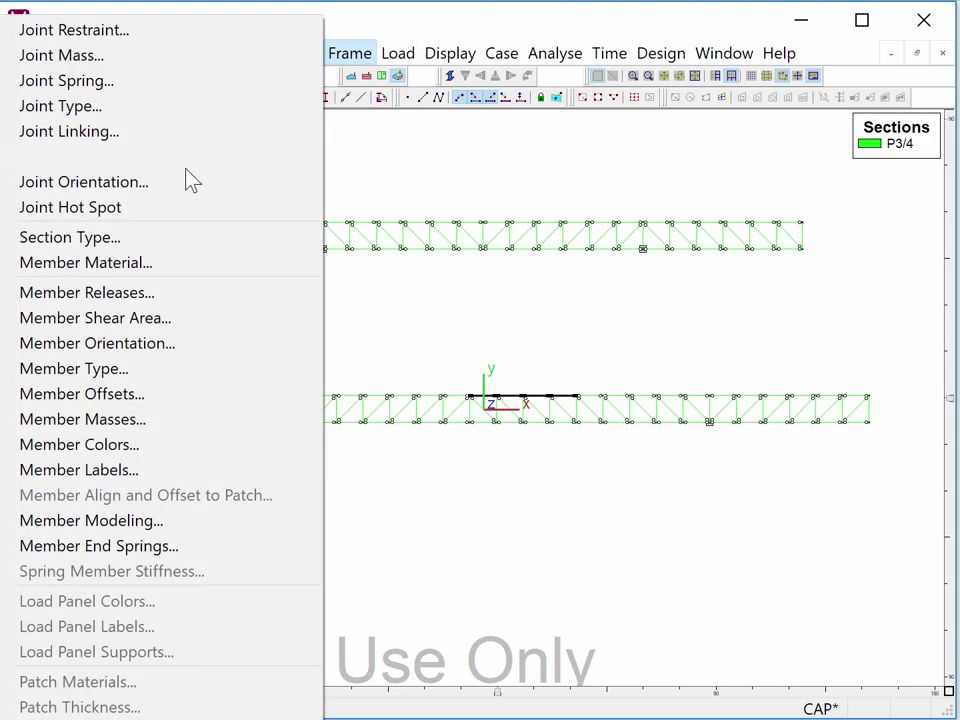
{"action": "left_click", "coordinate": [176, 345]}
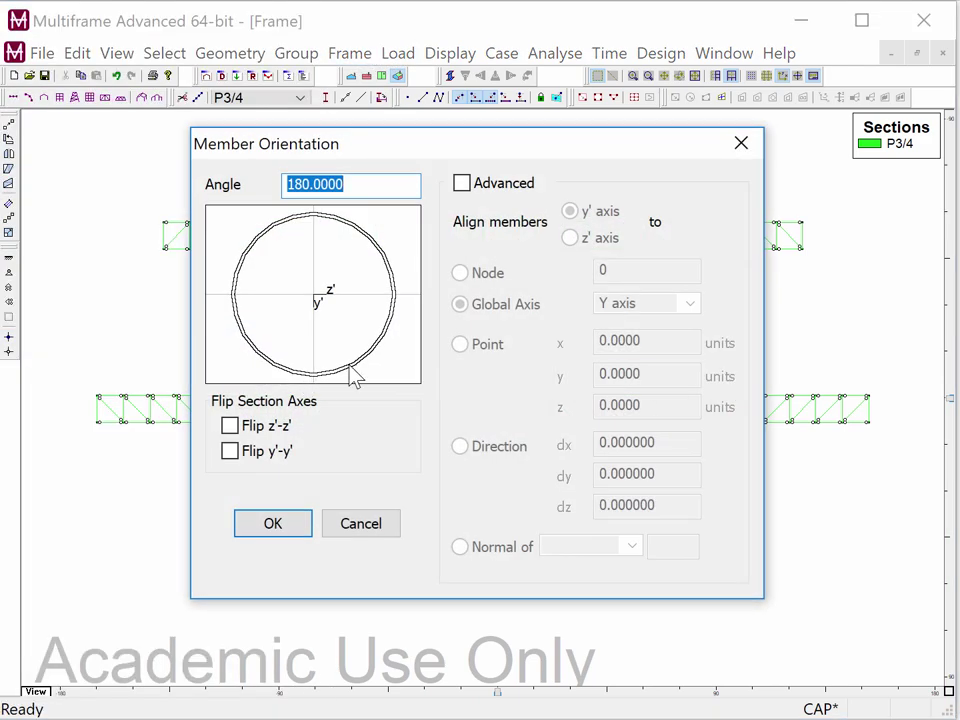
{"action": "type", "text": "0"}
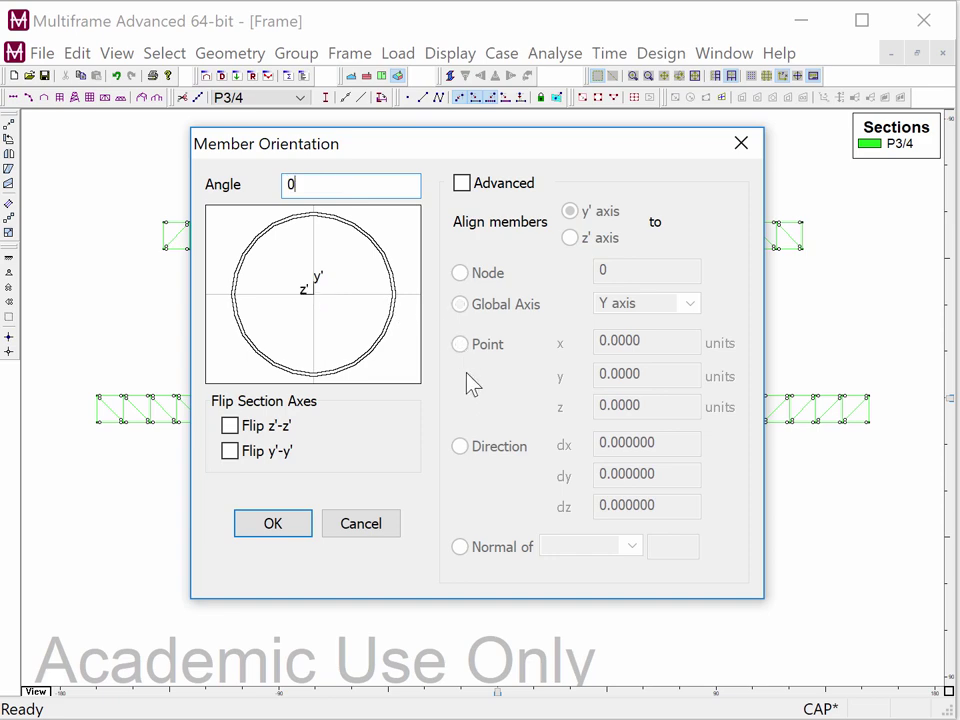
{"action": "left_click", "coordinate": [272, 525]}
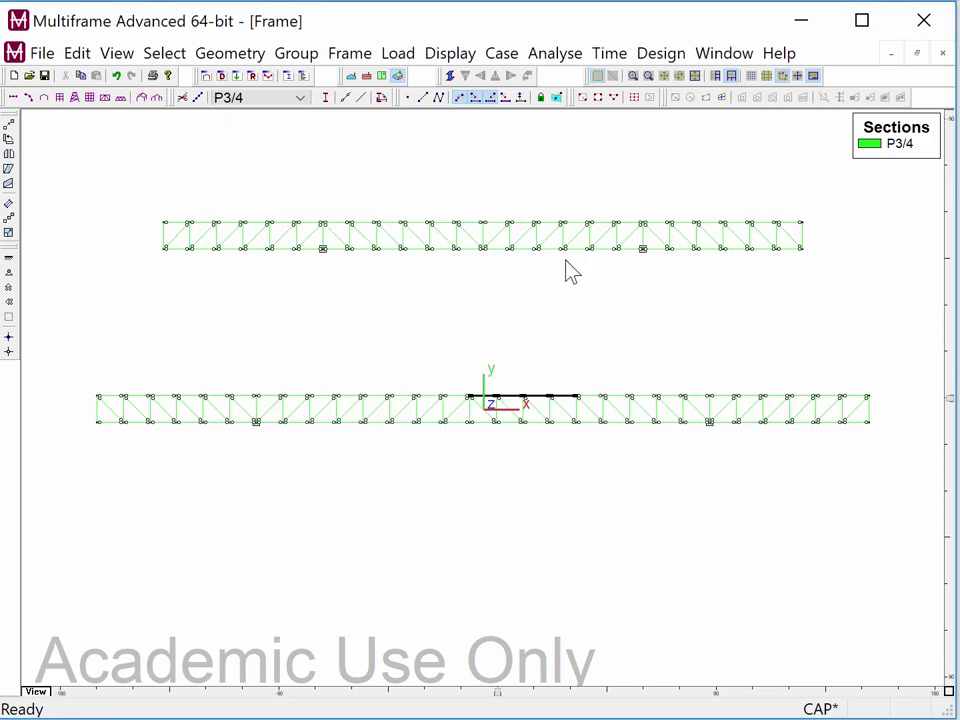
{"action": "left_click", "coordinate": [296, 154]}
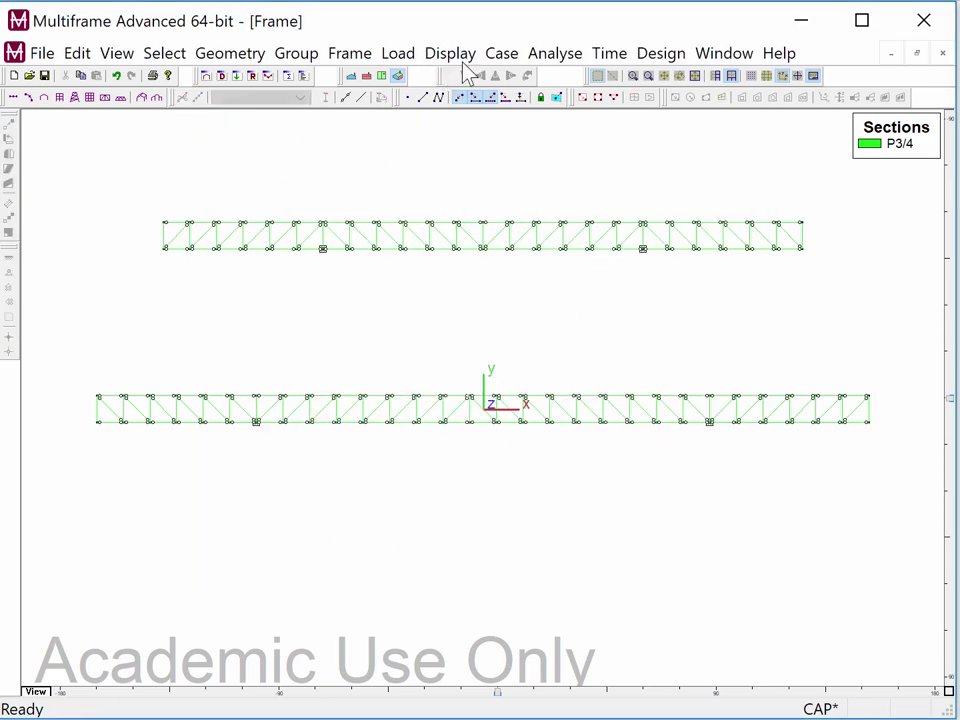
Rerun the linear analysis and check the axial tension and compression plot along the lower truss.
{"action": "left_click", "coordinate": [544, 64]}
{"action": "left_click", "coordinate": [525, 81]}
{"action": "left_click", "coordinate": [268, 77]}
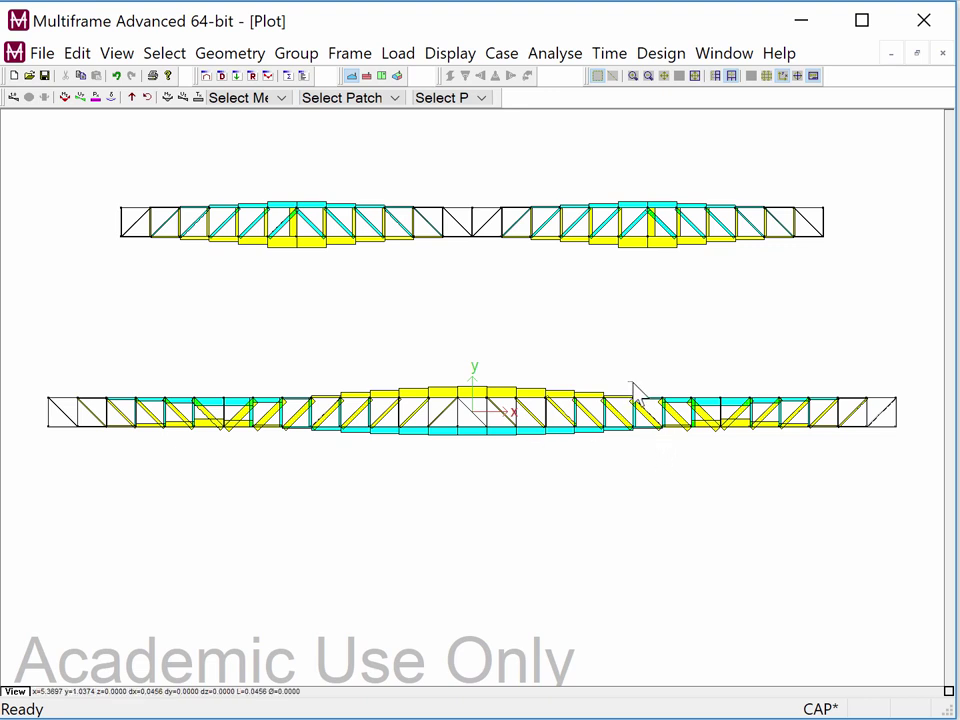
{"action": "mouse_move", "coordinate": [745, 393]}
{"action": "left_click_drag", "start_coordinate": [745, 393], "coordinate": [843, 408]}
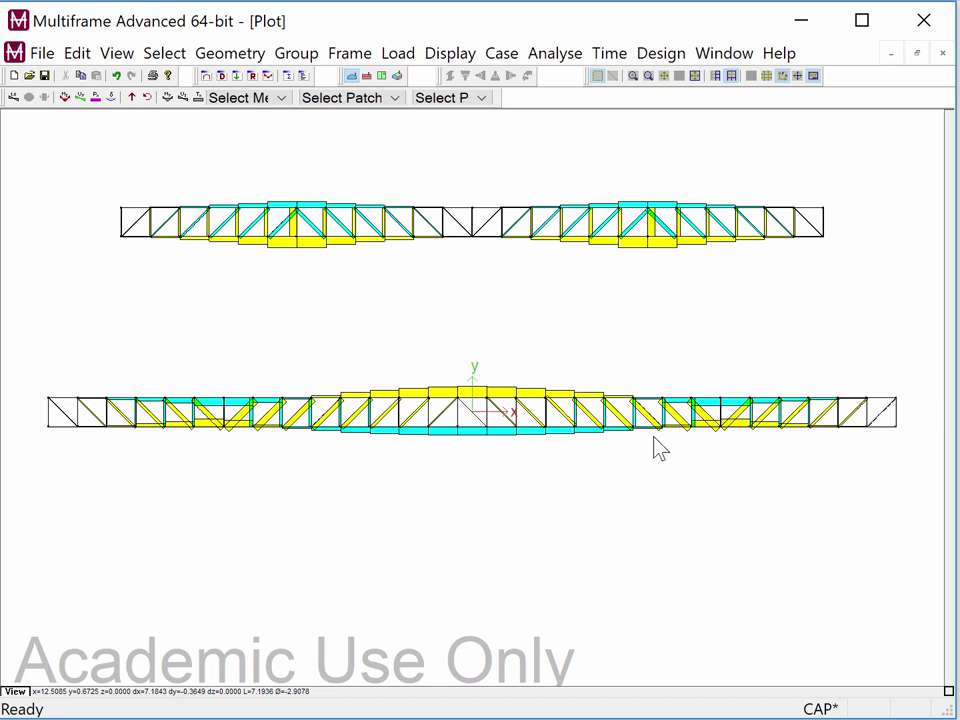
Compare the outer top and bottom chord members of the lower truss in the frame model with the axial force plot.
{"action": "left_click", "coordinate": [206, 77]}
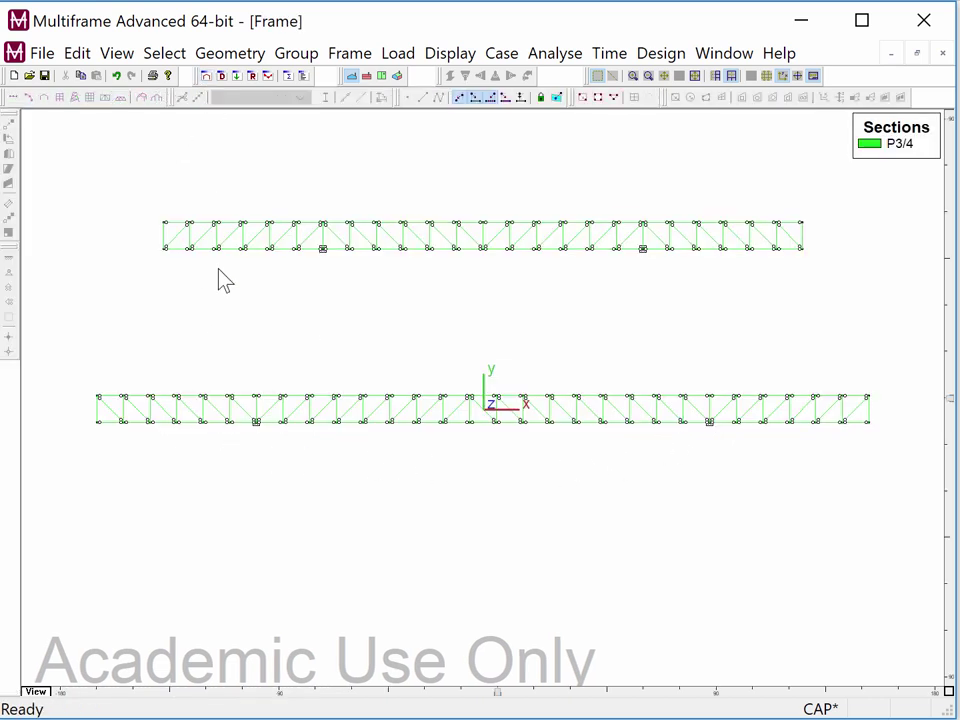
{"action": "left_click_drag", "start_coordinate": [86, 370], "coordinate": [324, 403]}
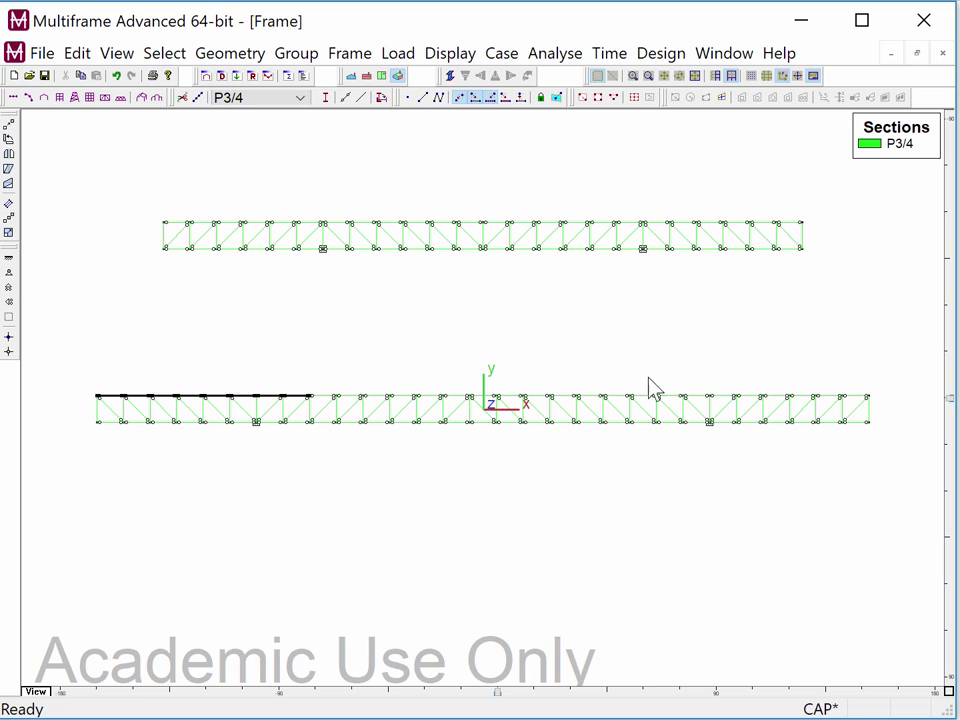
{"action": "left_click_drag", "start_coordinate": [648, 377], "coordinate": [887, 407]}
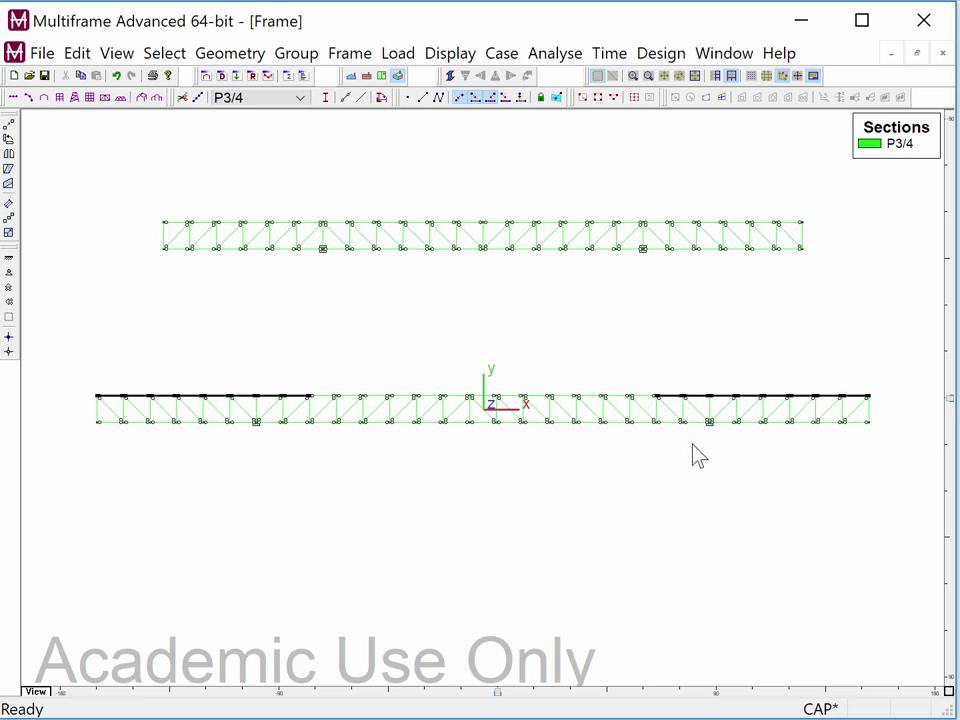
{"action": "left_click_drag", "start_coordinate": [675, 408], "coordinate": [902, 427], "text": "shift"}
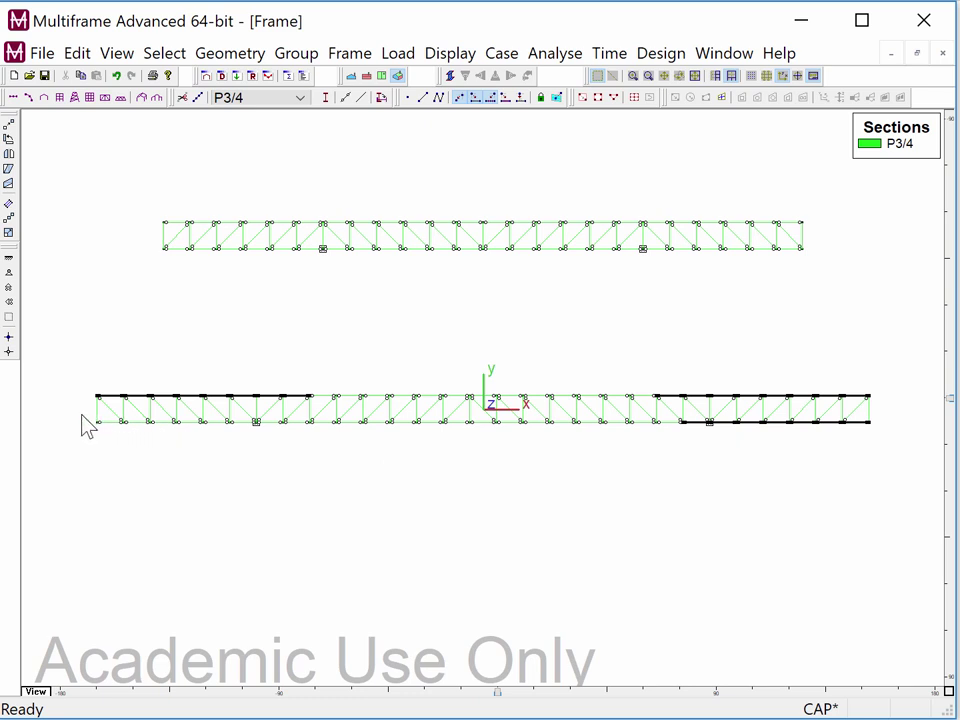
{"action": "left_click", "coordinate": [273, 533]}
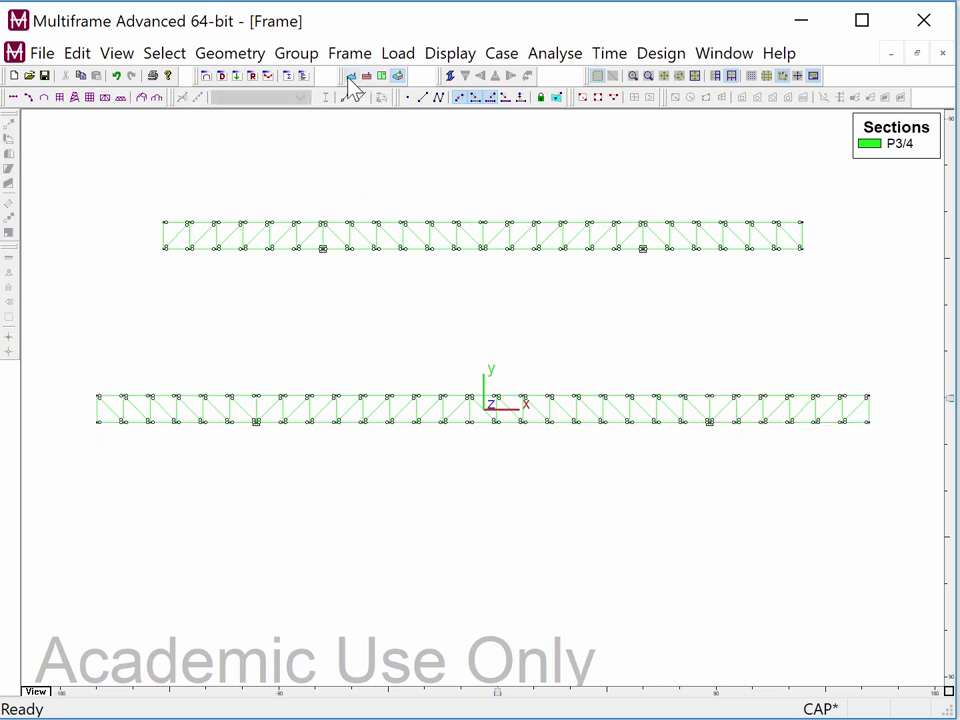
{"action": "left_click", "coordinate": [270, 77]}
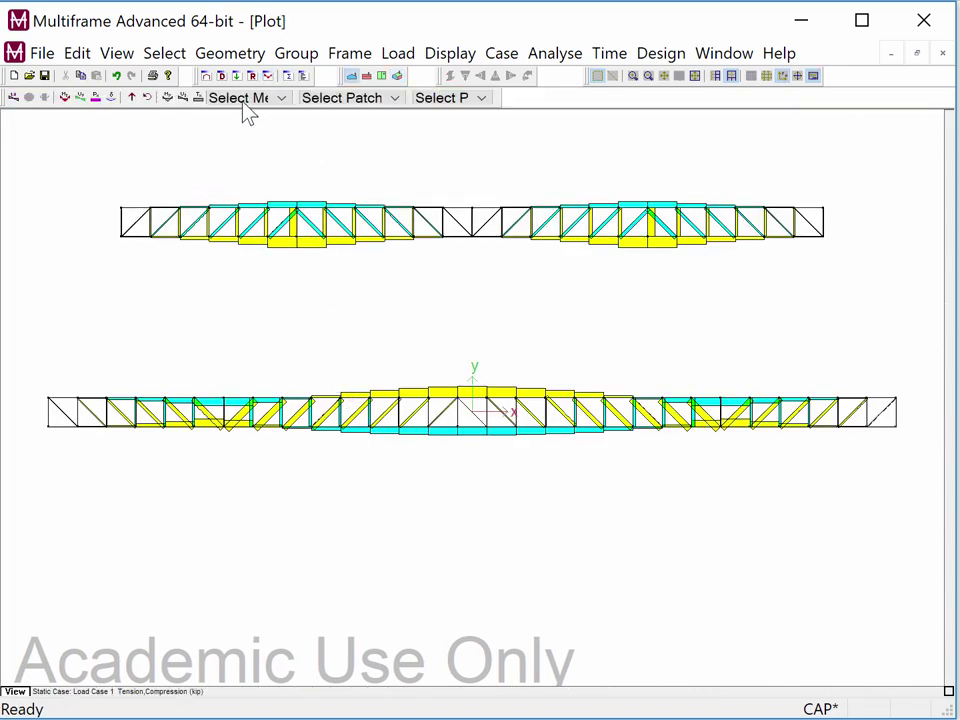
{"action": "left_click", "coordinate": [206, 77]}
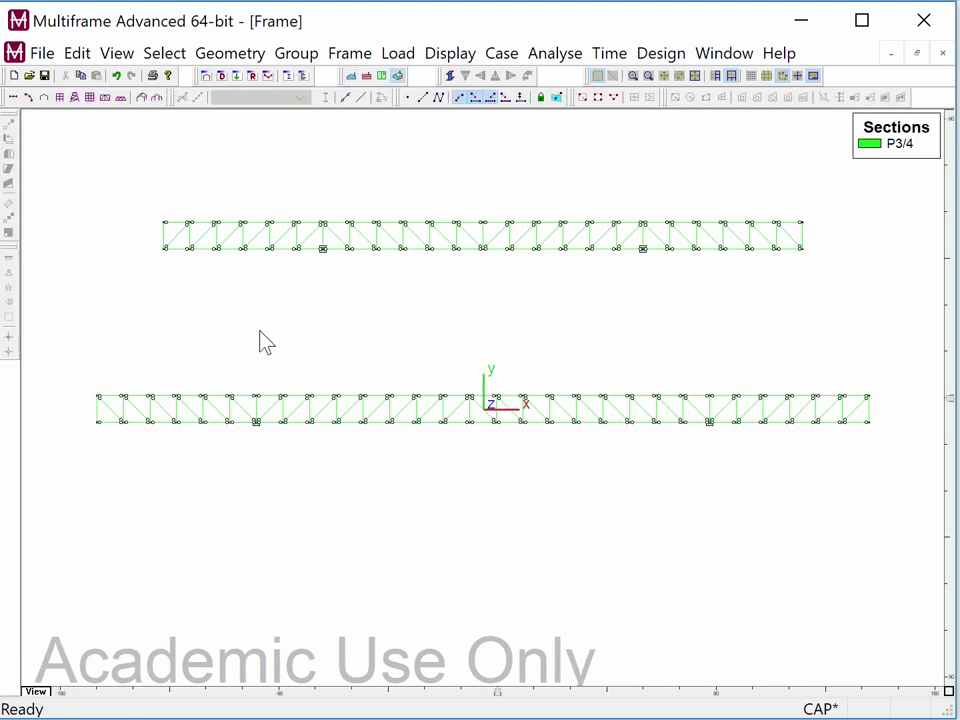
In the frame model, set the orientation angle to 180 for the outer nine top-chord and eight bottom-chord members at each end of the lower truss.
{"action": "left_click_drag", "start_coordinate": [78, 351], "coordinate": [339, 402]}
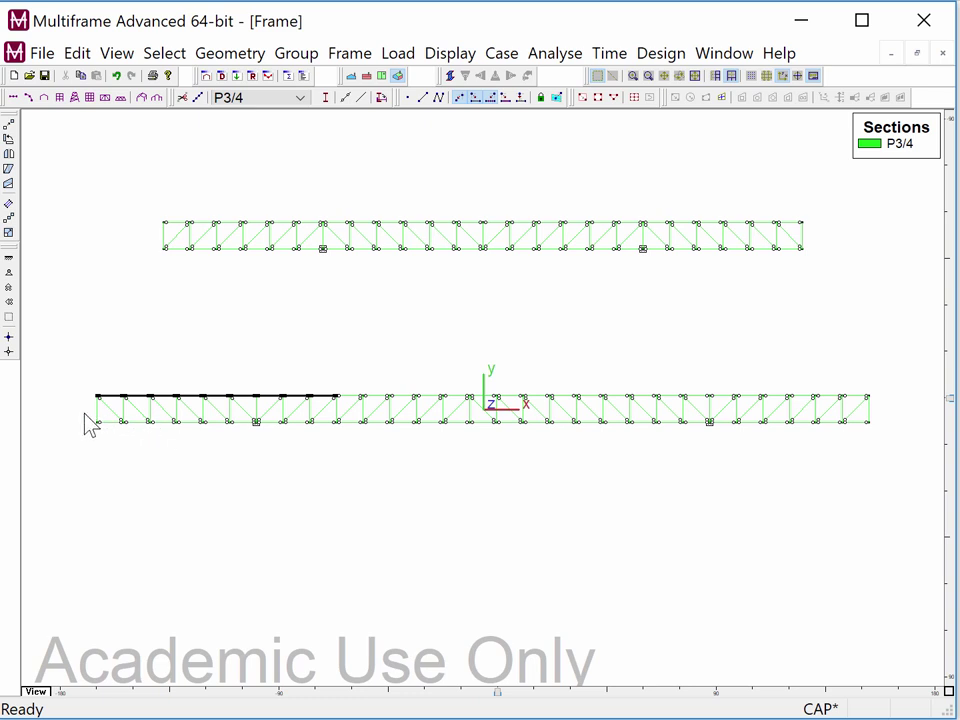
{"action": "left_click_drag", "start_coordinate": [84, 411], "coordinate": [337, 450]}
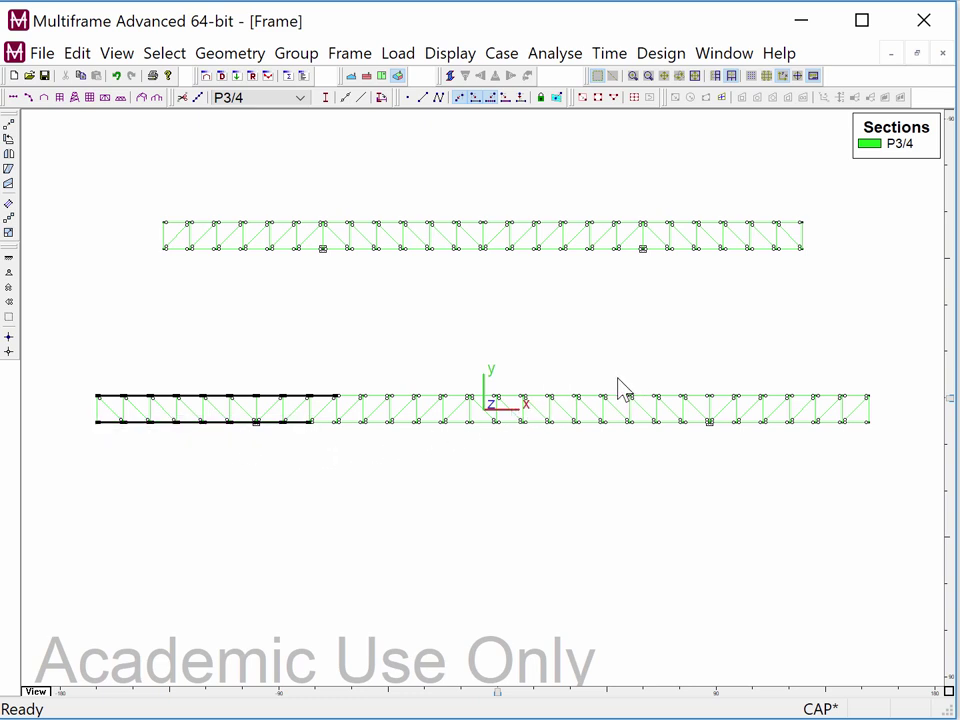
{"action": "left_click_drag", "start_coordinate": [612, 378], "coordinate": [882, 412]}
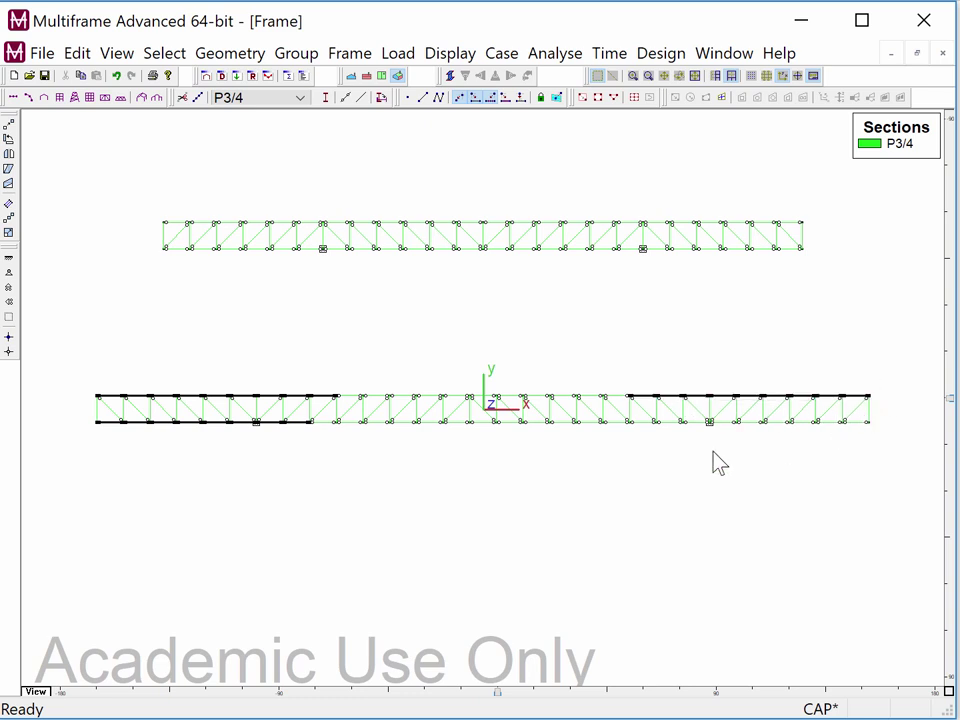
{"action": "left_click_drag", "start_coordinate": [645, 447], "coordinate": [893, 427]}
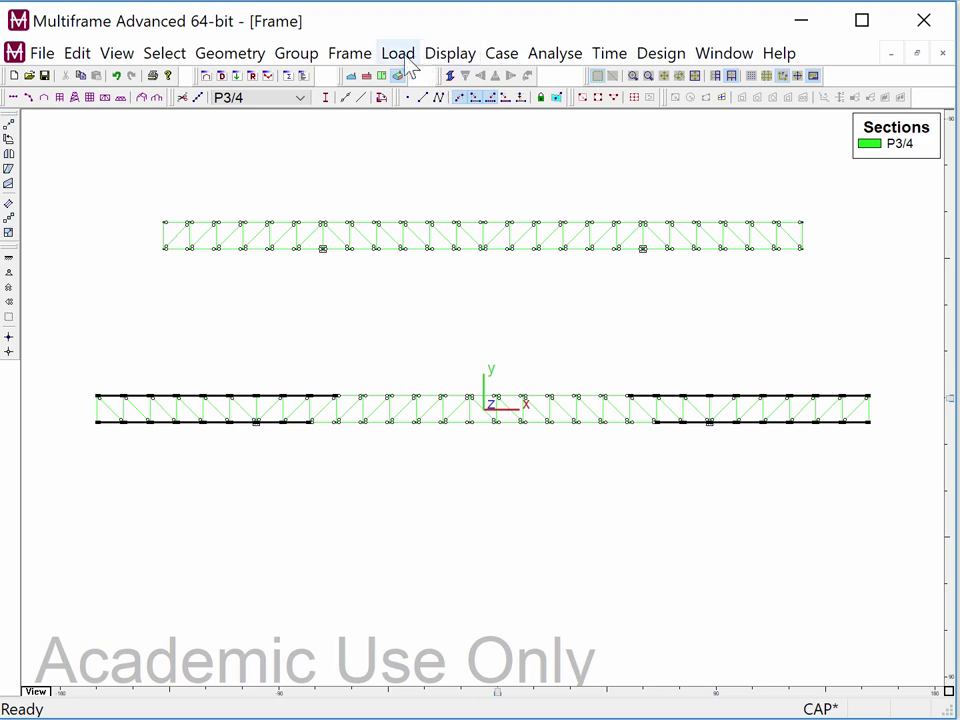
{"action": "left_click", "coordinate": [352, 54]}
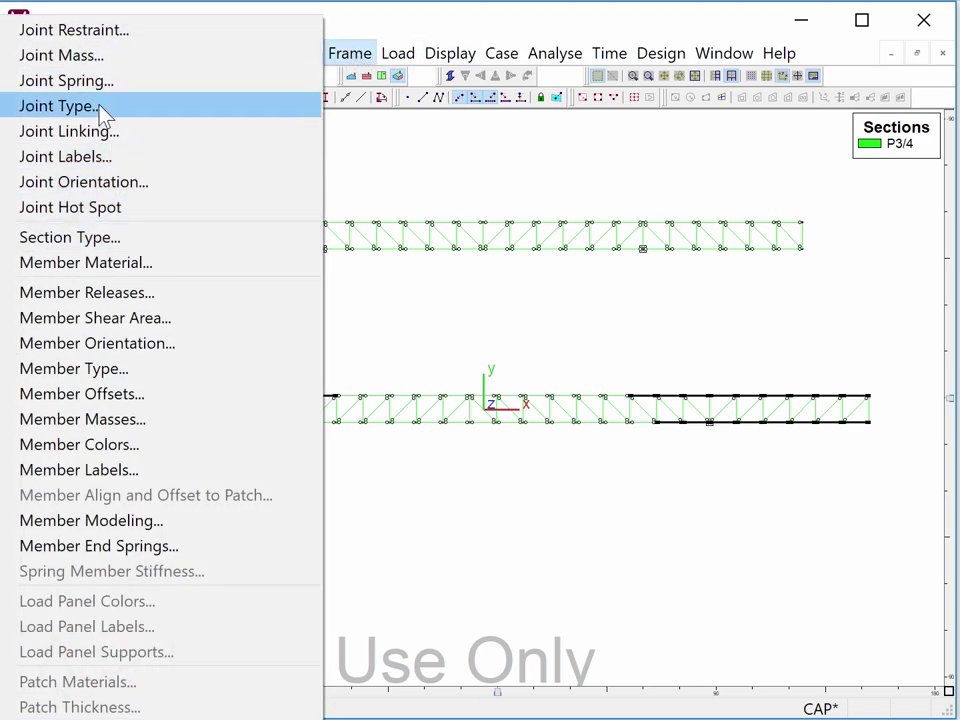
{"action": "left_click", "coordinate": [122, 346]}
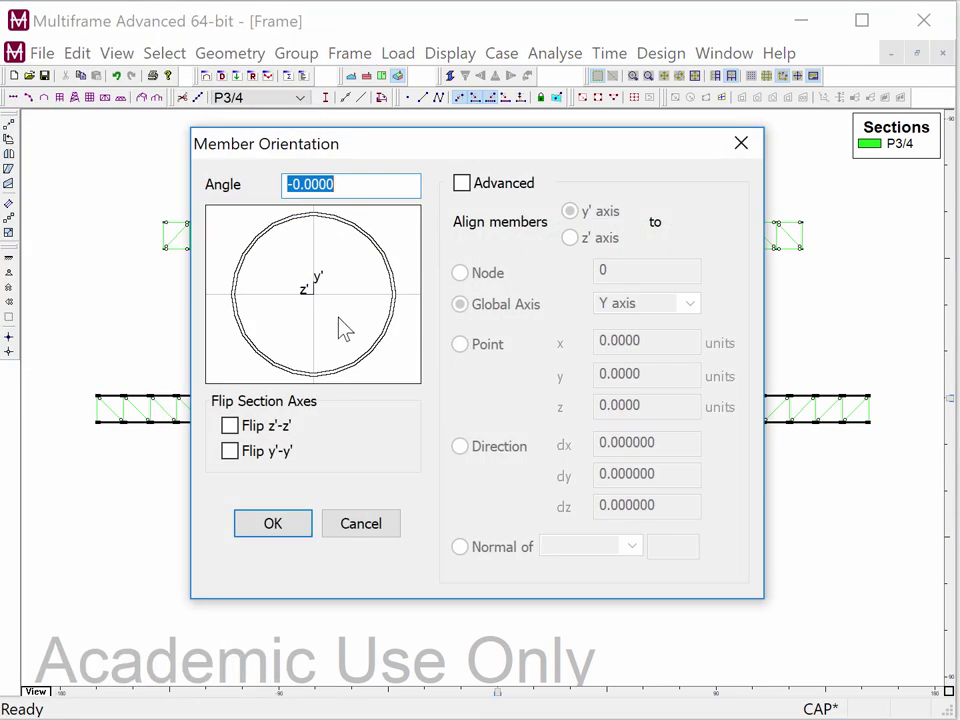
{"action": "type", "text": "180"}
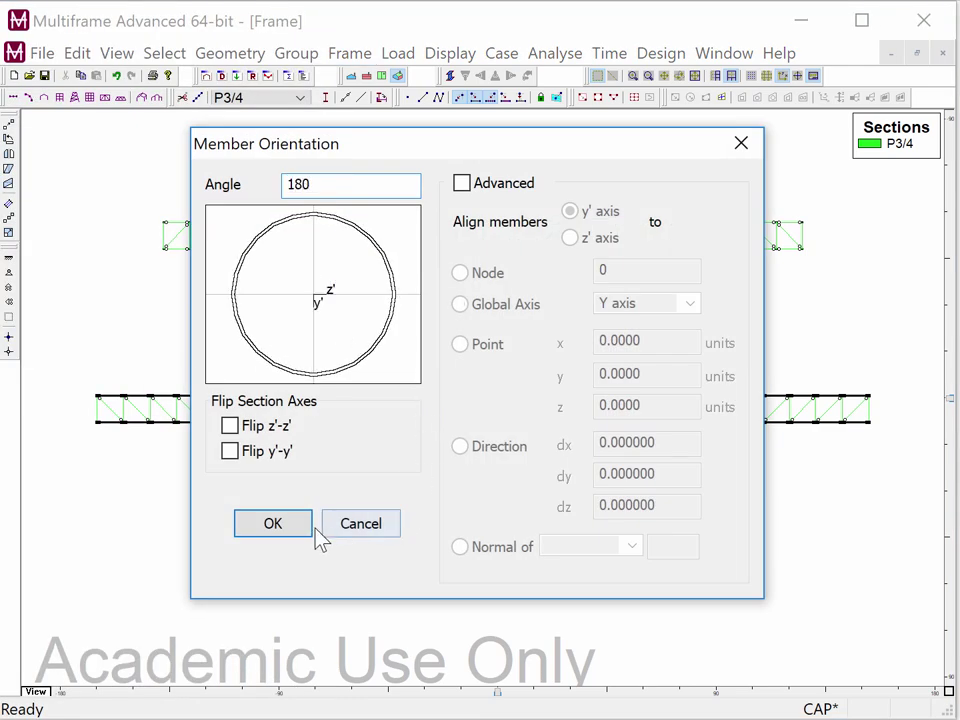
{"action": "left_click", "coordinate": [308, 530]}
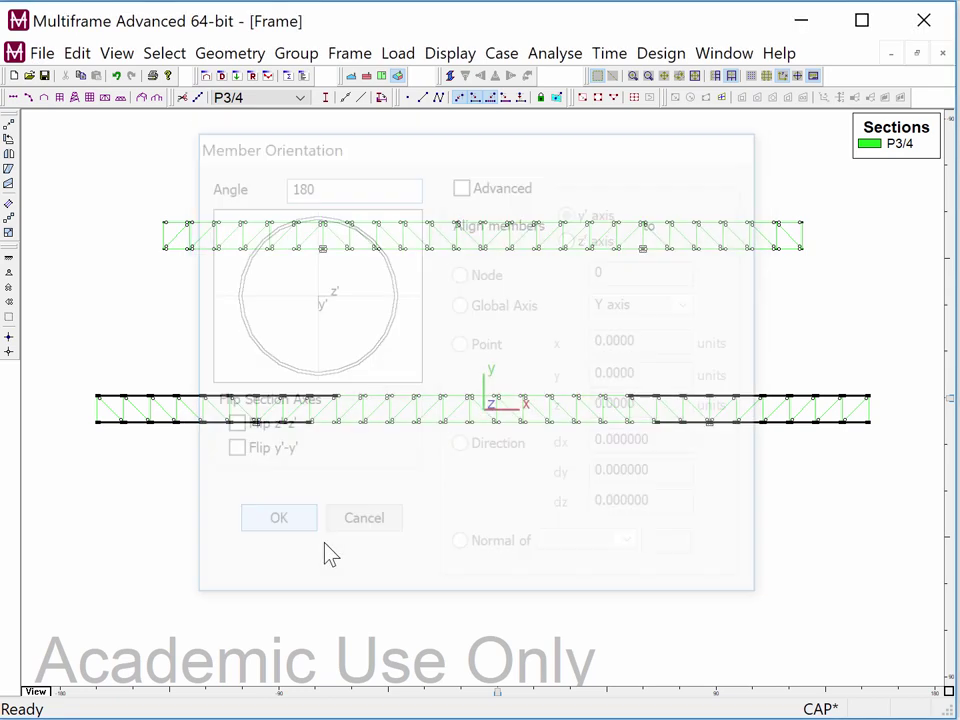
Rerun the linear analysis and check both trusses in the axial tension and compression plot, with and without force value labels.
{"action": "left_click", "coordinate": [553, 55]}
{"action": "left_click", "coordinate": [521, 79]}
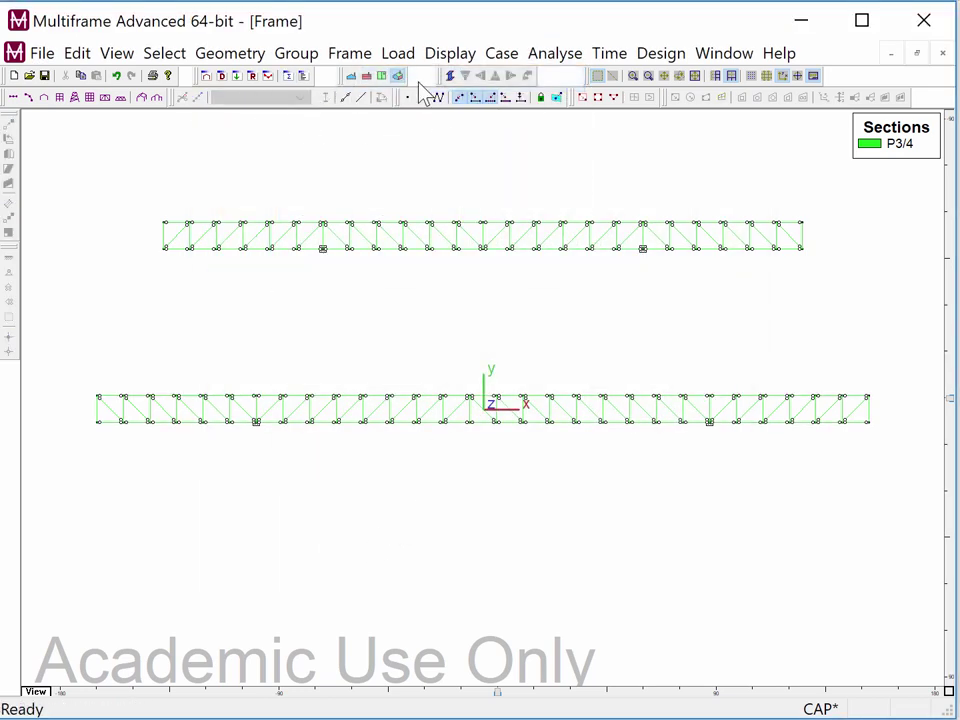
{"action": "left_click", "coordinate": [267, 76]}
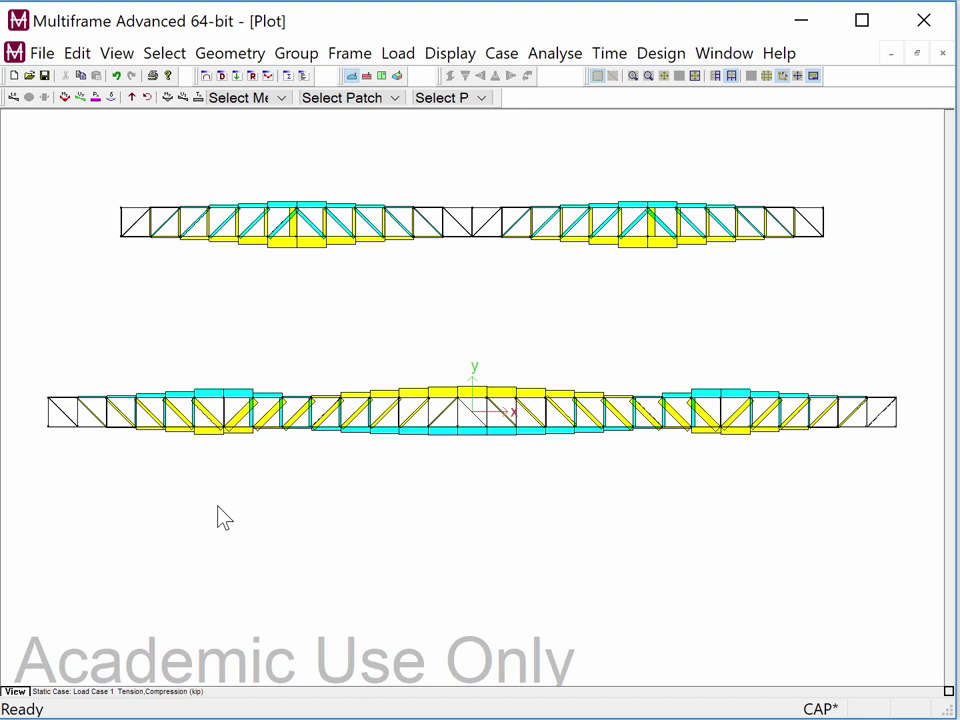
{"action": "left_click", "coordinate": [14, 98]}
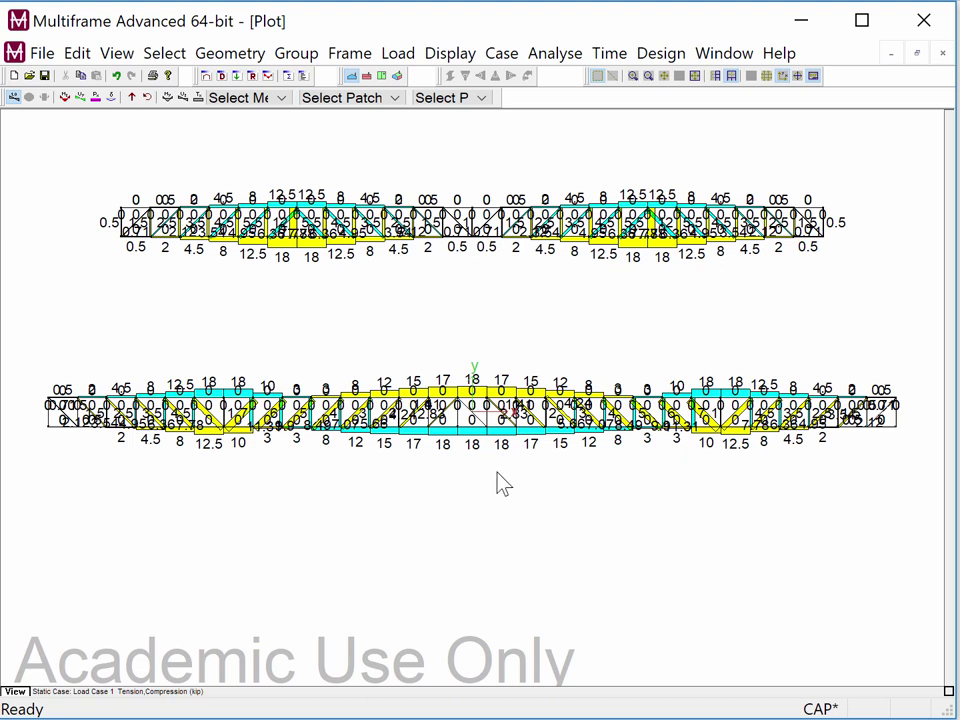
{"action": "left_click", "coordinate": [14, 97]}
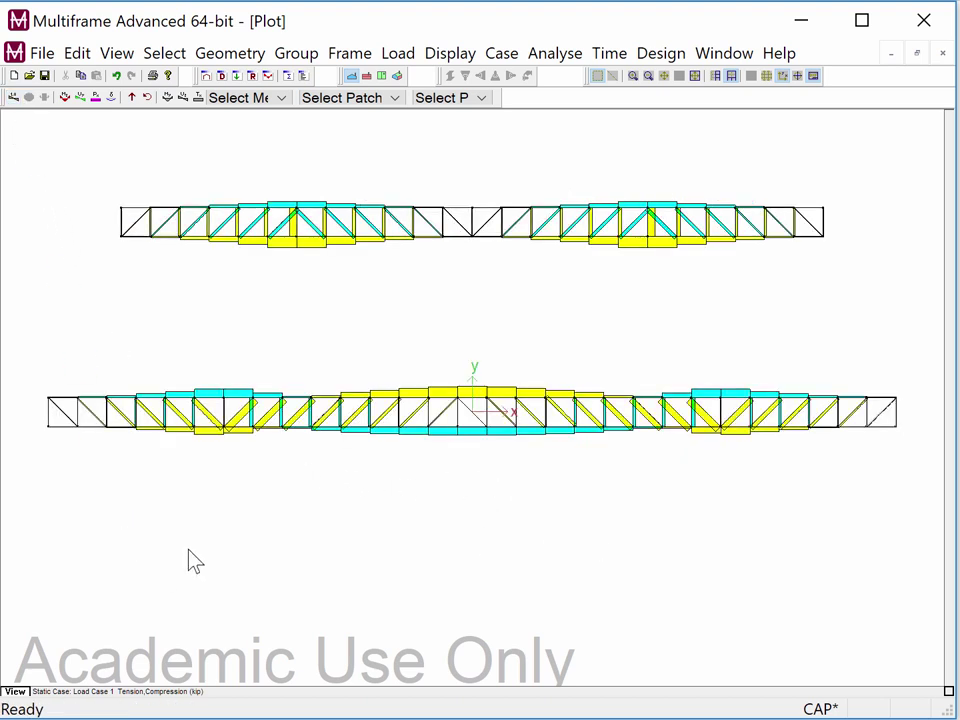